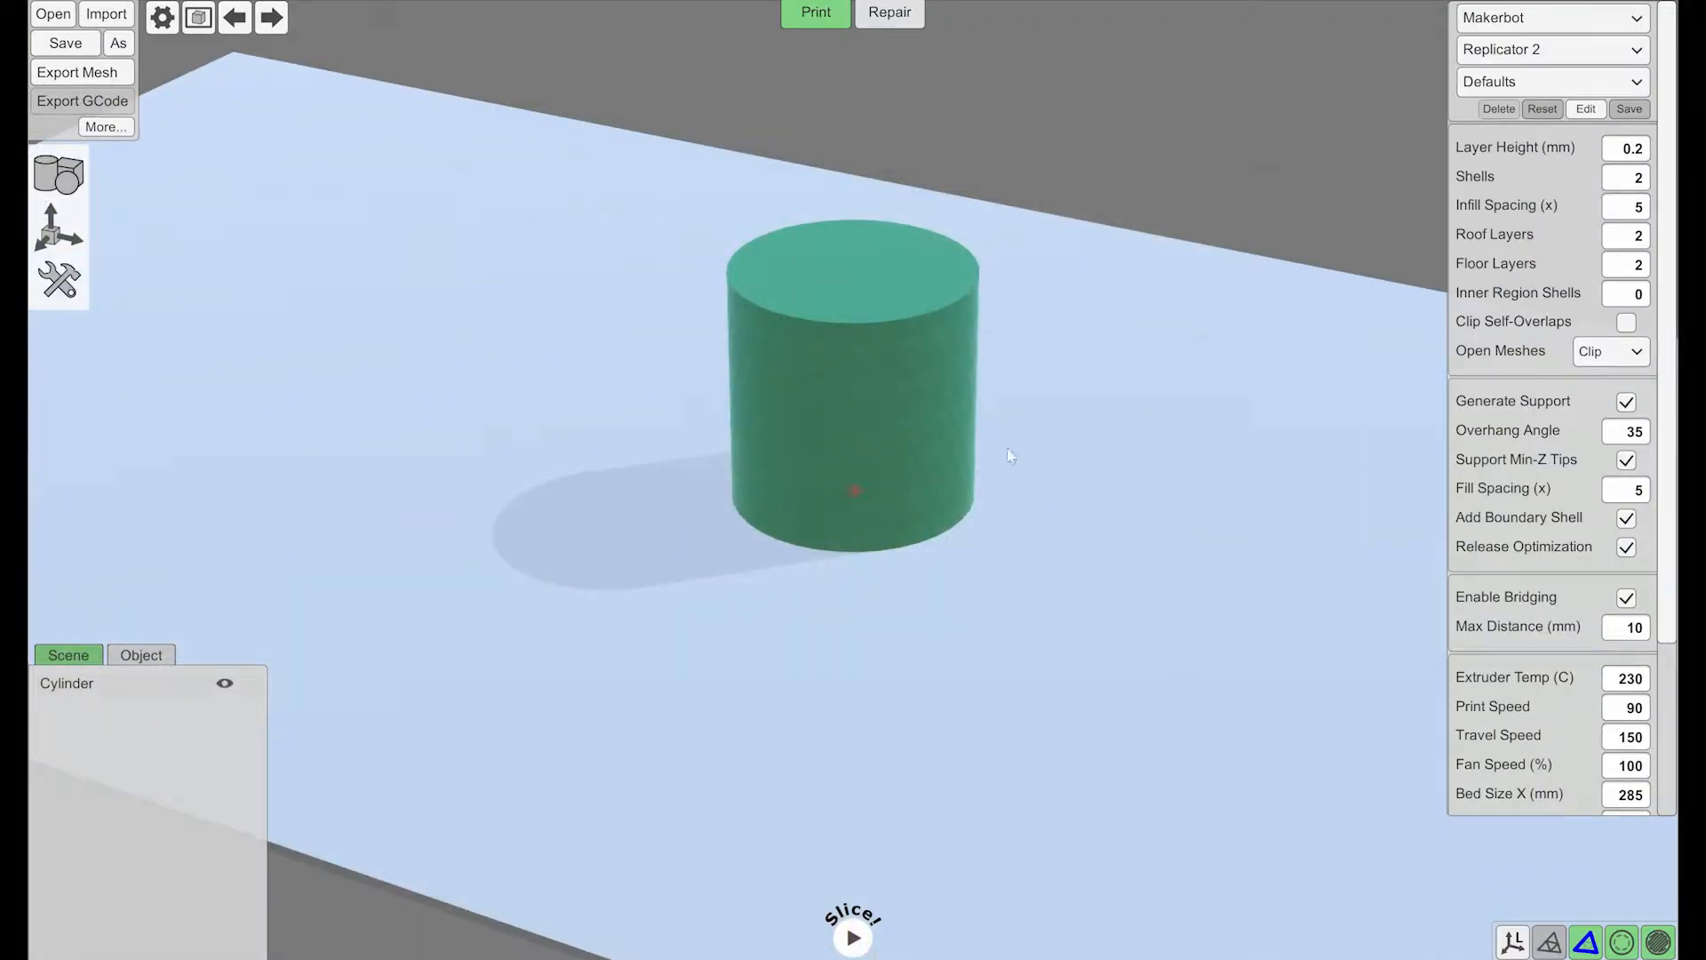
- Open the model file alligator_228.stl from the meshes folder
mouse_move(1000, 455)
right_mouse_down()
mouse_move(994, 469)
mouse_move(1016, 454)
right_mouse_up()
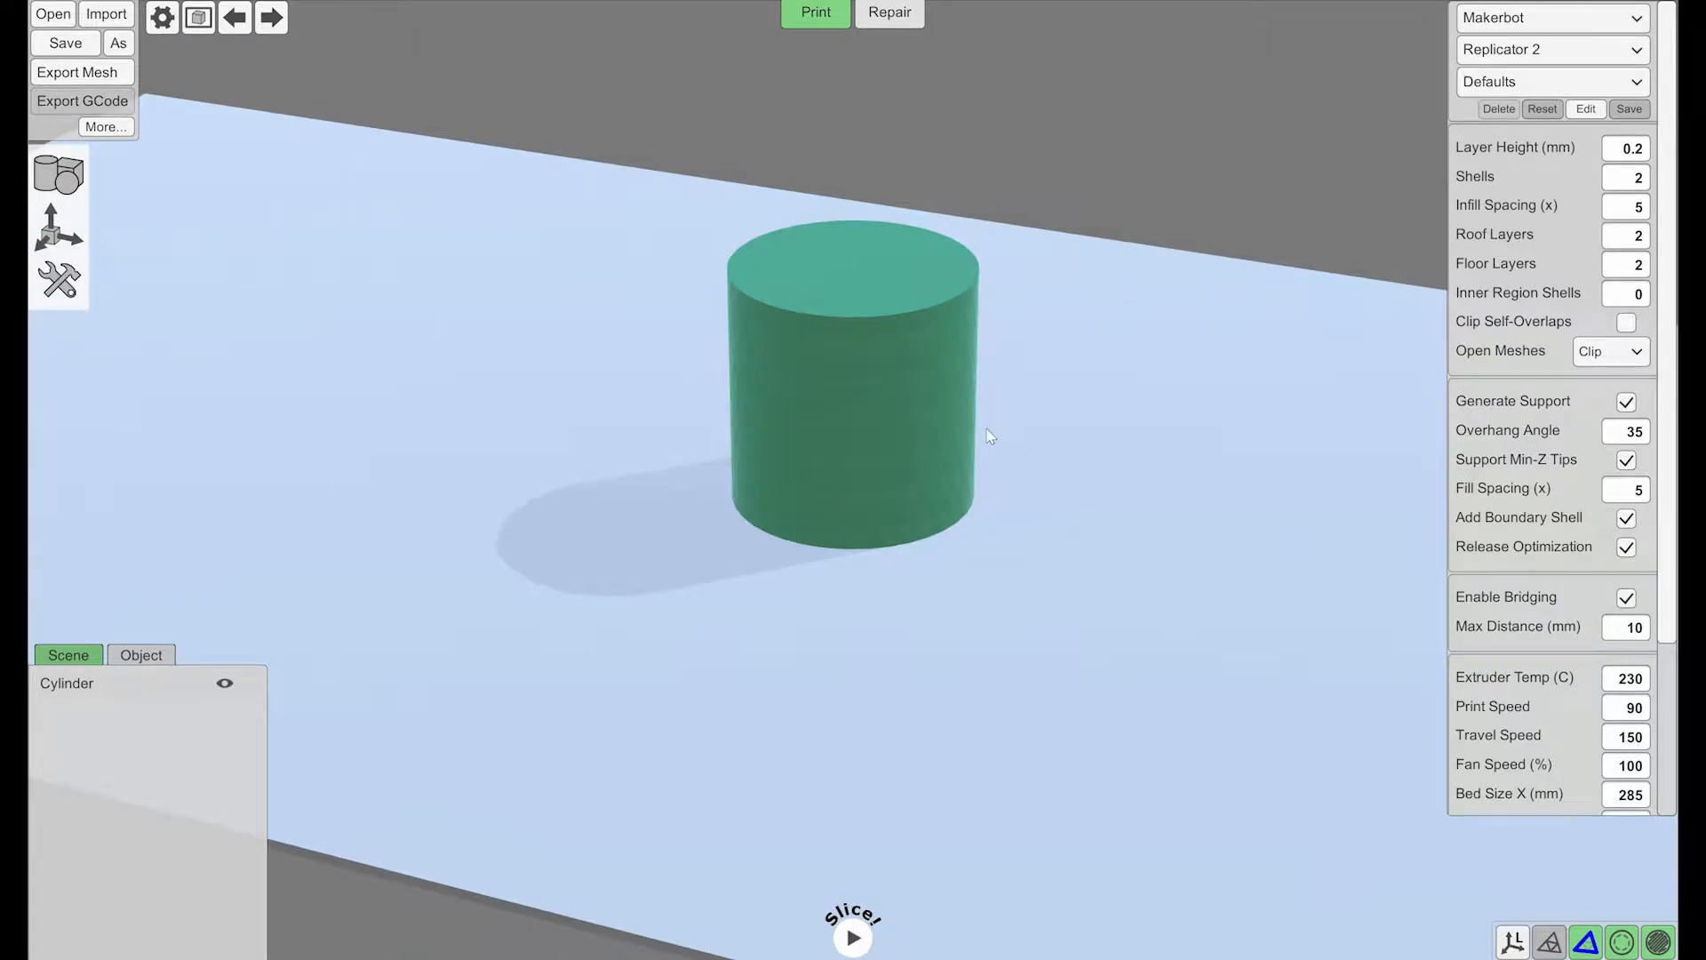
left_click(54, 14)
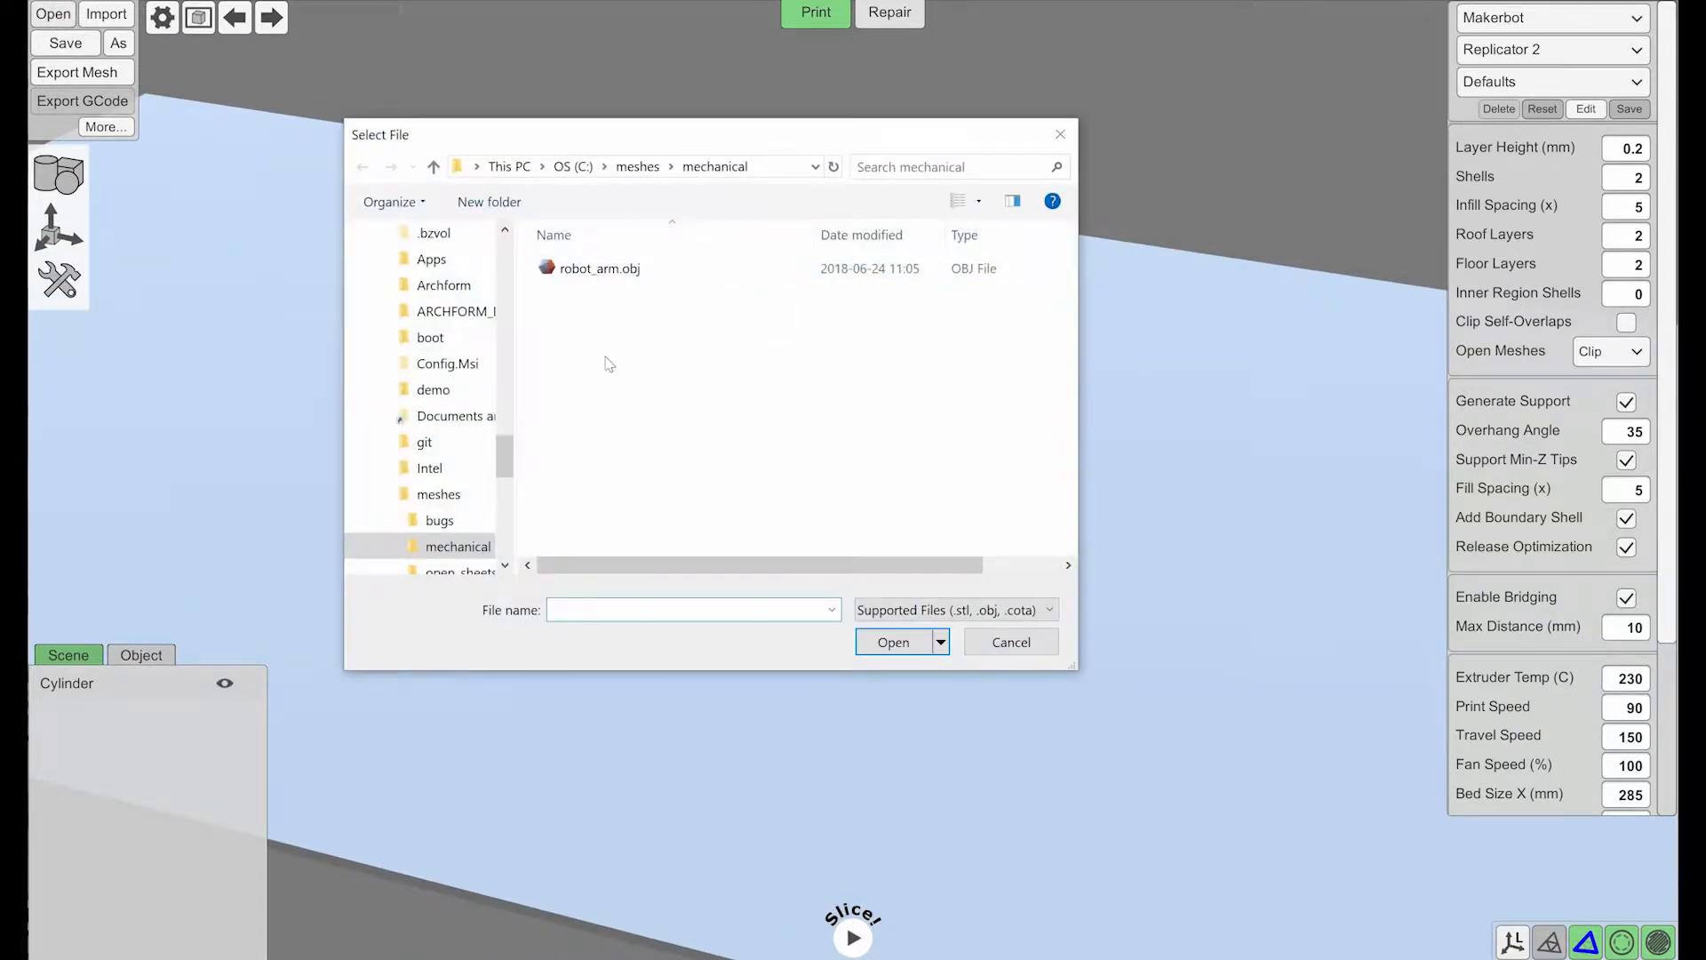
left_click(638, 166)
left_click(611, 430)
left_click(914, 647)
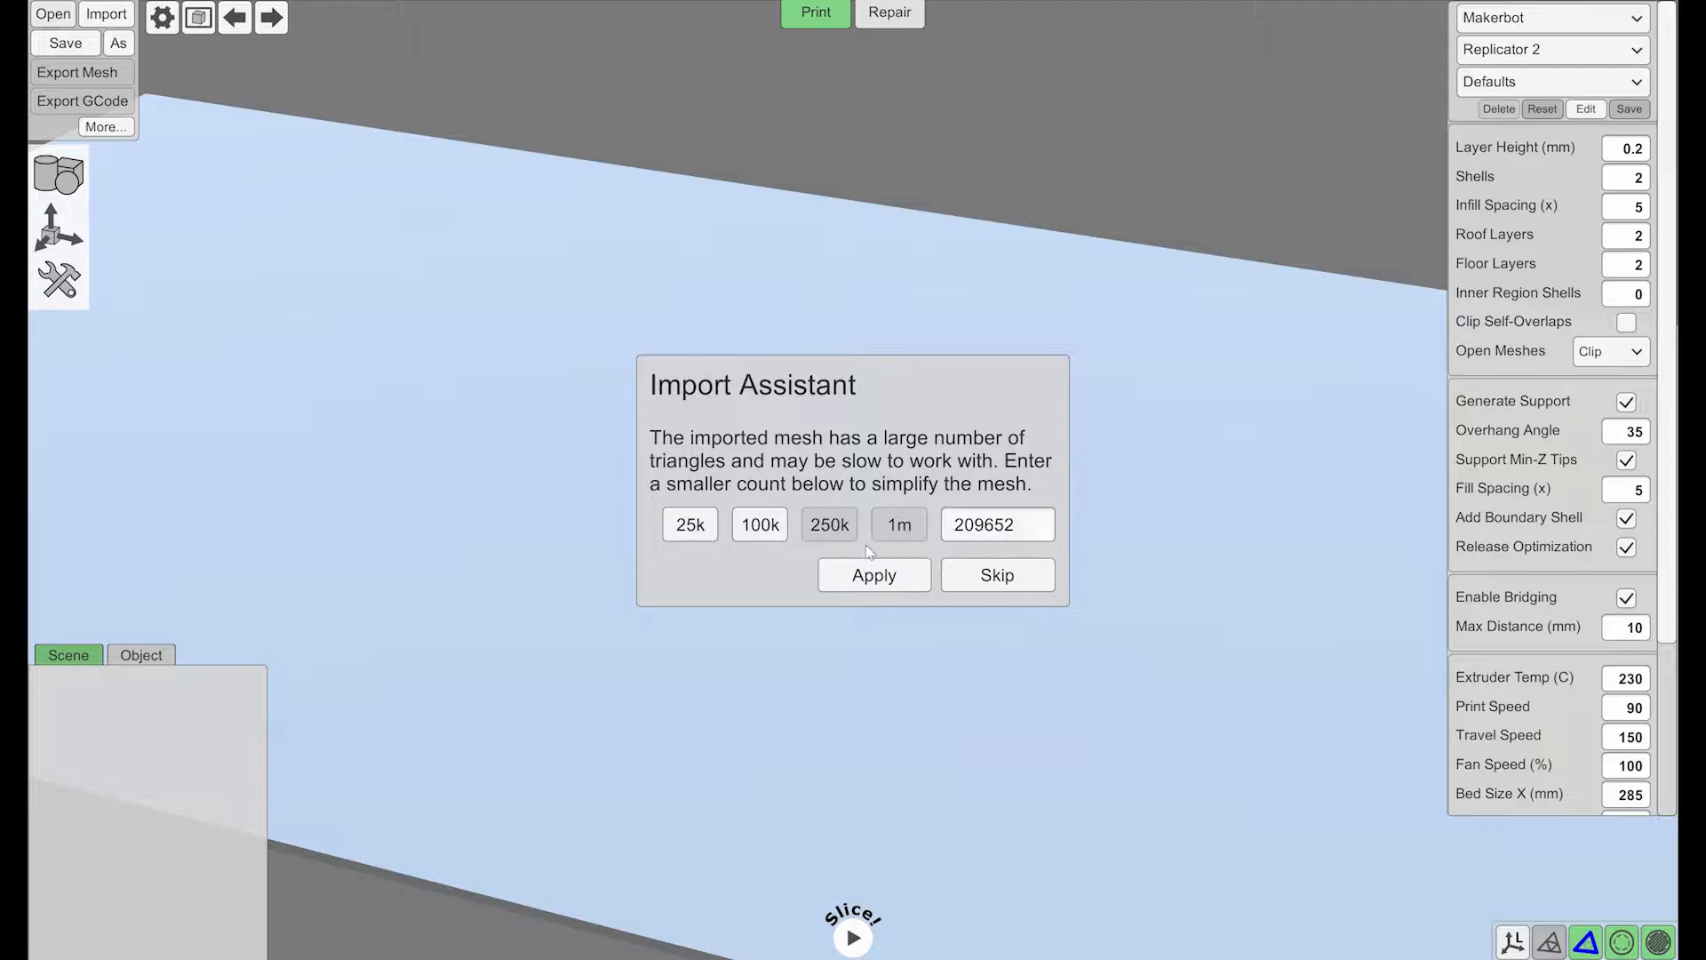
- Try the 100k and 25k triangle presets in the Import Assistant and import the mesh without simplifying it
left_click(758, 525)
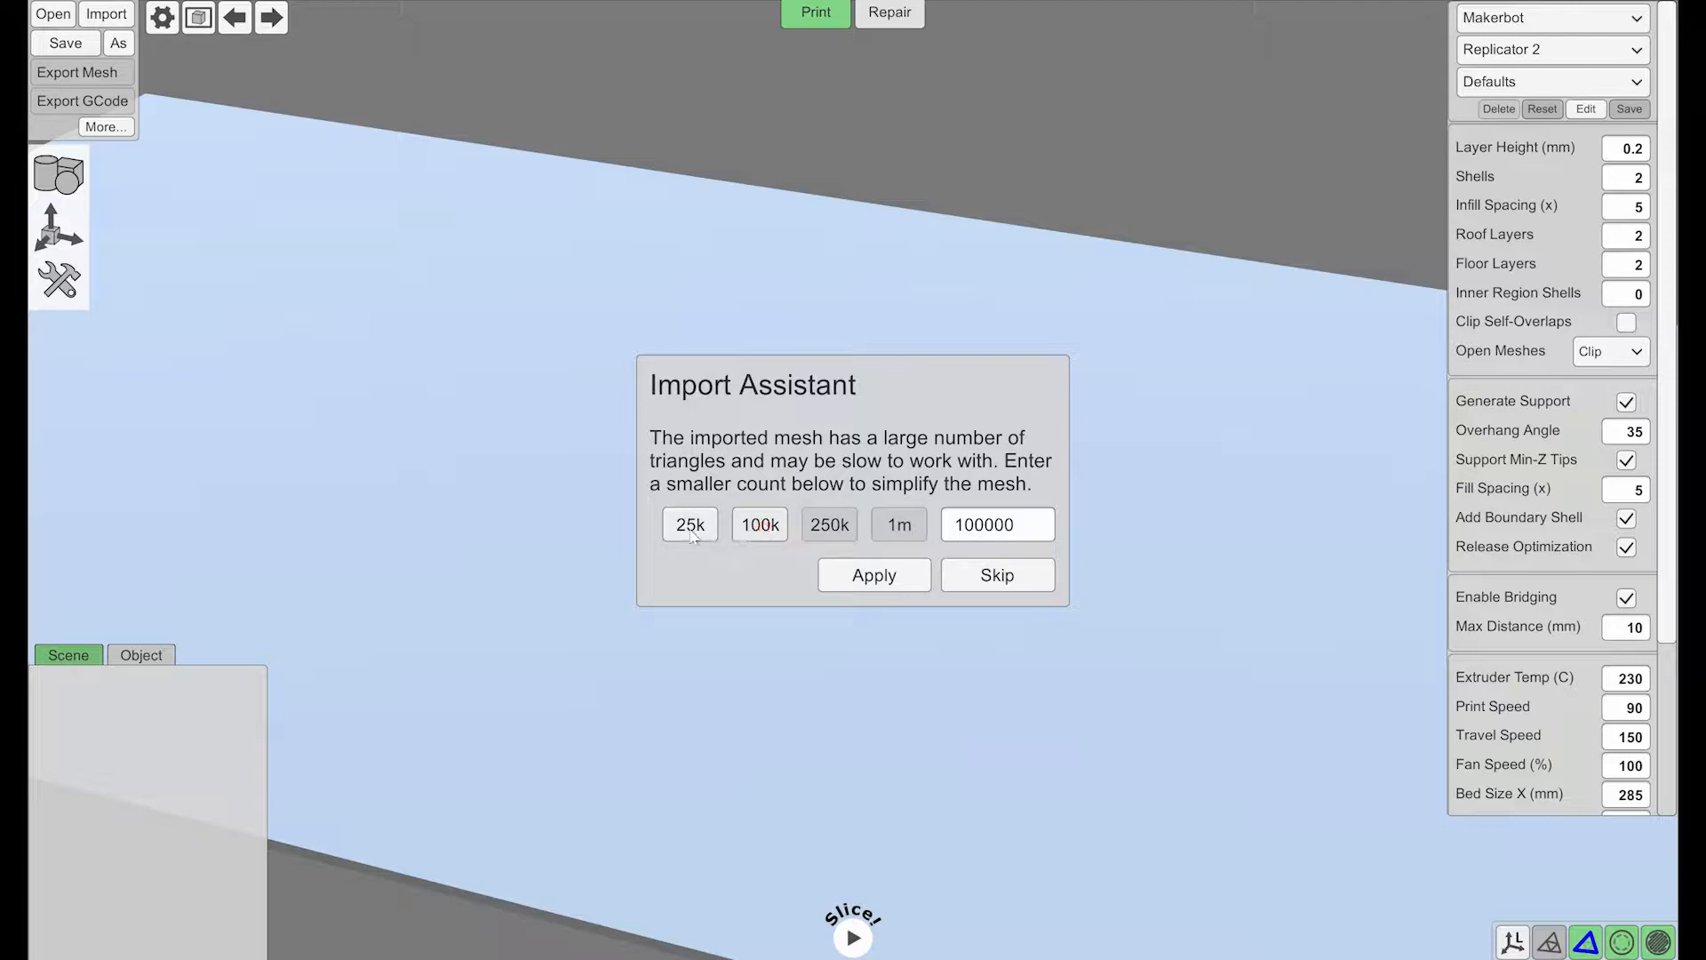
left_click(691, 531)
left_click(759, 528)
left_click(1038, 581)
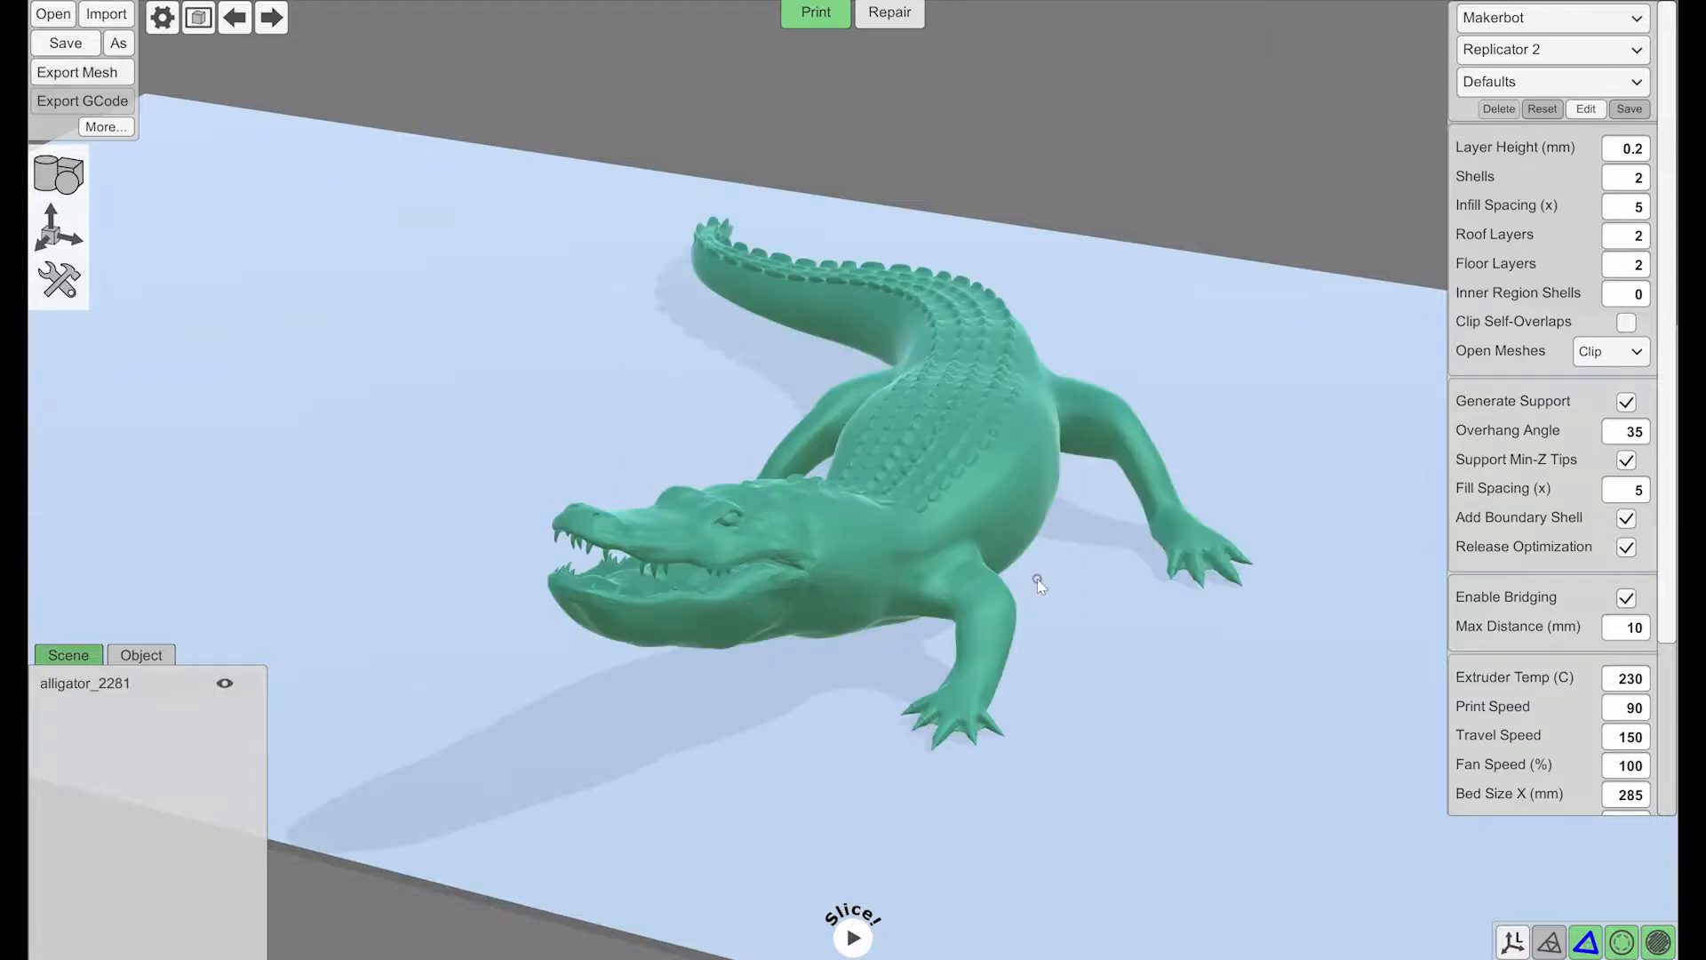
- Inspect how the alligator's feet and belly meet the print bed and switch to the Repair workspace
right_click_drag(1187, 594, 951, 505)
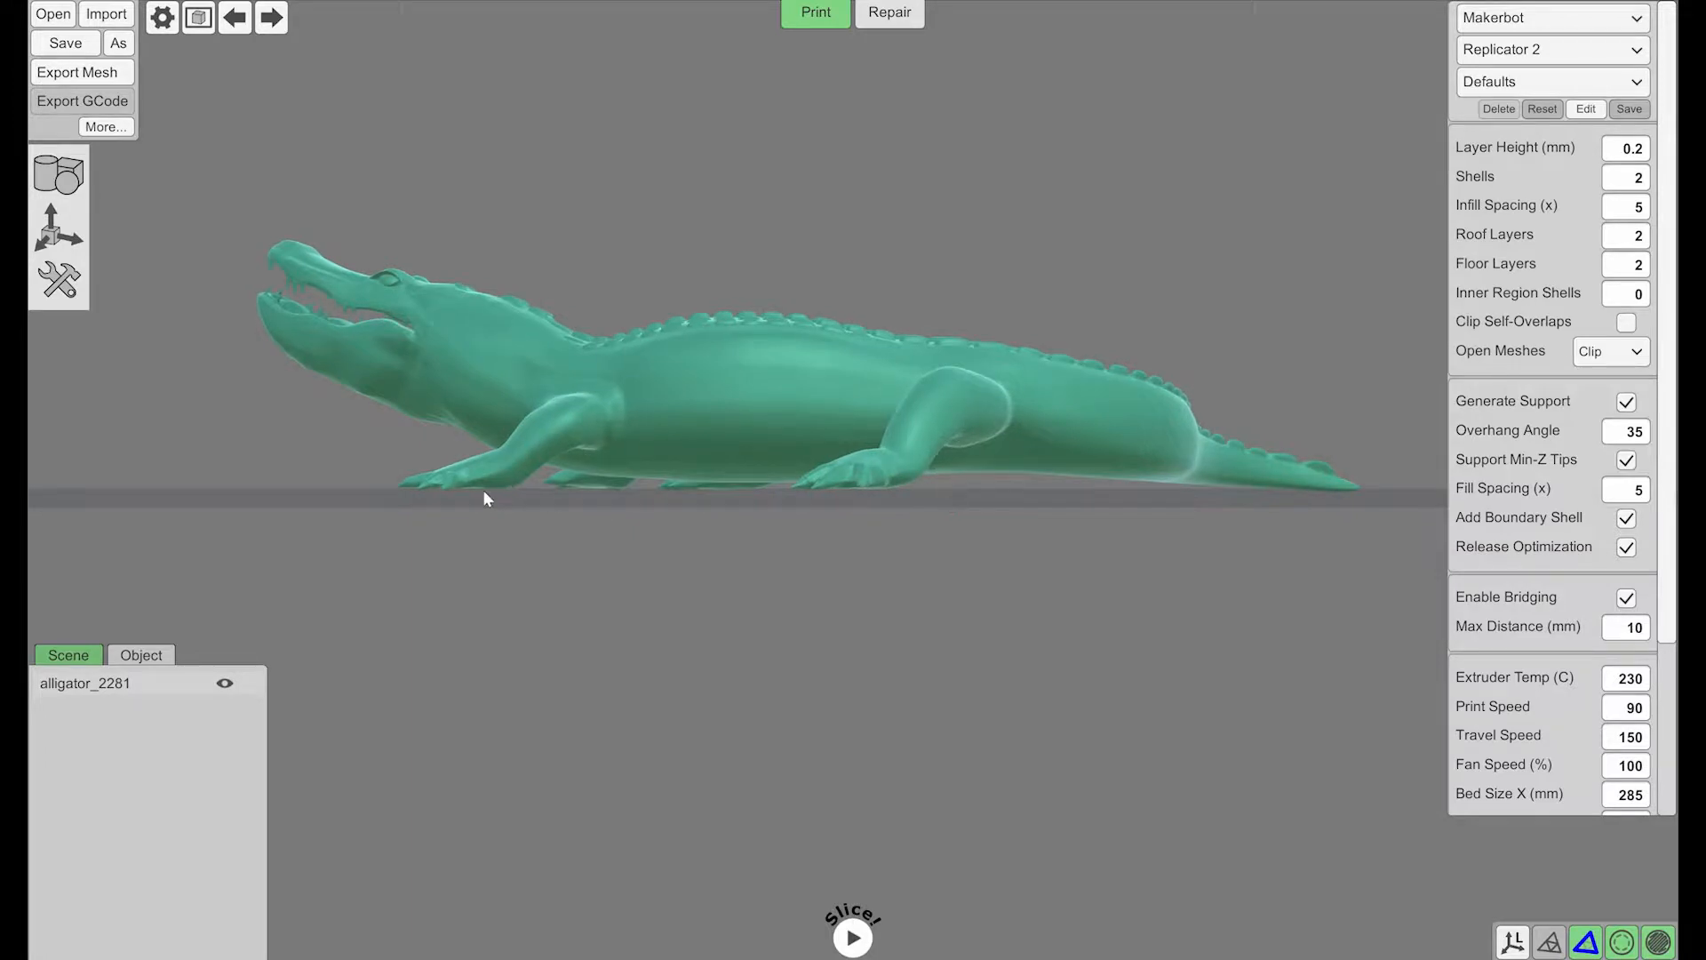
right_click_drag(483, 489, 1163, 492)
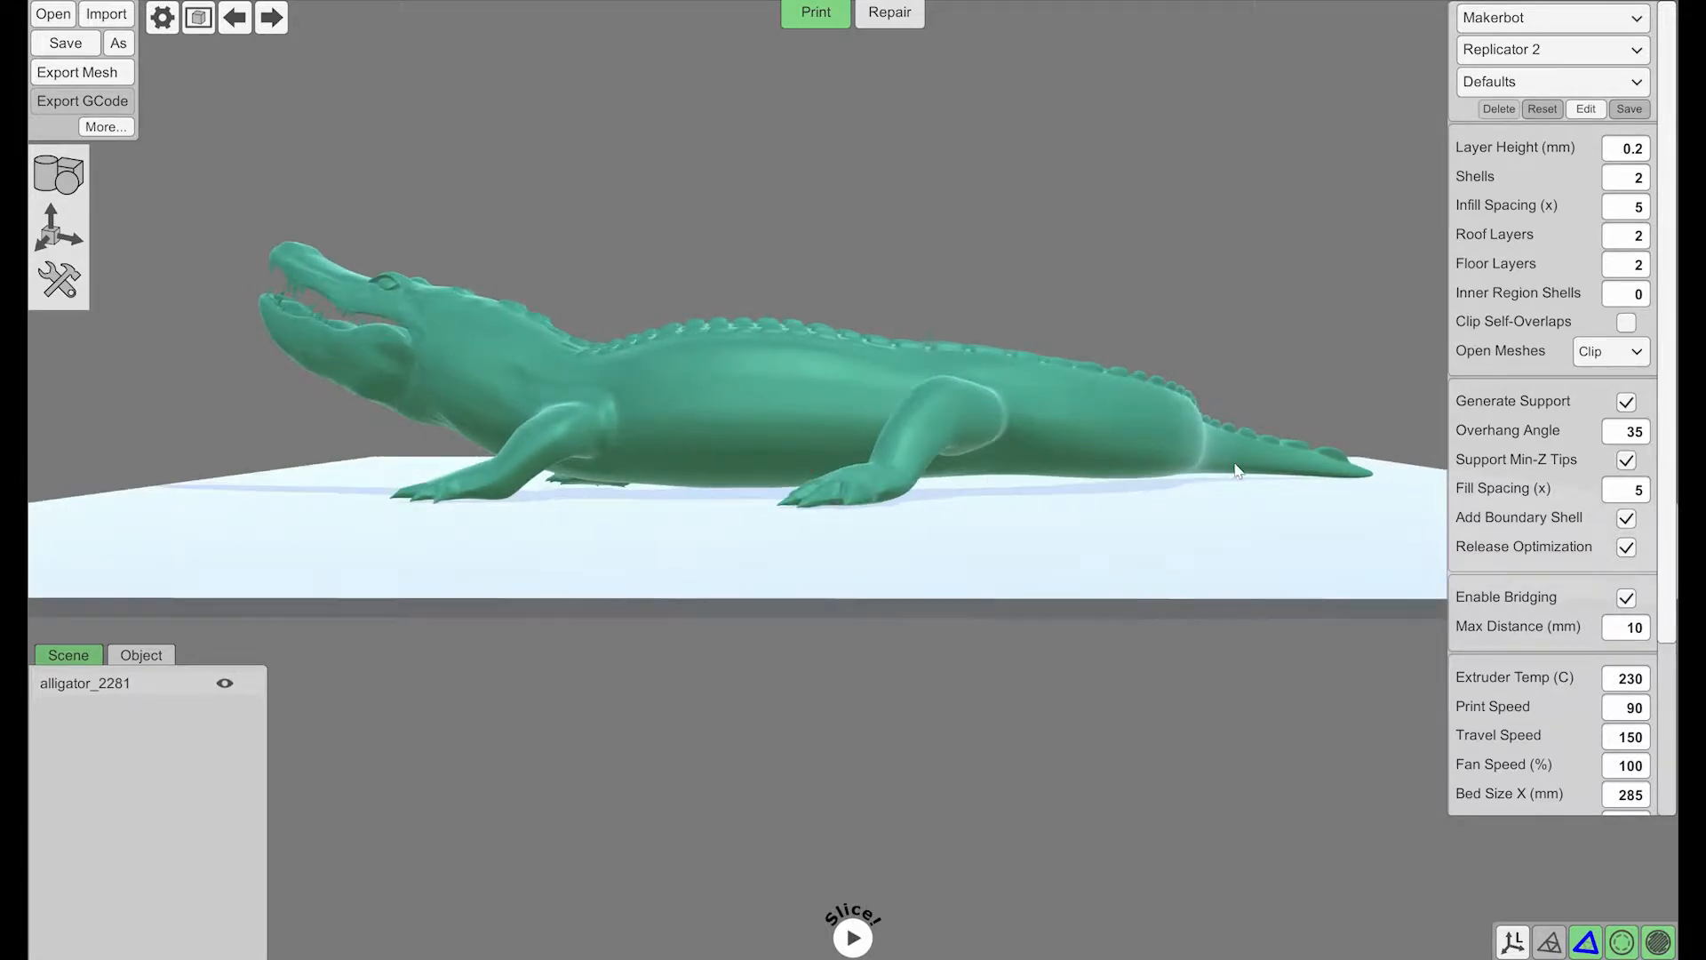
right_click_drag(975, 517, 622, 356)
right_click_drag(519, 351, 682, 402)
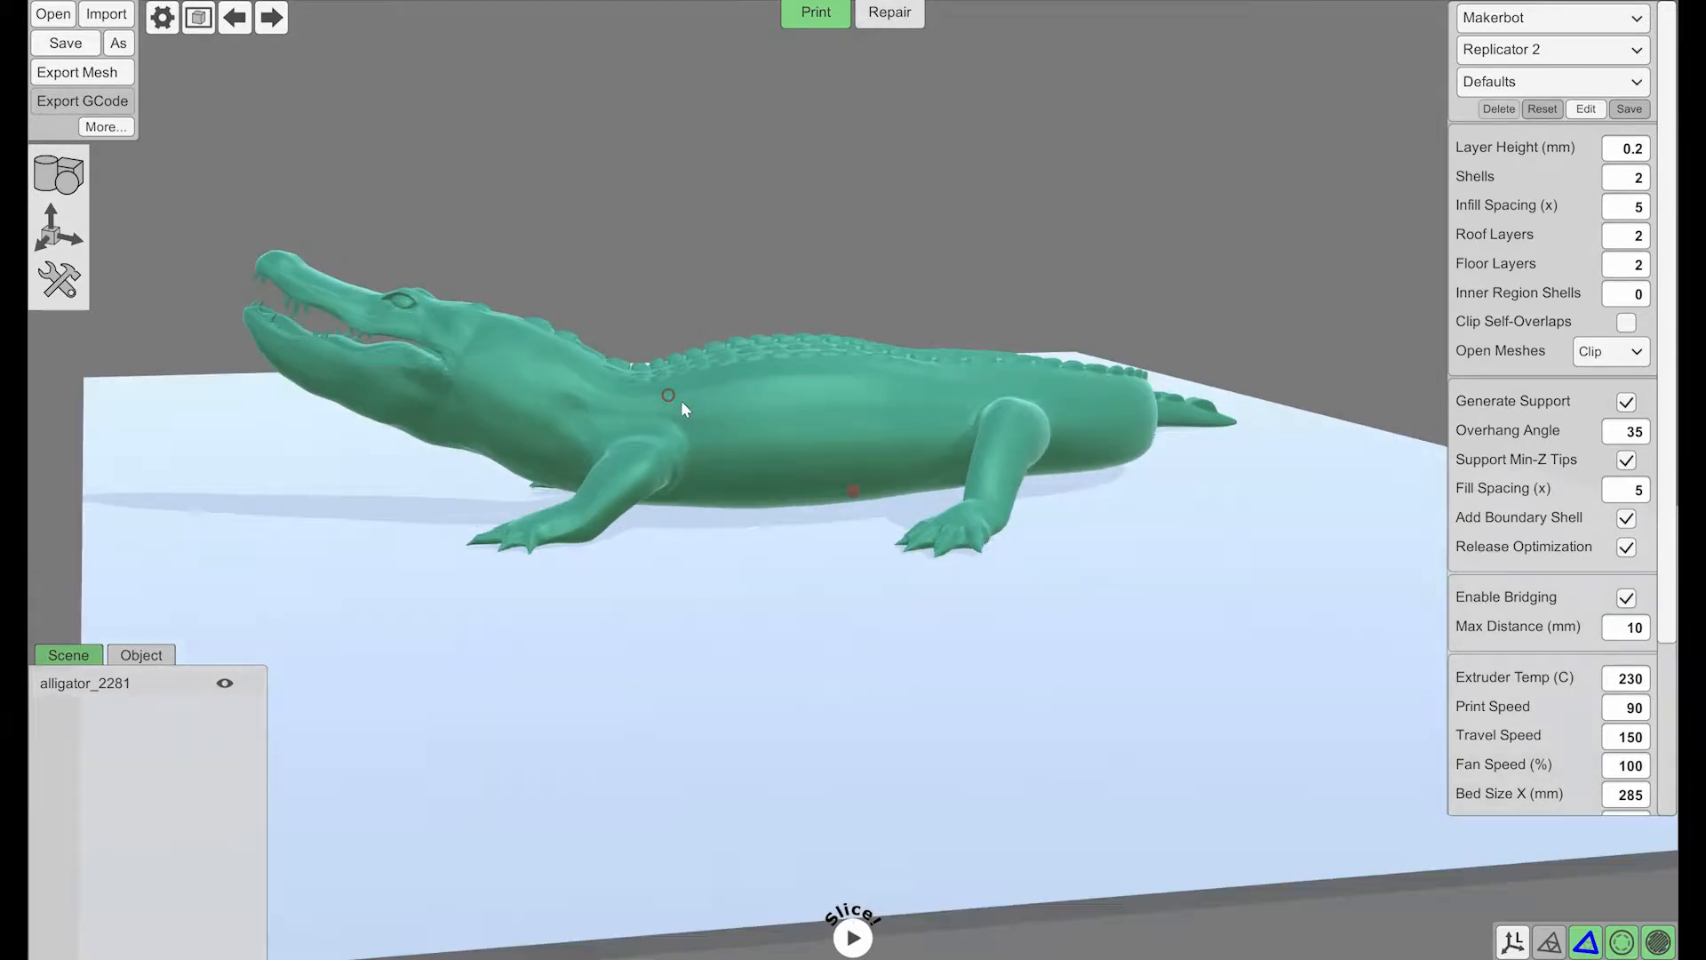
left_click(892, 13)
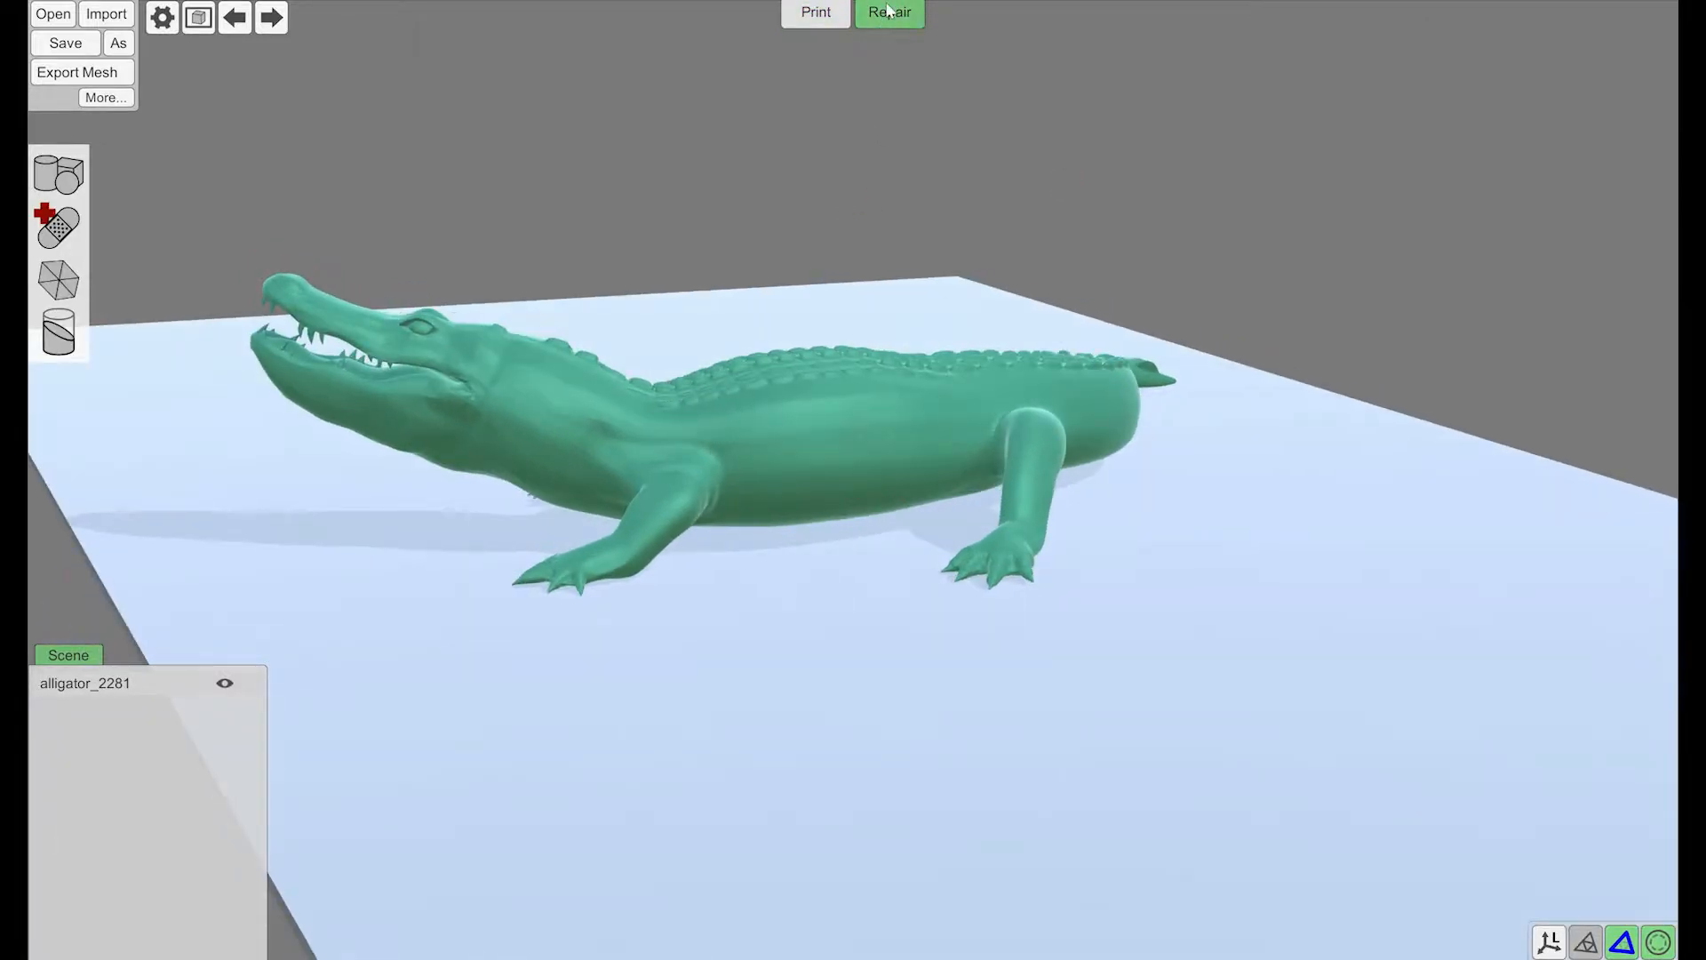
left_click(809, 16)
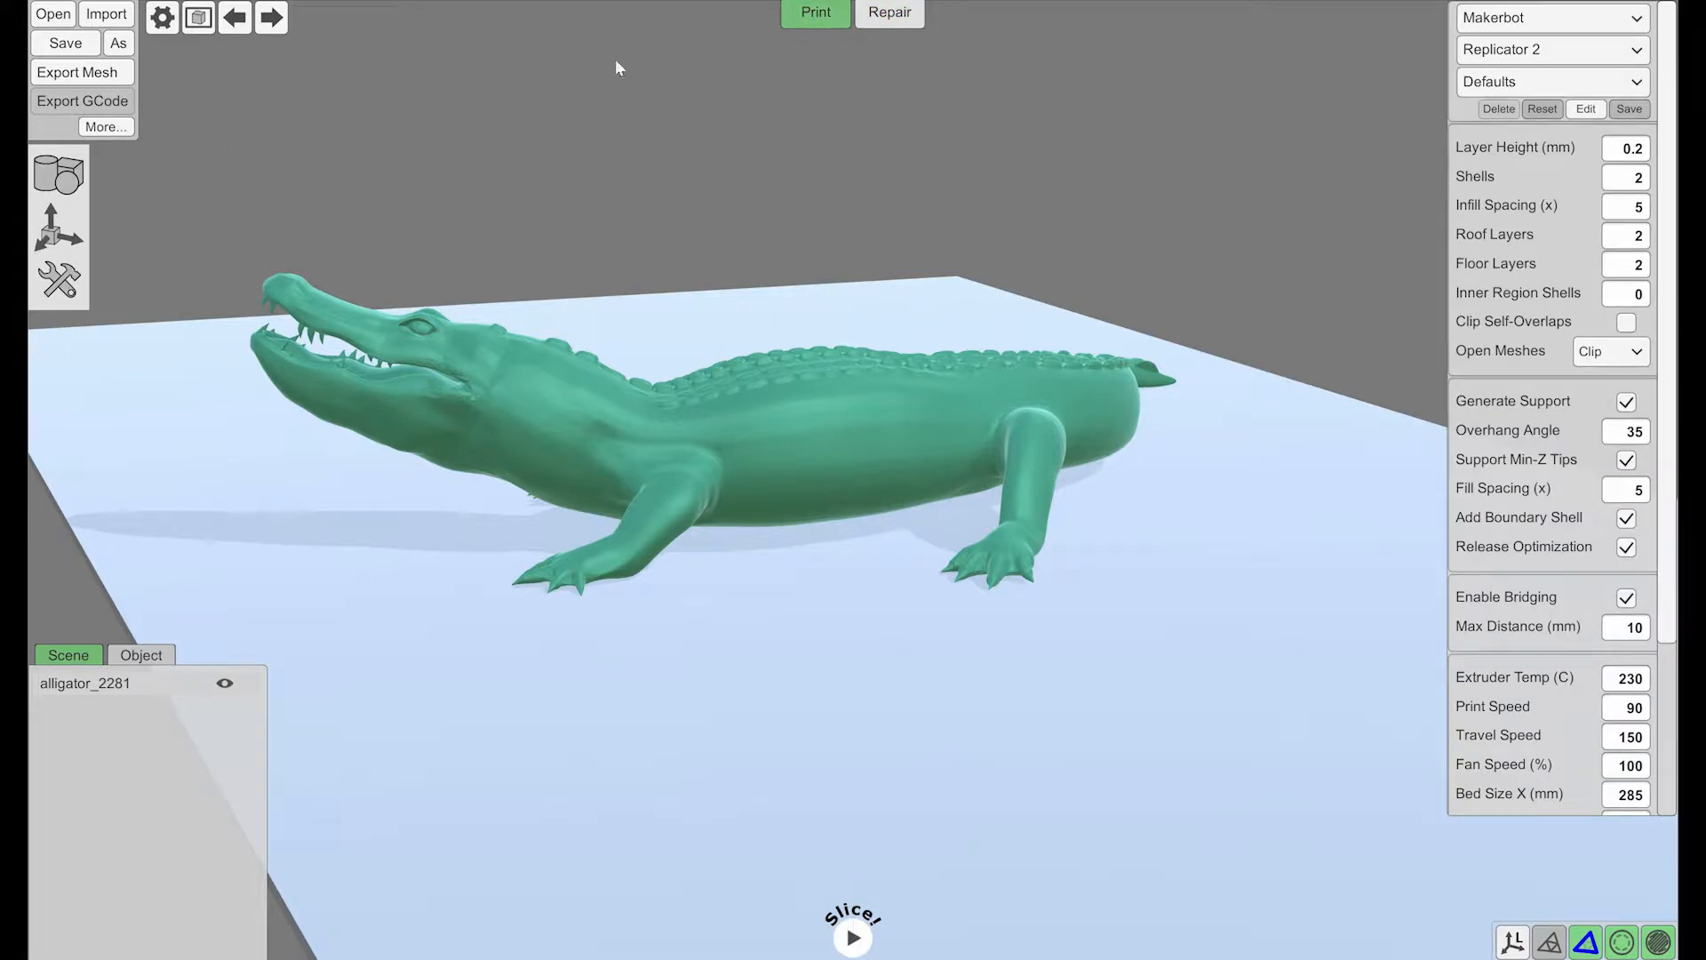
left_click(887, 16)
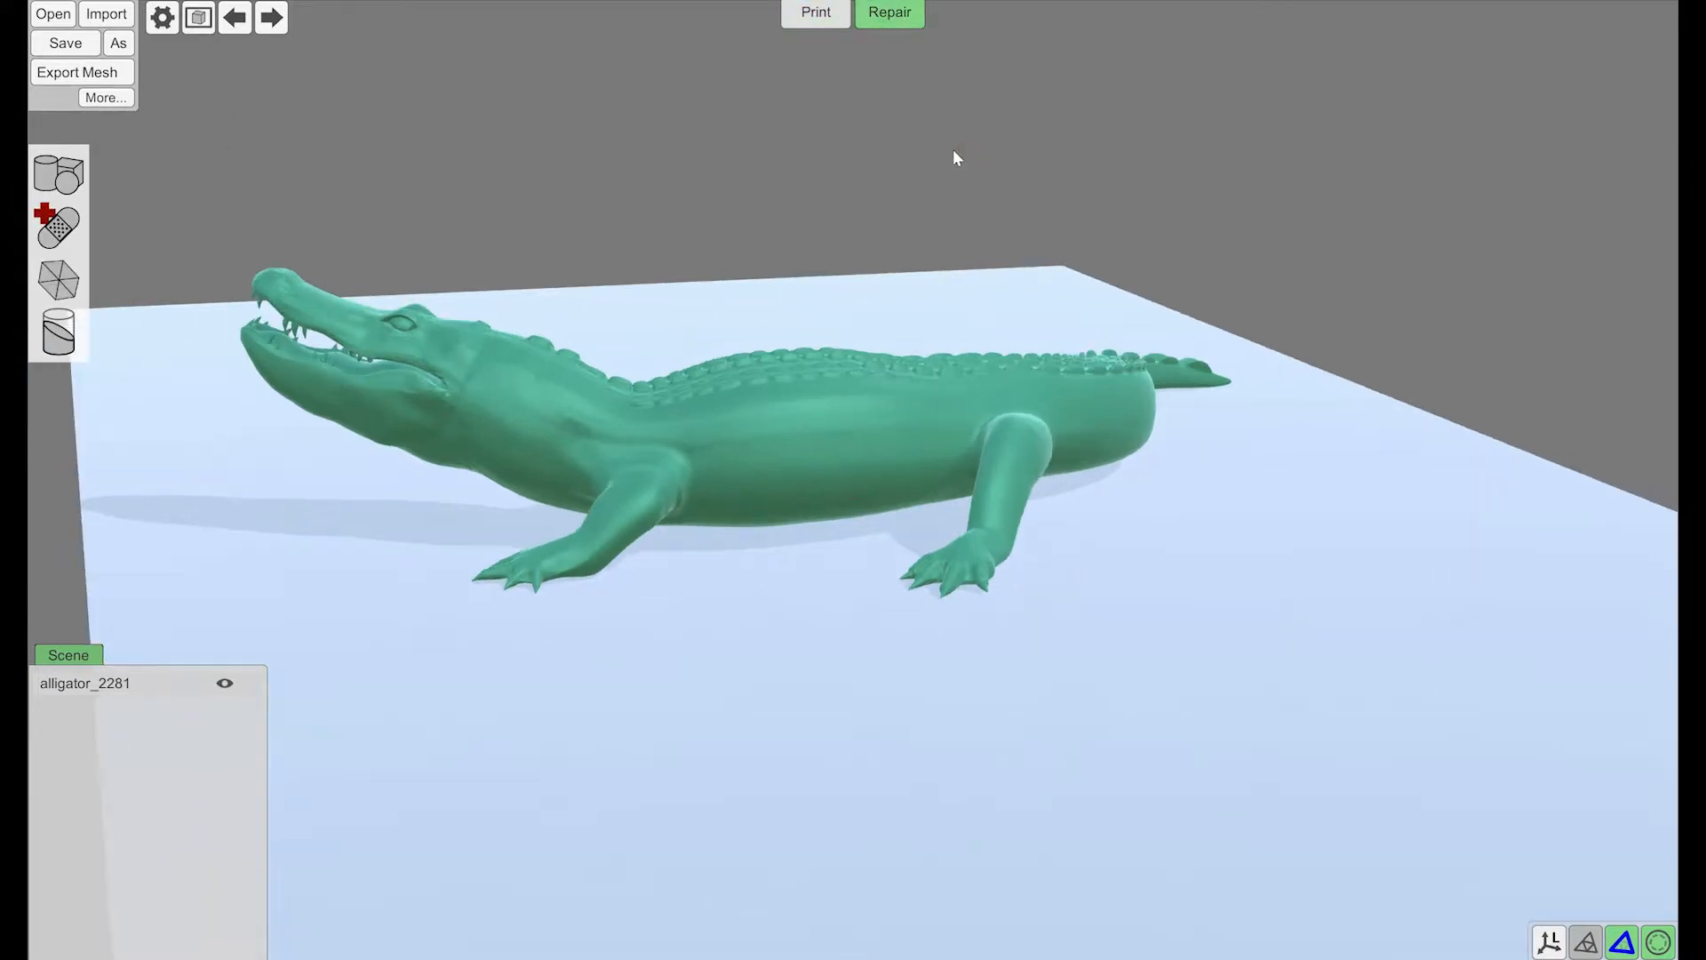
key("Tab")
key("Tab")
key("Tab")
key("Tab")
- Start a Plane Cut on the alligator and lower the horizontal cutting plane through its upper body
left_click(59, 349)
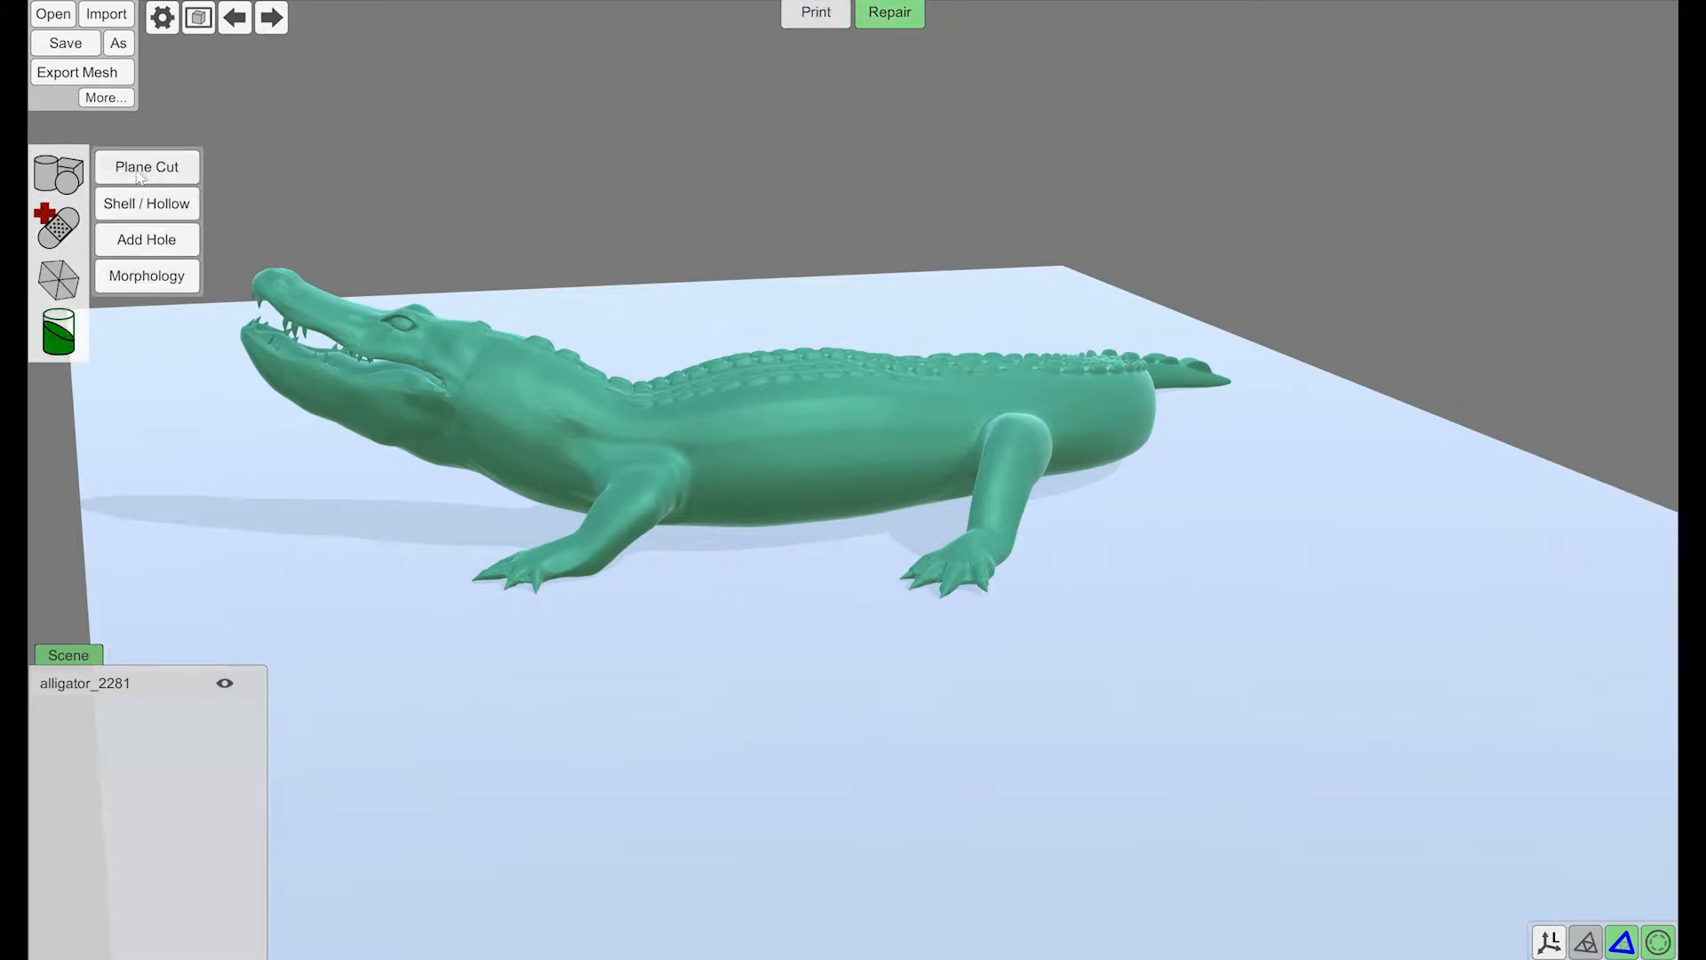
right_click_drag(731, 285, 707, 281)
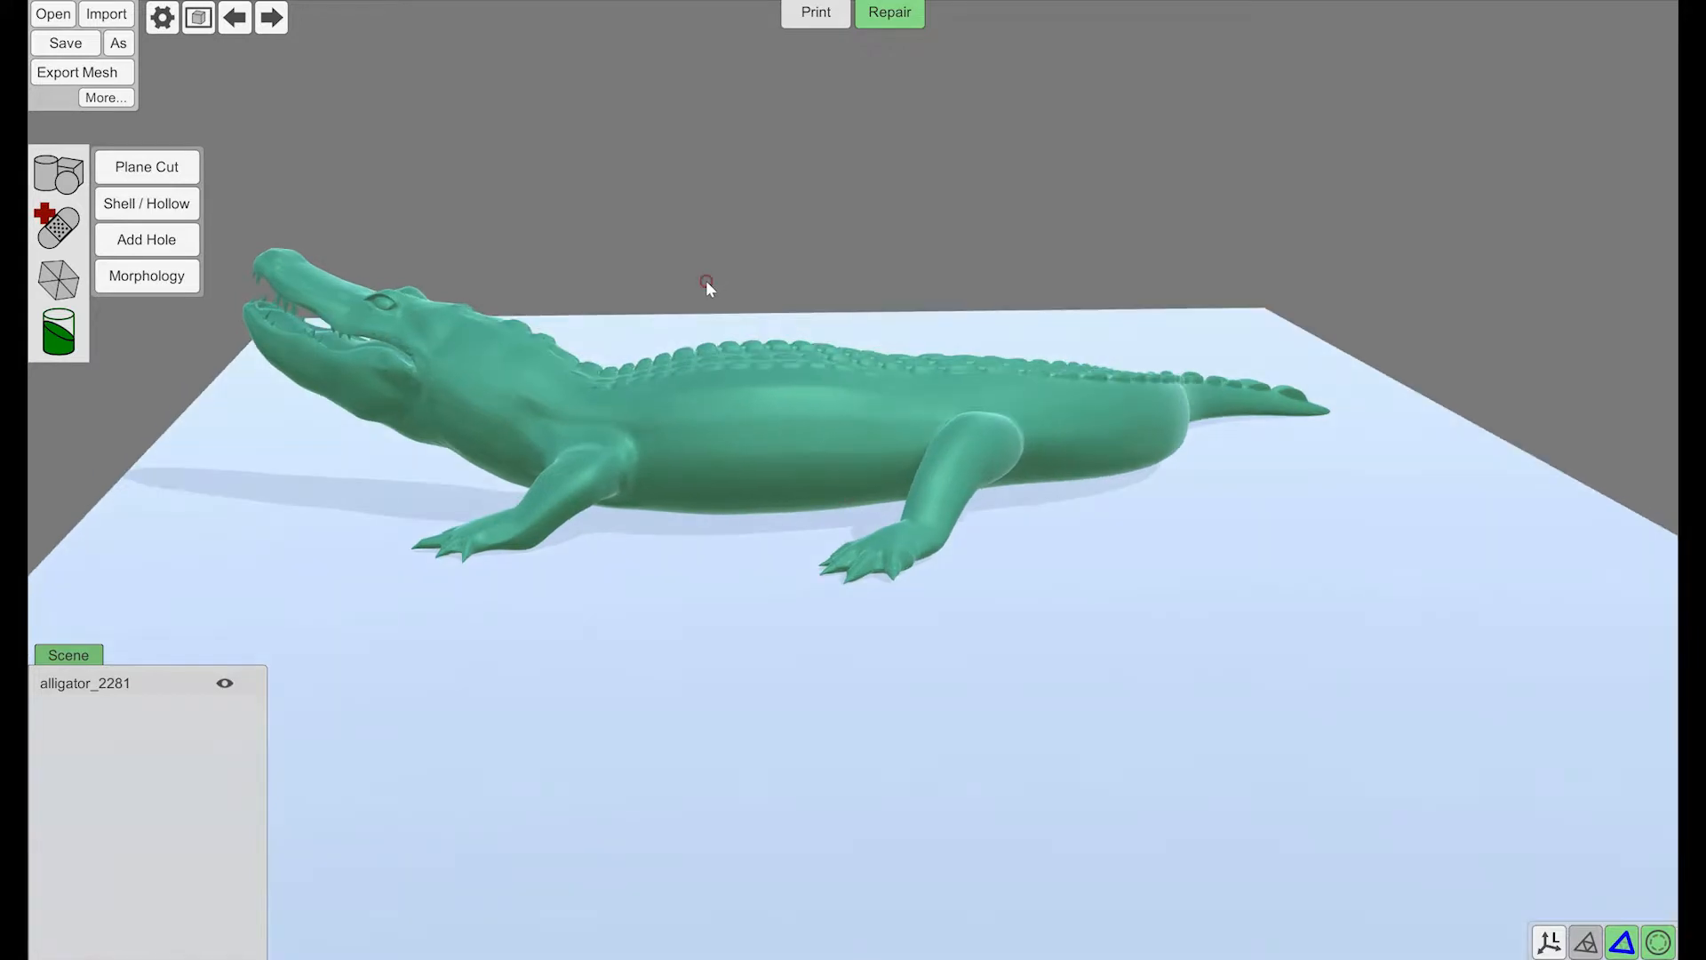
left_click(171, 176)
right_click_drag(954, 226, 933, 257)
left_click_drag(854, 249, 860, 269)
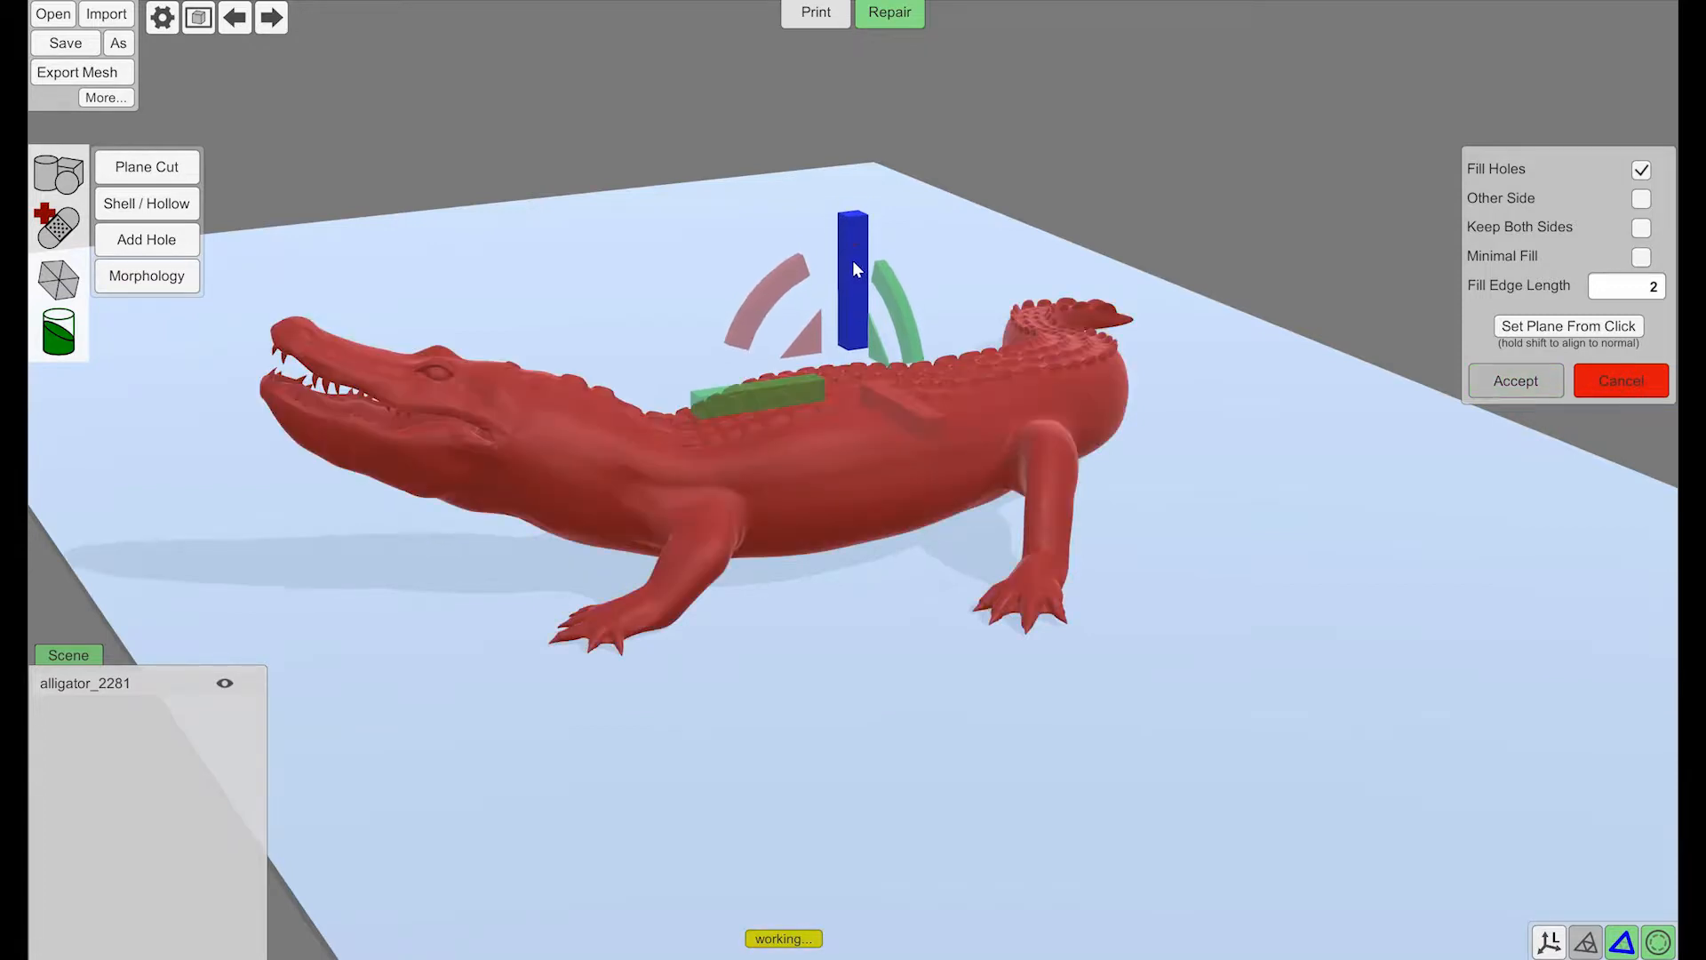
left_click_drag(853, 263, 854, 277)
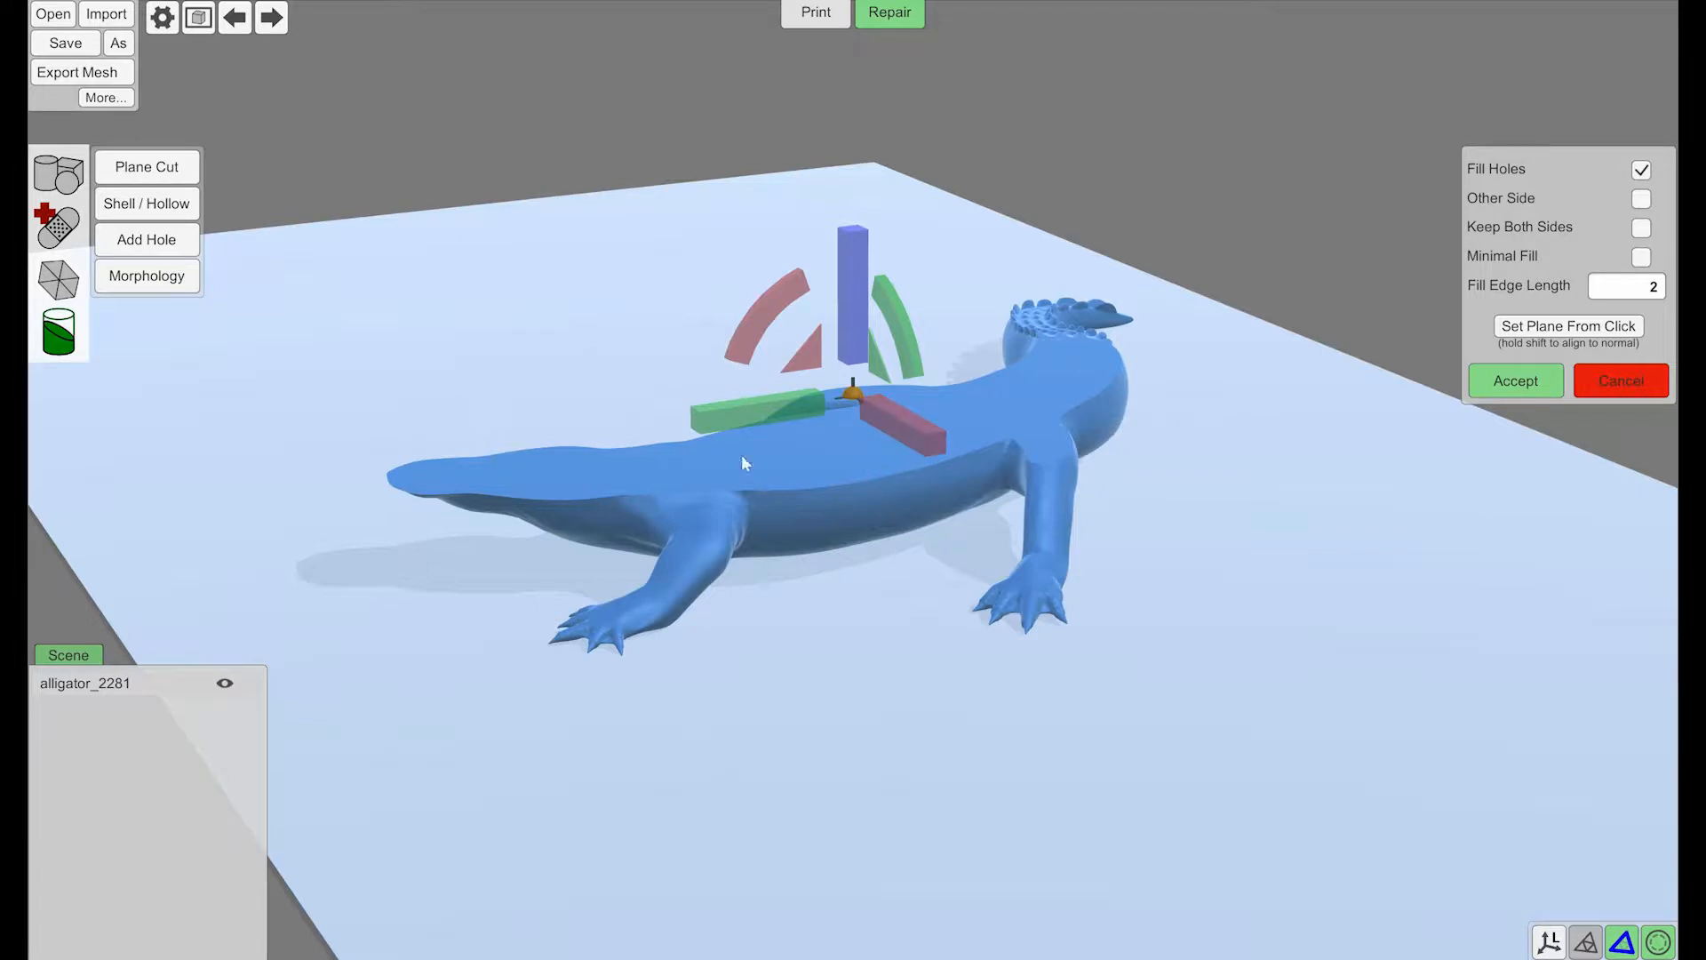
- Turn off Fill Holes, lower the cutting plane to leg height and keep the Other Side of the cut
left_click(1641, 172)
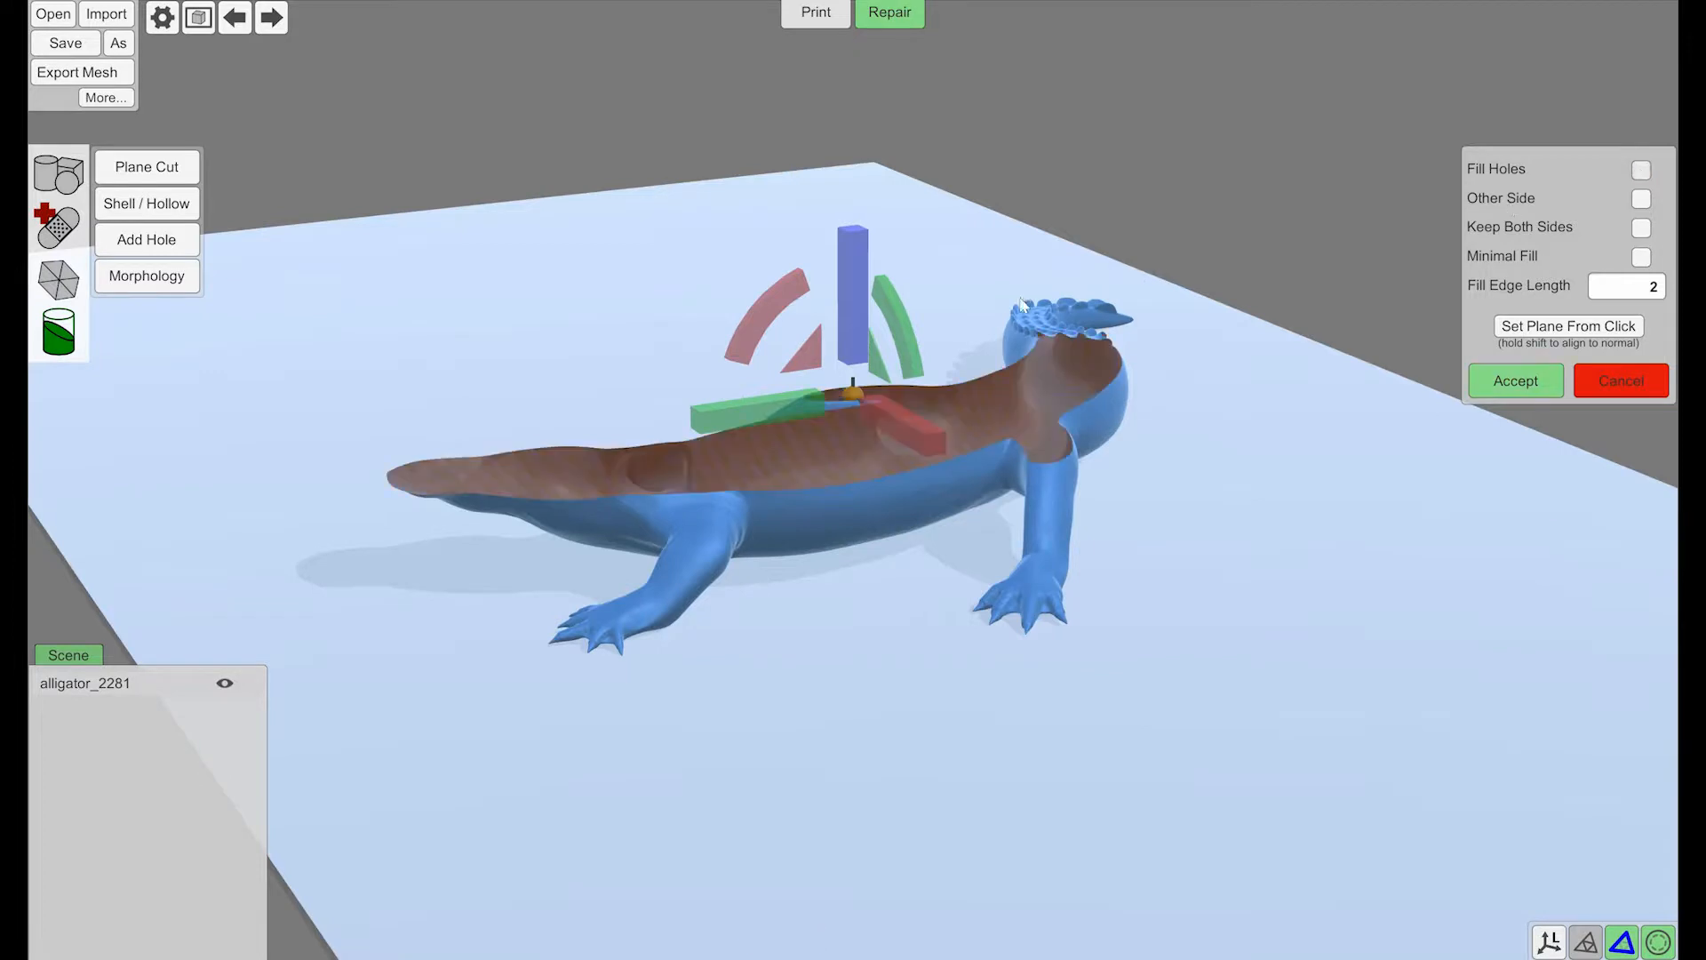
left_click_drag(851, 284, 856, 332)
right_click_drag(1354, 575, 1278, 534)
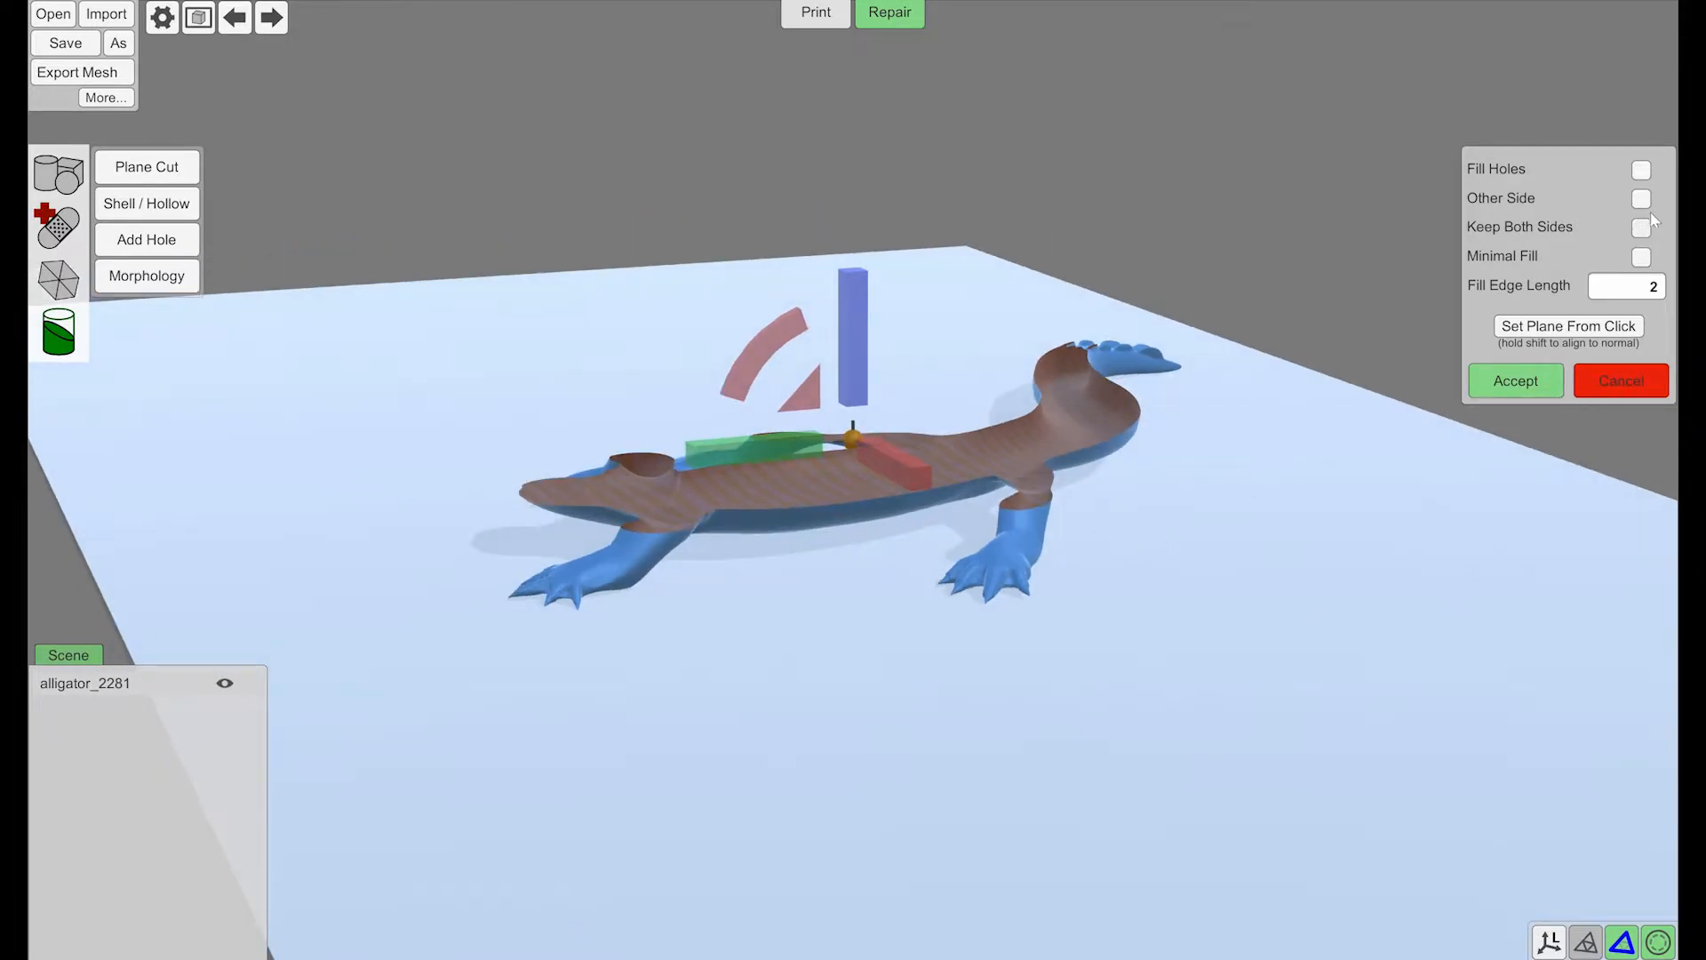
left_click(1641, 199)
right_click_drag(1384, 324, 1221, 357)
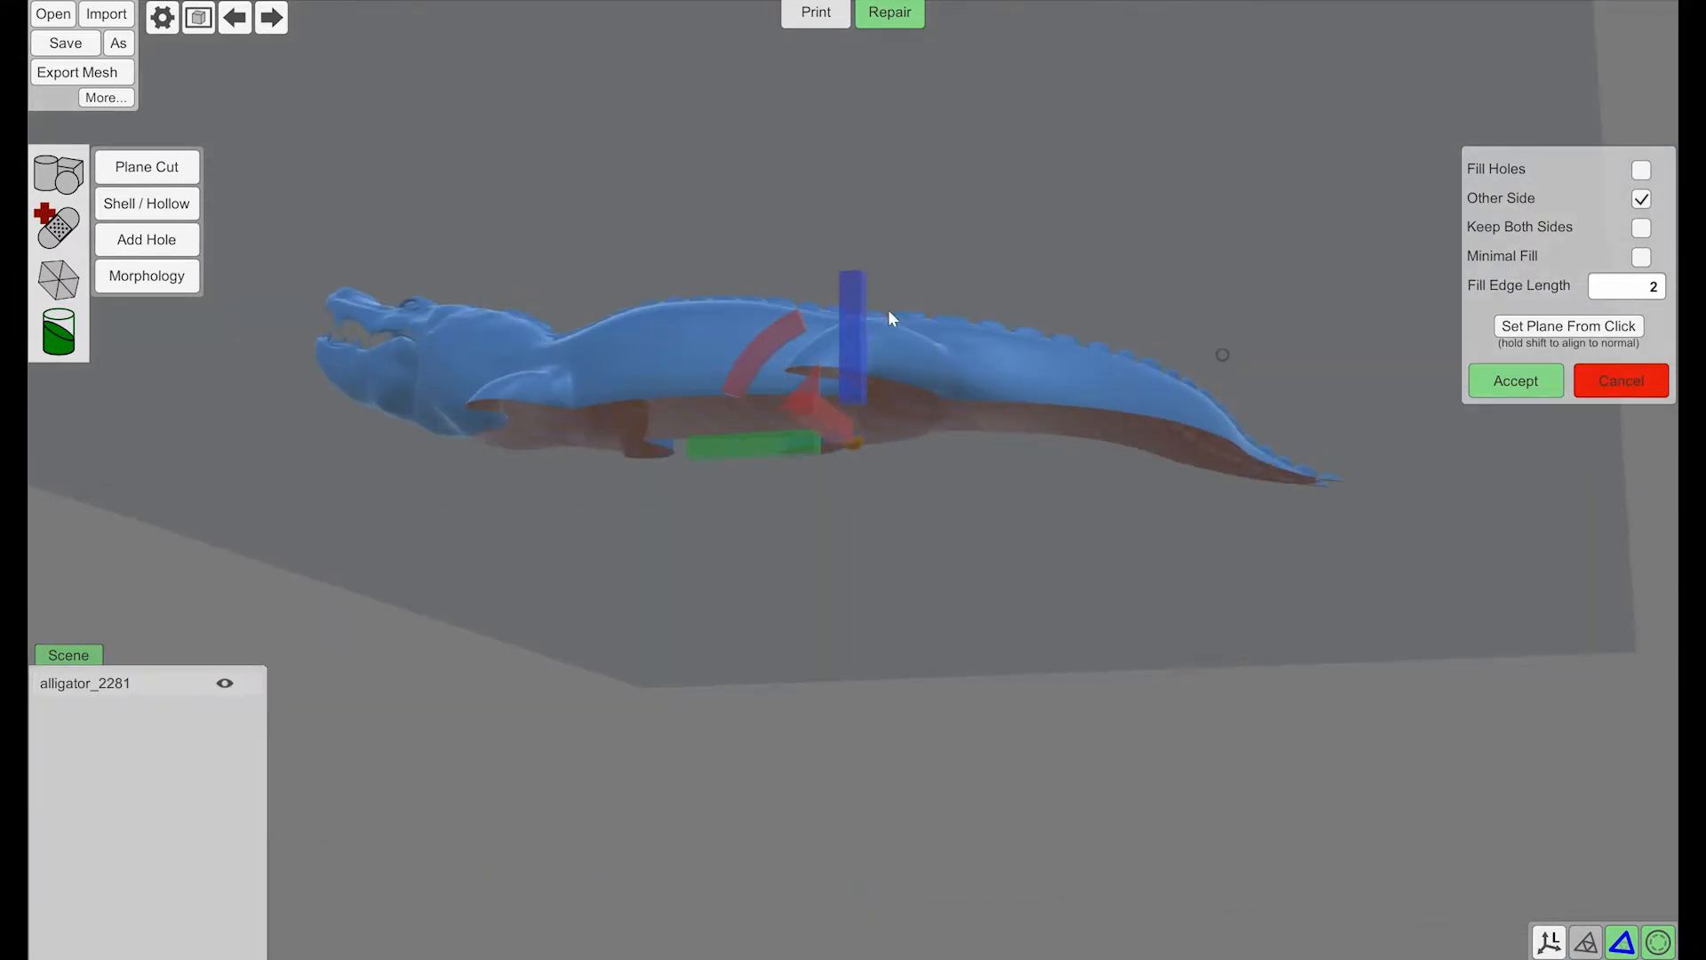
- Lower the cutting plane until it trims only the soles of the feet, the belly and the underside of the tail
mouse_move(855, 303)
left_mouse_down()
mouse_move(833, 349)
mouse_move(839, 330)
left_mouse_up()
right_click_drag(846, 324, 981, 188)
left_click_drag(859, 352, 851, 355)
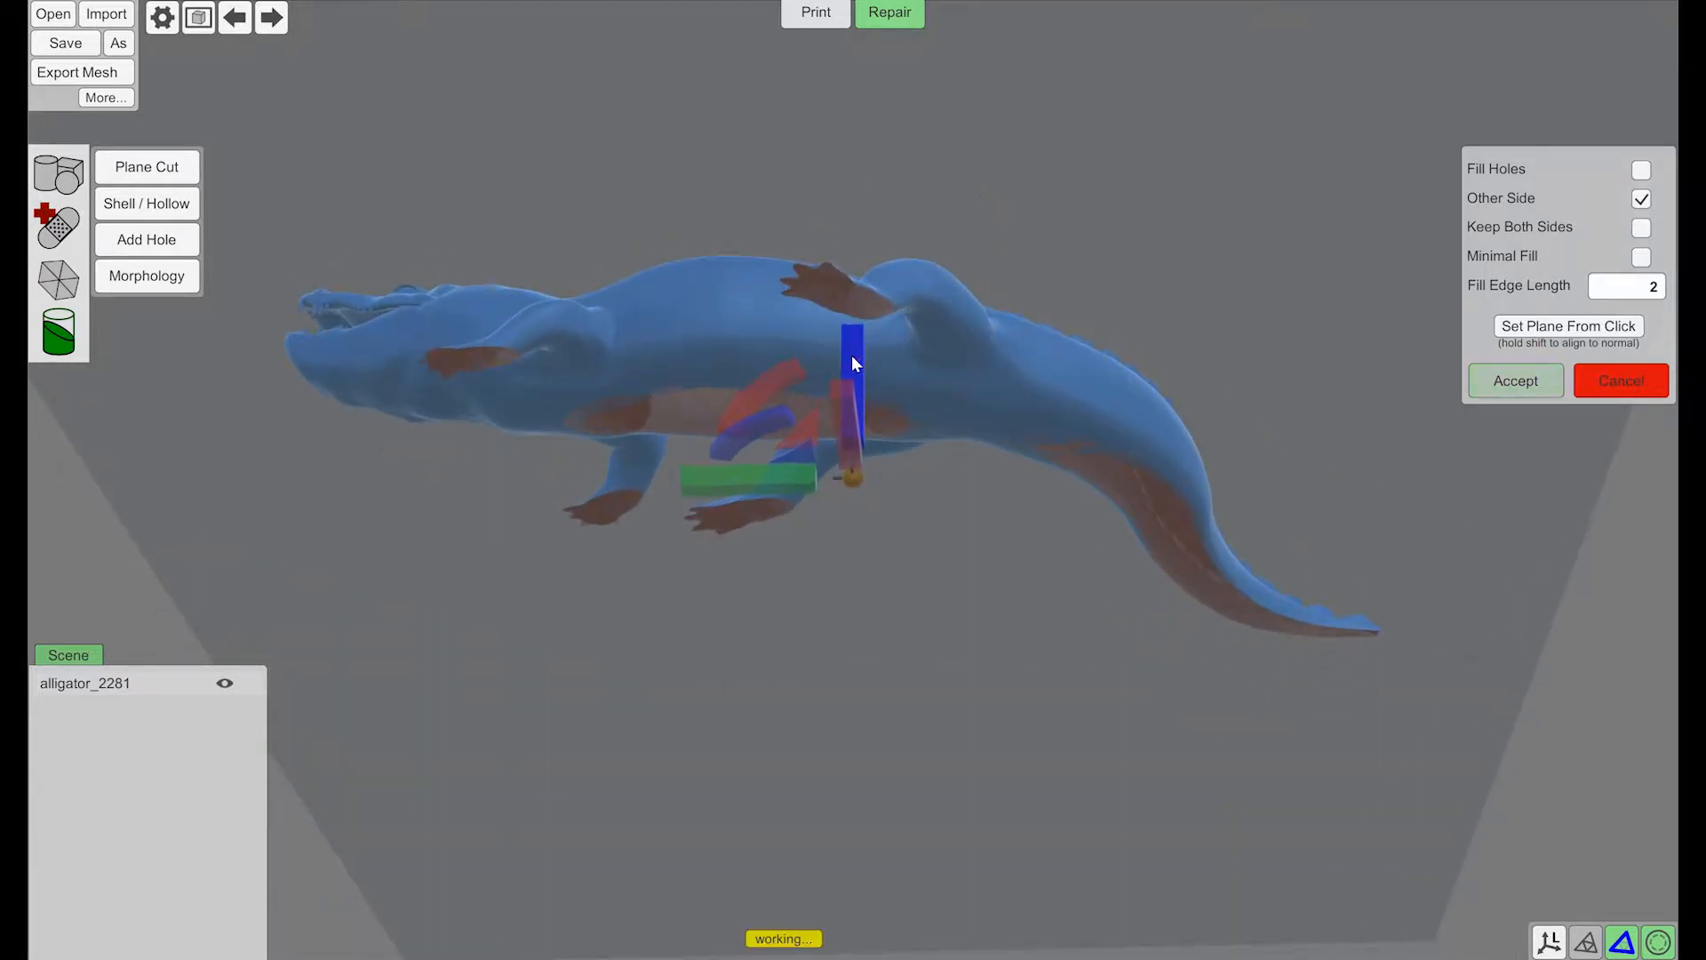
mouse_move(845, 249)
right_mouse_down()
mouse_move(929, 409)
mouse_move(868, 258)
right_mouse_up()
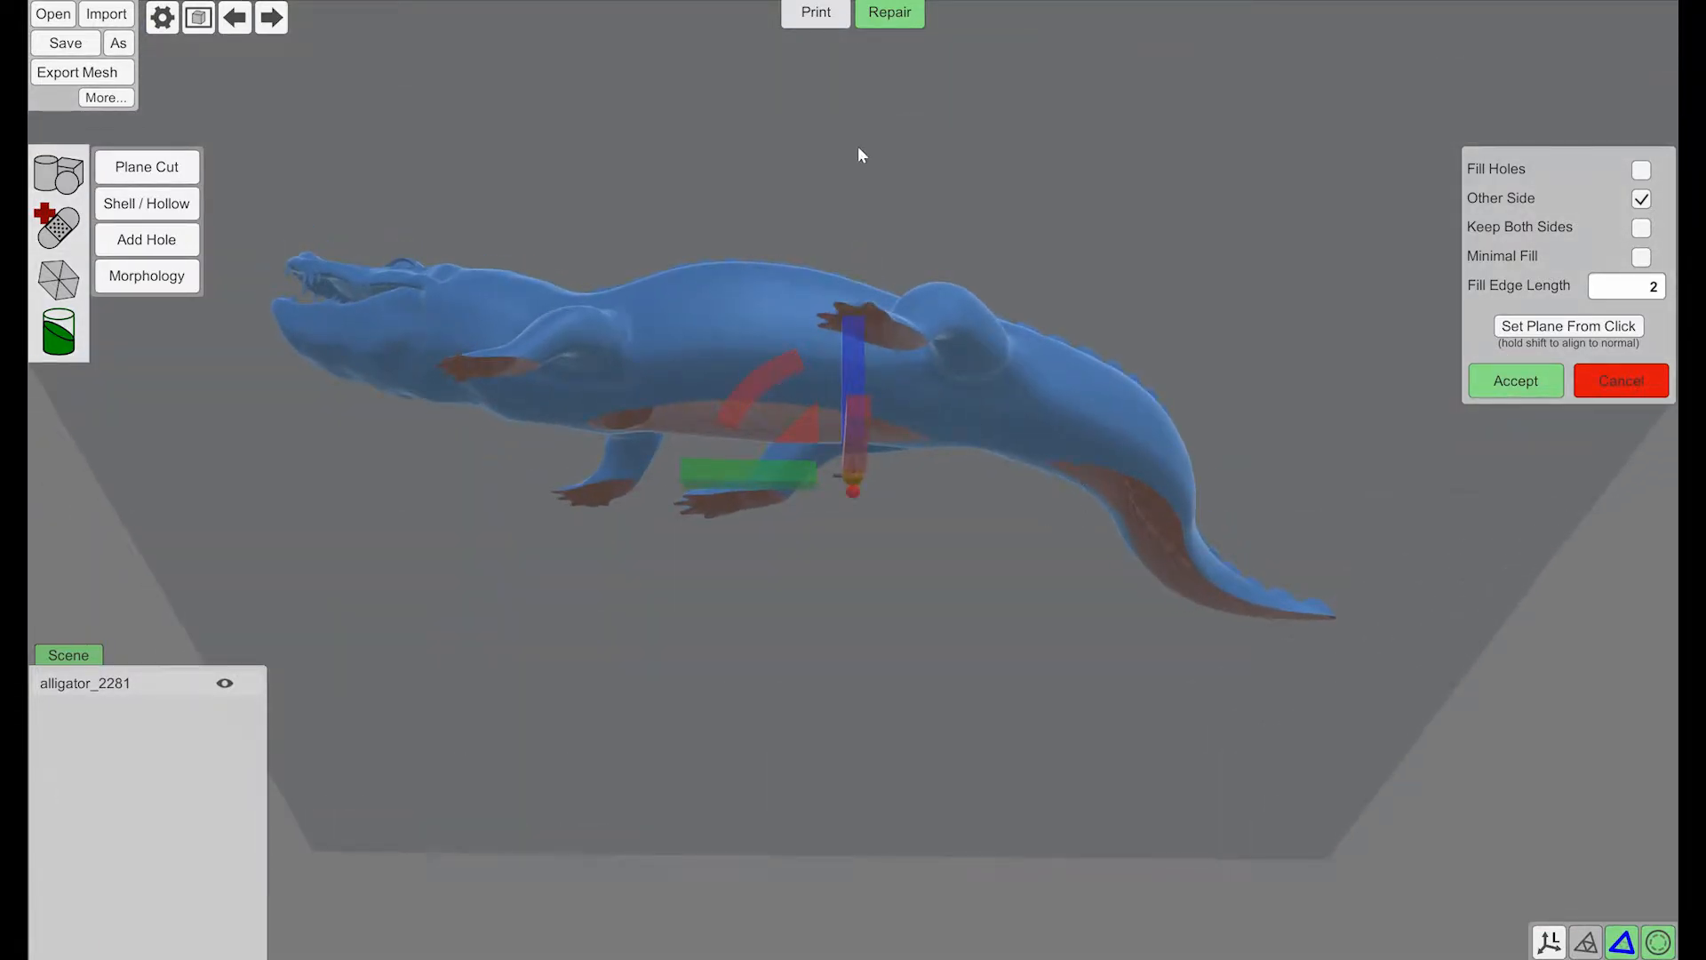
right_click_drag(859, 156, 796, 160)
- Turn on Fill Holes for the cut and check the triangulation of the filled faces in wireframe display
left_click(1642, 170)
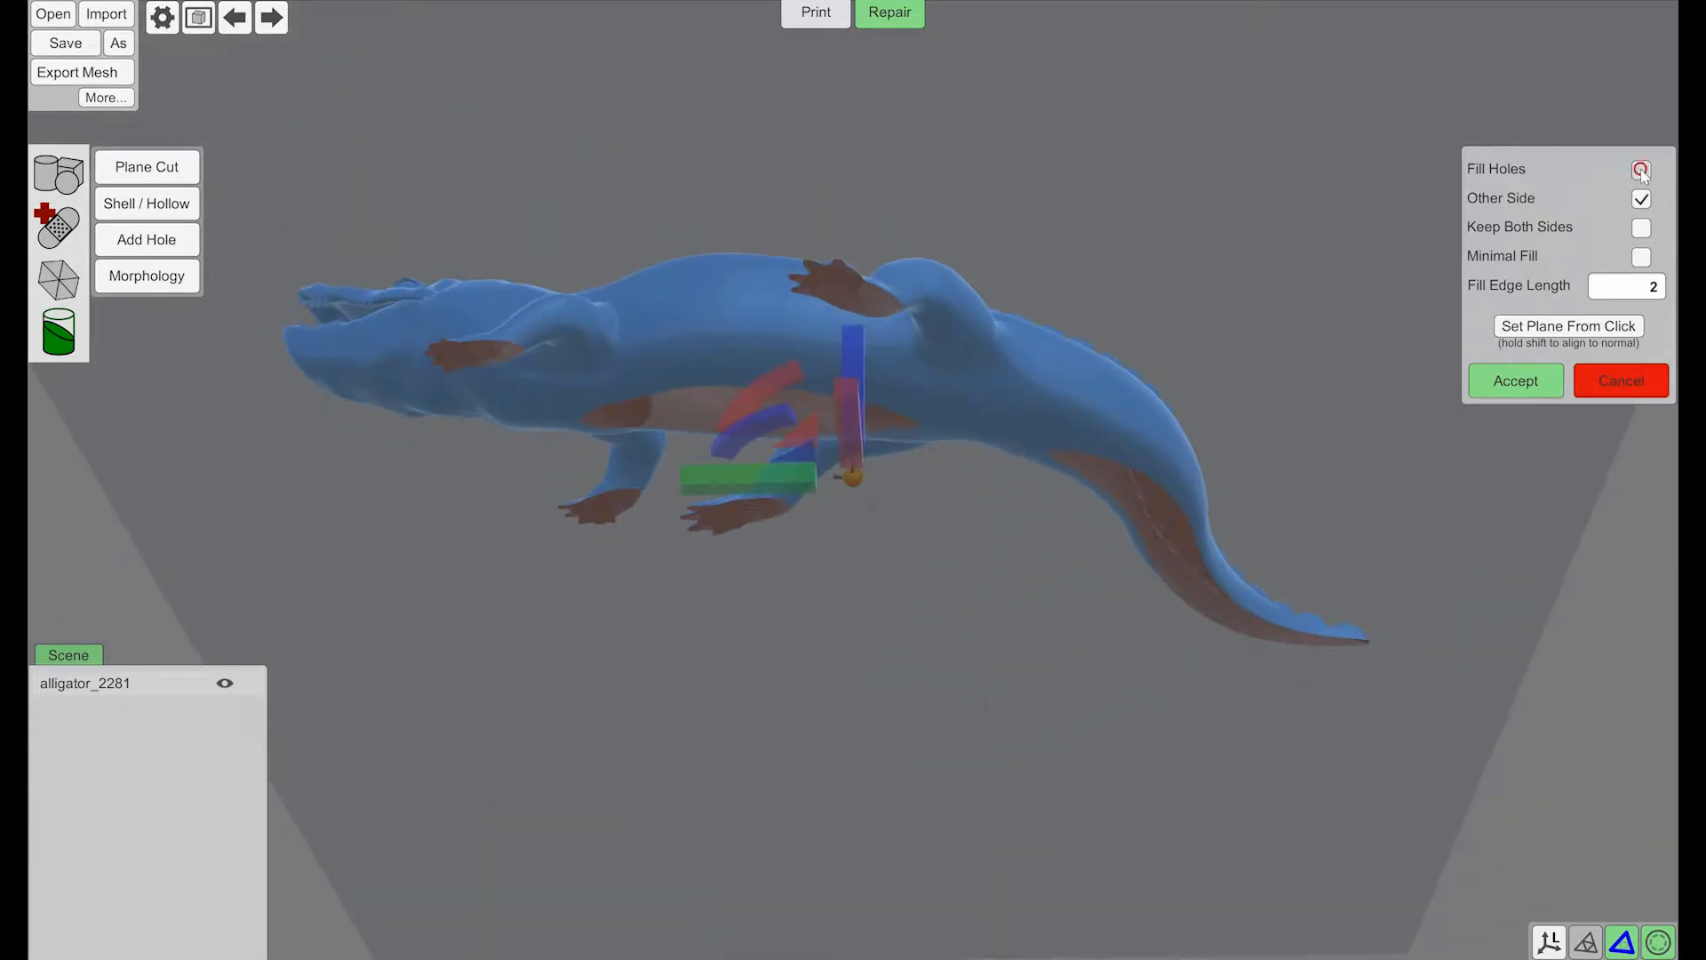
right_click_drag(1150, 226, 1123, 114)
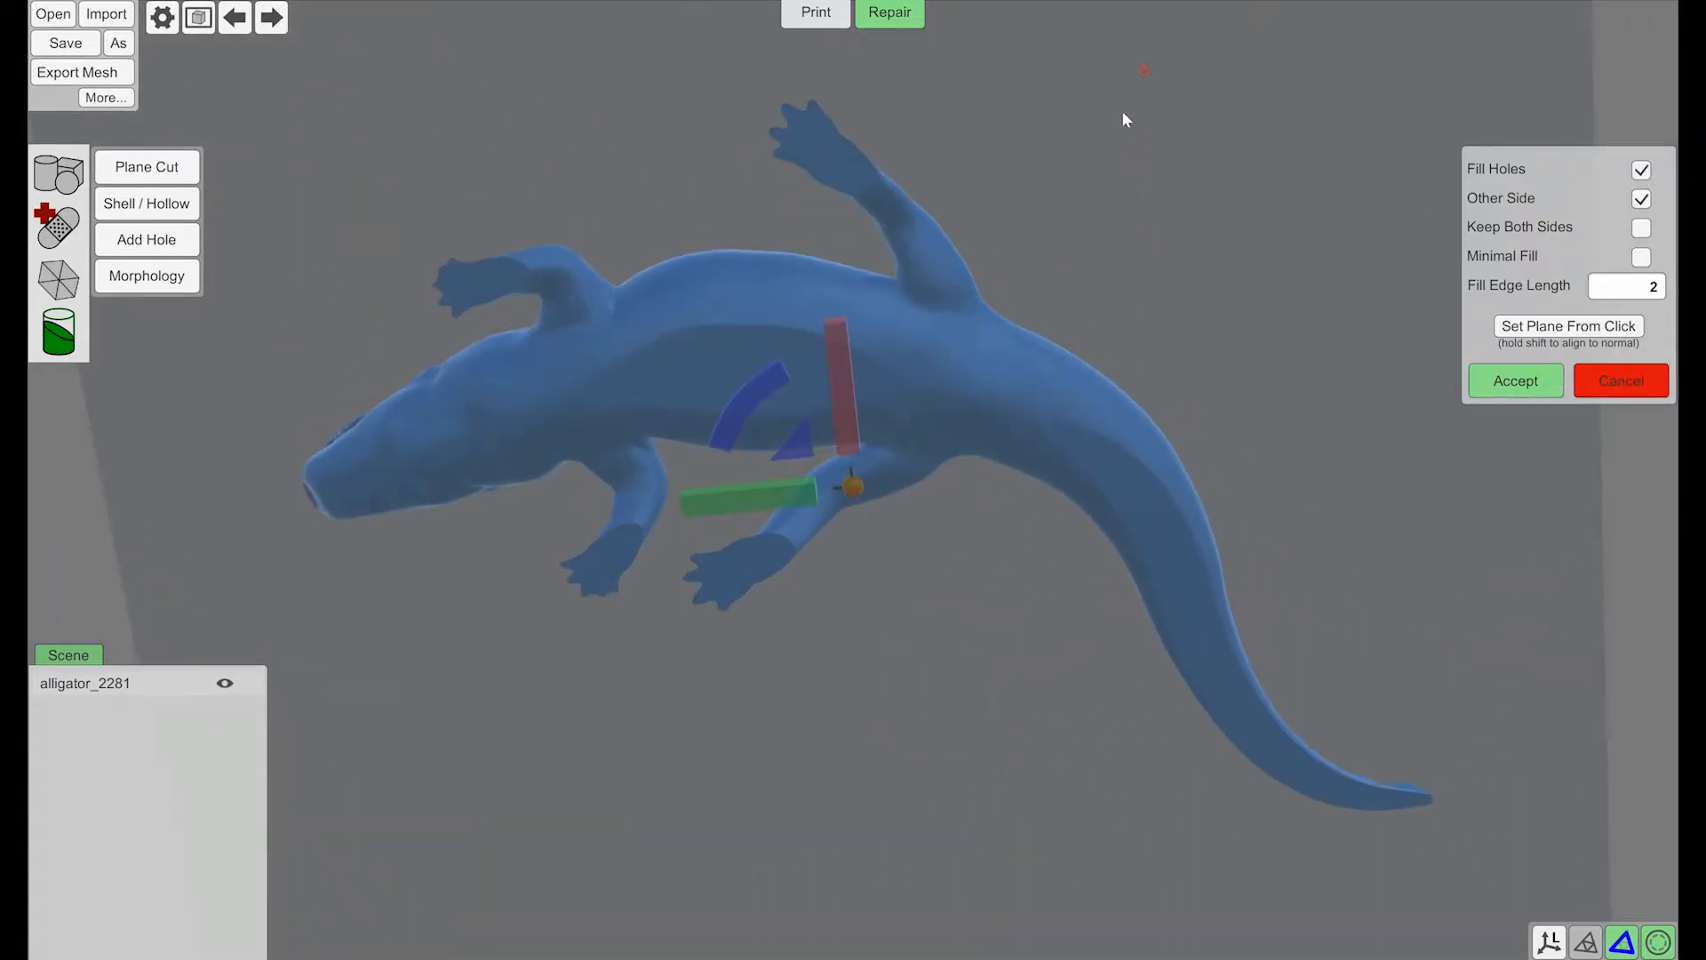
key("w")
scroll(702, 356, "up", 5)
scroll(714, 372, "down", 1)
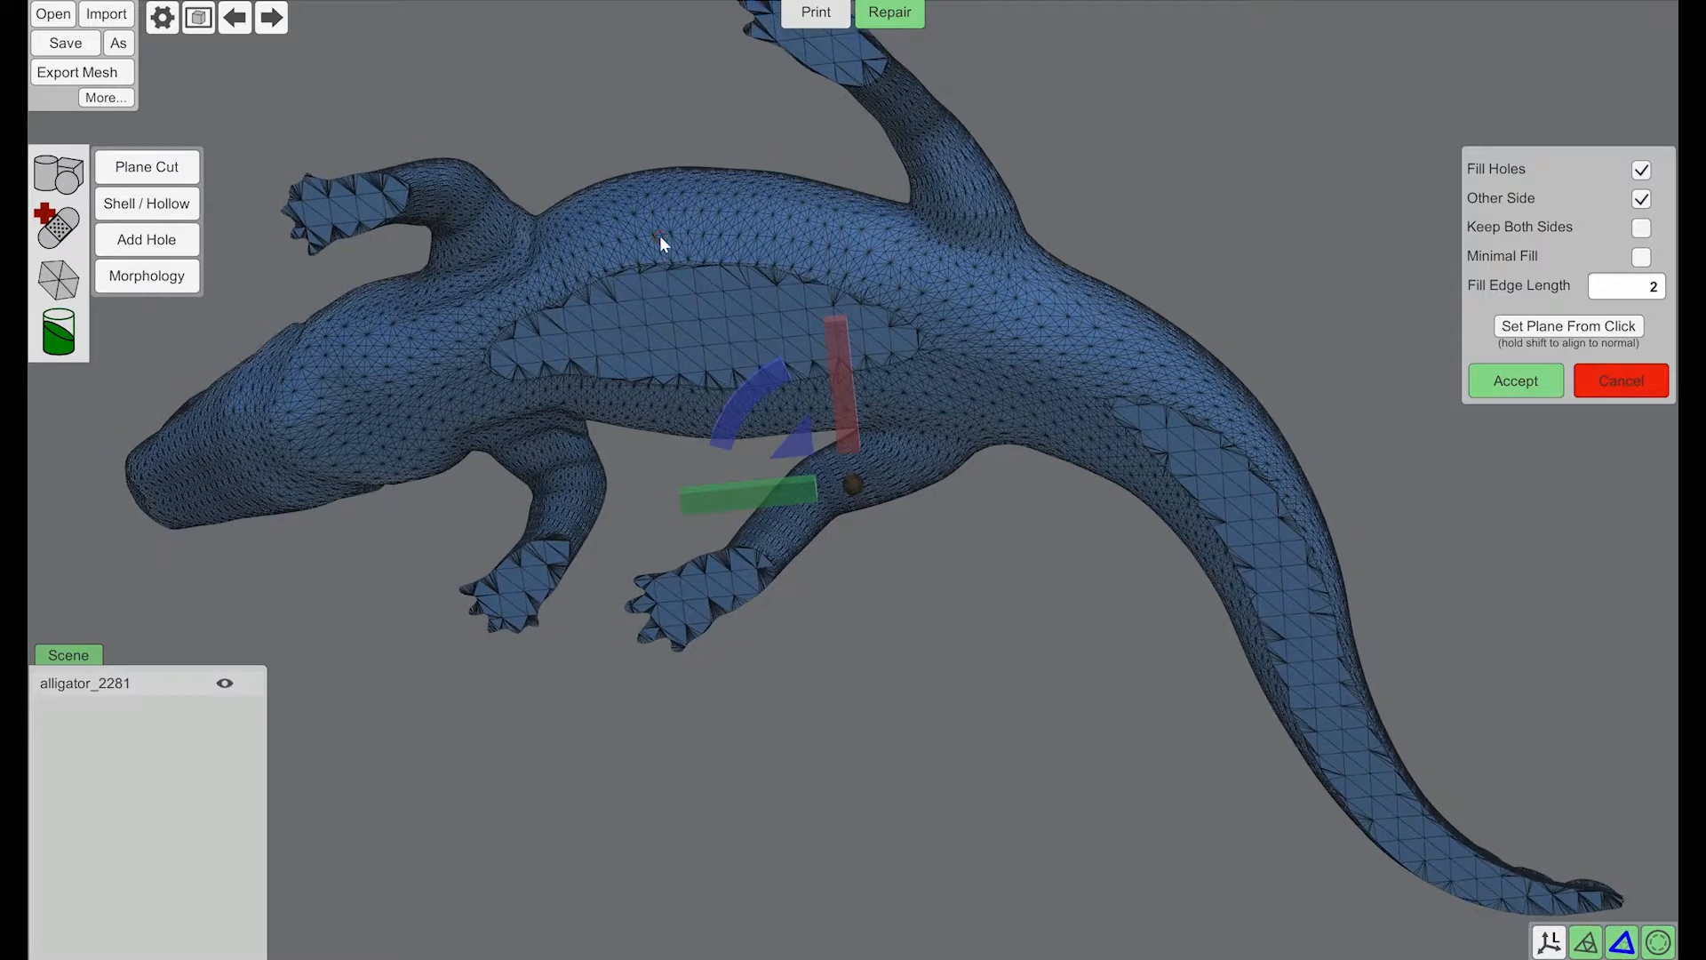
right_click_drag(659, 236, 672, 232)
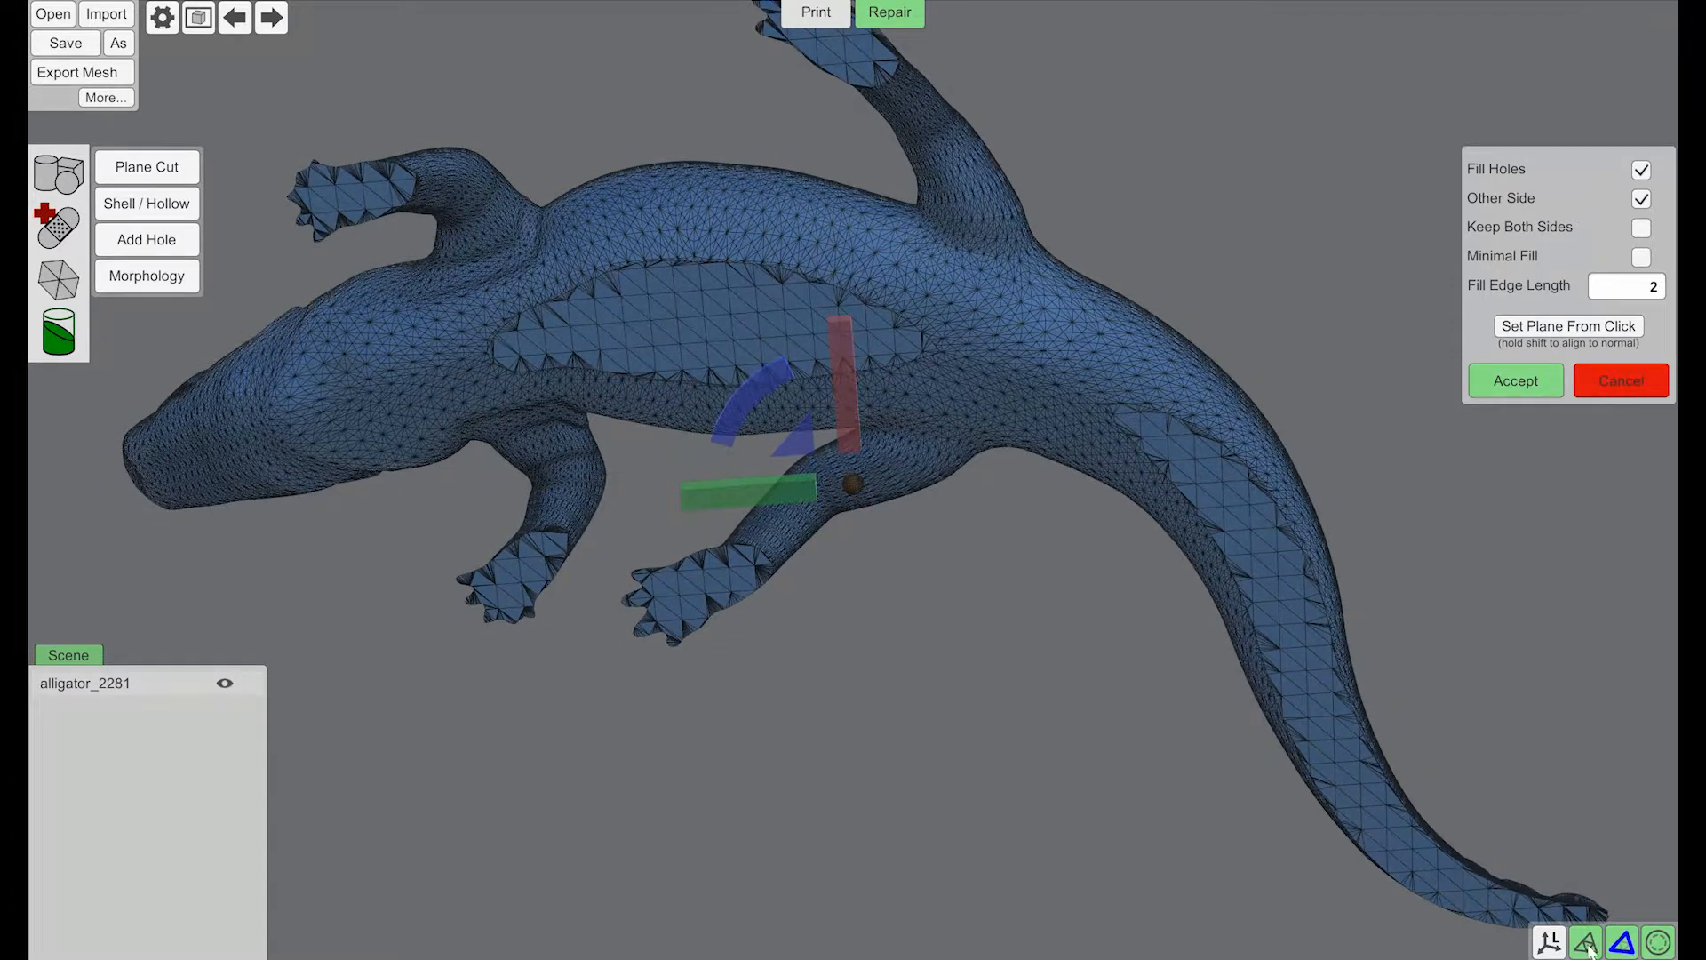
left_click(1587, 943)
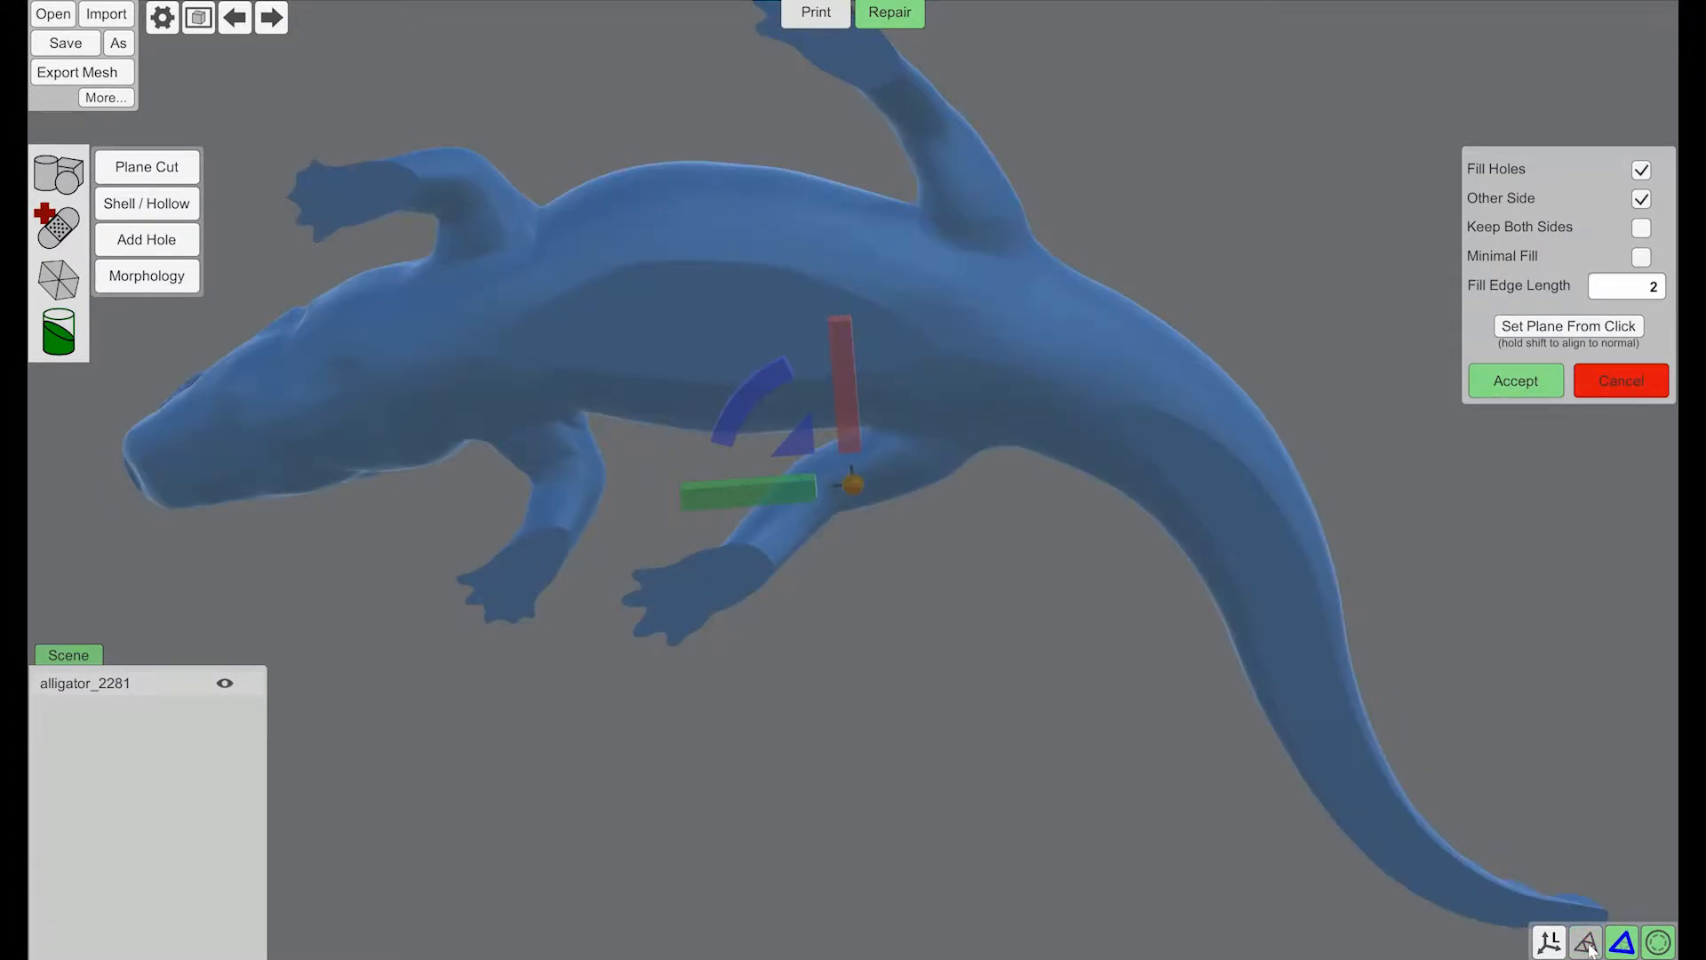
left_click(1587, 943)
left_click(1586, 943)
- Accept the plane cut that flattens the alligator's underside
right_click_drag(1288, 350, 1356, 496)
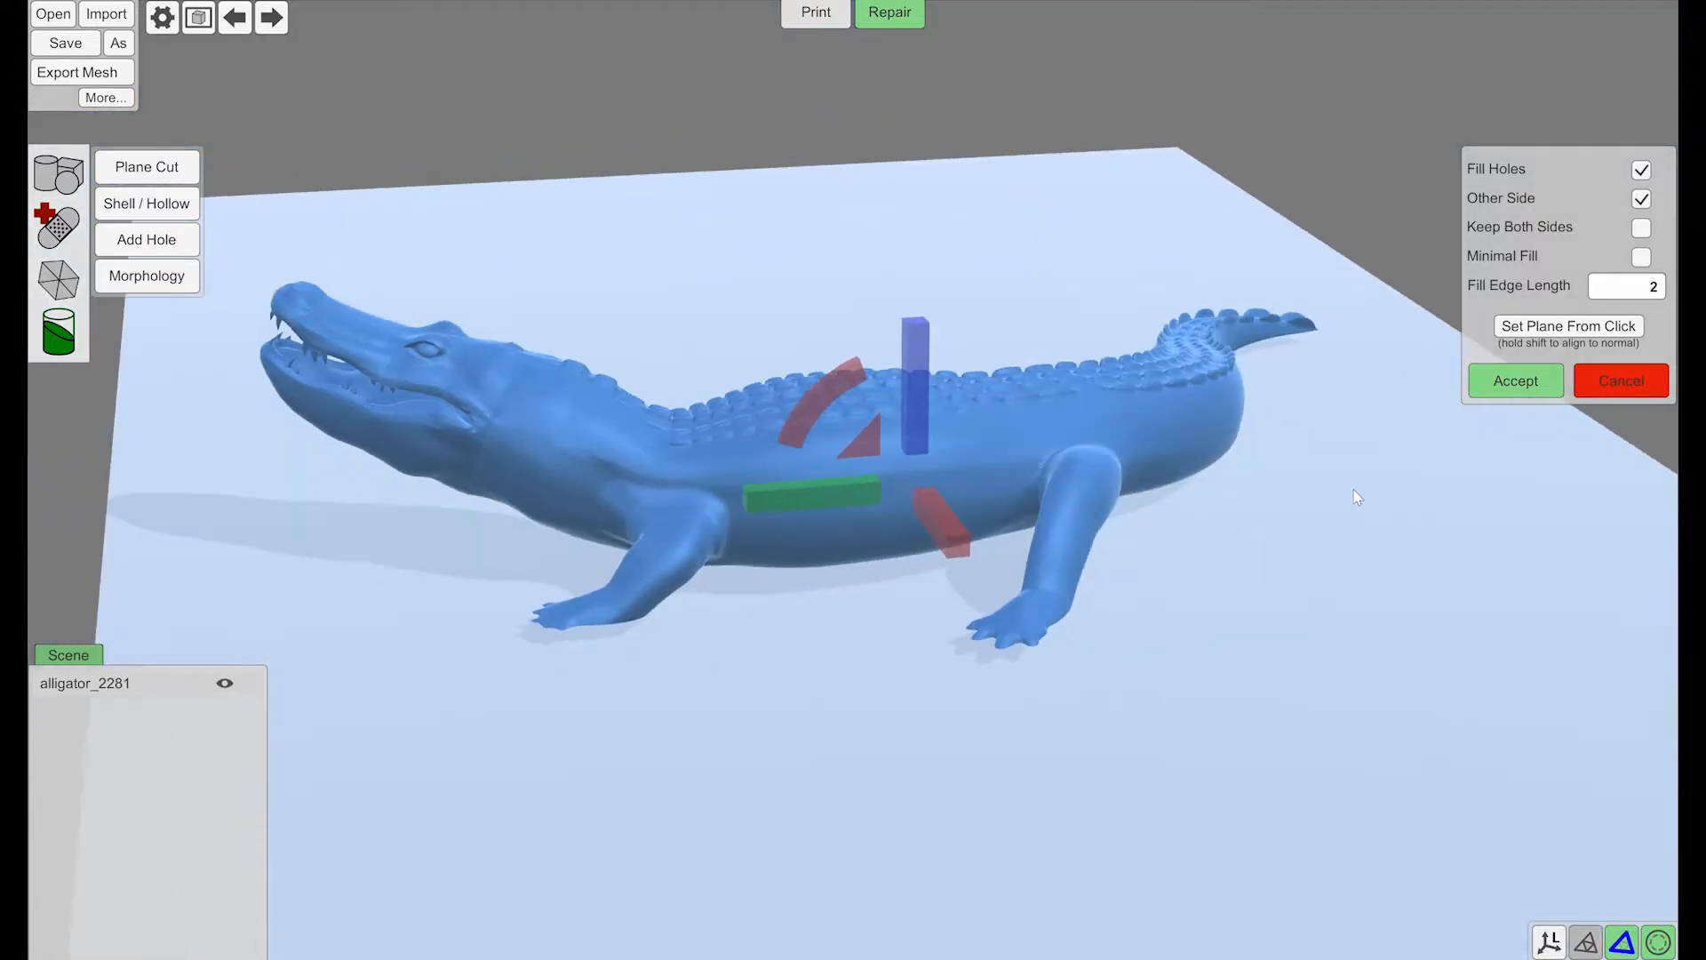
left_click(1500, 380)
mouse_move(1328, 494)
right_mouse_down()
mouse_move(1222, 405)
mouse_move(1249, 287)
mouse_move(1330, 484)
right_mouse_up()
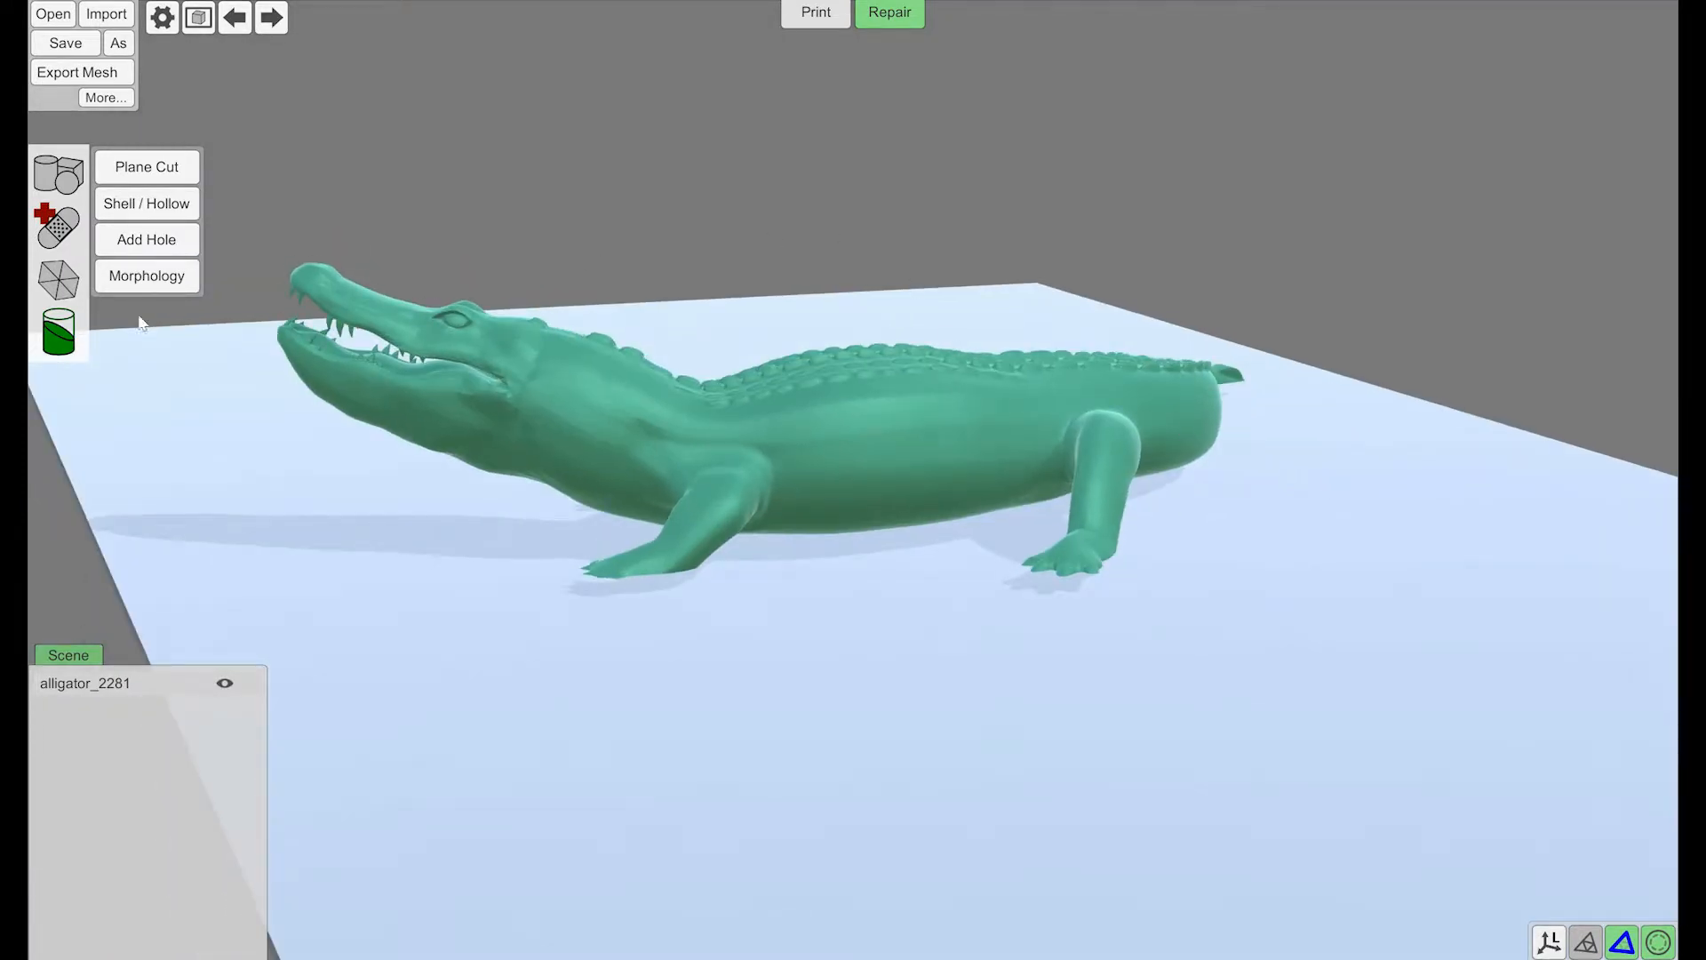
- Switch to the Print workspace, set the alligator down on the bed and center it
left_click(816, 12)
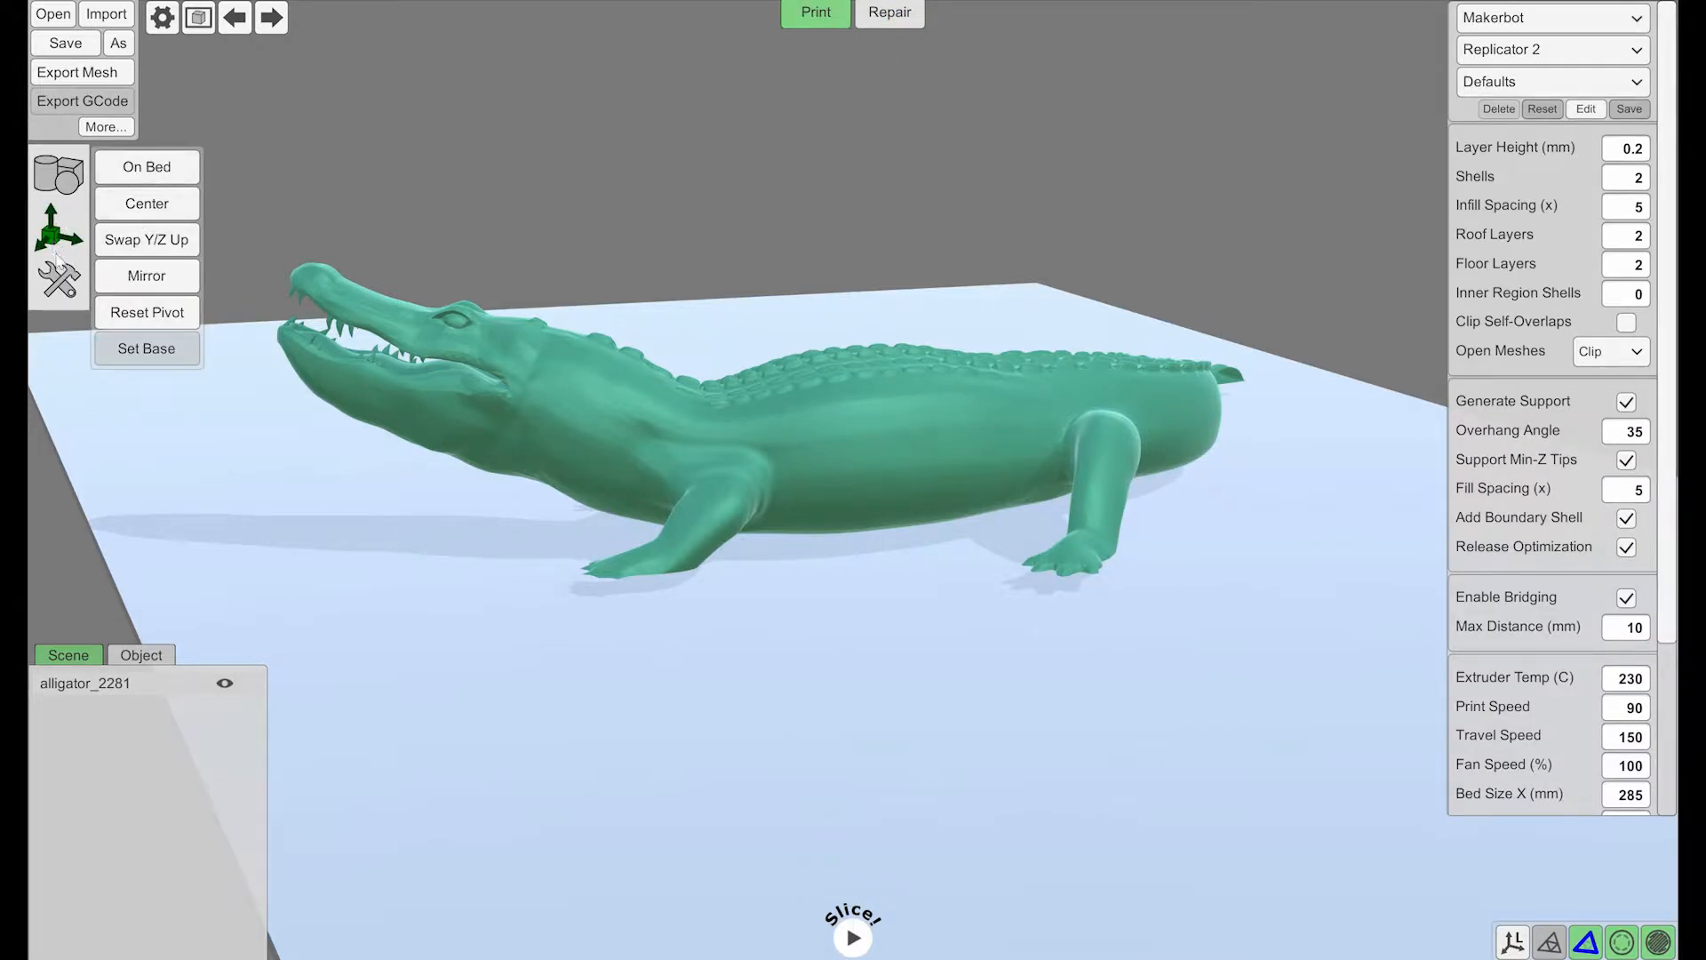
left_click(150, 166)
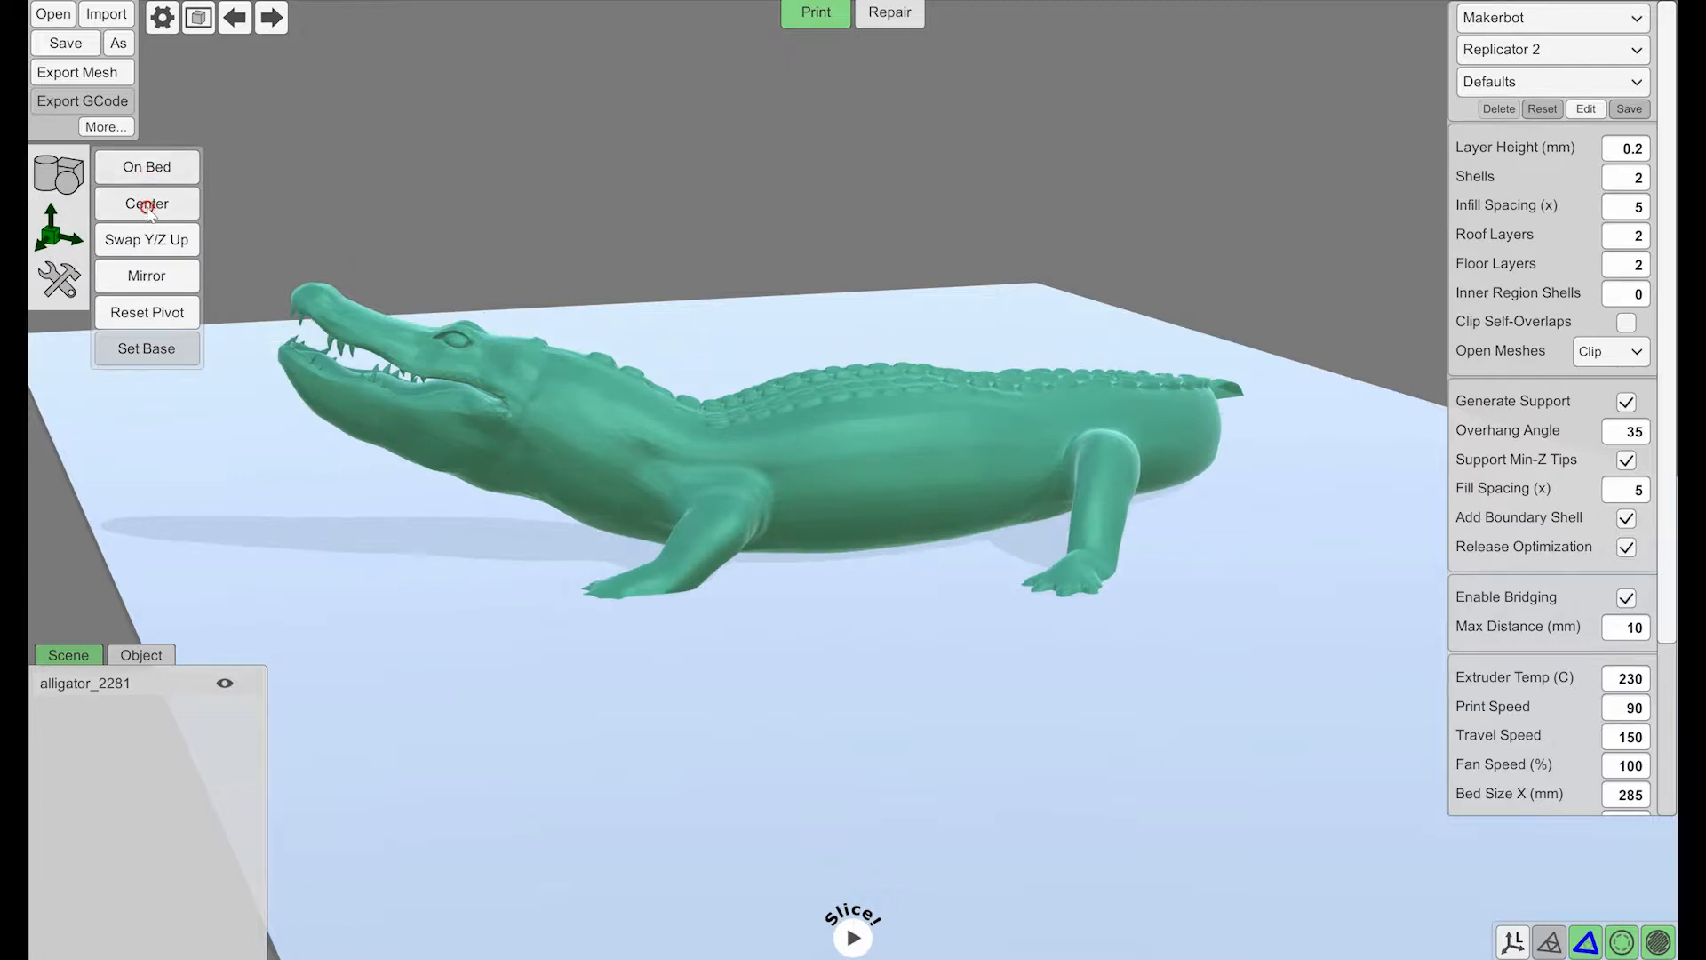
left_click(147, 204)
mouse_move(1075, 697)
right_mouse_down()
mouse_move(1001, 683)
mouse_move(1030, 706)
mouse_move(1087, 701)
right_mouse_up()
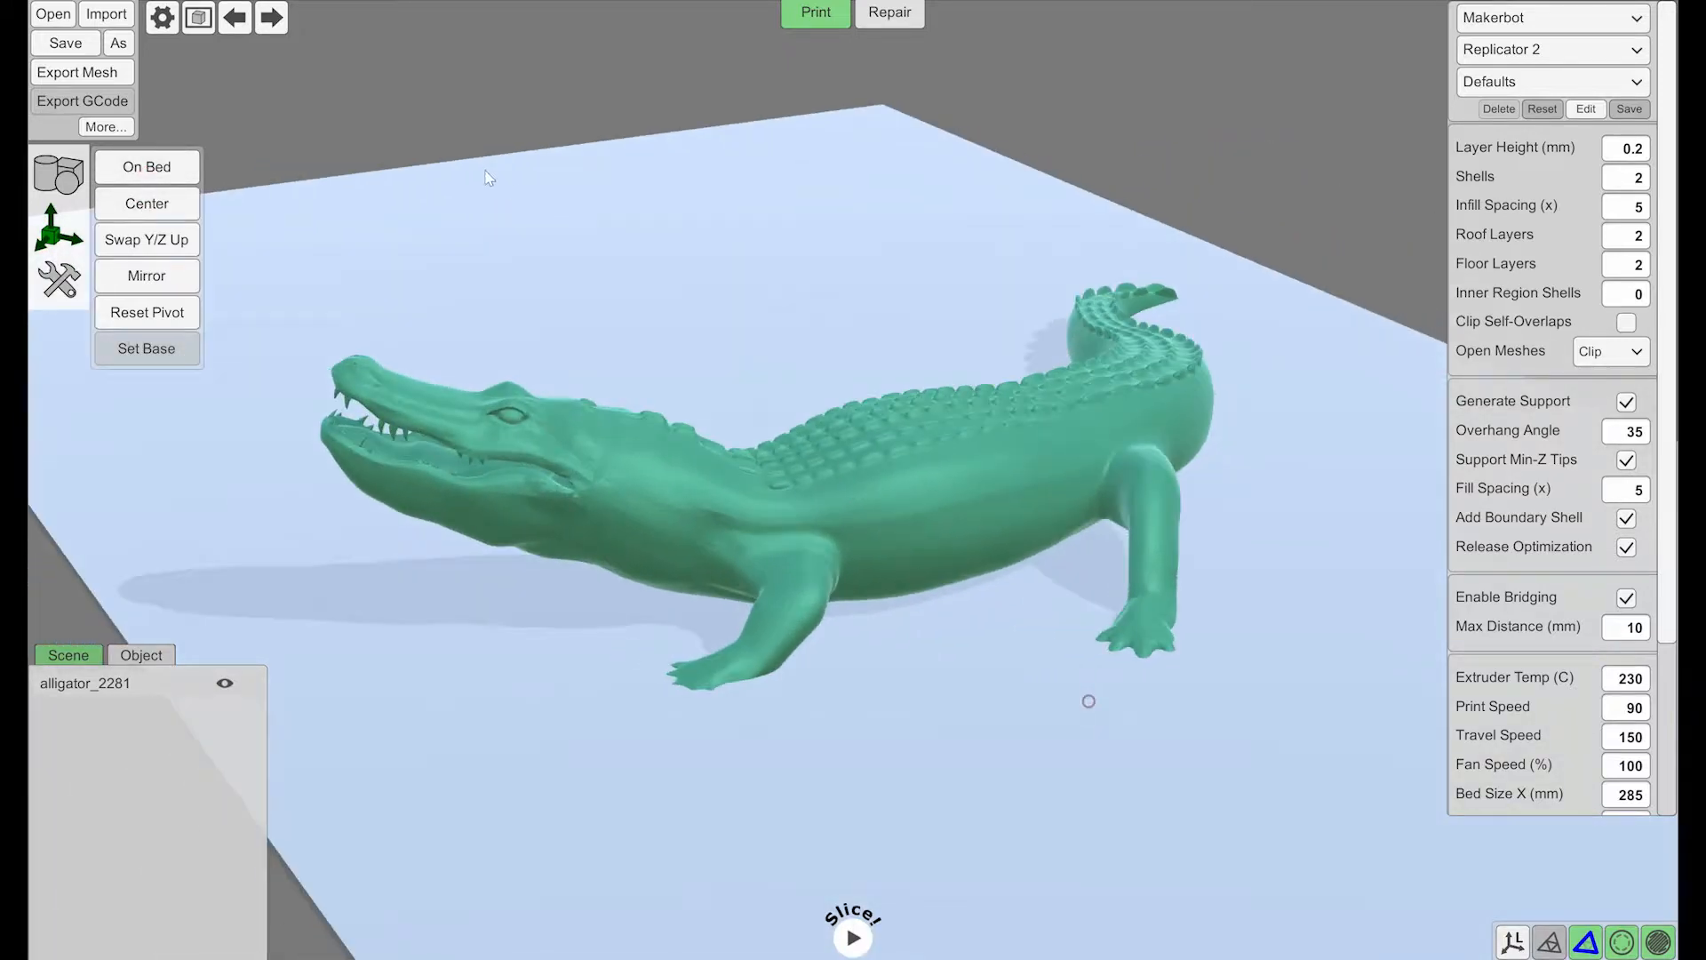
right_click_drag(690, 350, 712, 353)
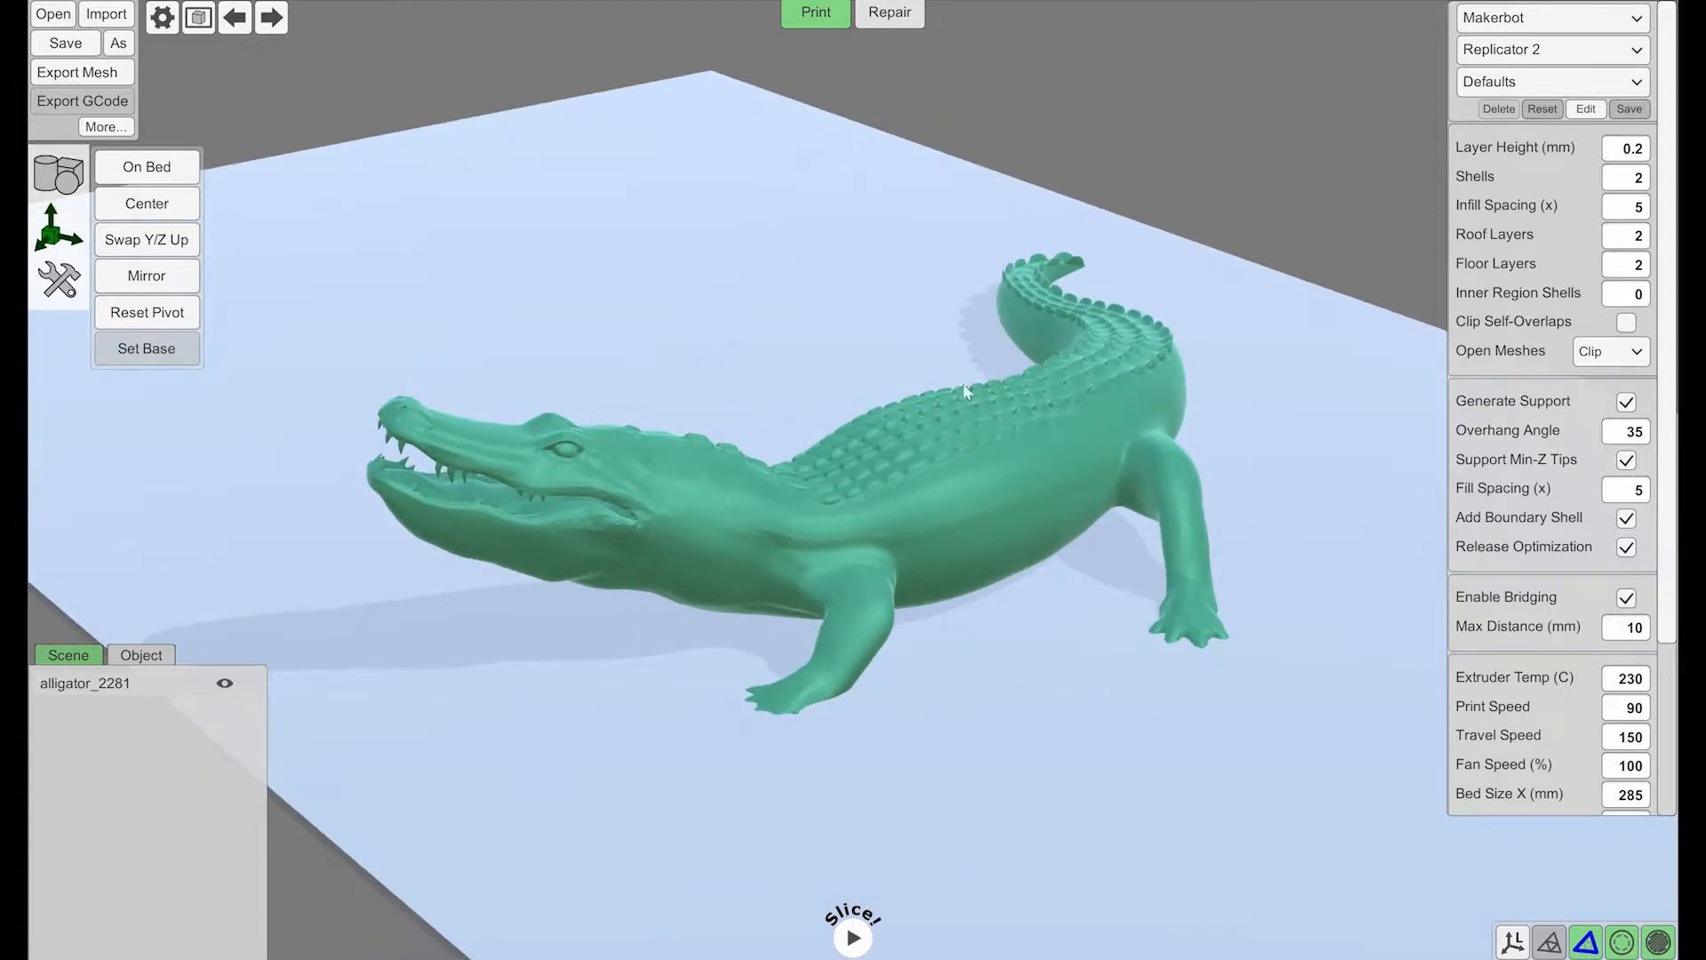
right_click_drag(1266, 382, 1160, 347)
right_click_drag(771, 177, 846, 209)
left_click(106, 81)
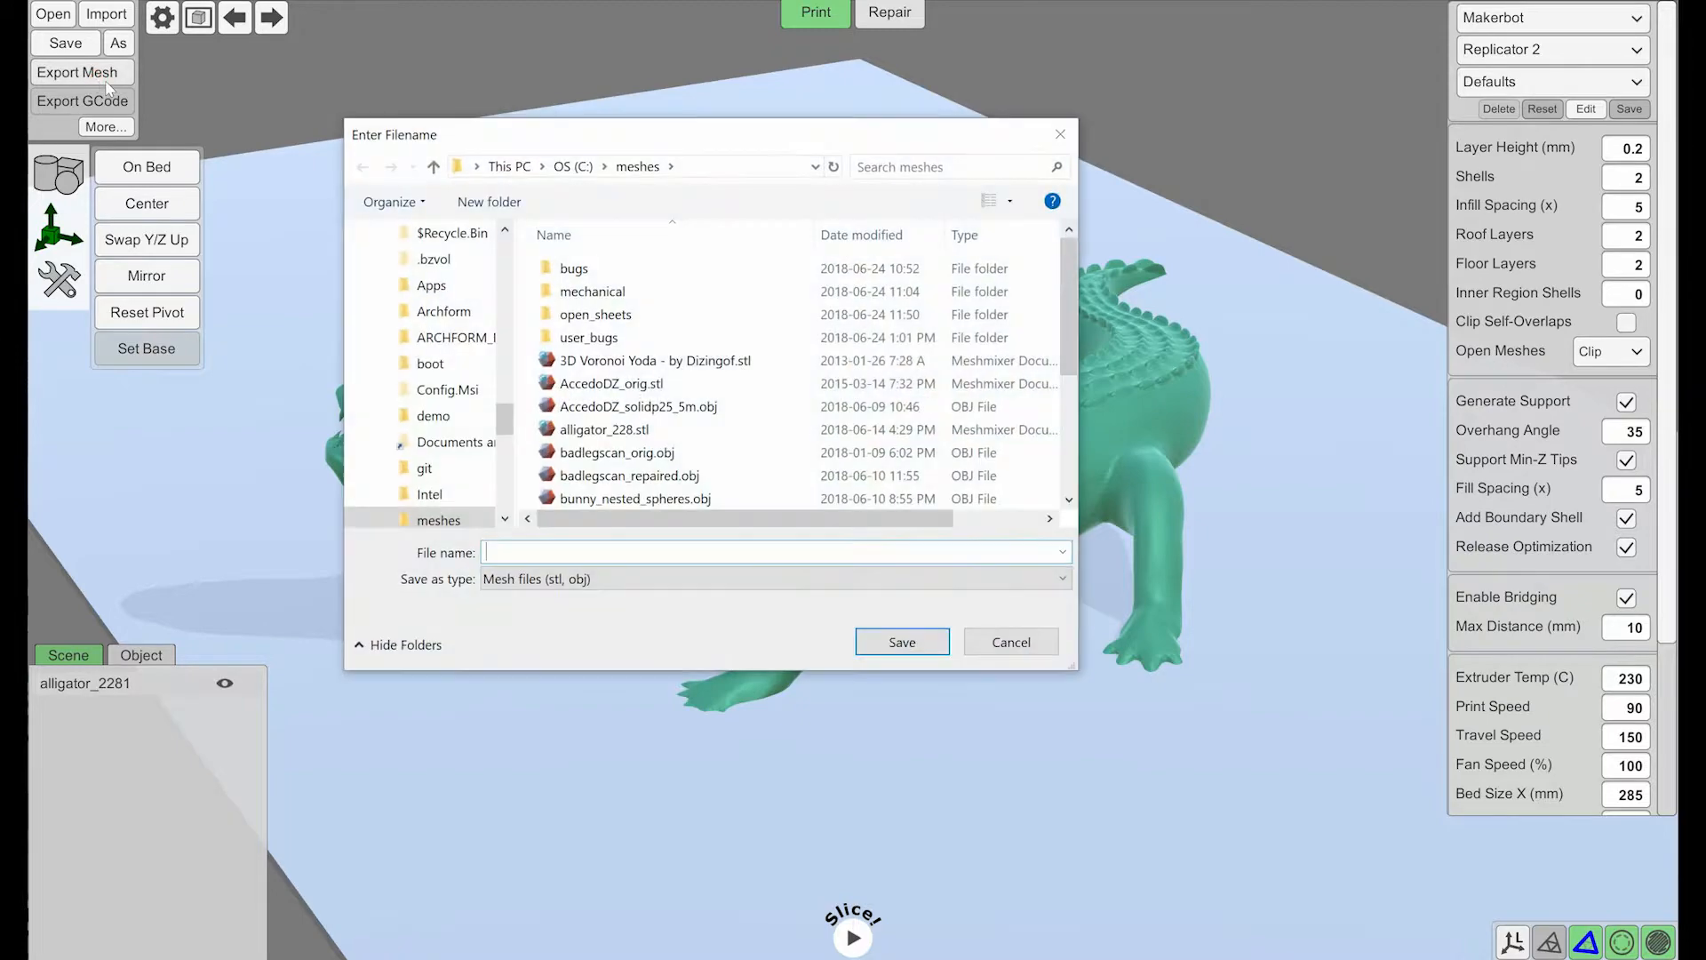
left_click(1030, 652)
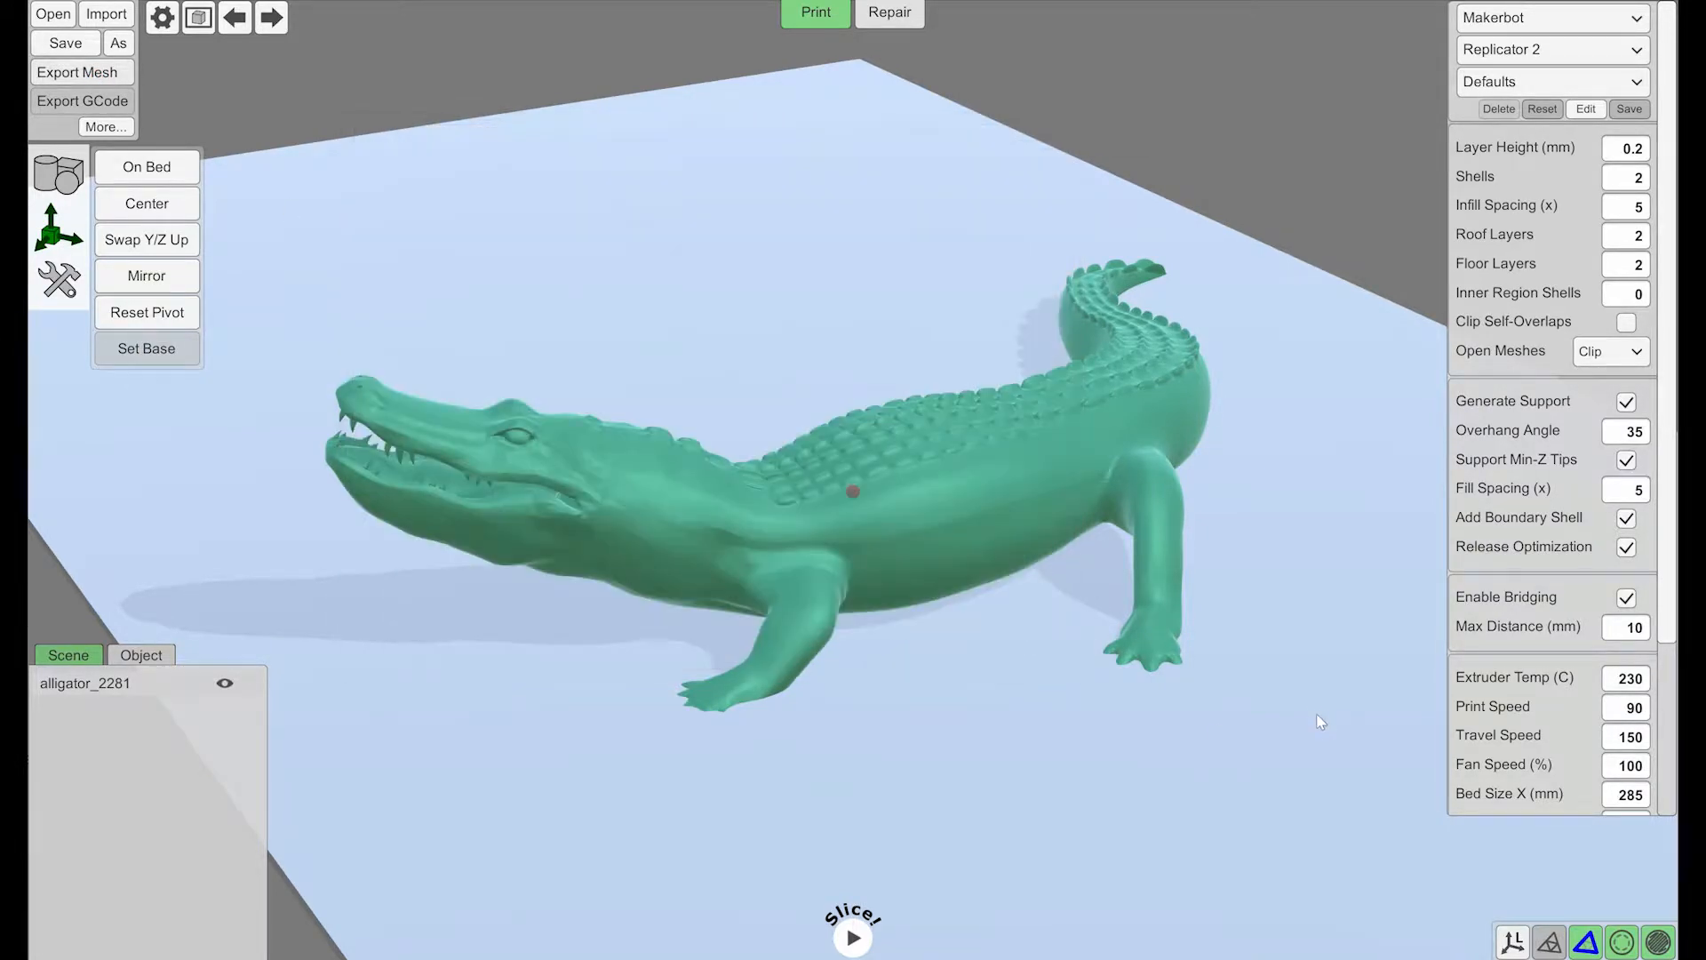
right_click_drag(1321, 719, 1221, 720)
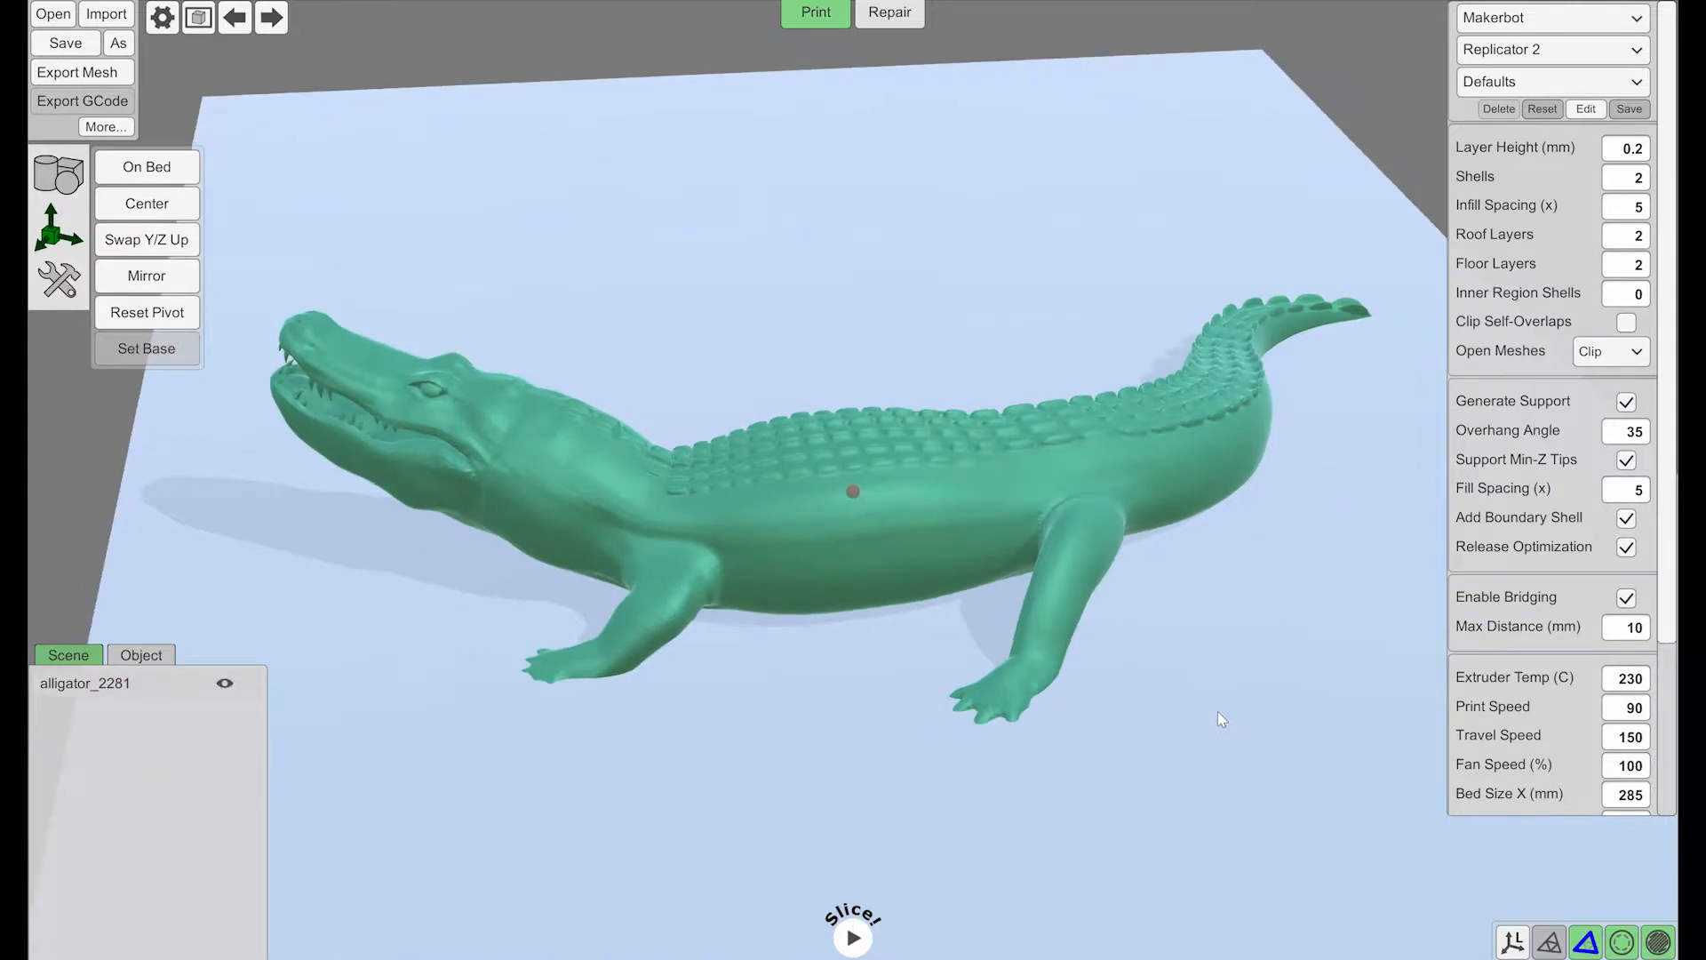
right_click_drag(1217, 711, 1258, 689)
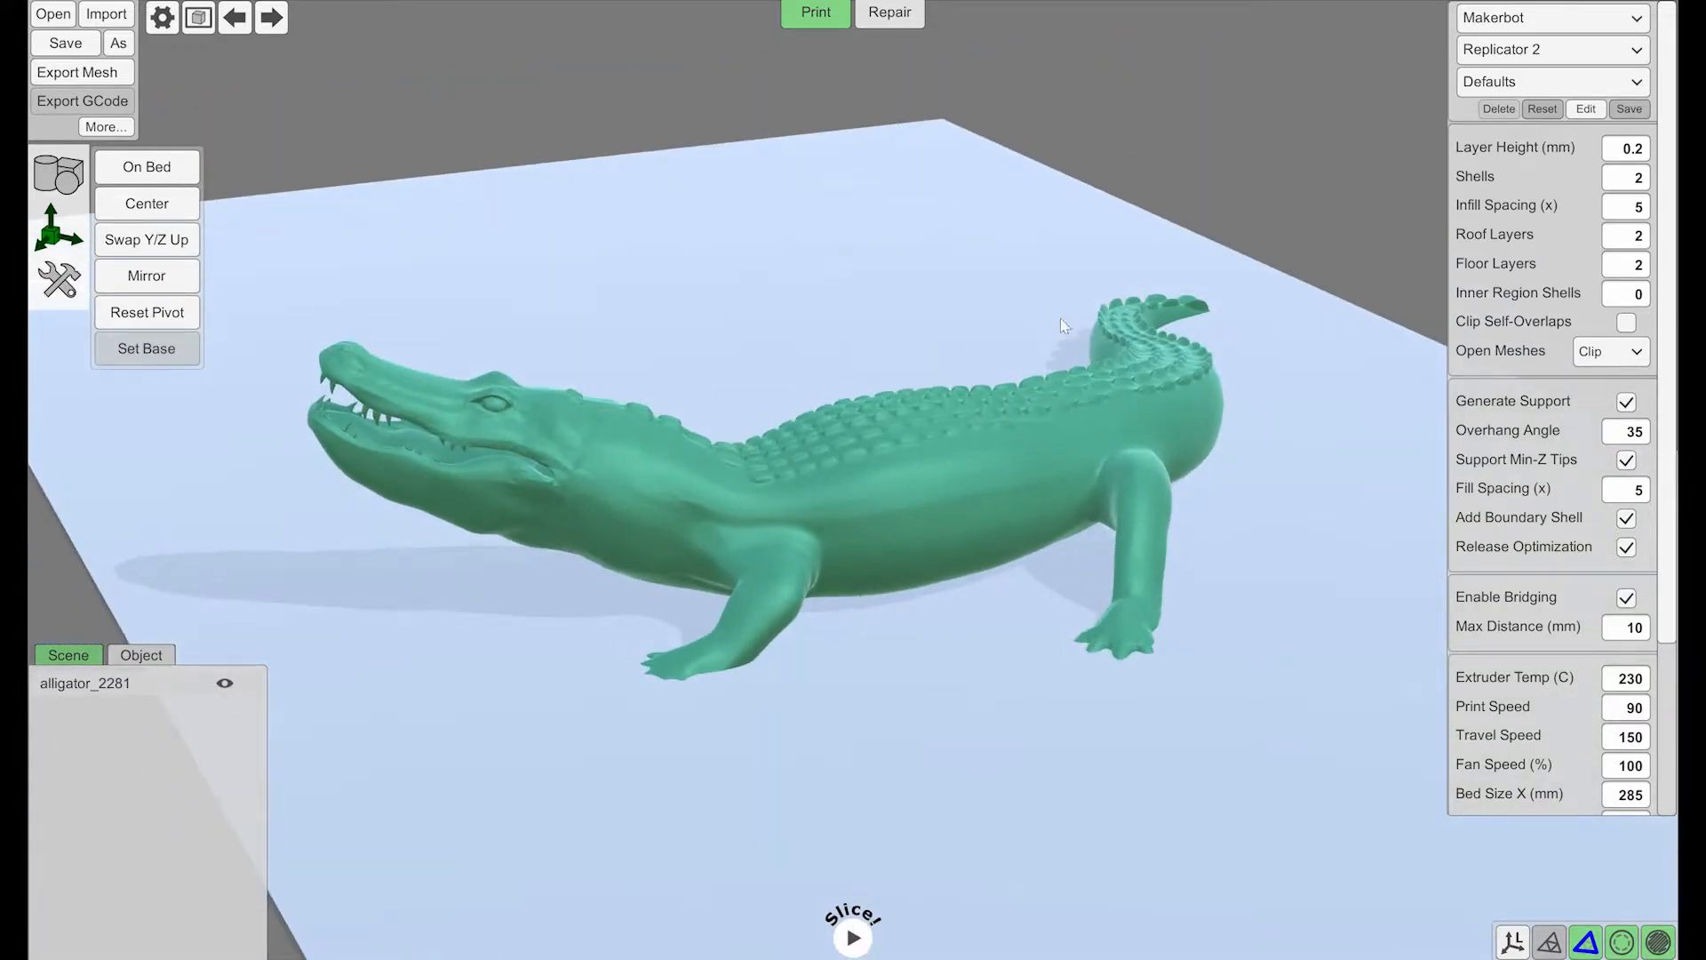
- Switch to the Repair workspace, start a plane cut on the alligator and turn the cutting plane to cross the tail base
right_click_drag(1066, 326, 1036, 368)
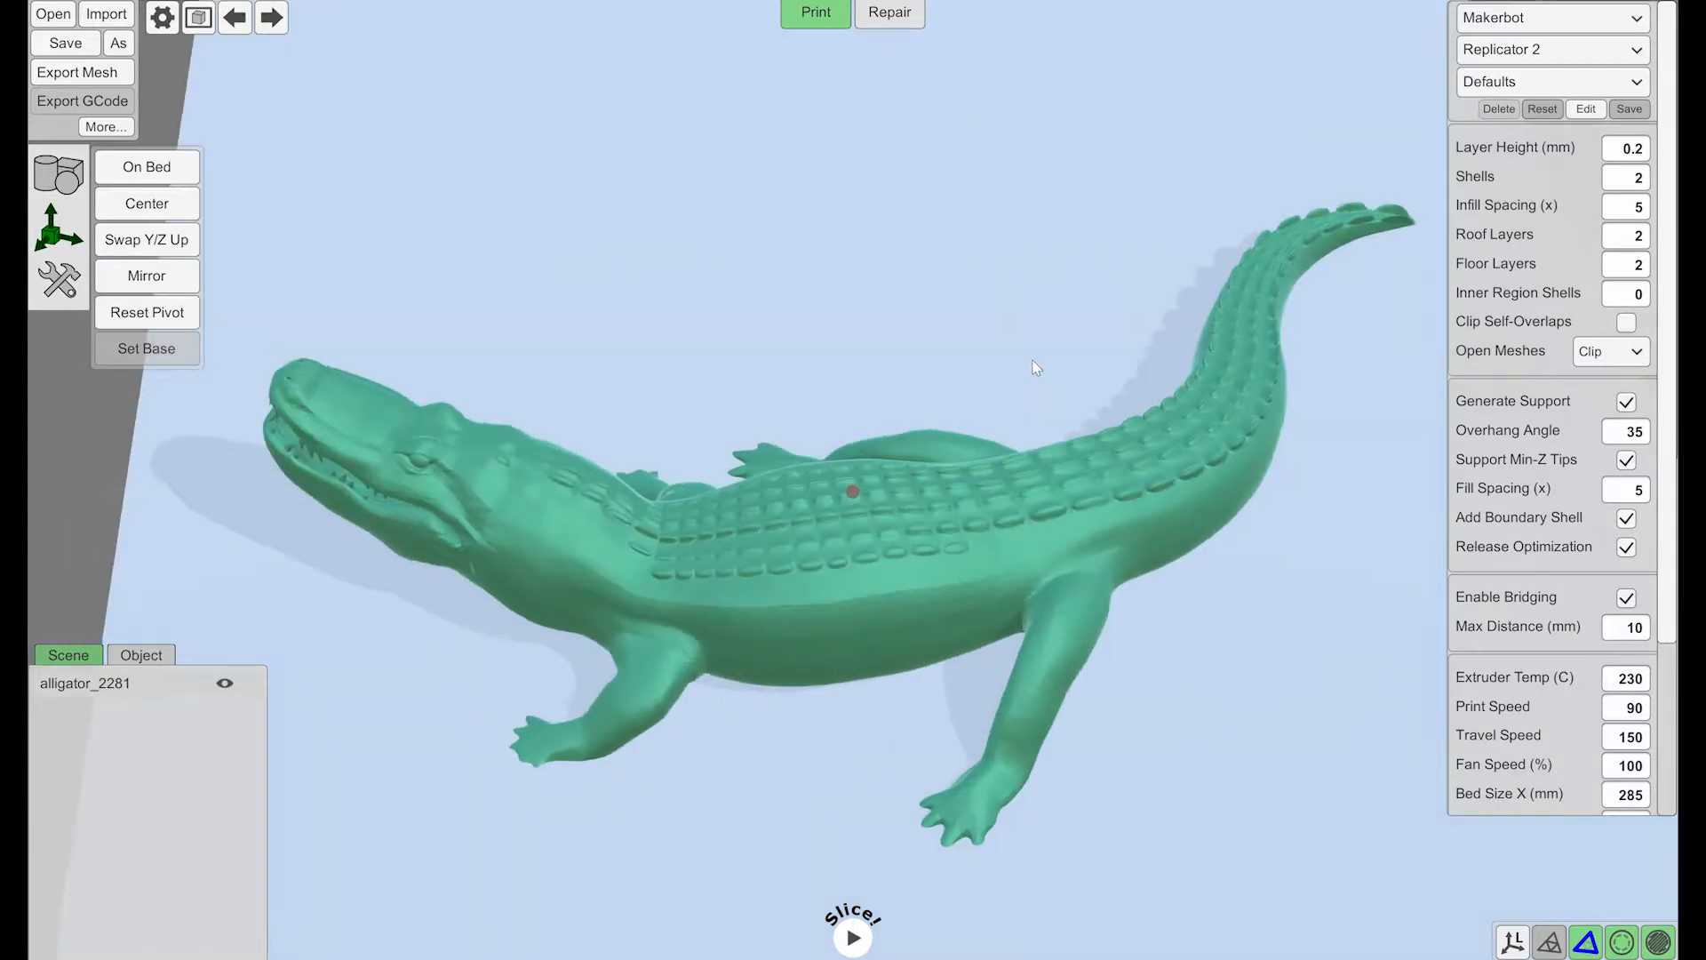
left_click(890, 12)
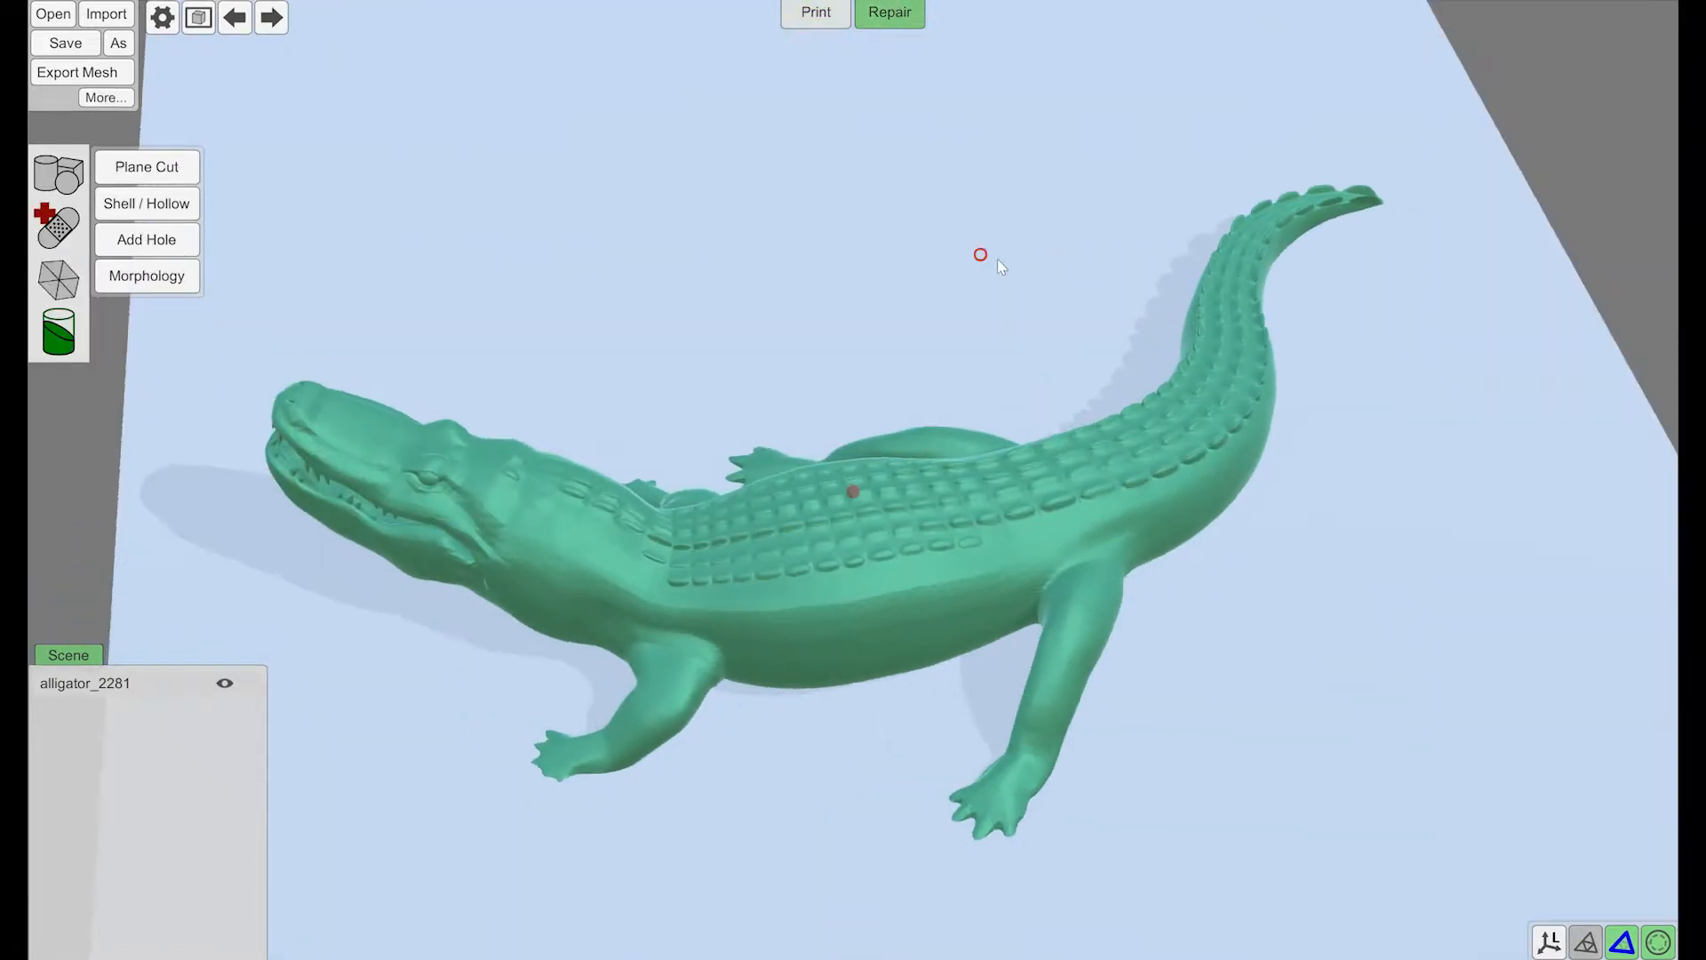
right_click_drag(264, 349, 202, 344)
mouse_move(336, 282)
right_mouse_down()
mouse_move(762, 311)
mouse_move(707, 321)
mouse_move(681, 305)
mouse_move(763, 405)
right_mouse_up()
right_click_drag(912, 476, 1001, 504)
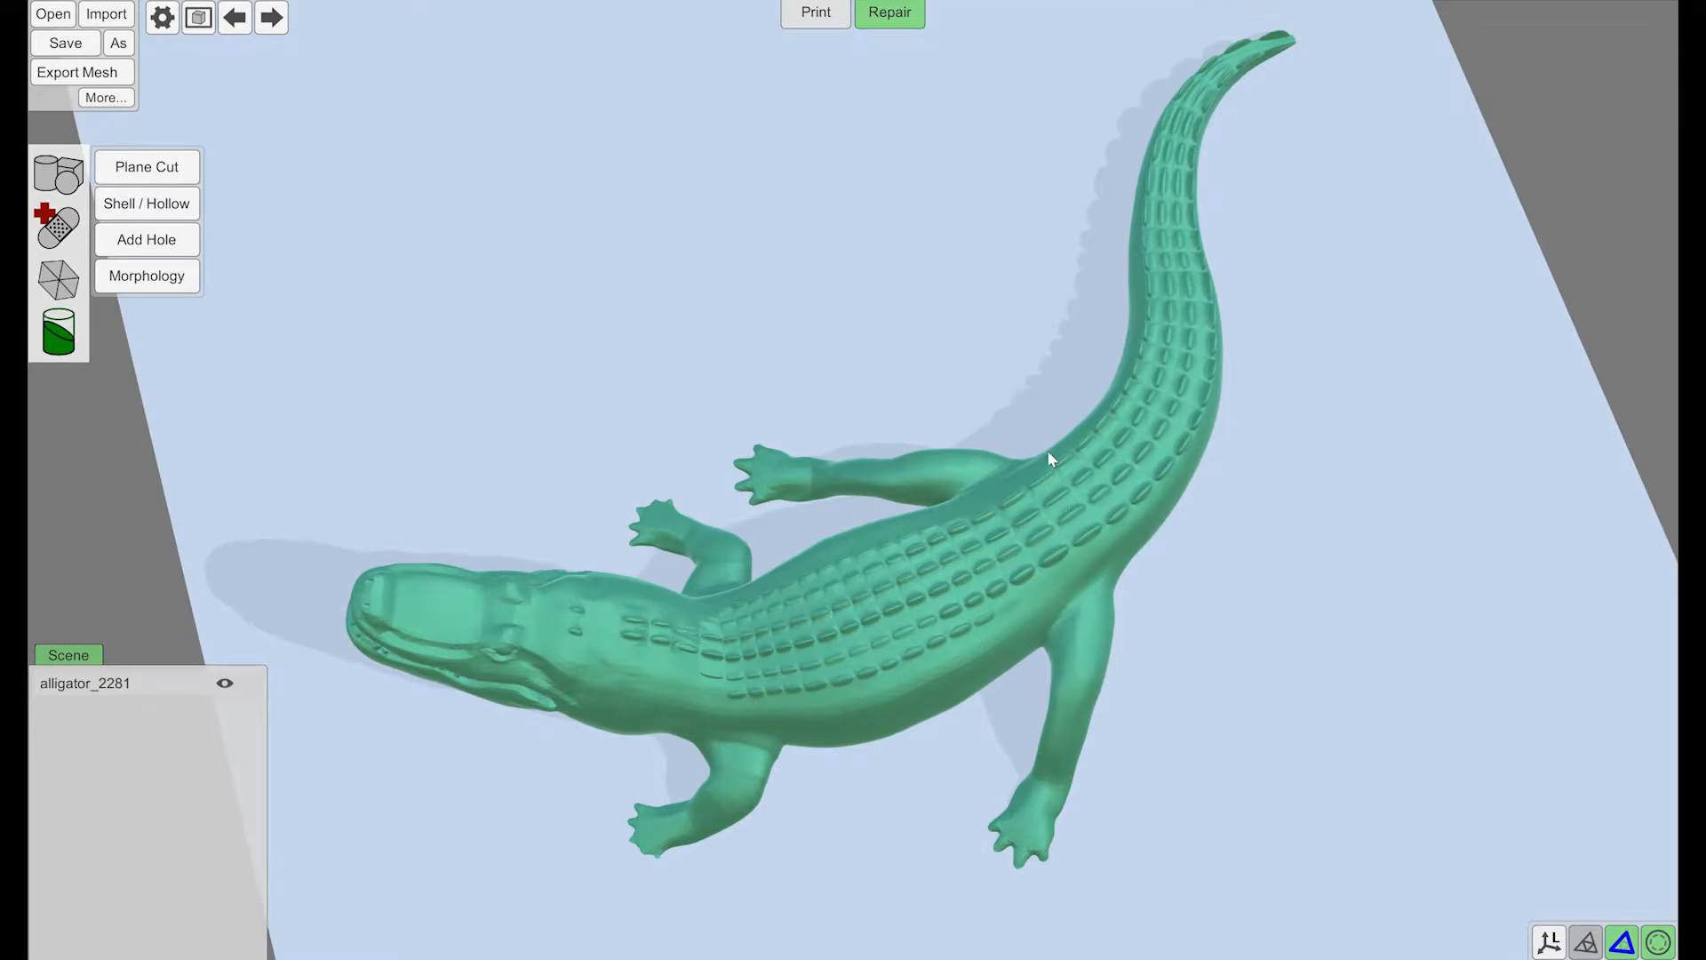
right_click_drag(1227, 627, 1144, 573)
left_click(144, 169)
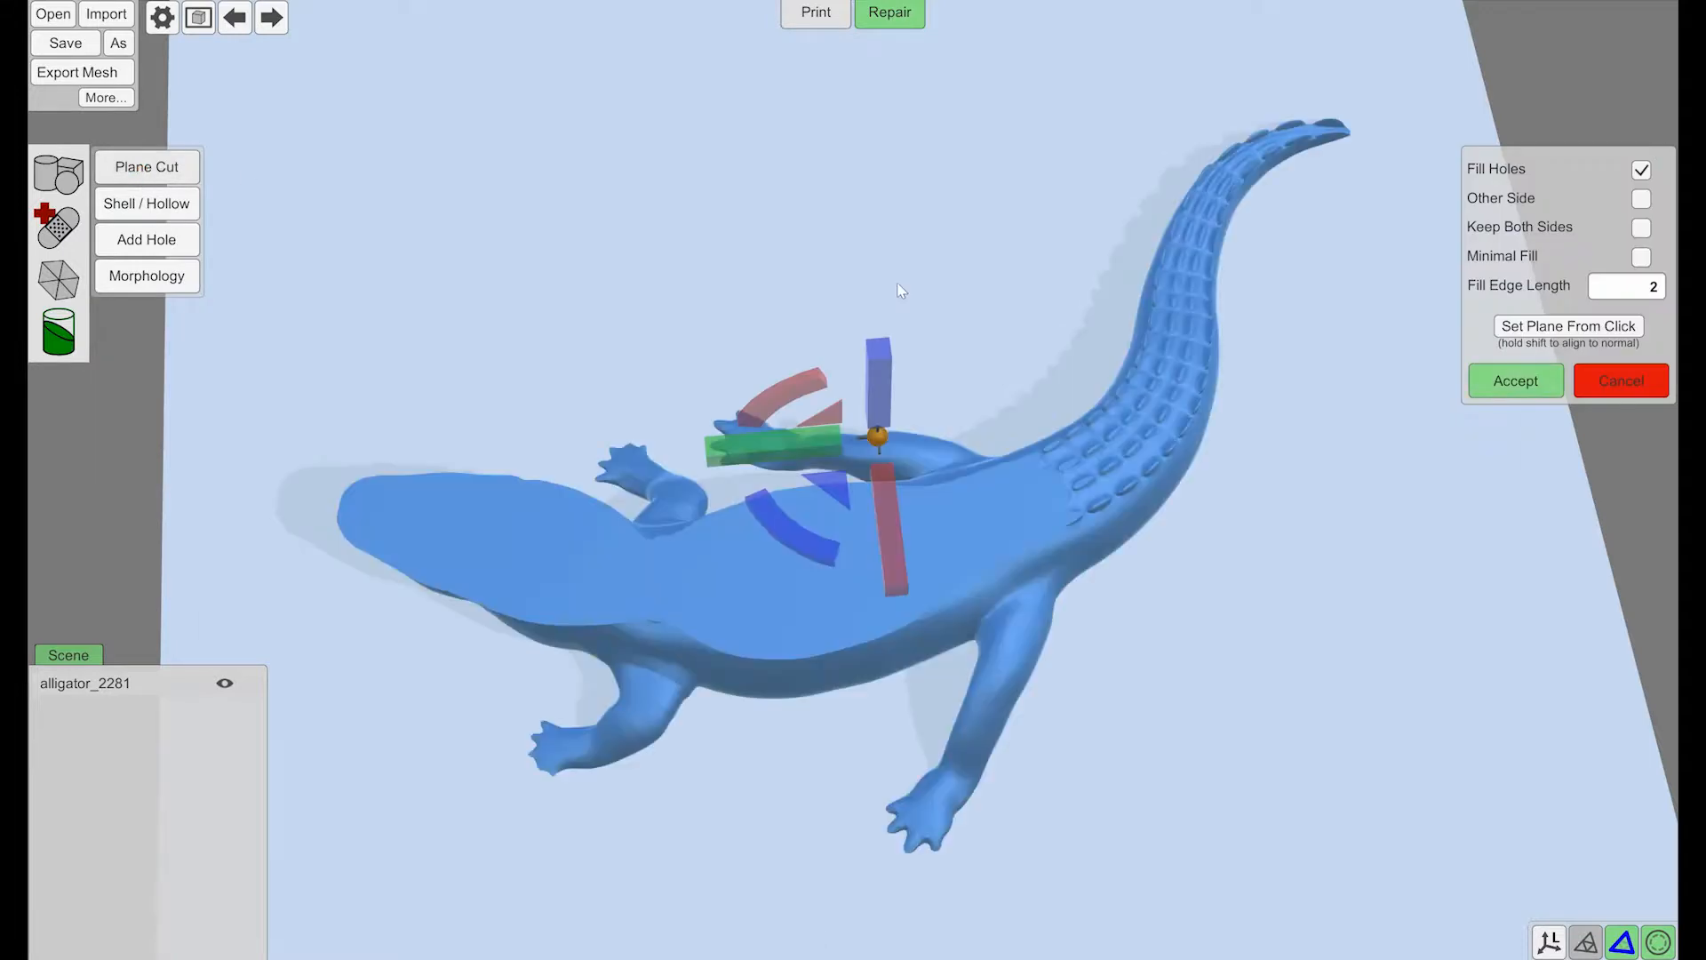
right_click_drag(899, 290, 839, 307)
left_click_drag(836, 309, 1011, 359)
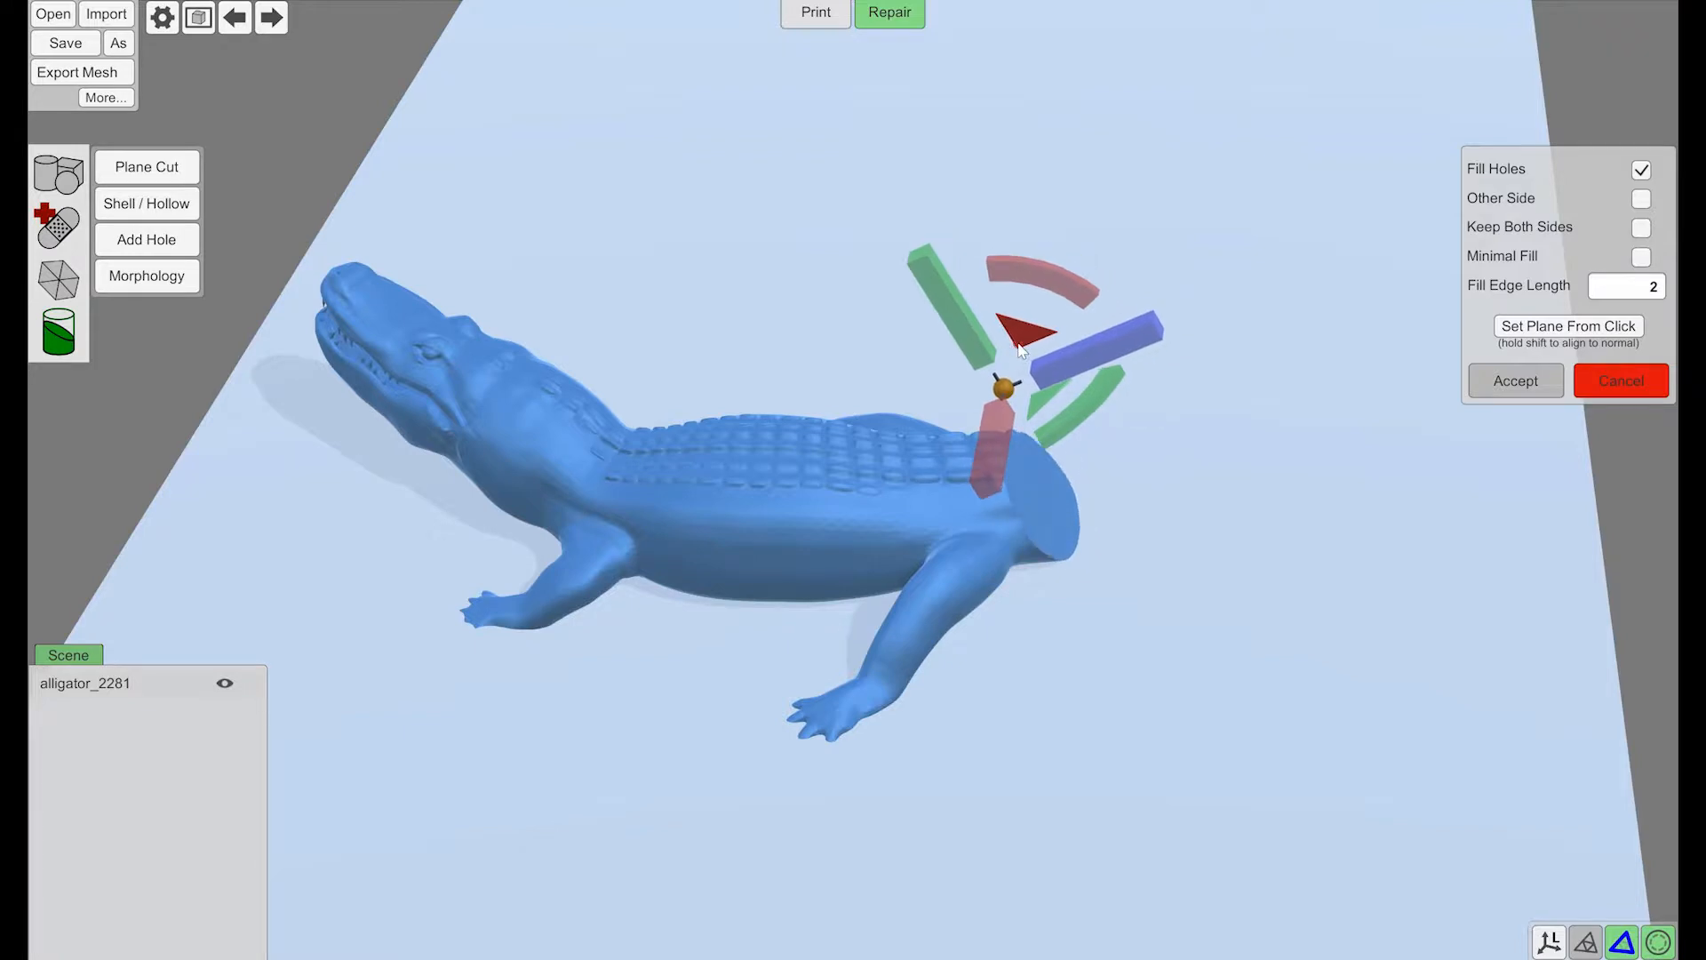
left_click_drag(1039, 285, 1080, 307)
scroll(1082, 308, "up", 1)
right_click_drag(1176, 397, 1160, 410)
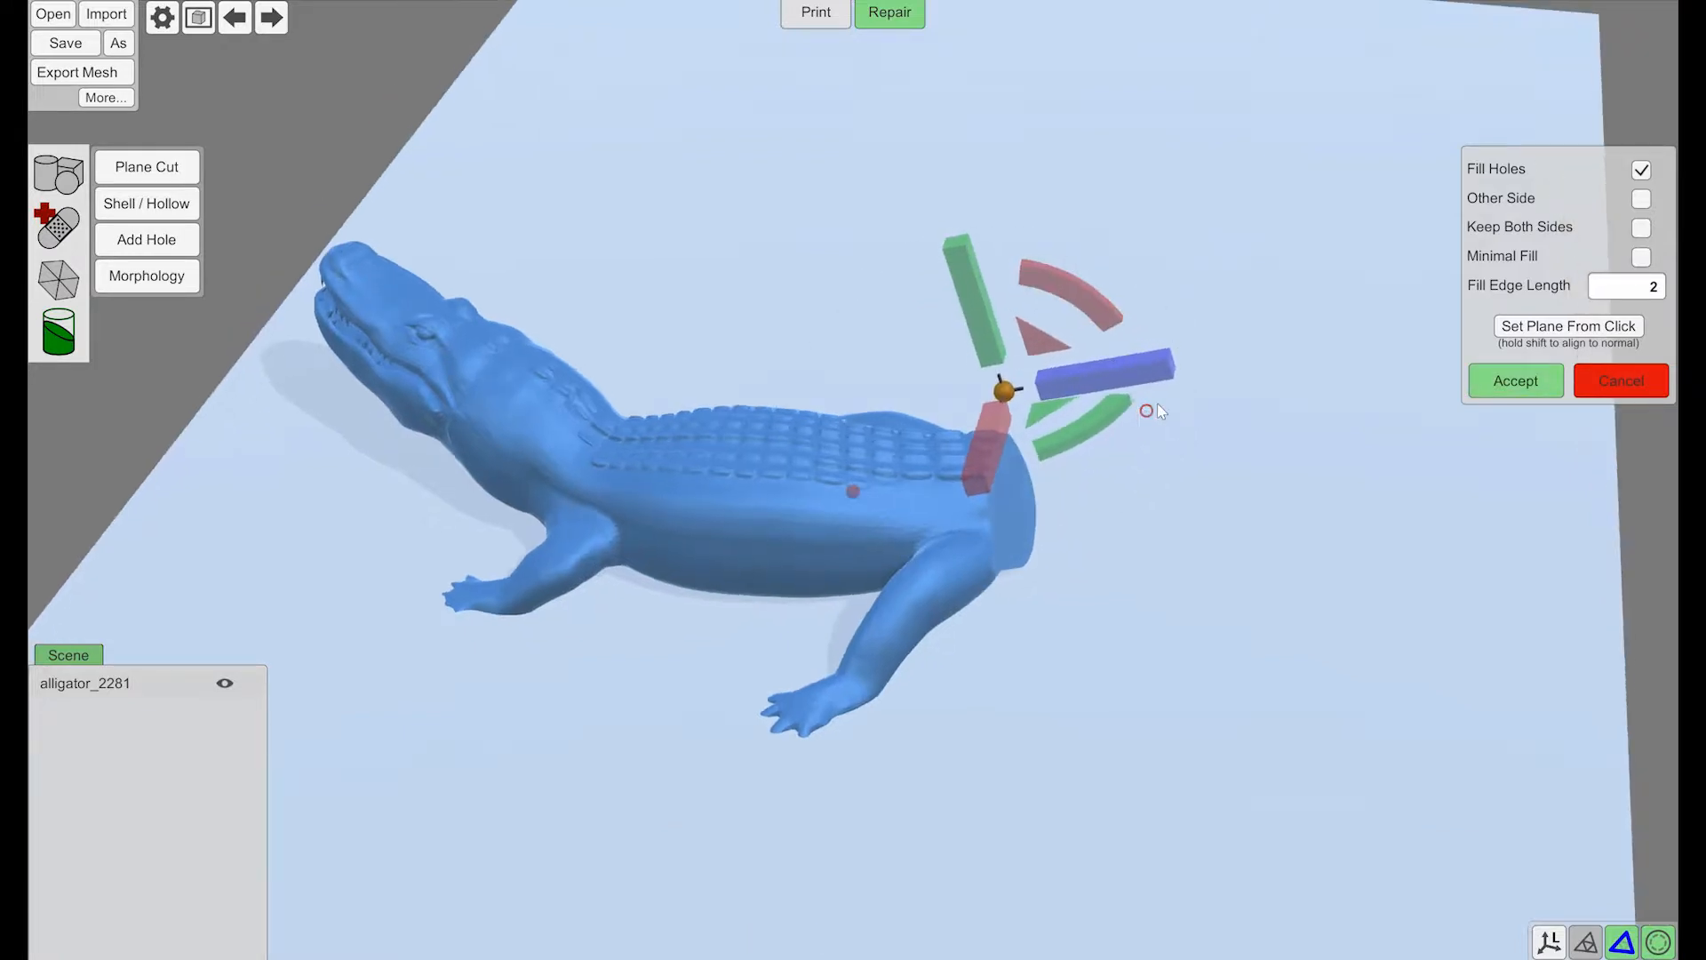
- Turn on Keep Both Sides and set the cutting plane from a point on the flank just behind the hind leg
left_click(1641, 229)
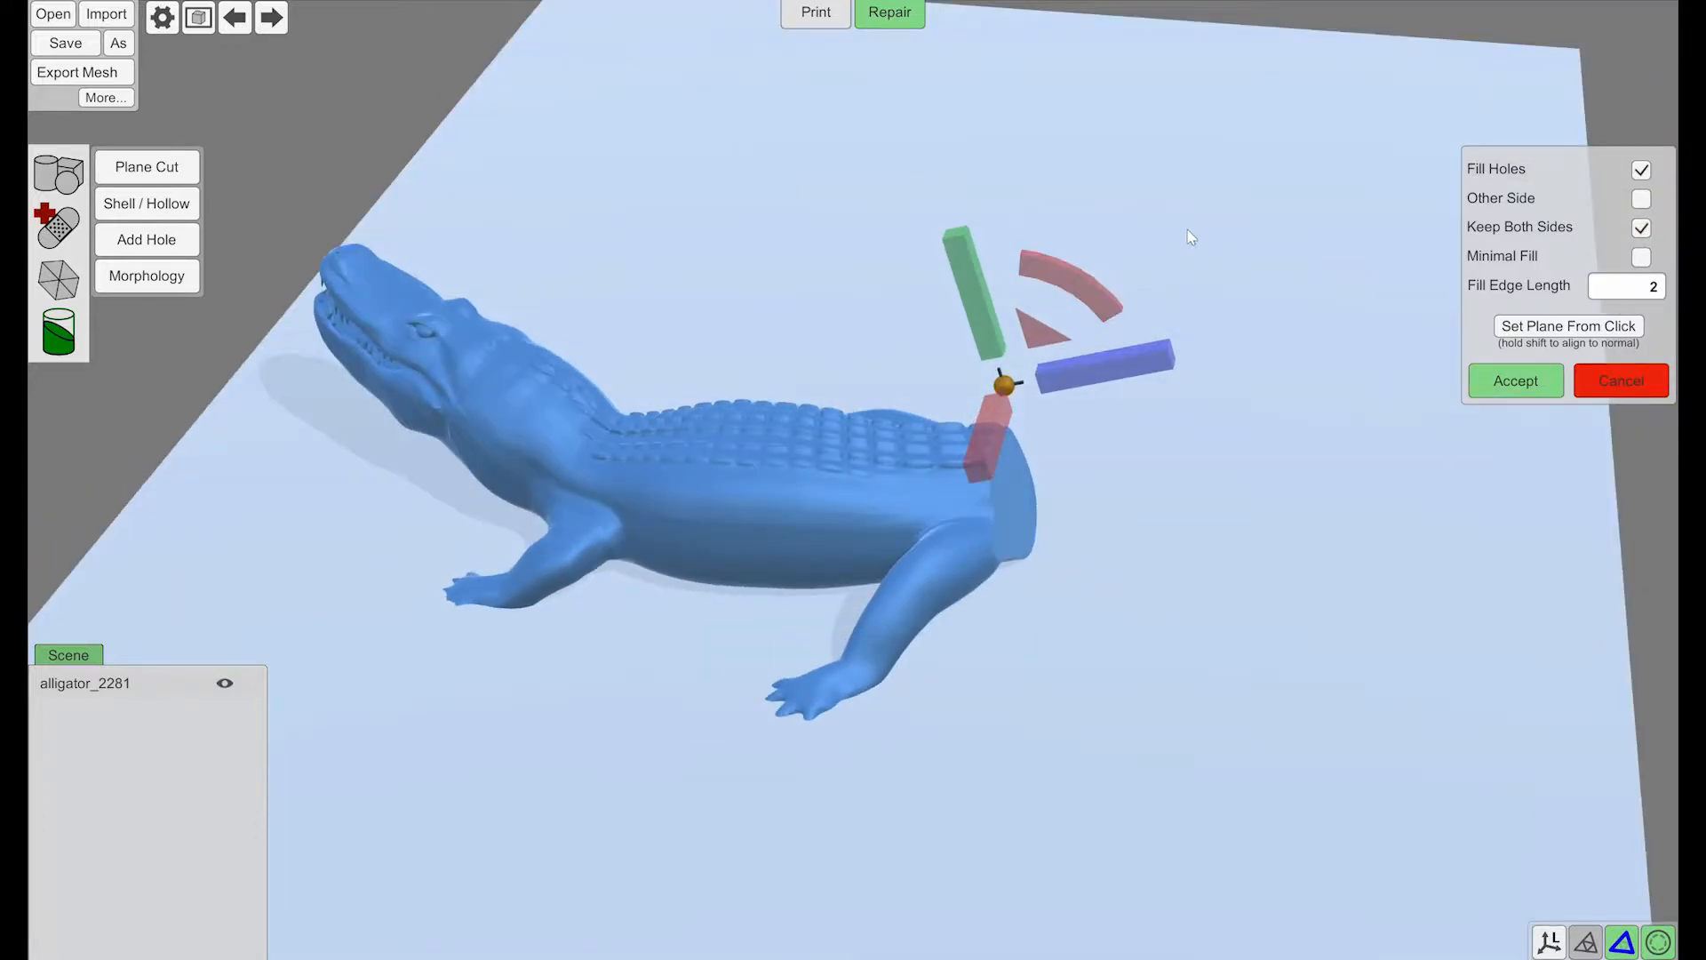
right_click_drag(1219, 206, 1241, 209)
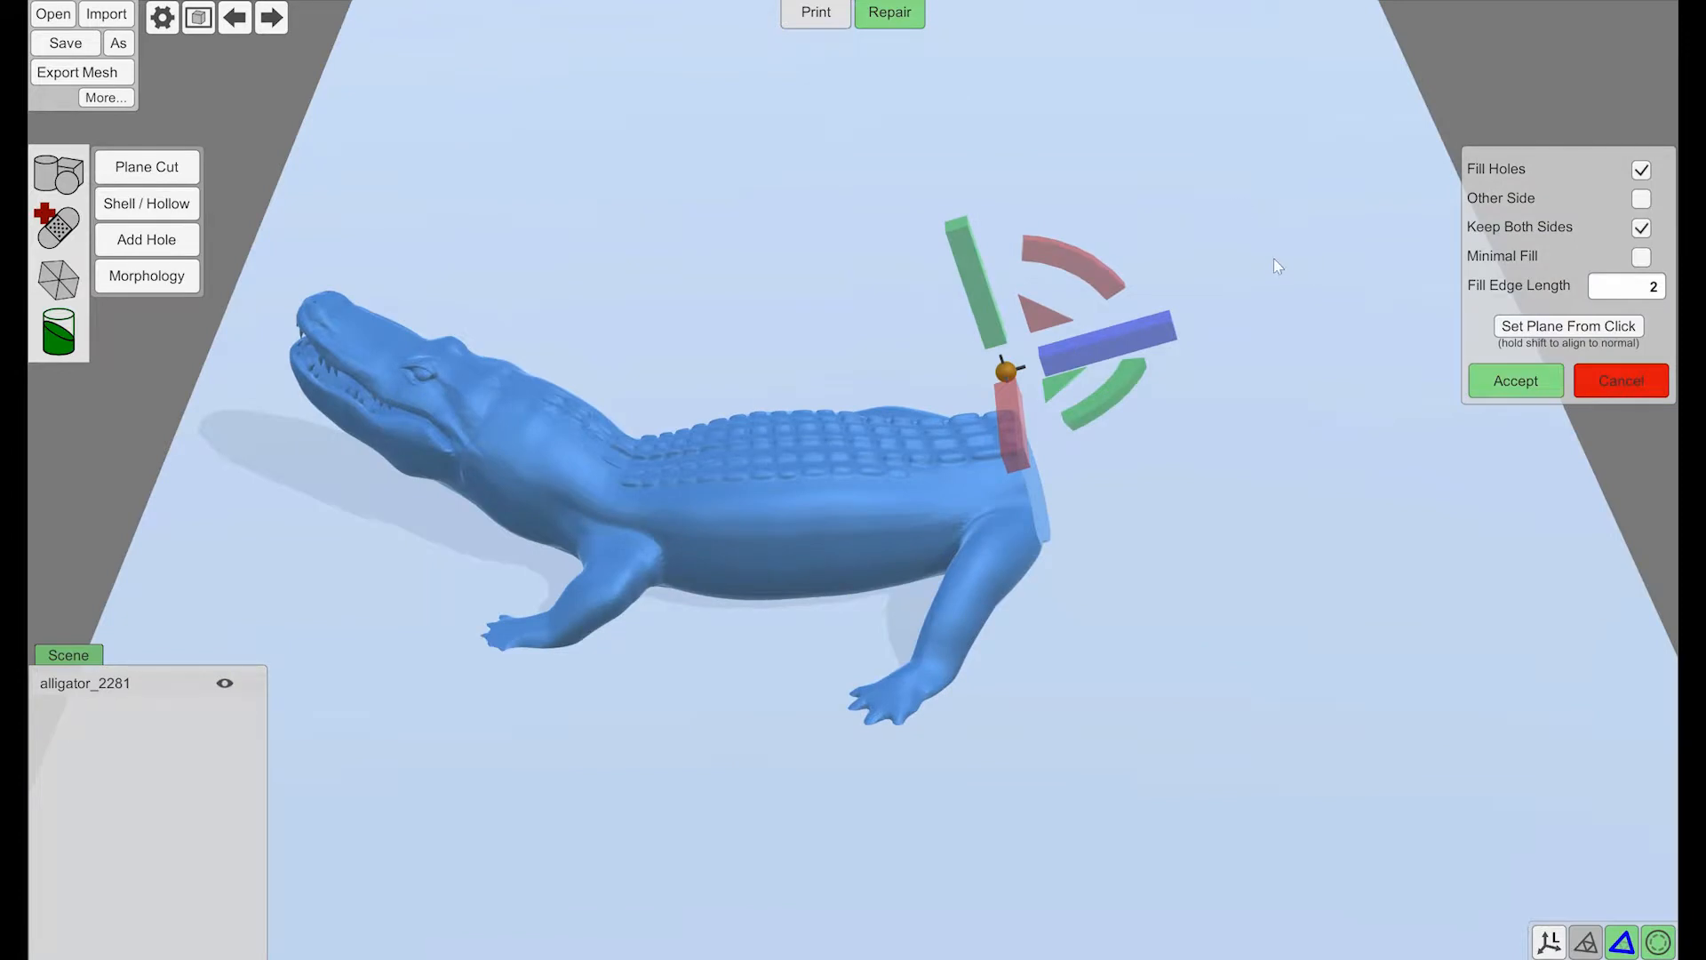
left_click(1544, 328)
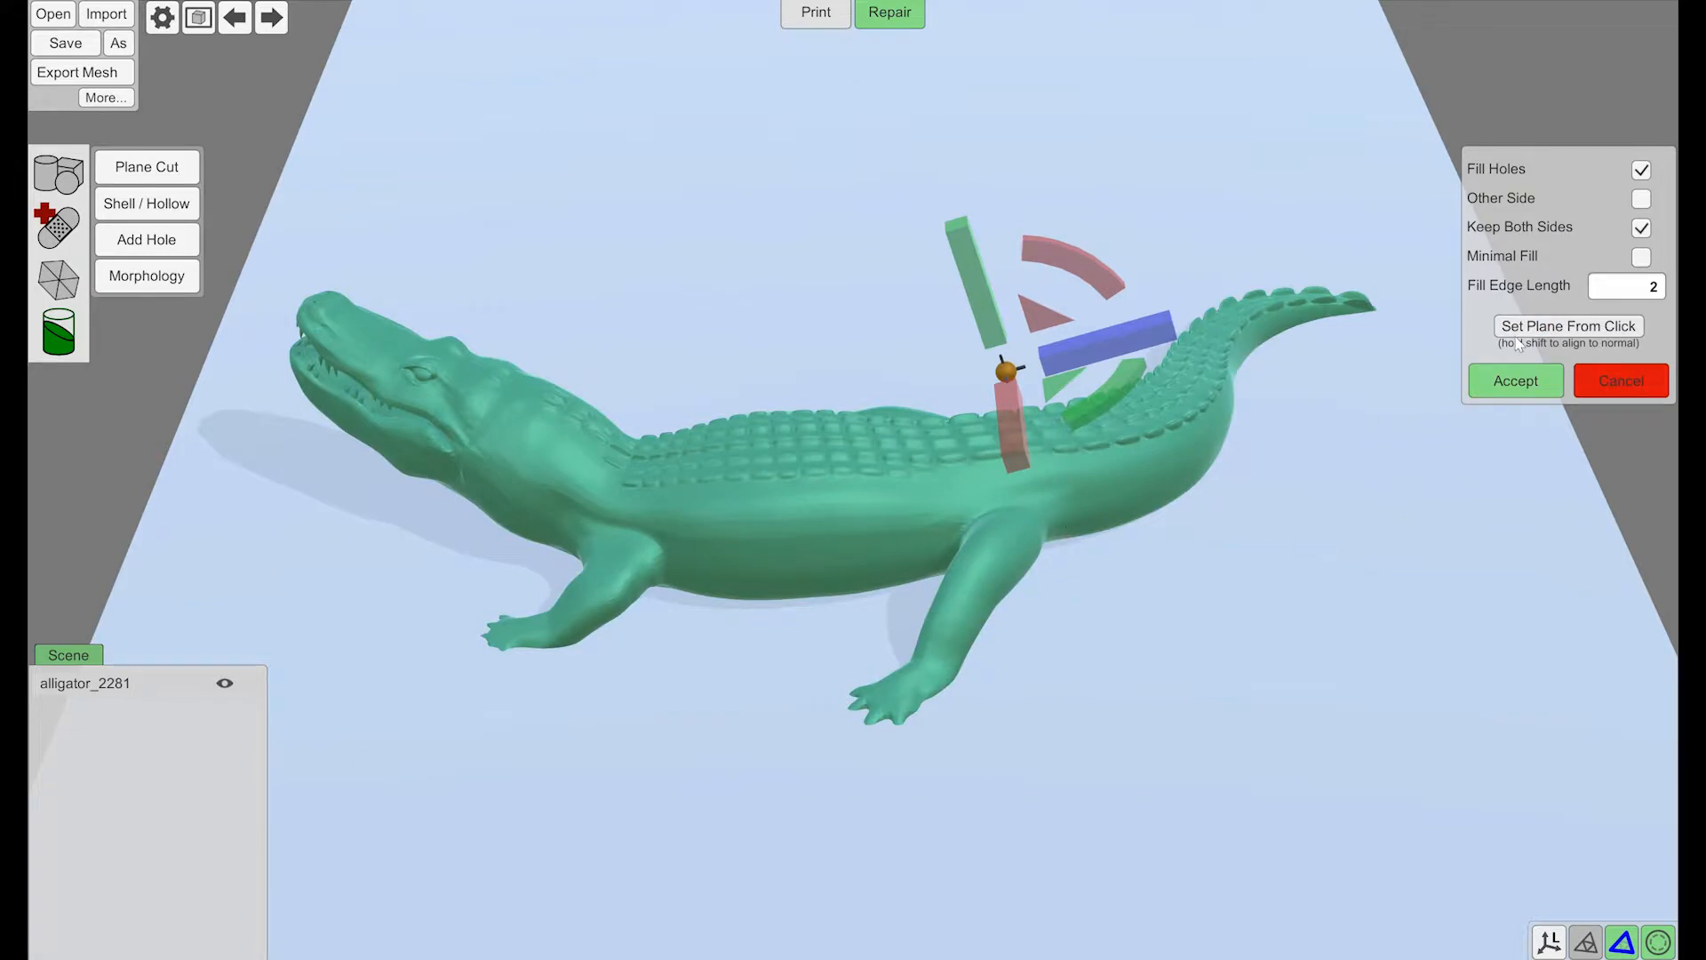
right_click_drag(1330, 525, 1235, 522)
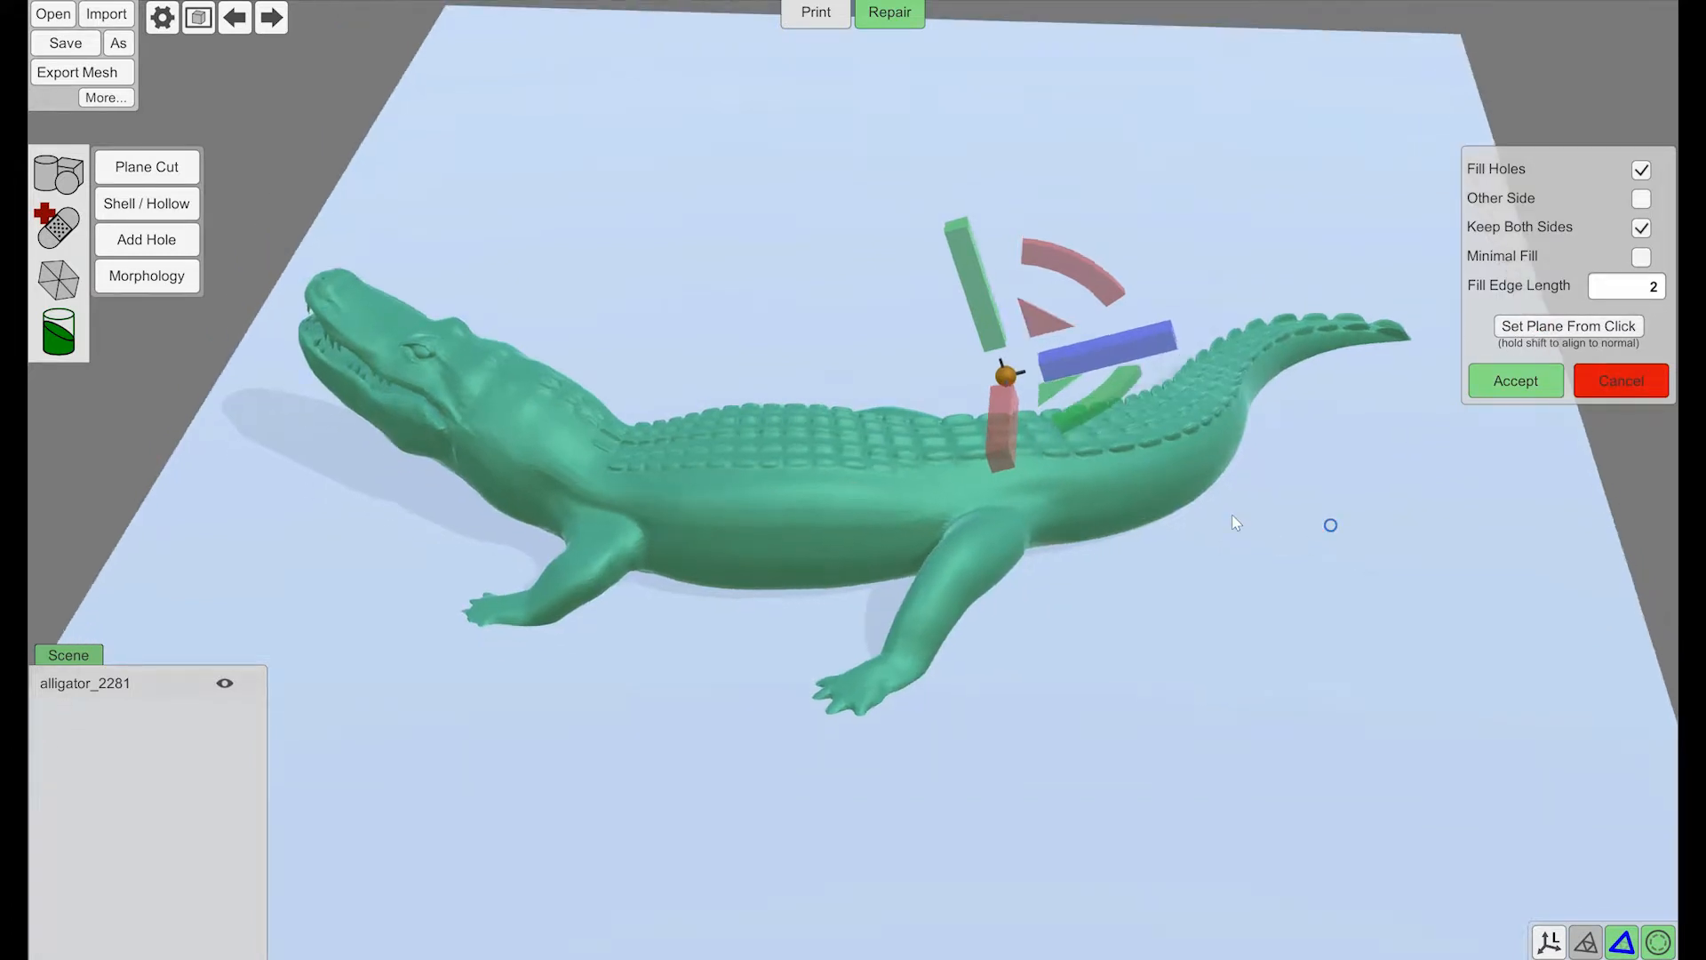
left_click(1057, 503)
right_click_drag(1058, 504, 1040, 456)
right_click_drag(1235, 359, 1107, 358)
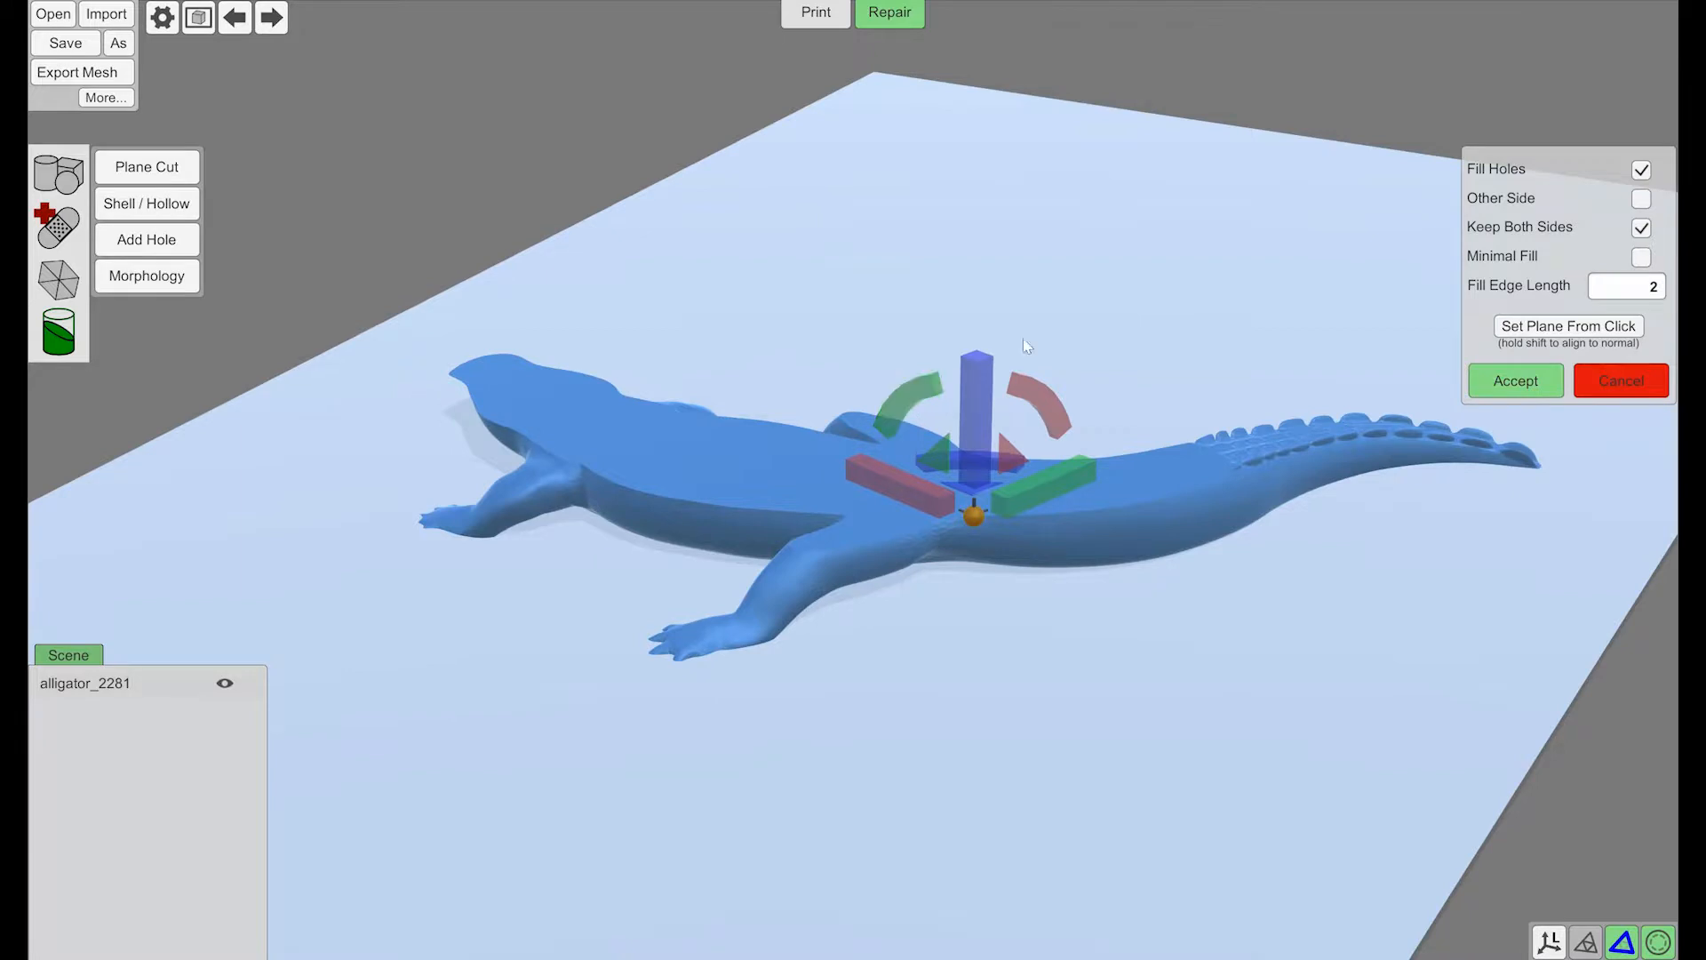
- Rotate the horizontal cutting plane upright so that it crosses the tail base behind the hind legs
left_click_drag(898, 407, 1032, 423)
right_click_drag(1032, 423, 1158, 532)
left_click_drag(1109, 683, 1098, 551)
mouse_move(1114, 491)
right_mouse_down()
mouse_move(1156, 359)
mouse_move(1224, 404)
right_mouse_up()
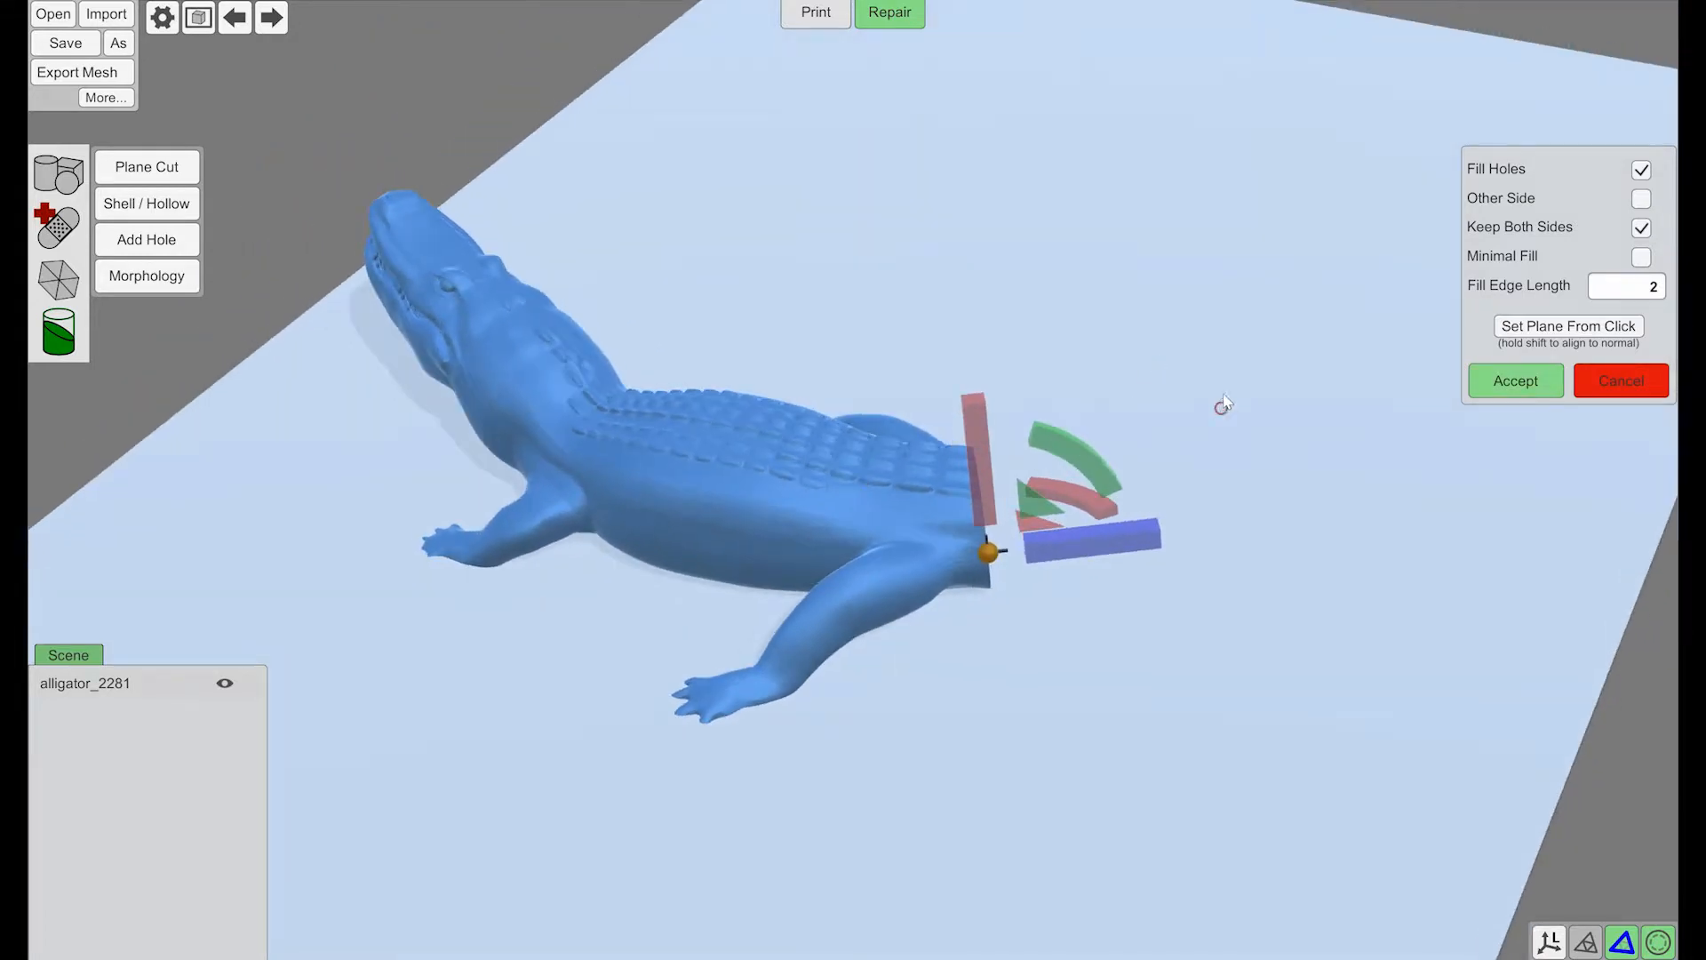
- Set the cutting plane from a point at the top of the hind leg, aligned to the surface normal
left_click(1574, 327)
right_click_drag(1333, 302, 1191, 293)
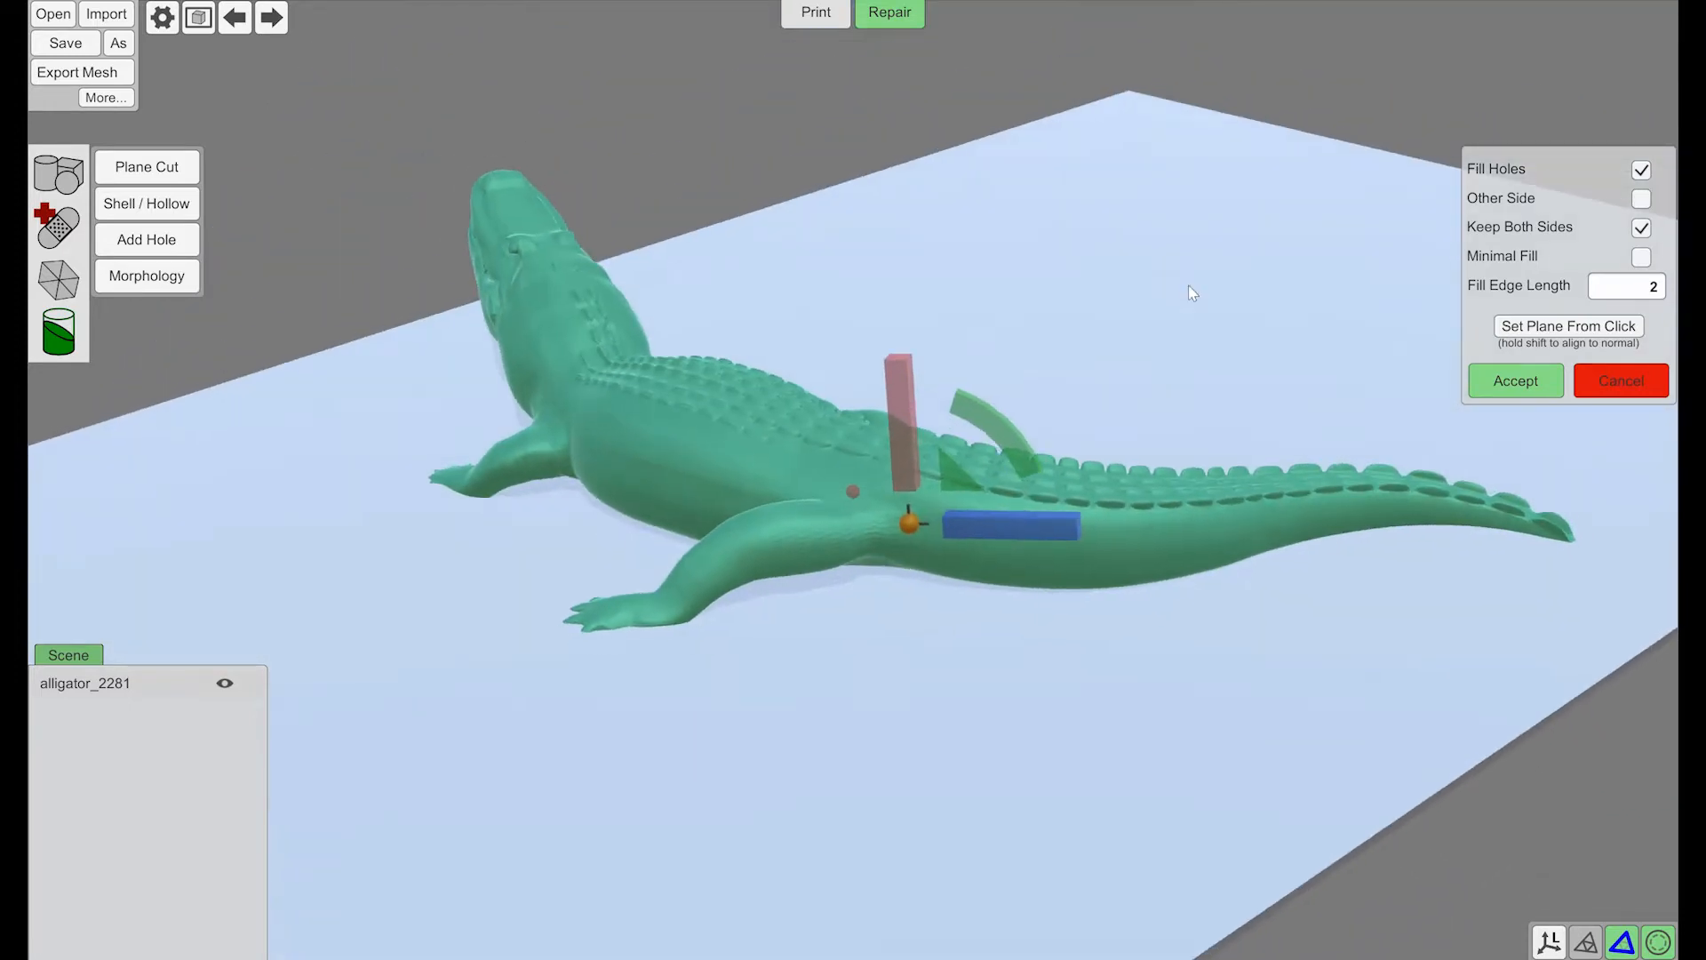
left_click(864, 542)
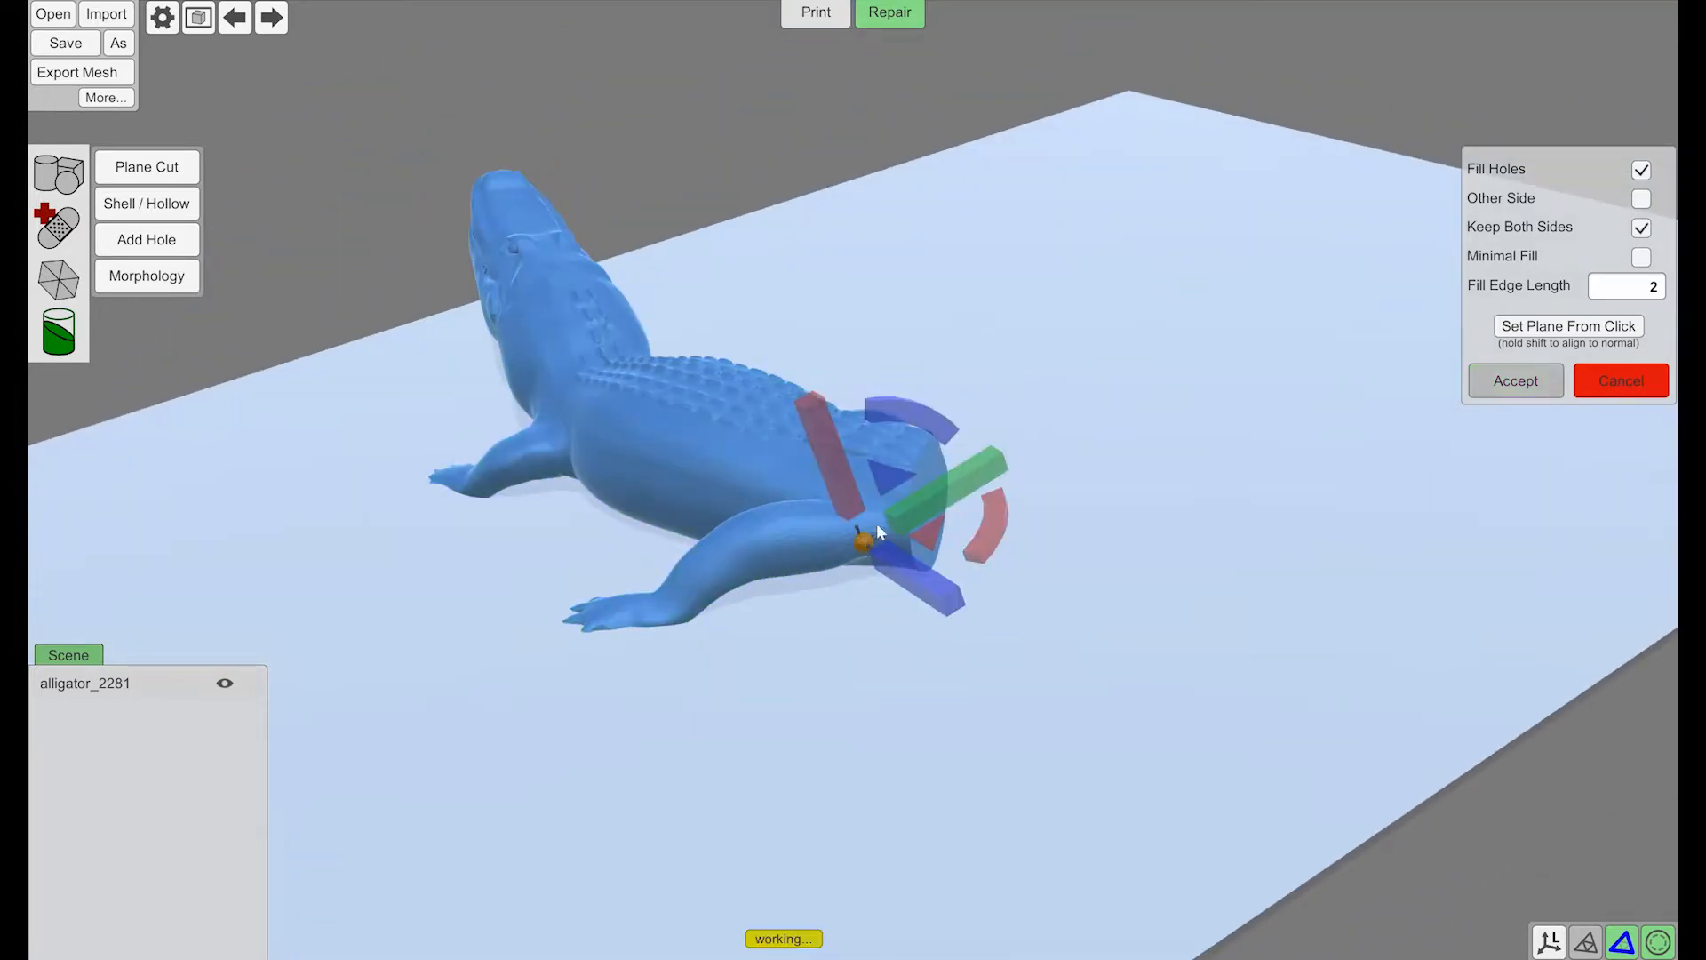
- Rotate and shift the cutting plane until it stands upright across the tail base, and accept the cut
right_click_drag(876, 522, 1152, 648)
left_click_drag(1047, 707, 1049, 621)
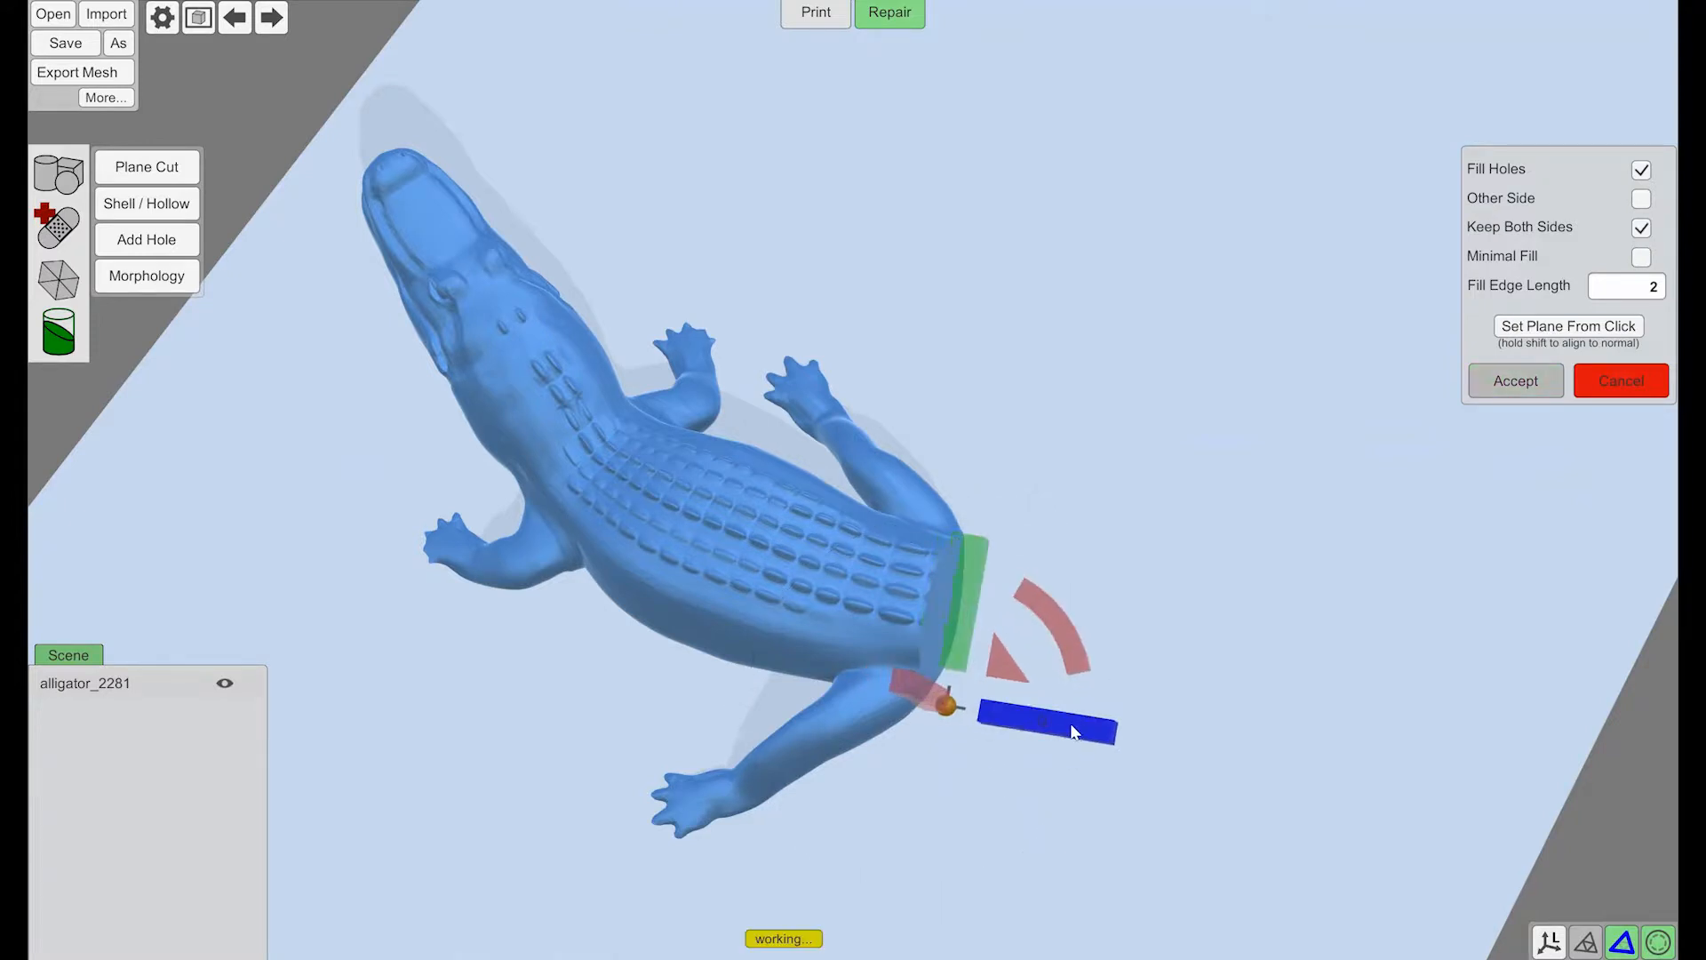
right_click_drag(1094, 729, 1068, 372)
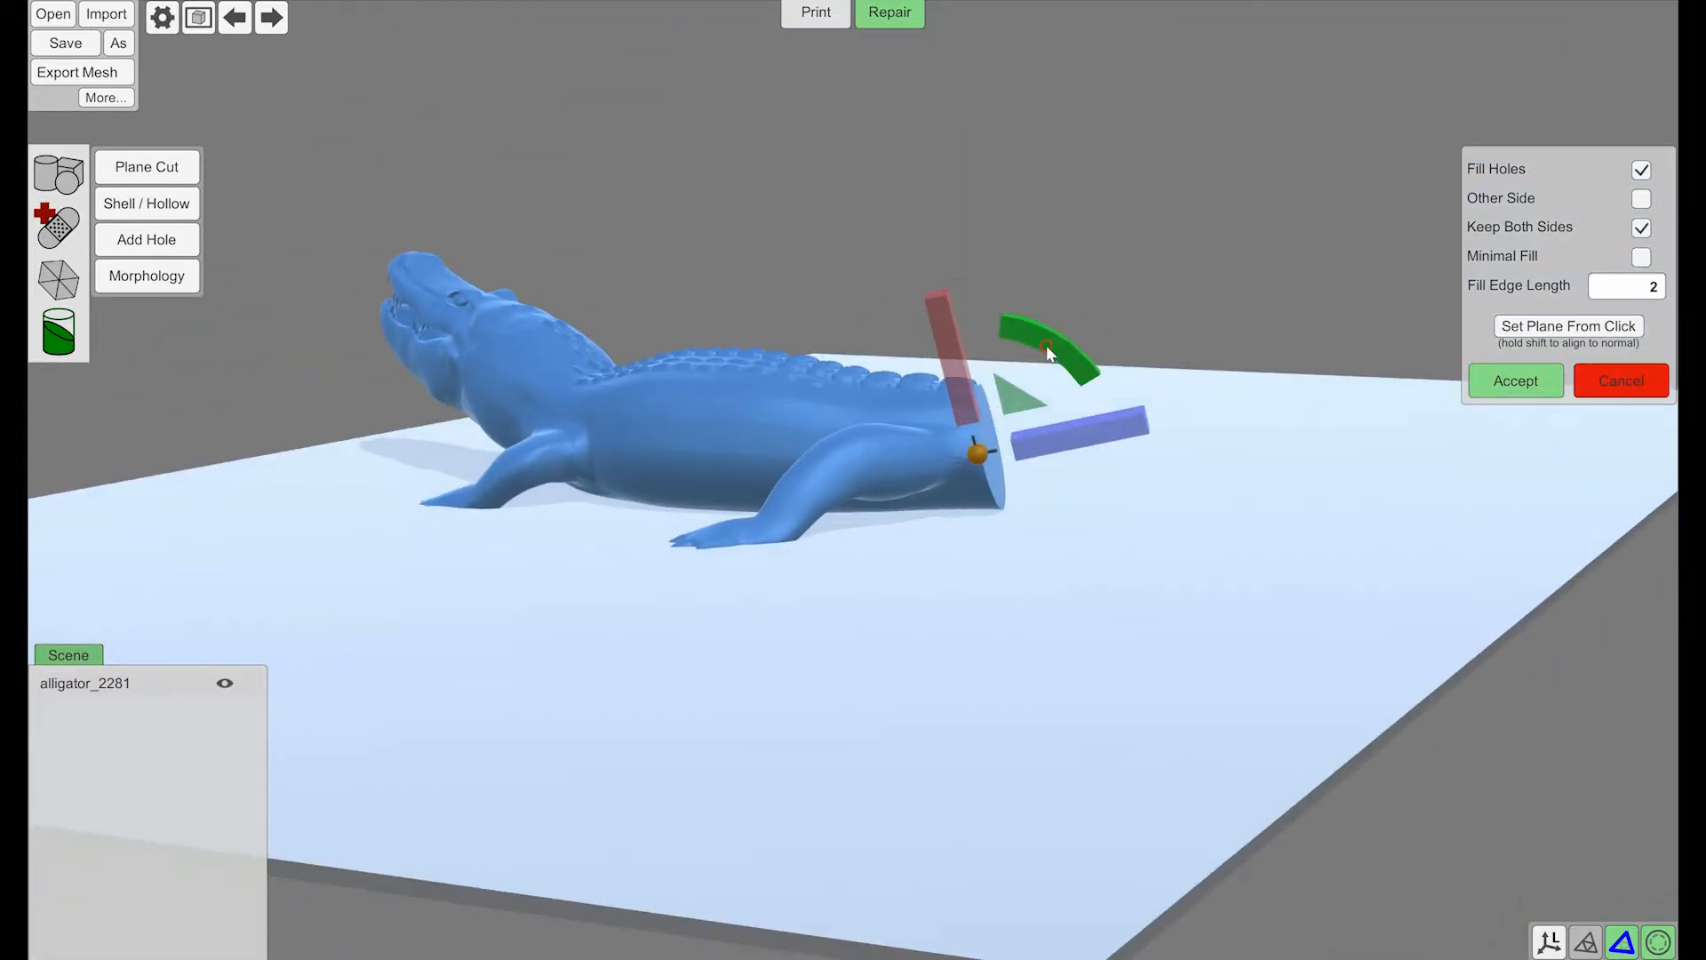
left_click_drag(1047, 347, 1071, 323)
right_click_drag(1206, 270, 1136, 399)
right_click_drag(1055, 465, 1142, 364)
left_click_drag(1072, 572, 1084, 573)
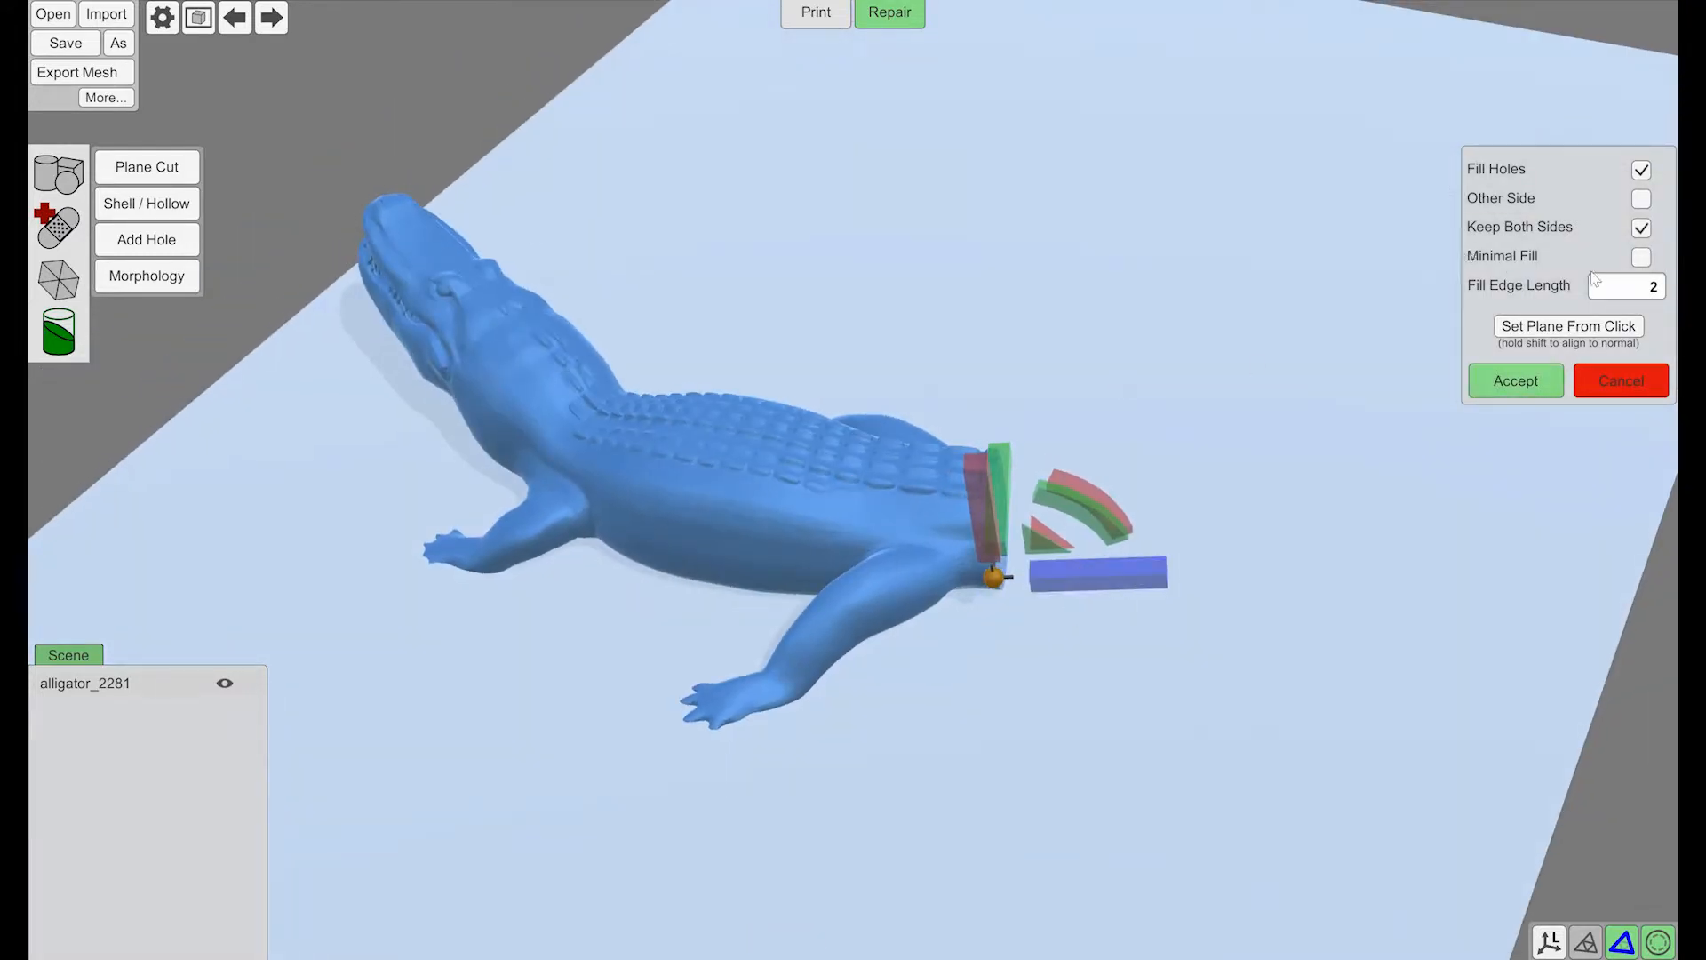
left_click(1519, 379)
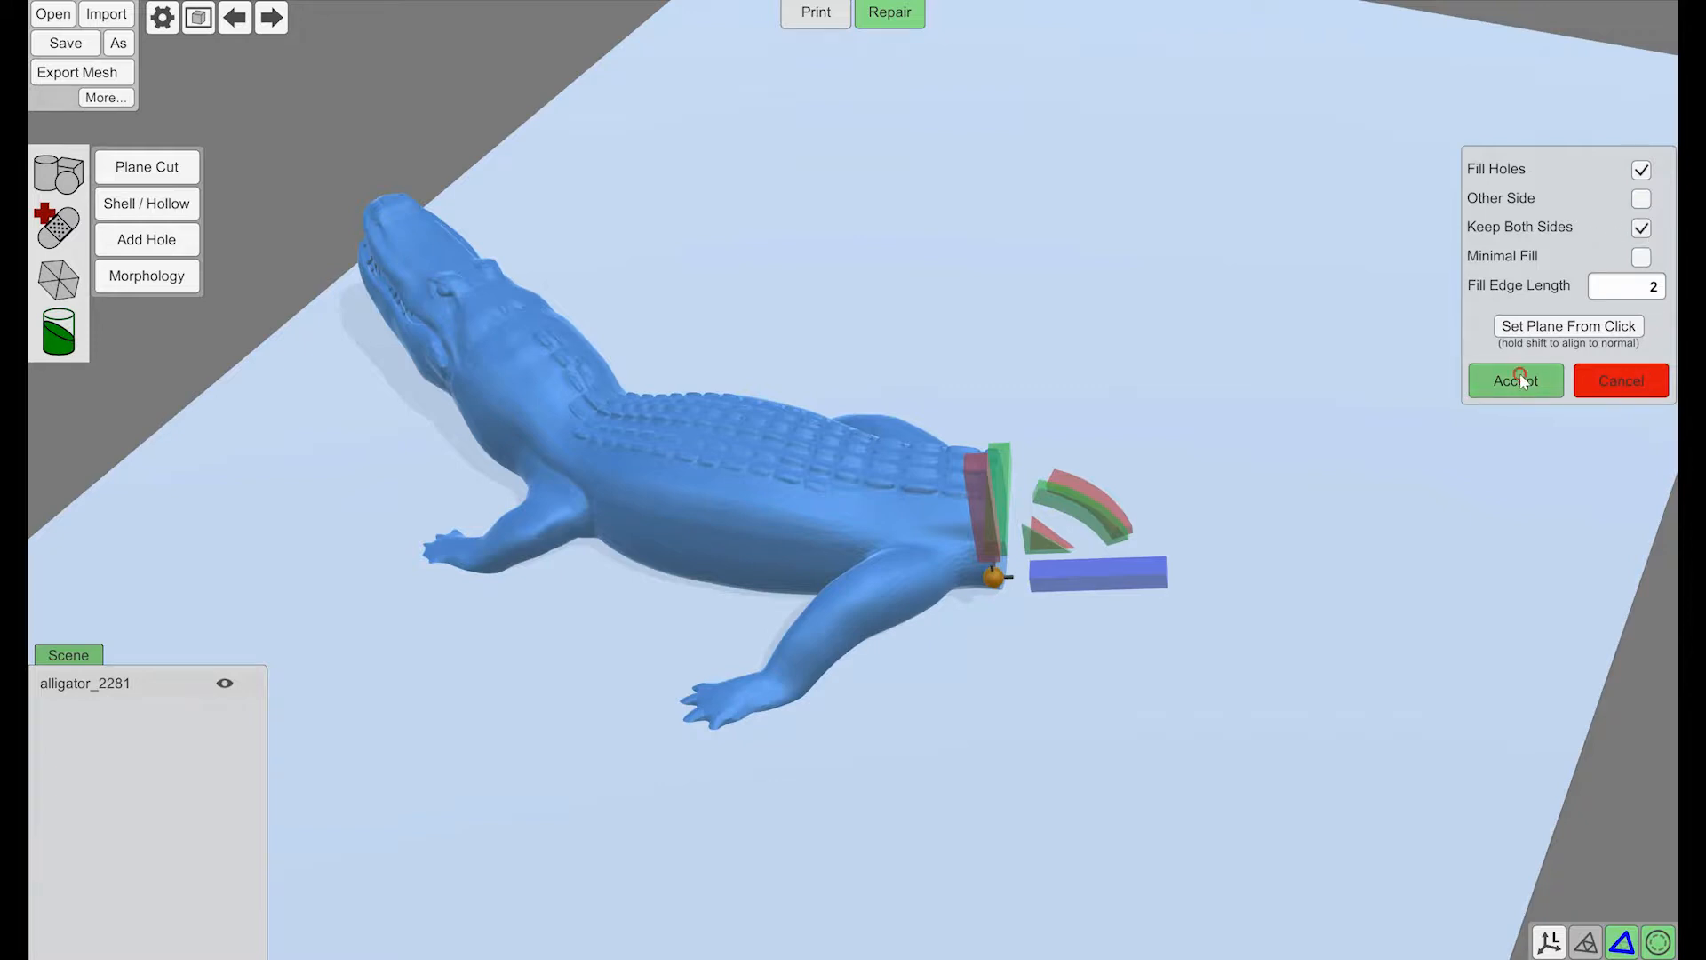
- Select the separated tail piece, move it away from the body and check its filled cut face
left_click(823, 466)
left_click(1215, 480)
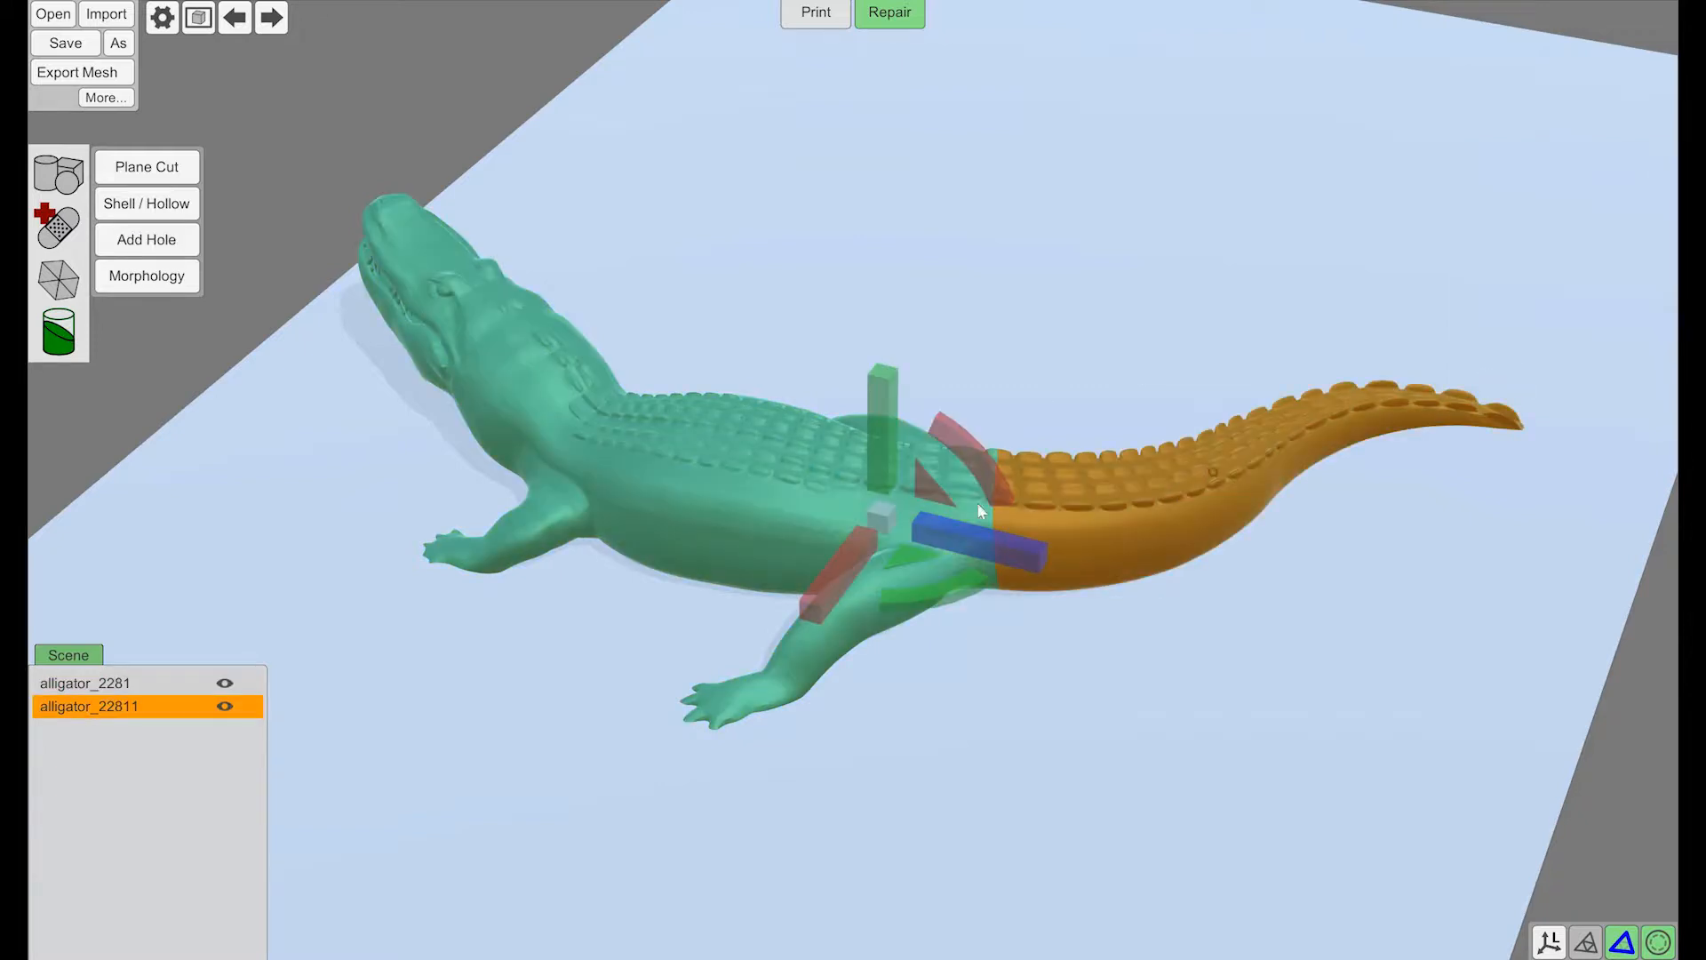
left_click(737, 483)
left_click(1276, 483)
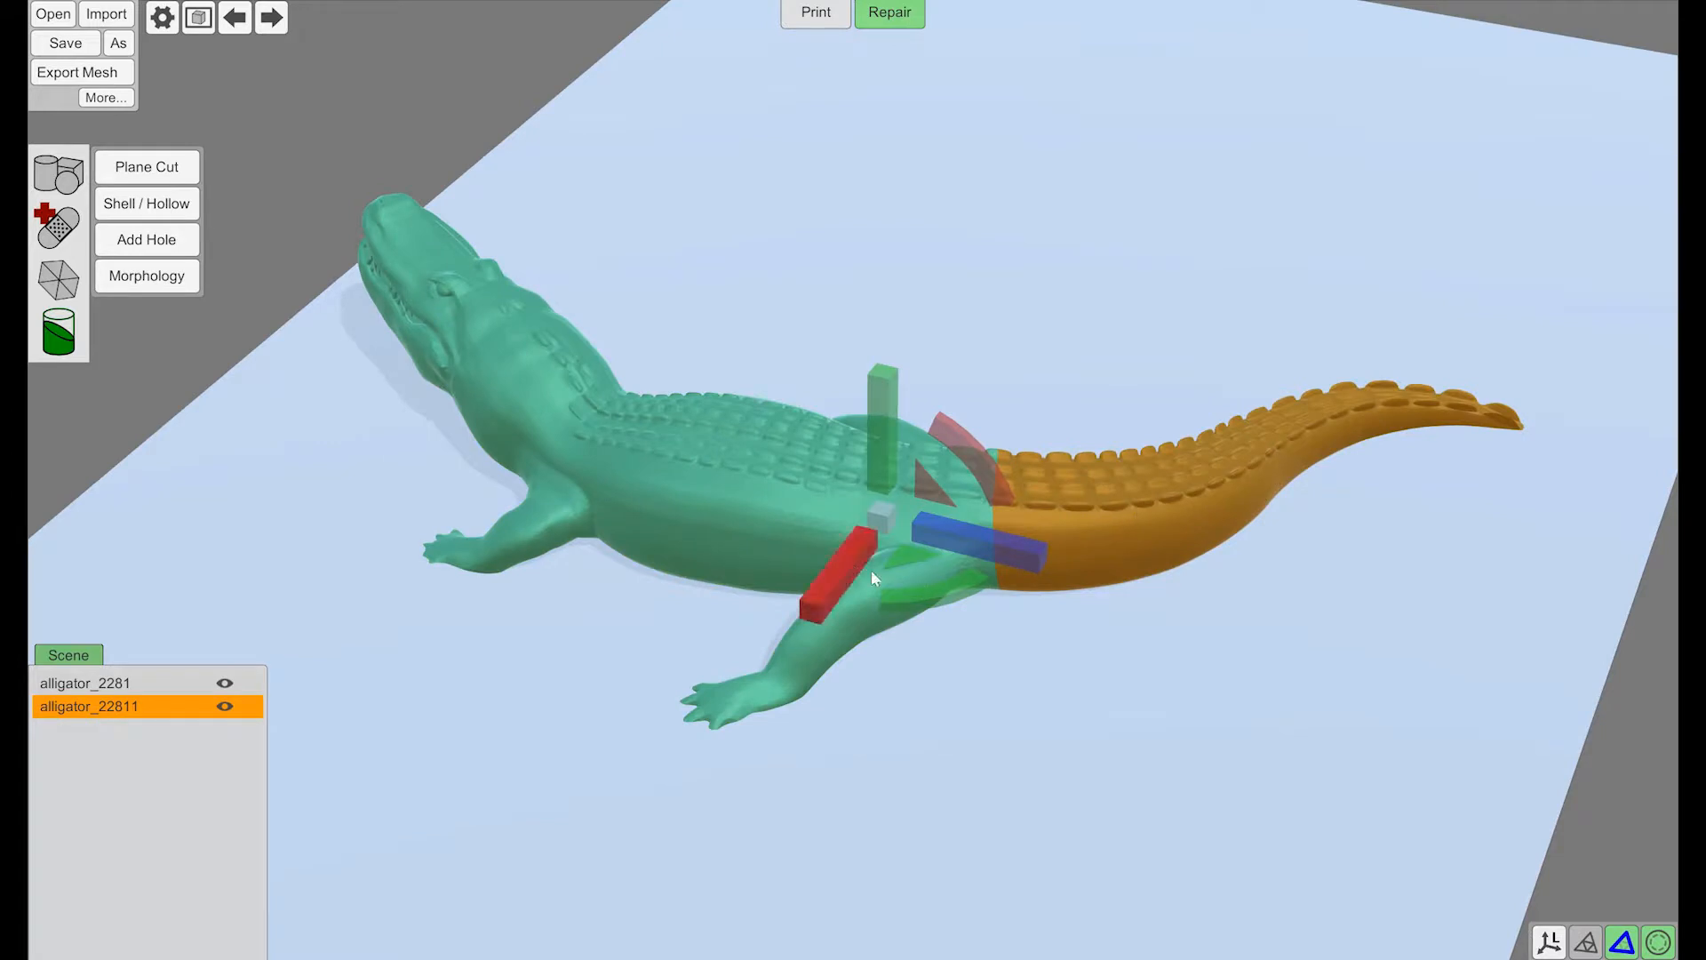
left_click_drag(912, 554, 1009, 414)
left_click(868, 317)
right_click_drag(869, 317, 1004, 320)
middle_click_drag(755, 339, 794, 340)
right_click_drag(708, 407, 705, 446)
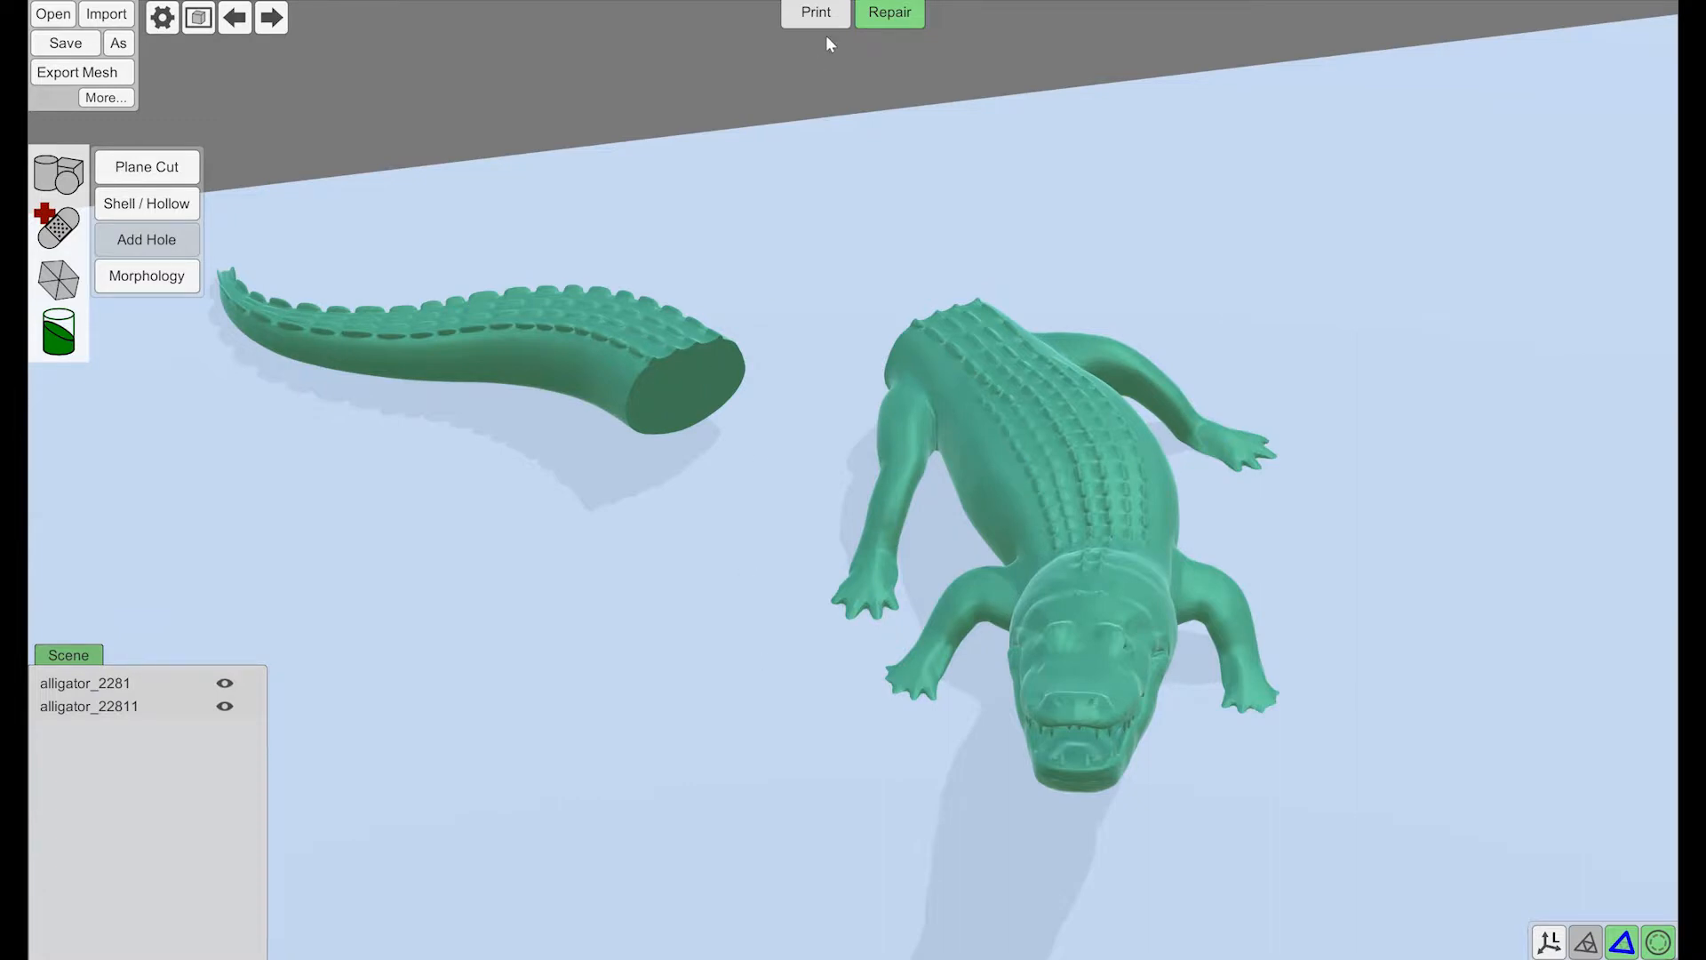
- Stand the tail piece on its cut face in the Print workspace using Set Base, and check it from below
left_click(815, 13)
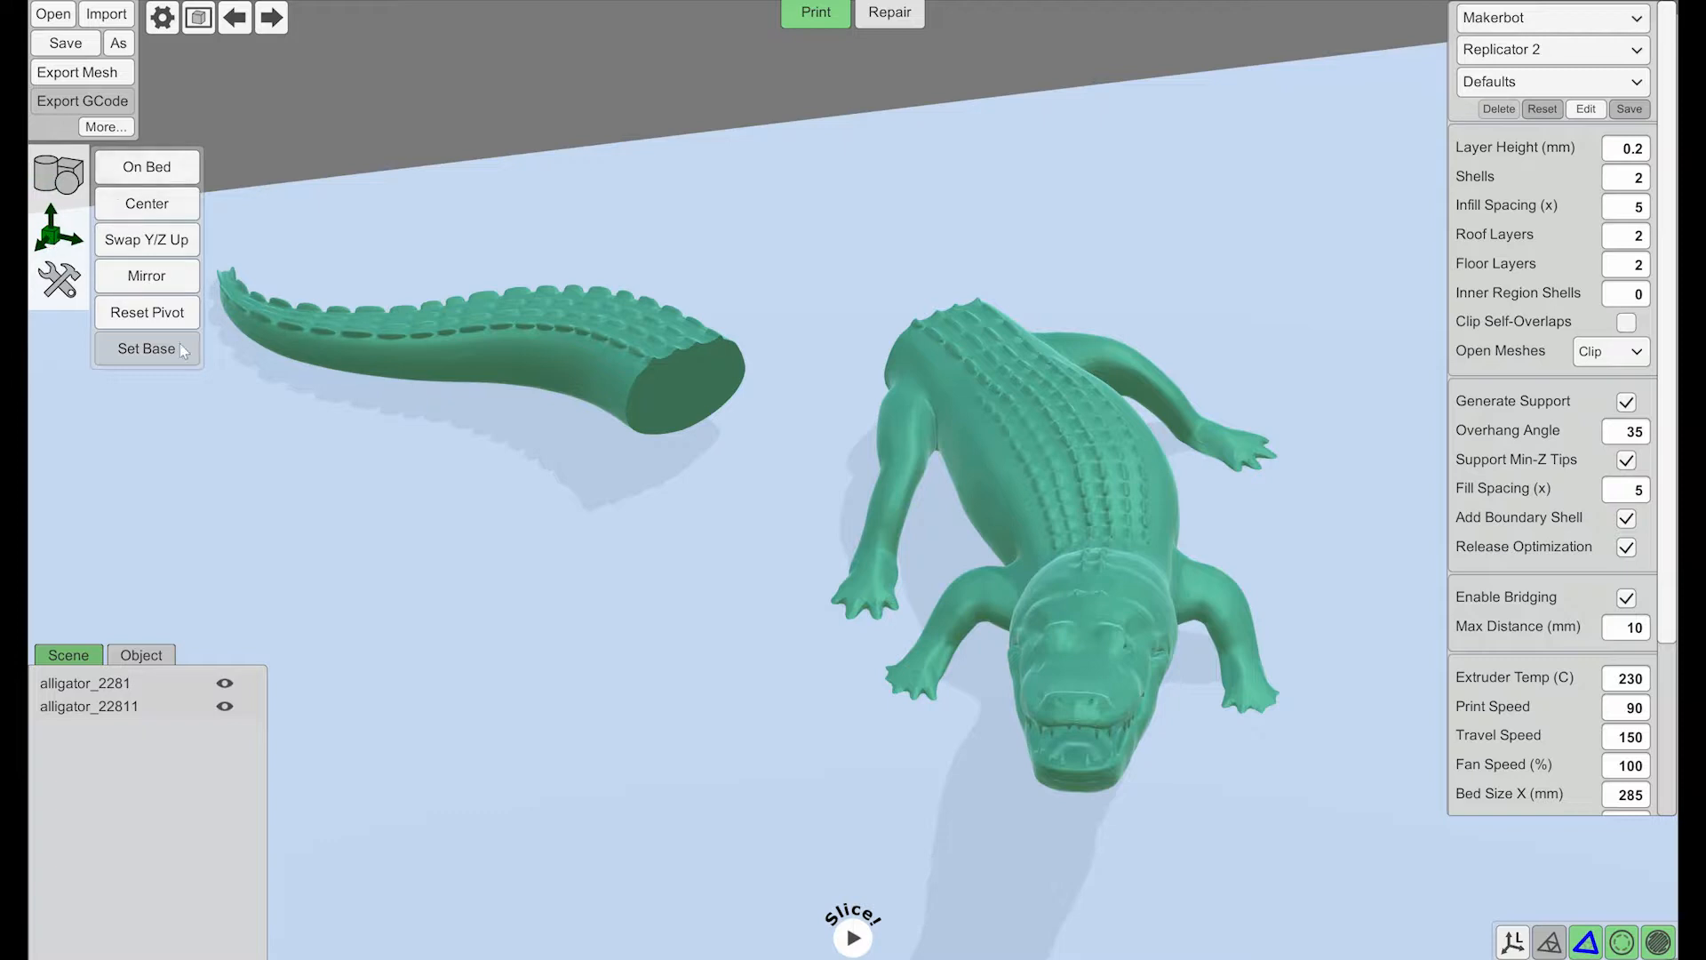
left_click(497, 356)
left_click(147, 348)
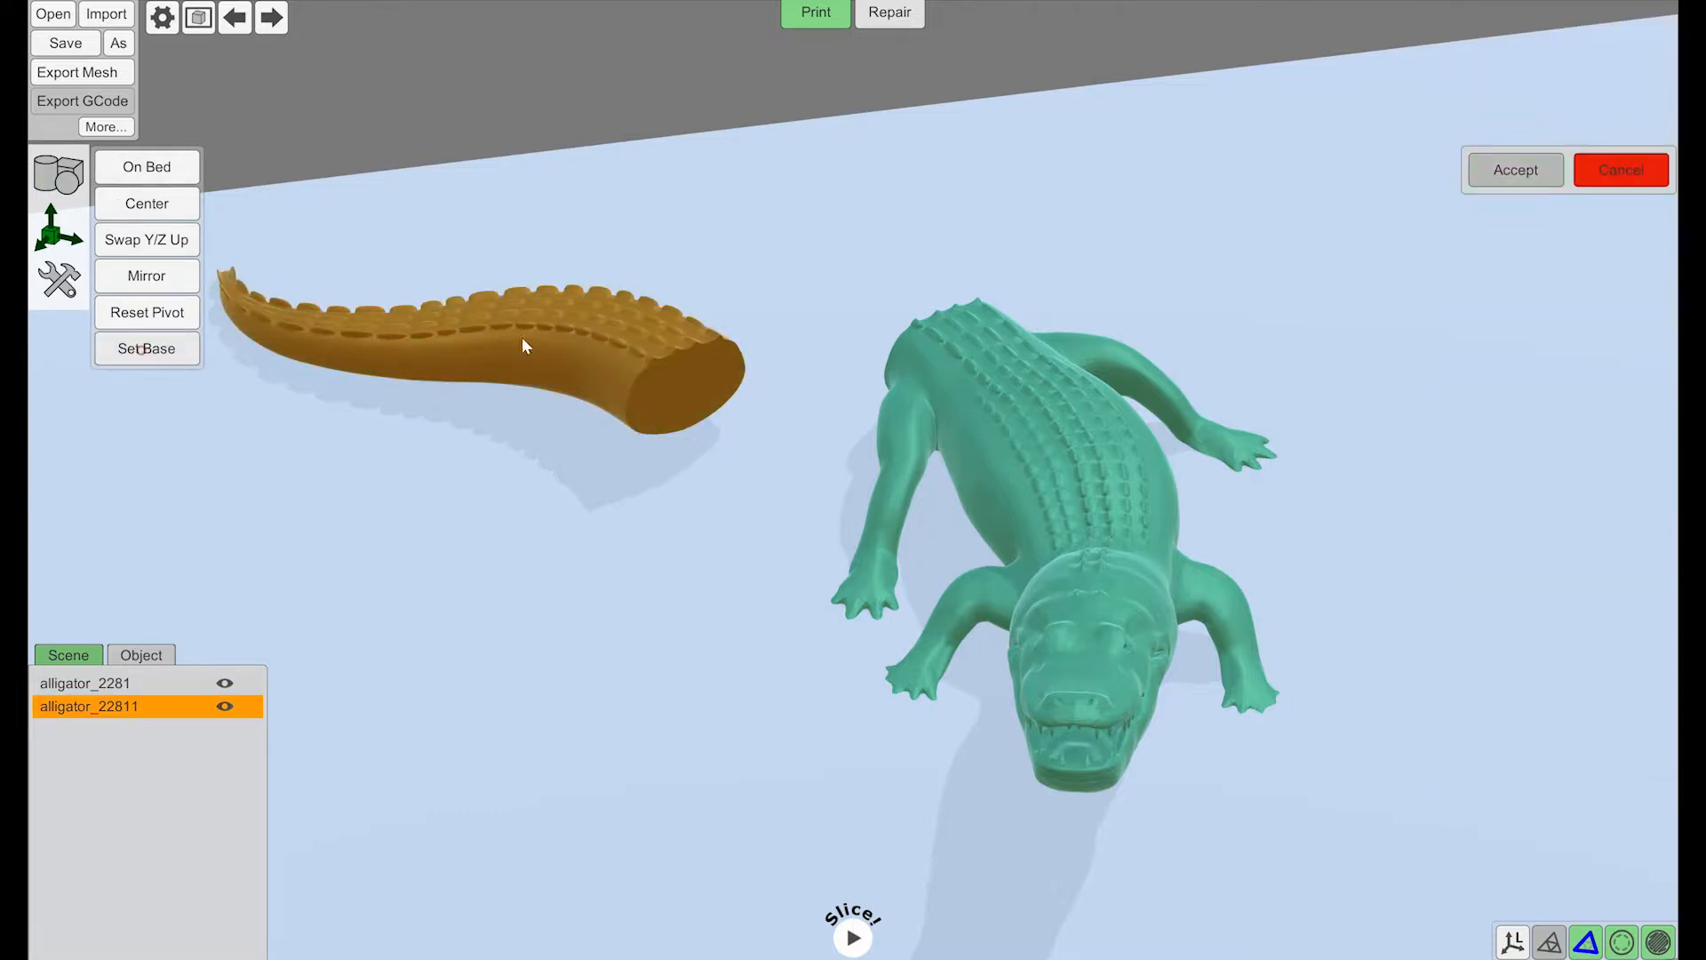
left_click(681, 388)
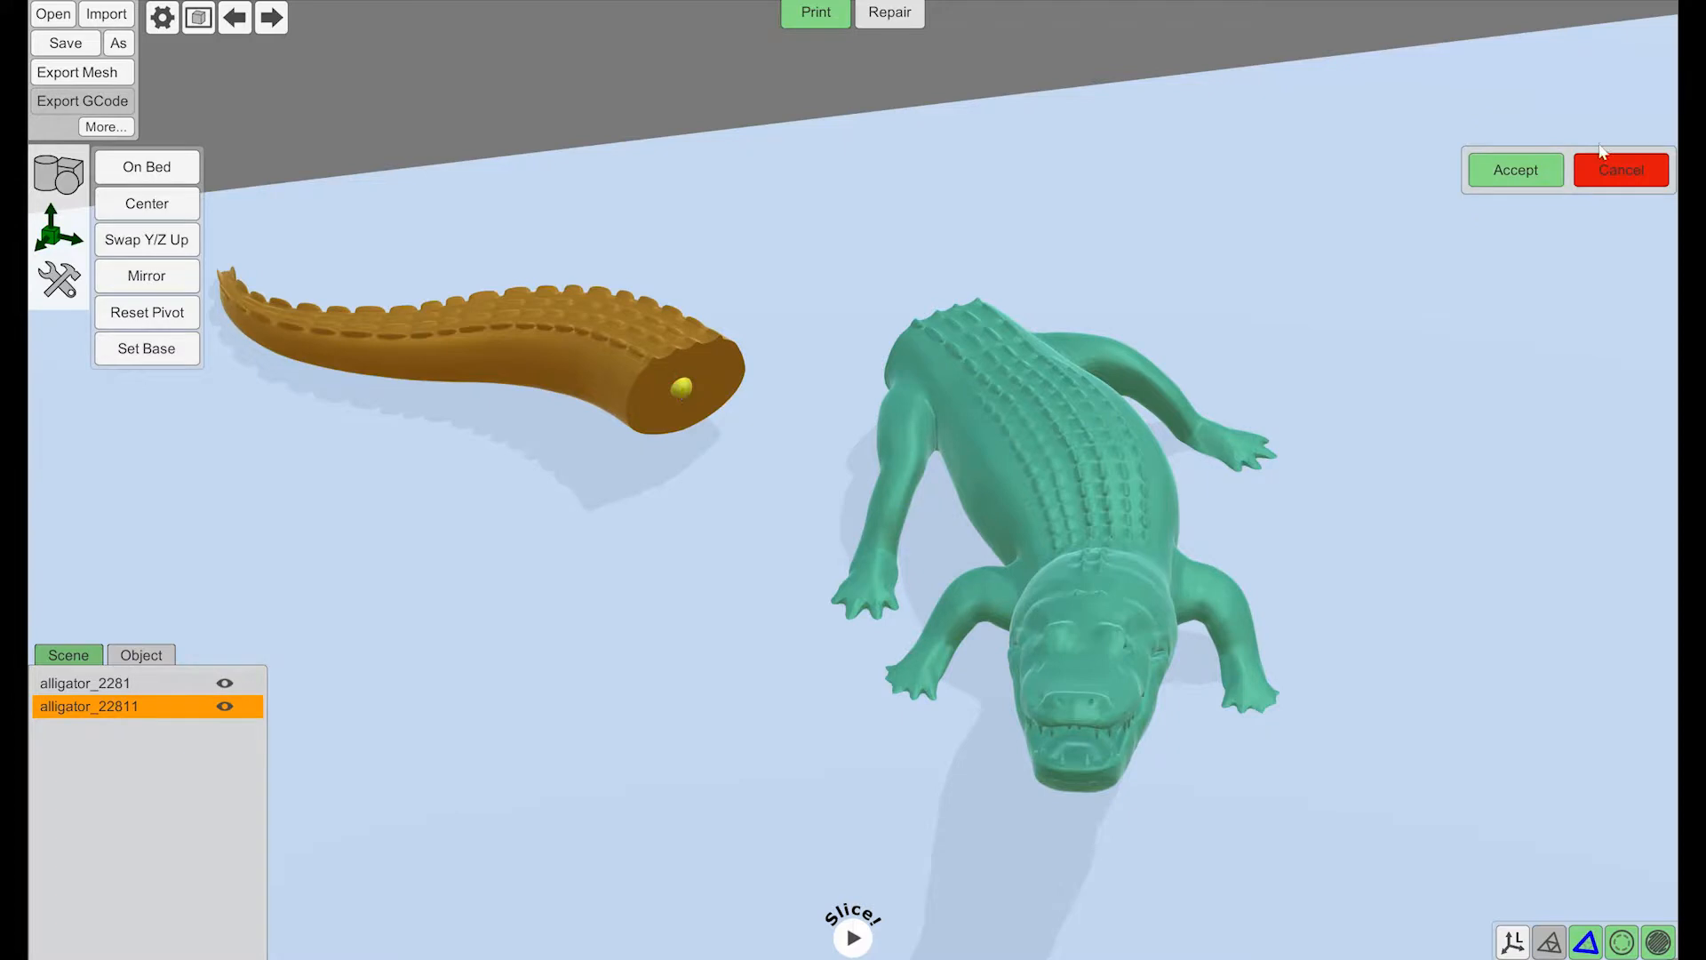
left_click(1516, 173)
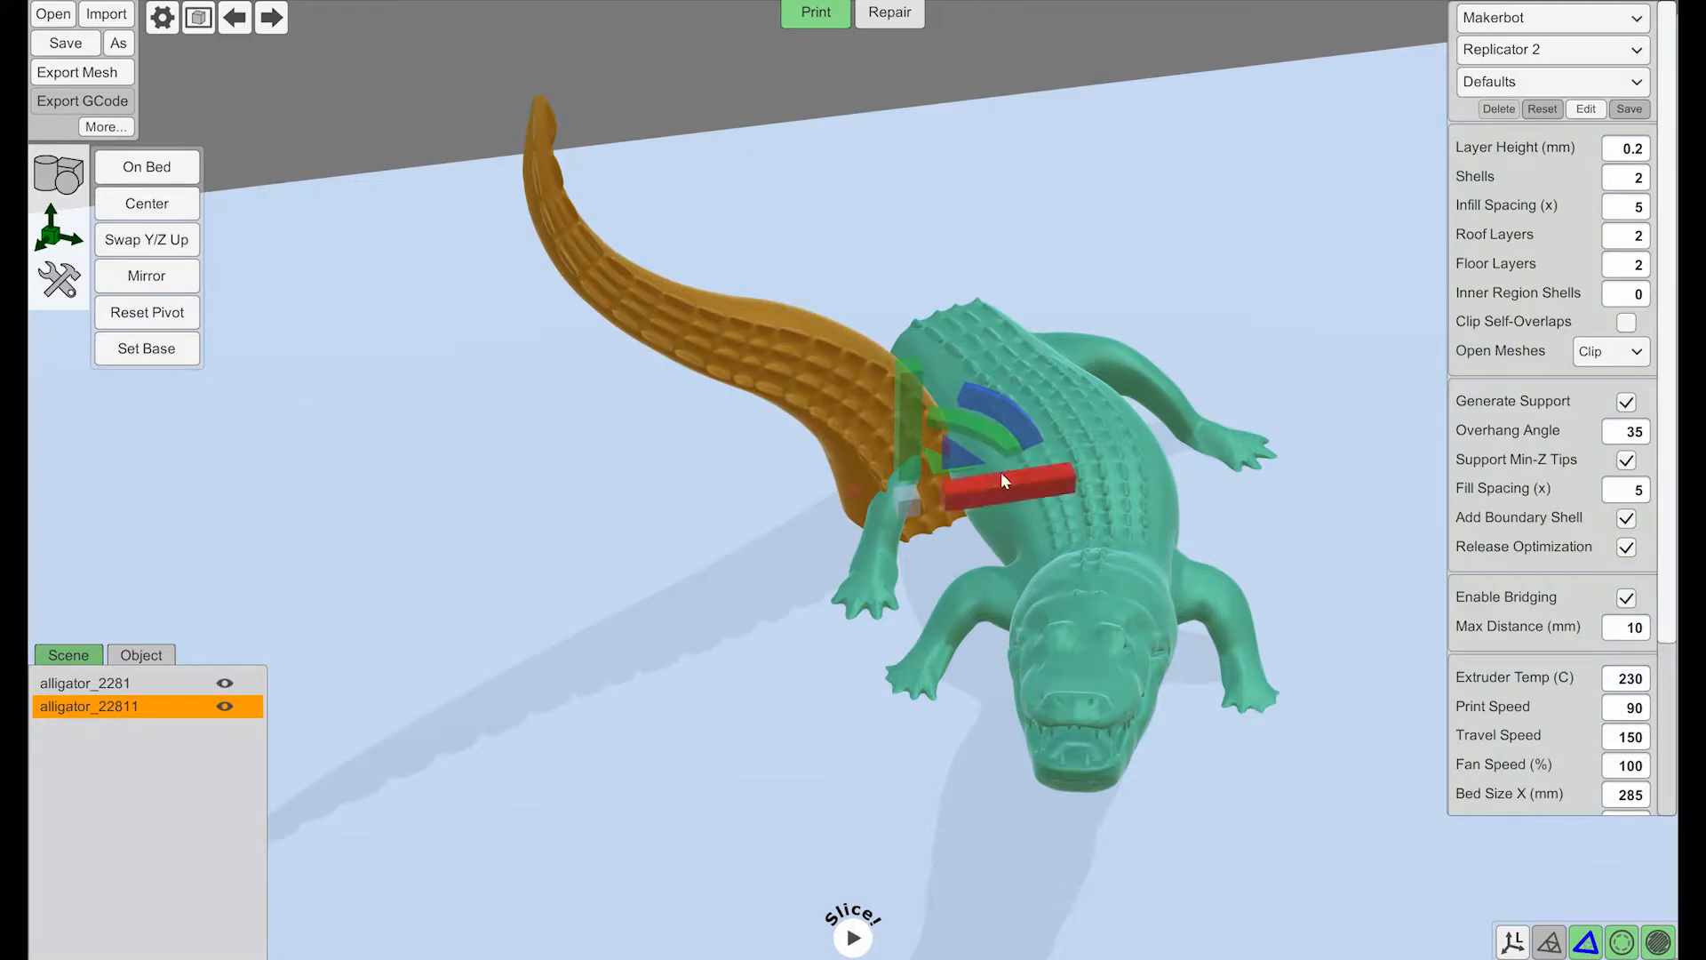
left_click(849, 378)
right_click_drag(849, 378, 834, 218)
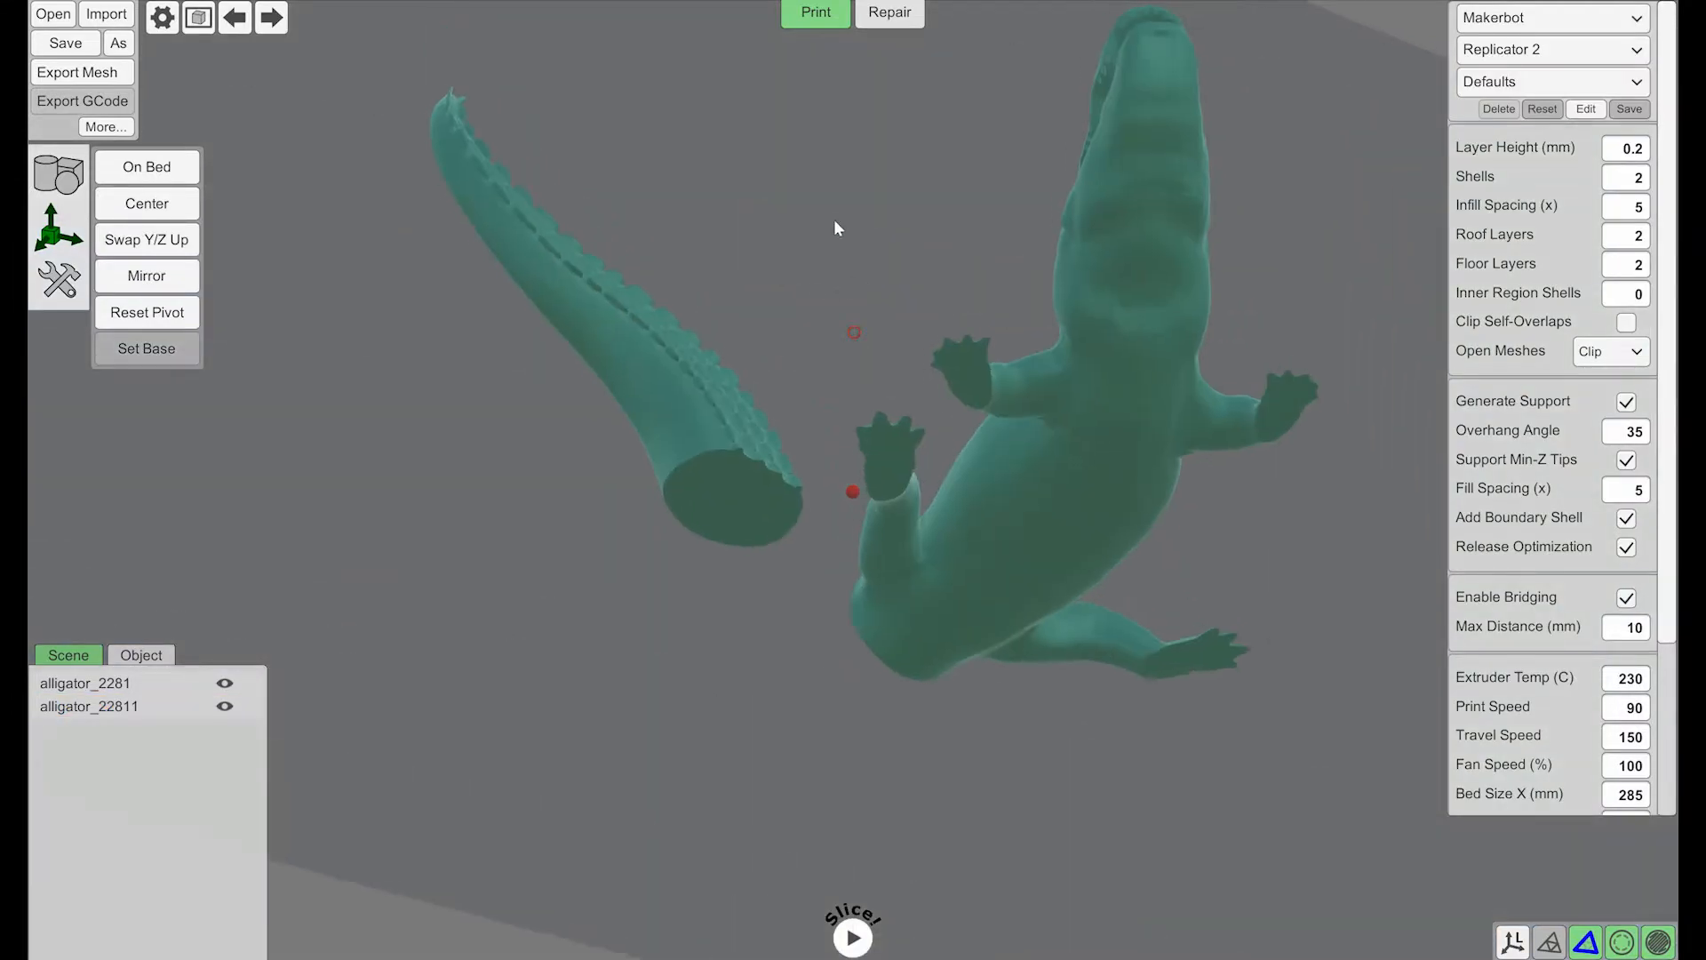
right_click_drag(739, 456, 1020, 547)
- Delete the alligator body and the tail piece from the scene
left_click(993, 520)
key("Delete")
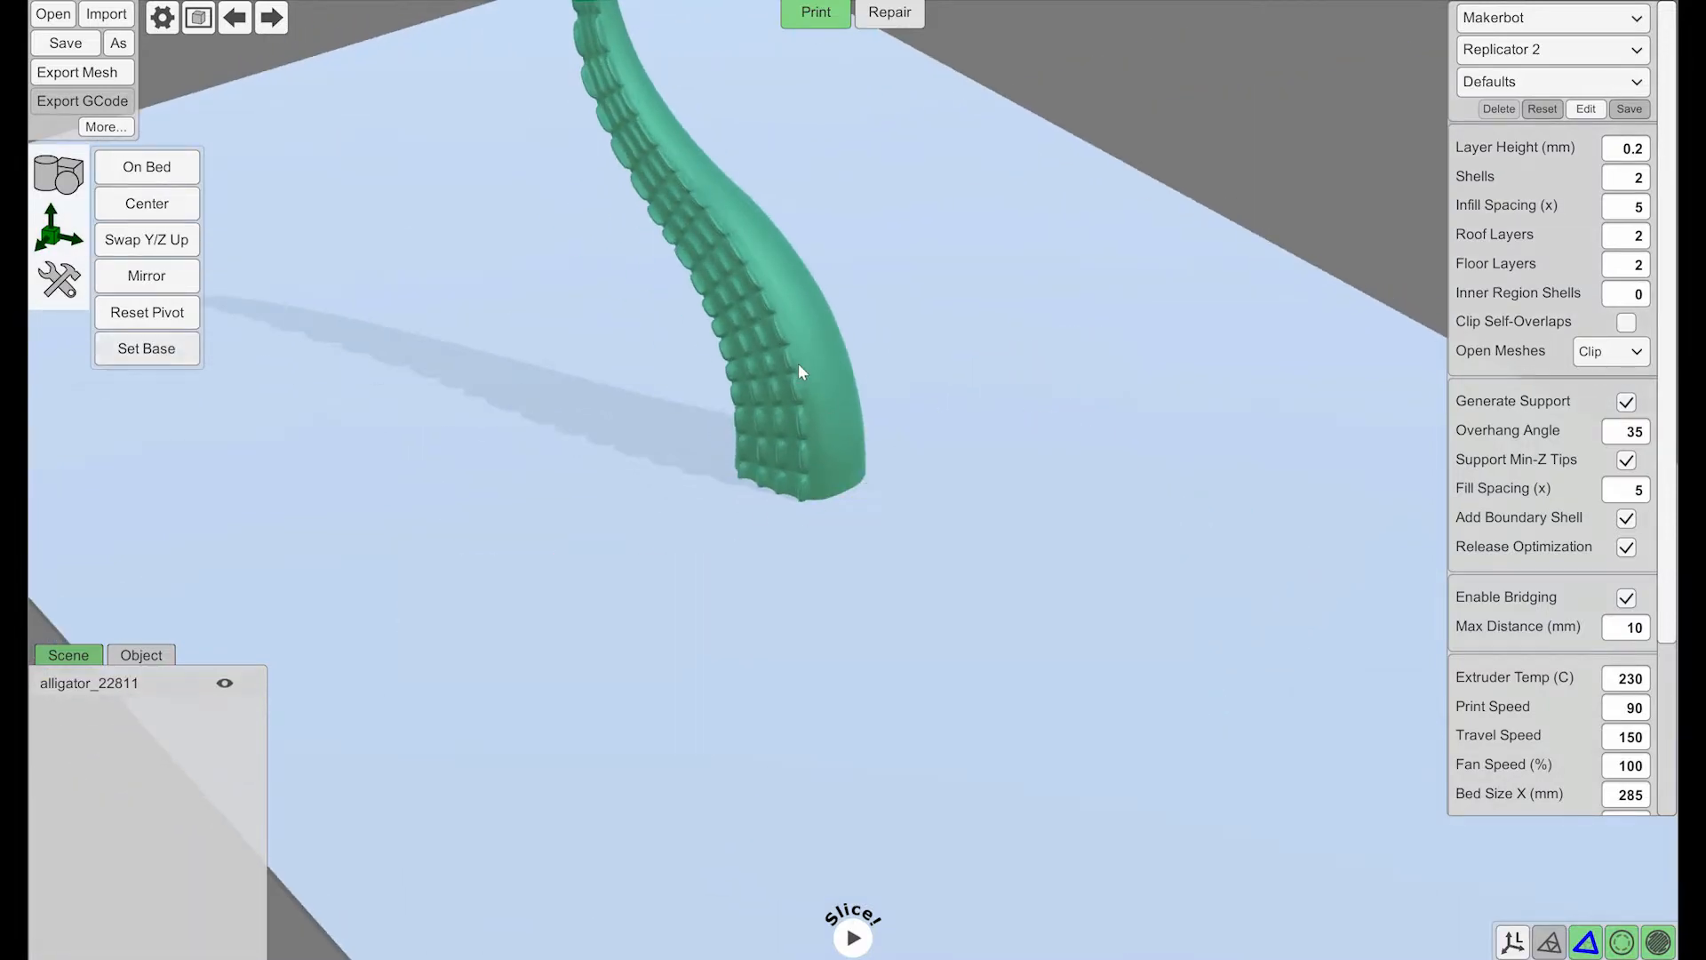
left_click(798, 364)
key("Delete")
- Import alligator_228.stl from the meshes folder and skip the mesh simplification
left_click(106, 13)
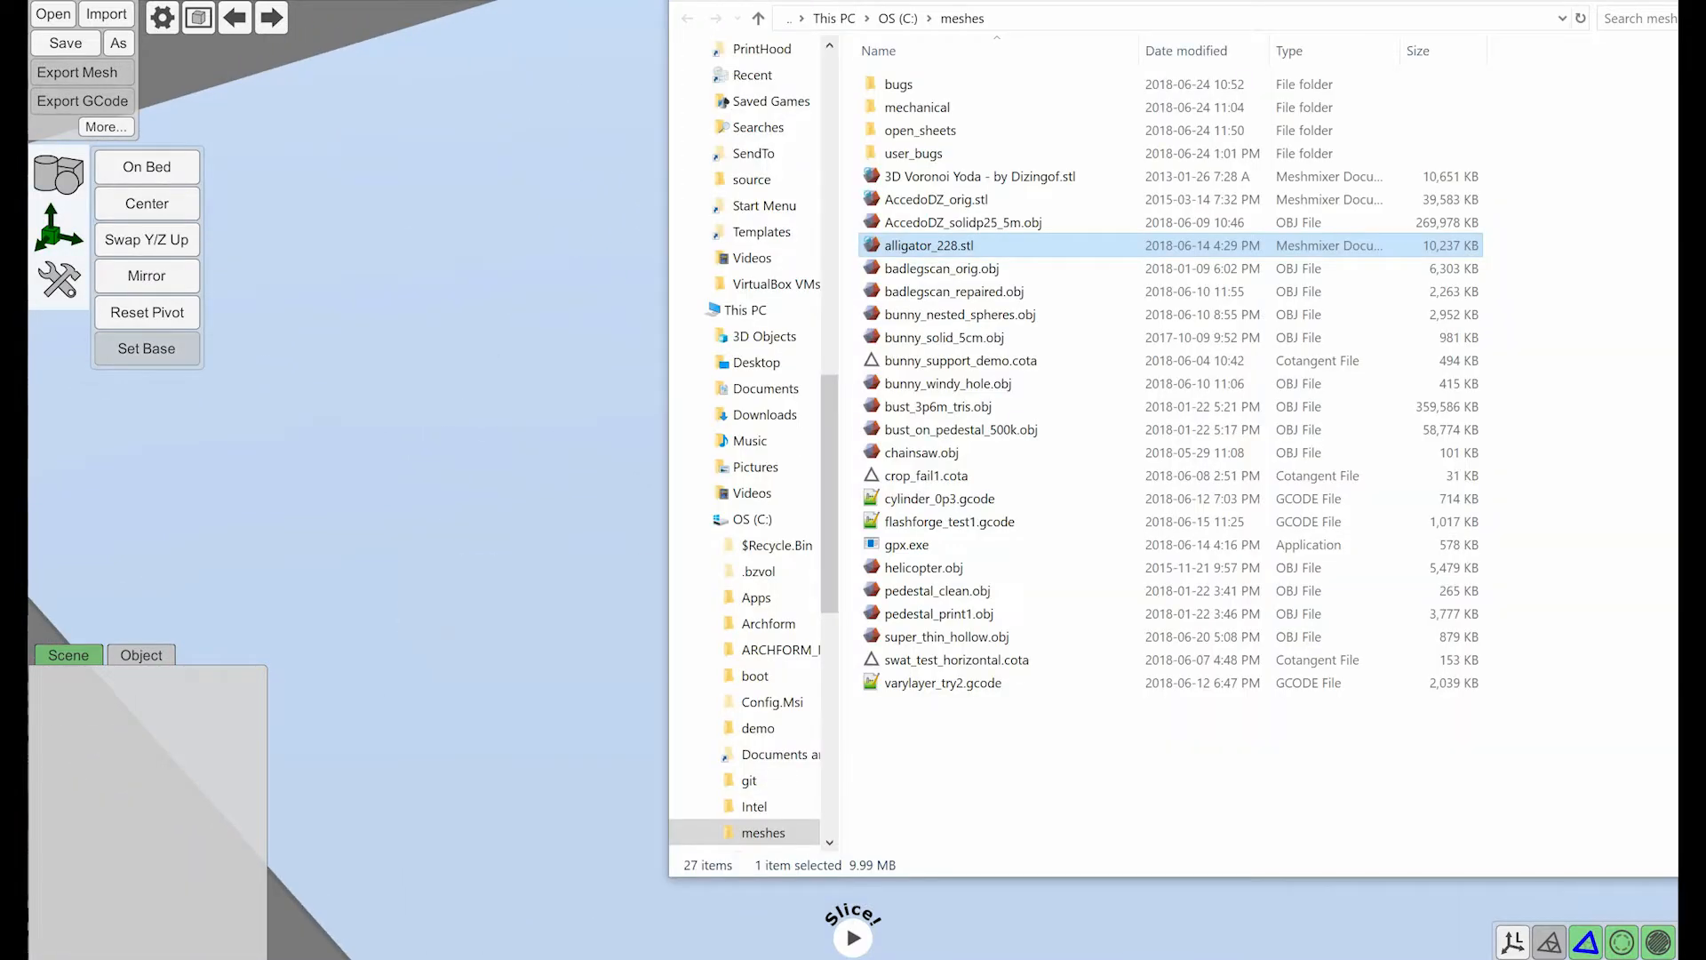
double_click(917, 247)
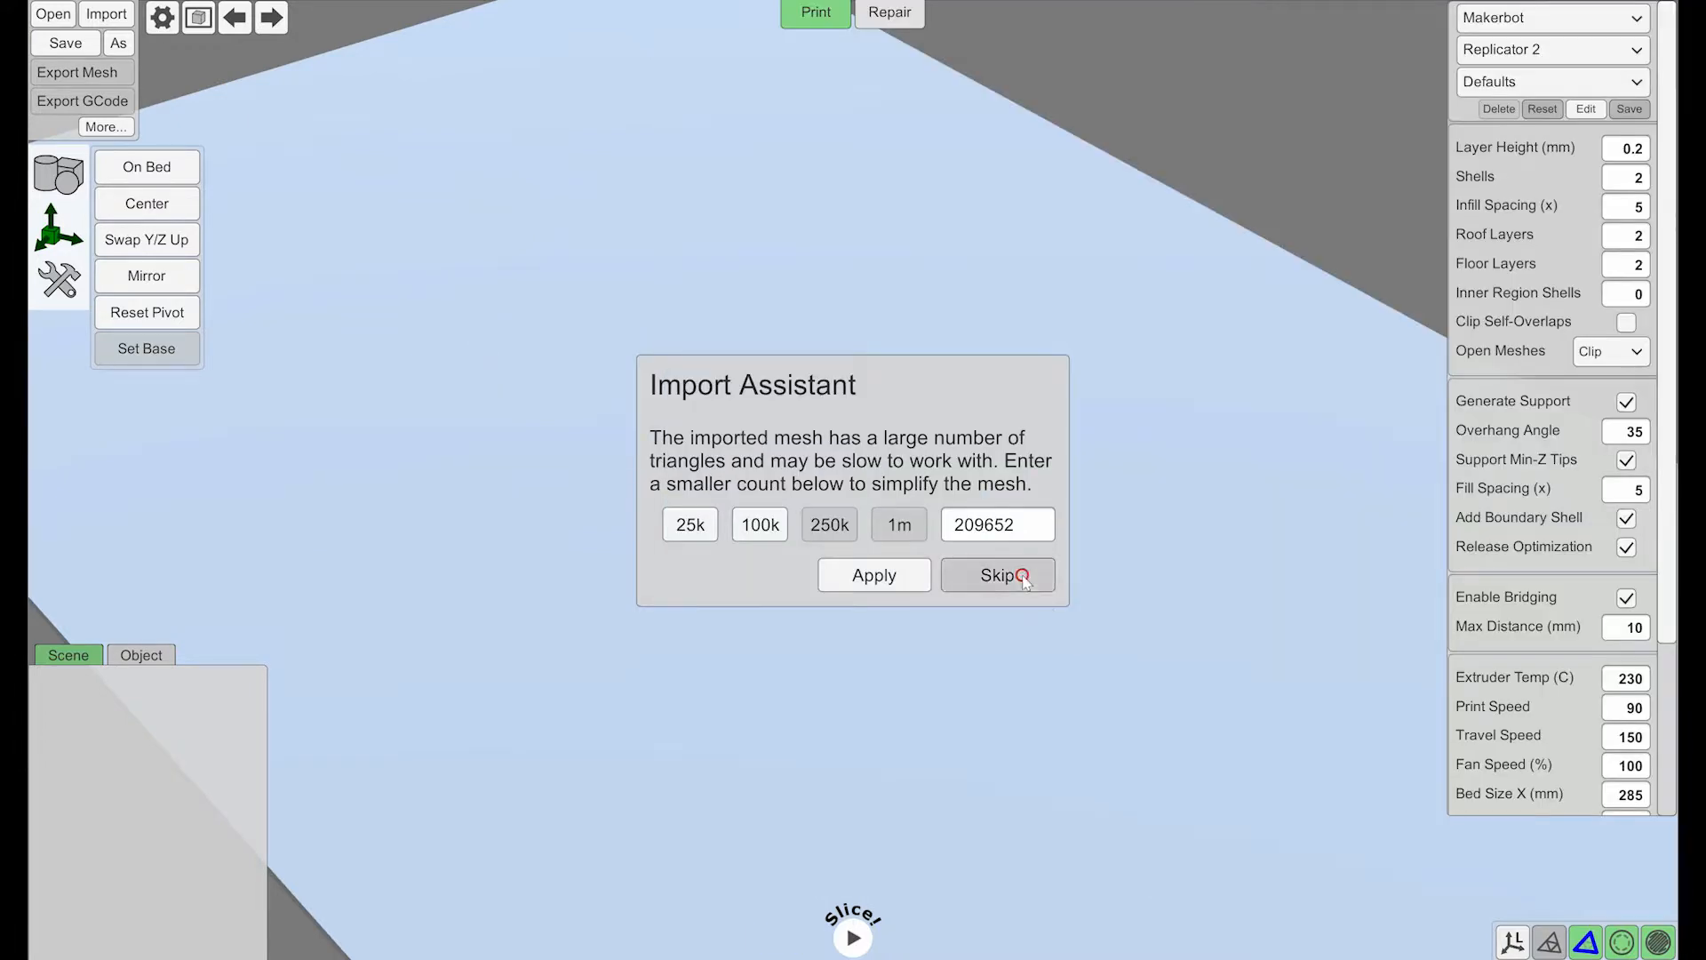
left_click(986, 576)
- Start a plane cut in the Repair workspace, turn on Other Side and lower the plane to the soles of the feet
left_click(905, 26)
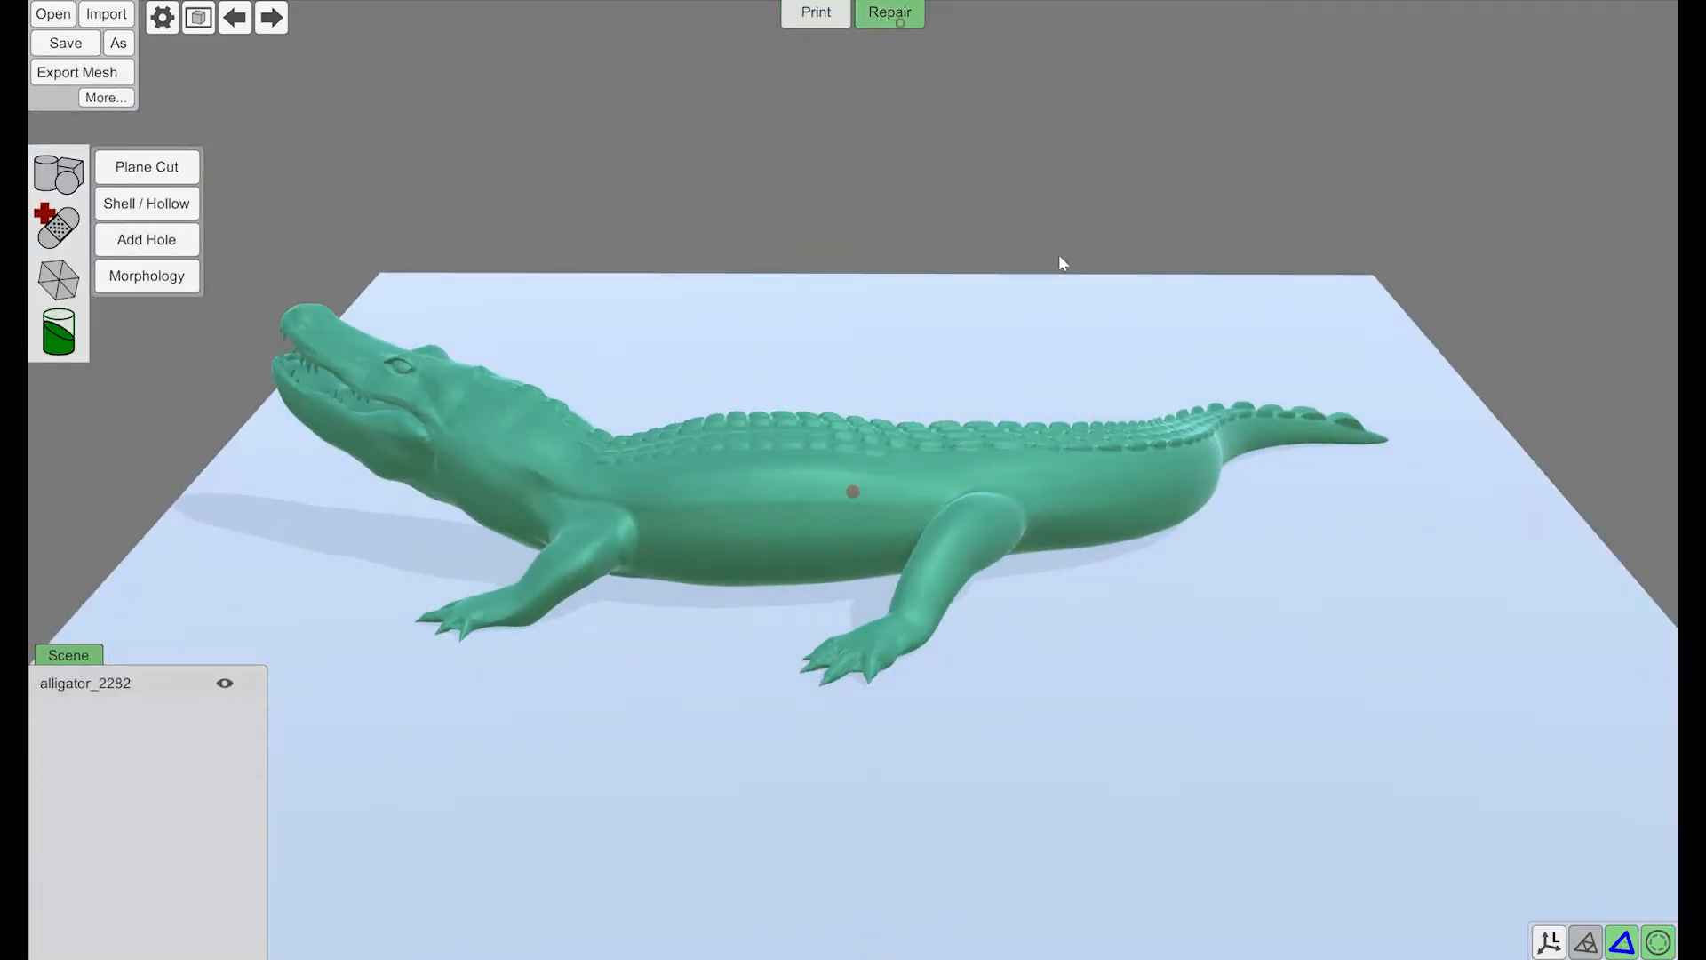
left_click(149, 168)
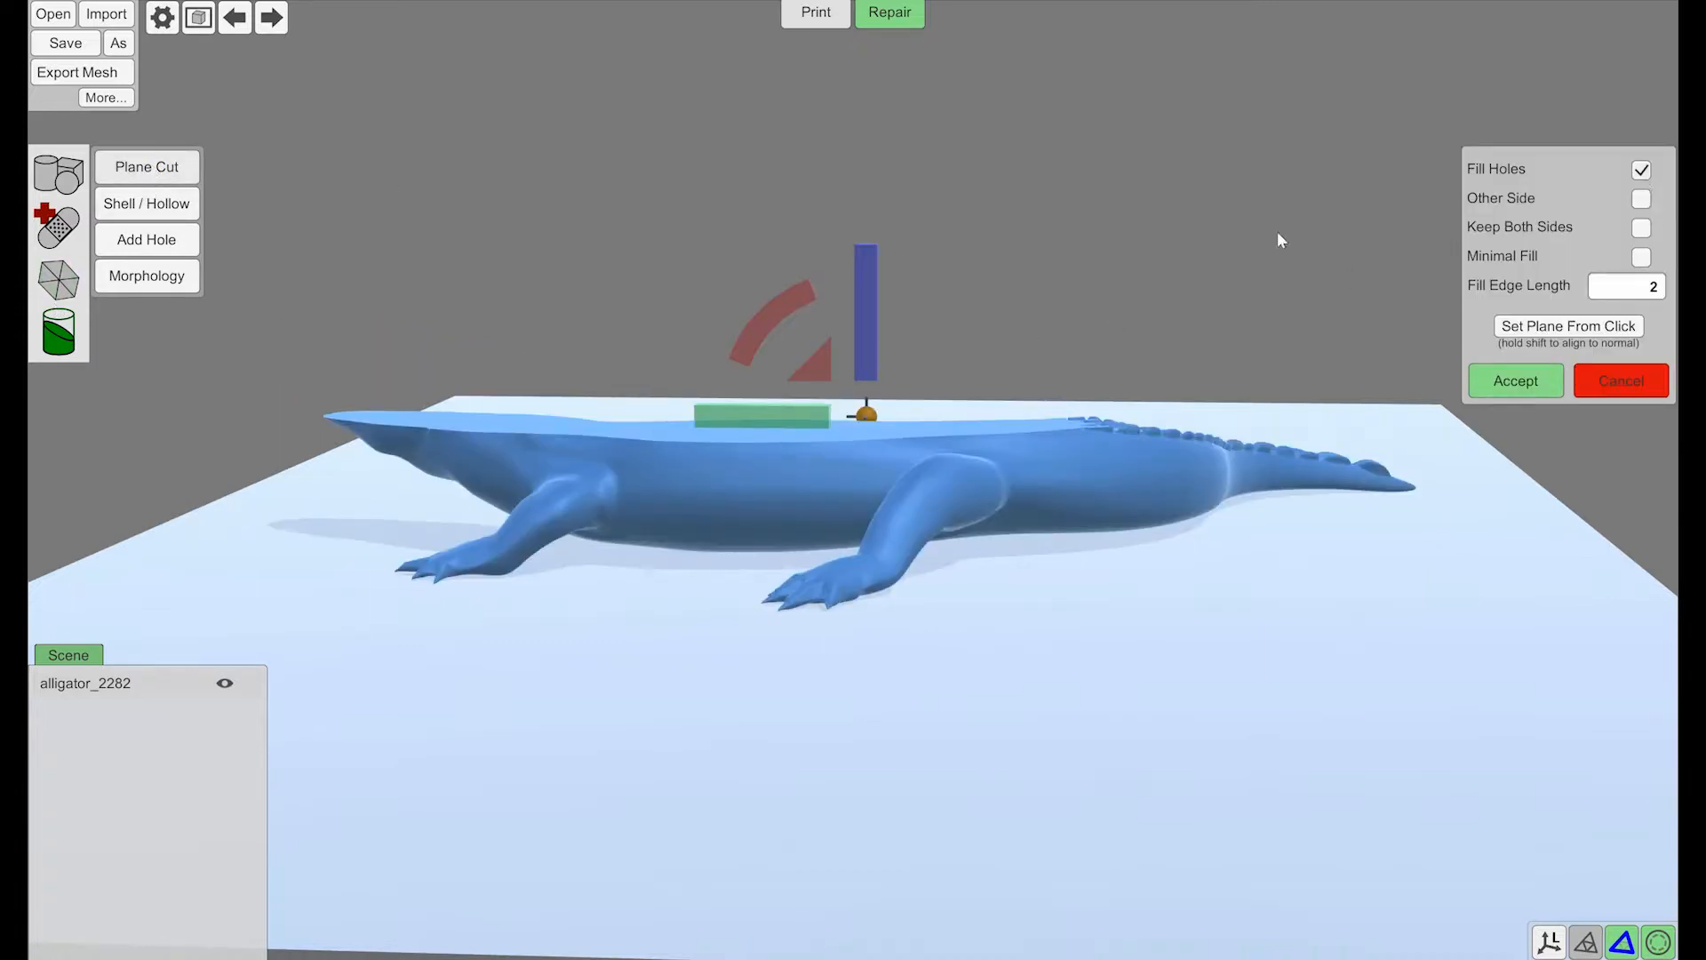
left_click(1641, 199)
left_click_drag(876, 296, 862, 397)
mouse_move(983, 300)
right_mouse_down()
mouse_move(991, 270)
mouse_move(1016, 306)
mouse_move(1040, 297)
mouse_move(1029, 327)
mouse_move(990, 318)
right_mouse_up()
left_click_drag(876, 393, 874, 396)
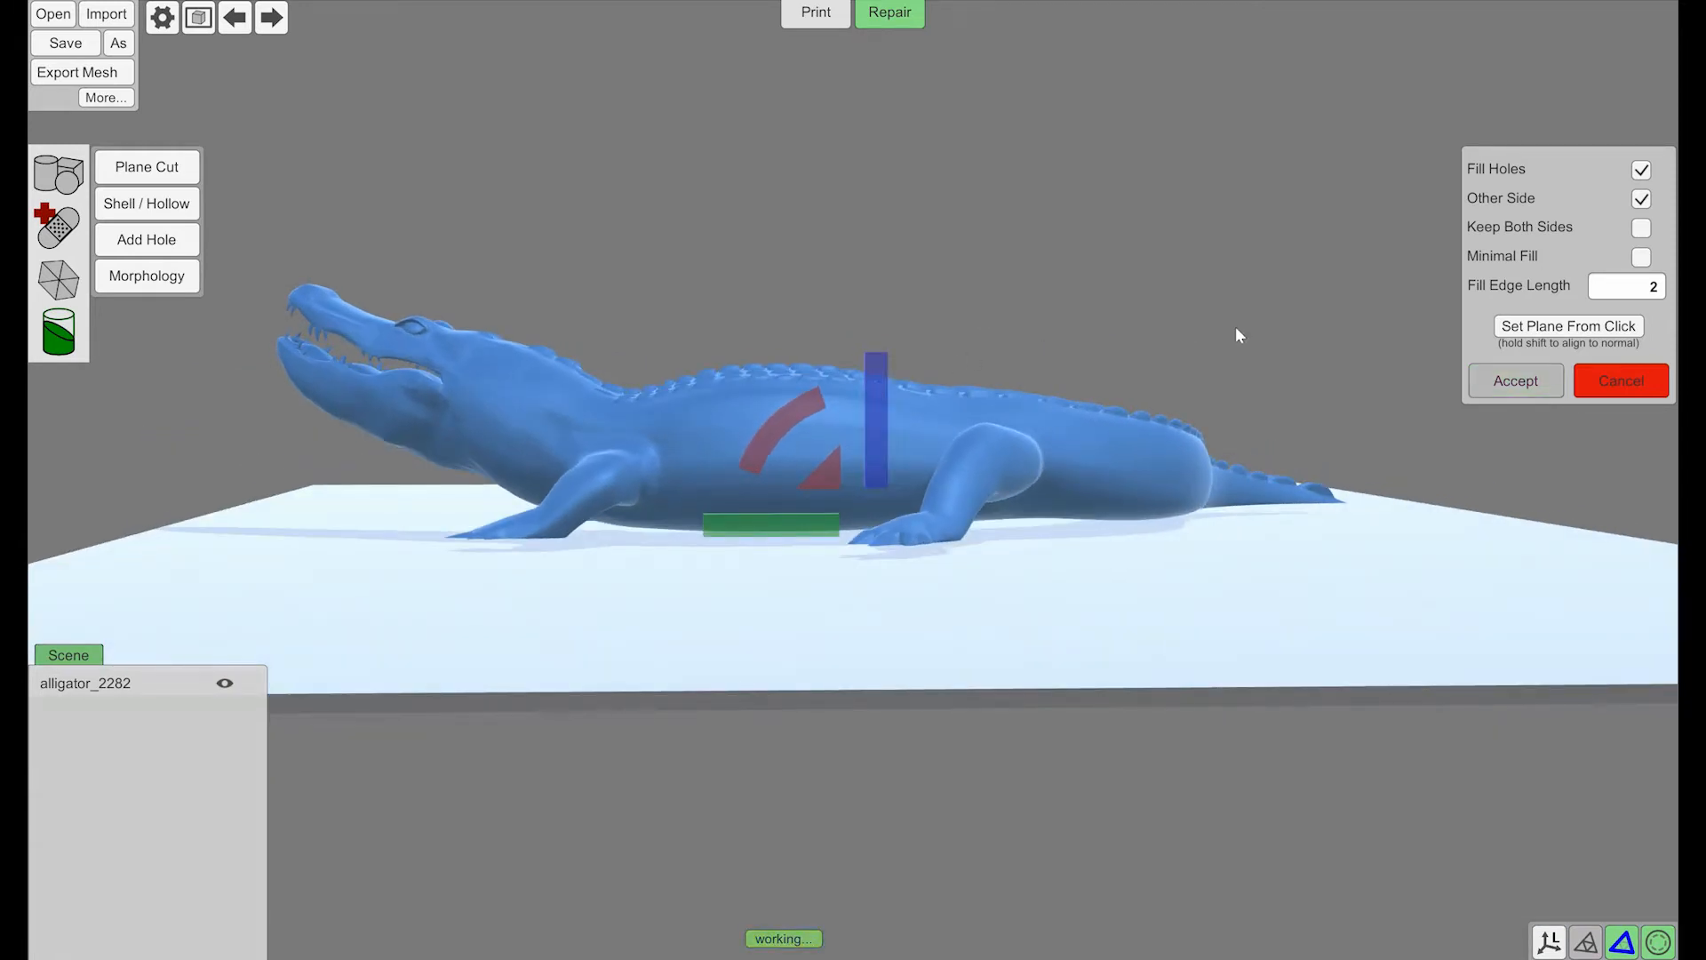
- Examine the cut preview around the alligator's feet and belly with Other Side on
right_click_drag(1235, 329, 1104, 312)
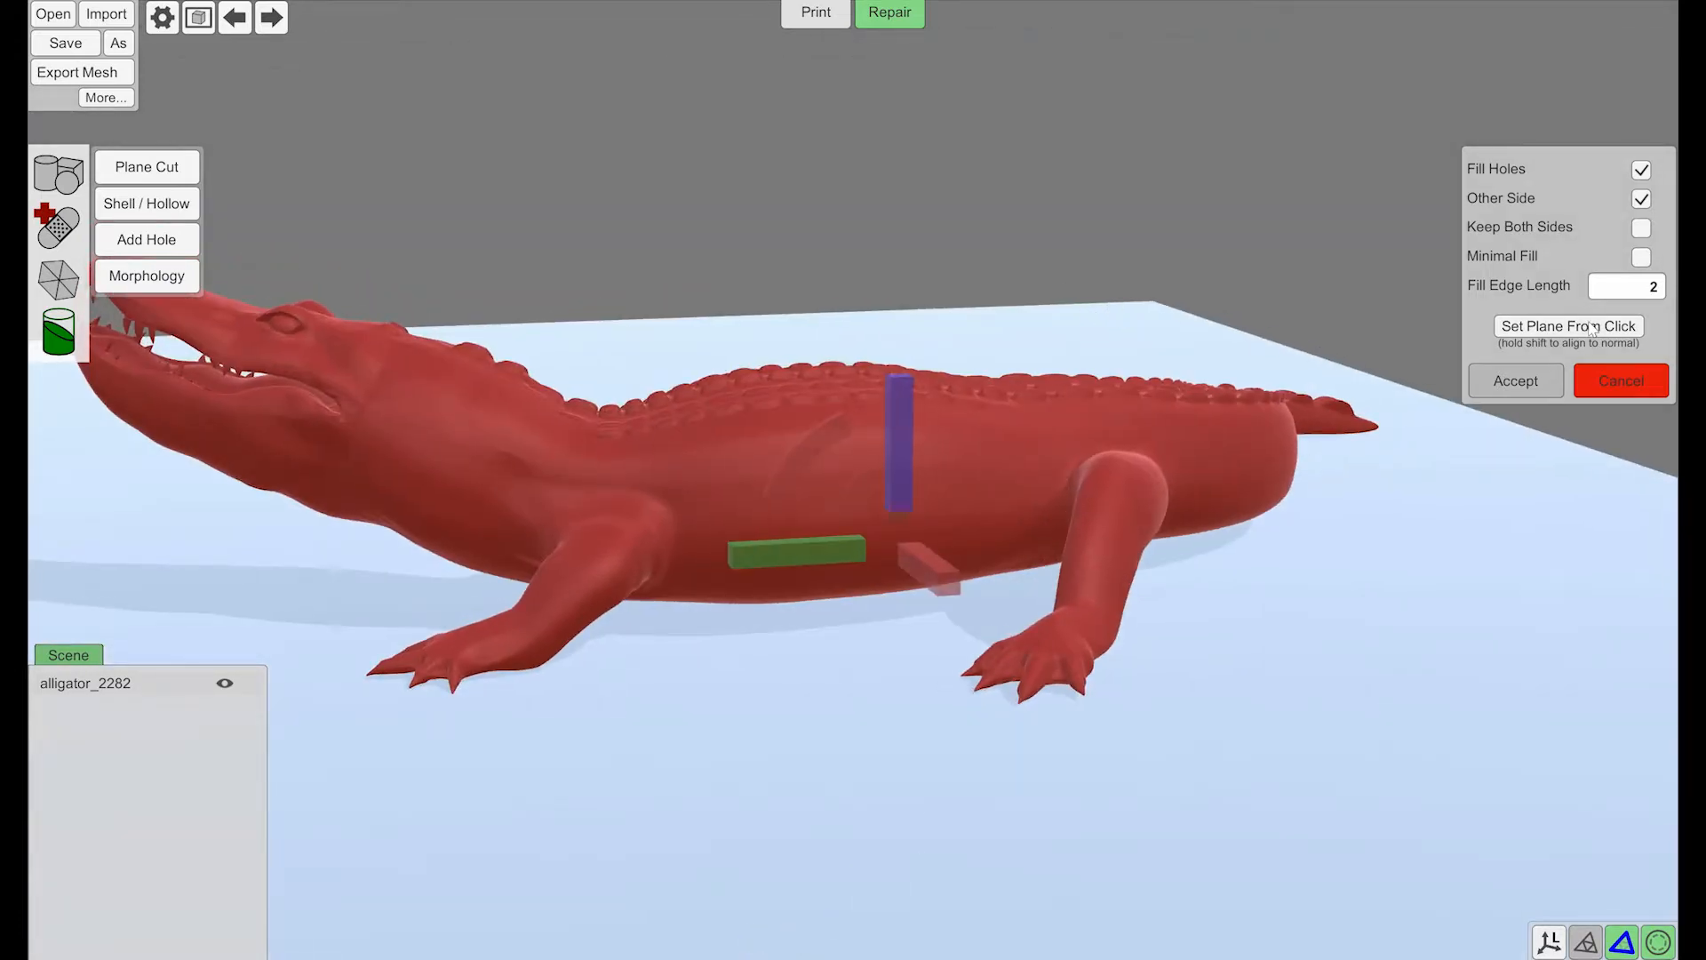
left_click(1641, 200)
right_click_drag(1333, 643, 1304, 638)
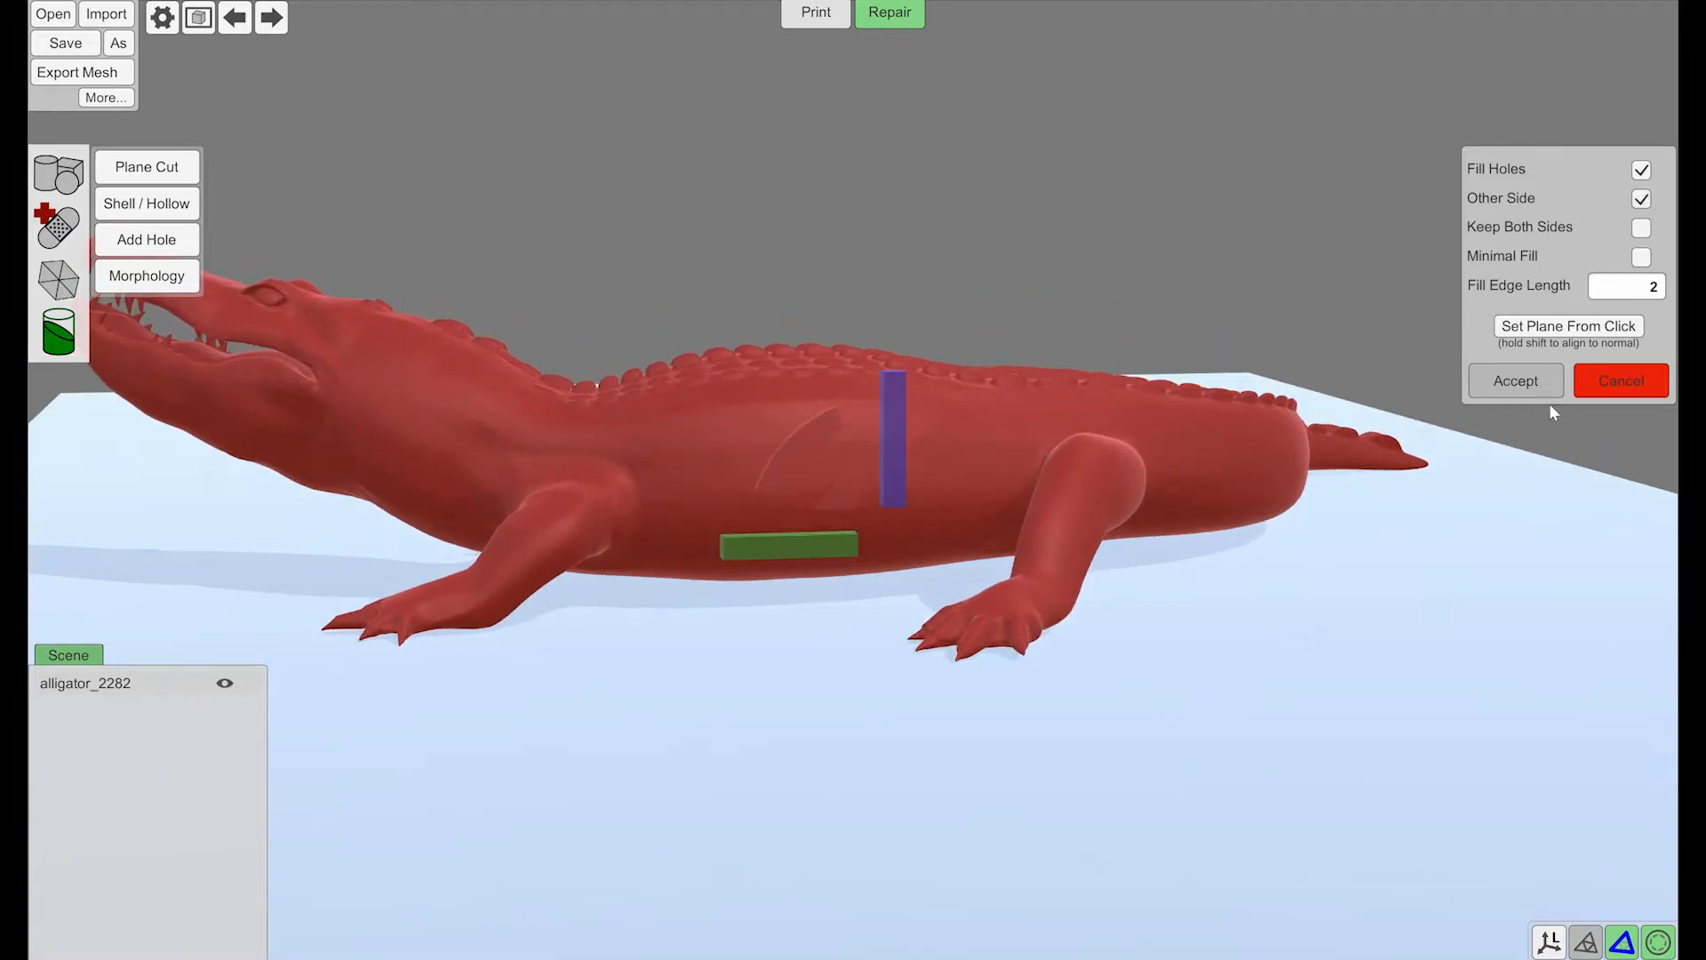
right_click_drag(1163, 572, 831, 810)
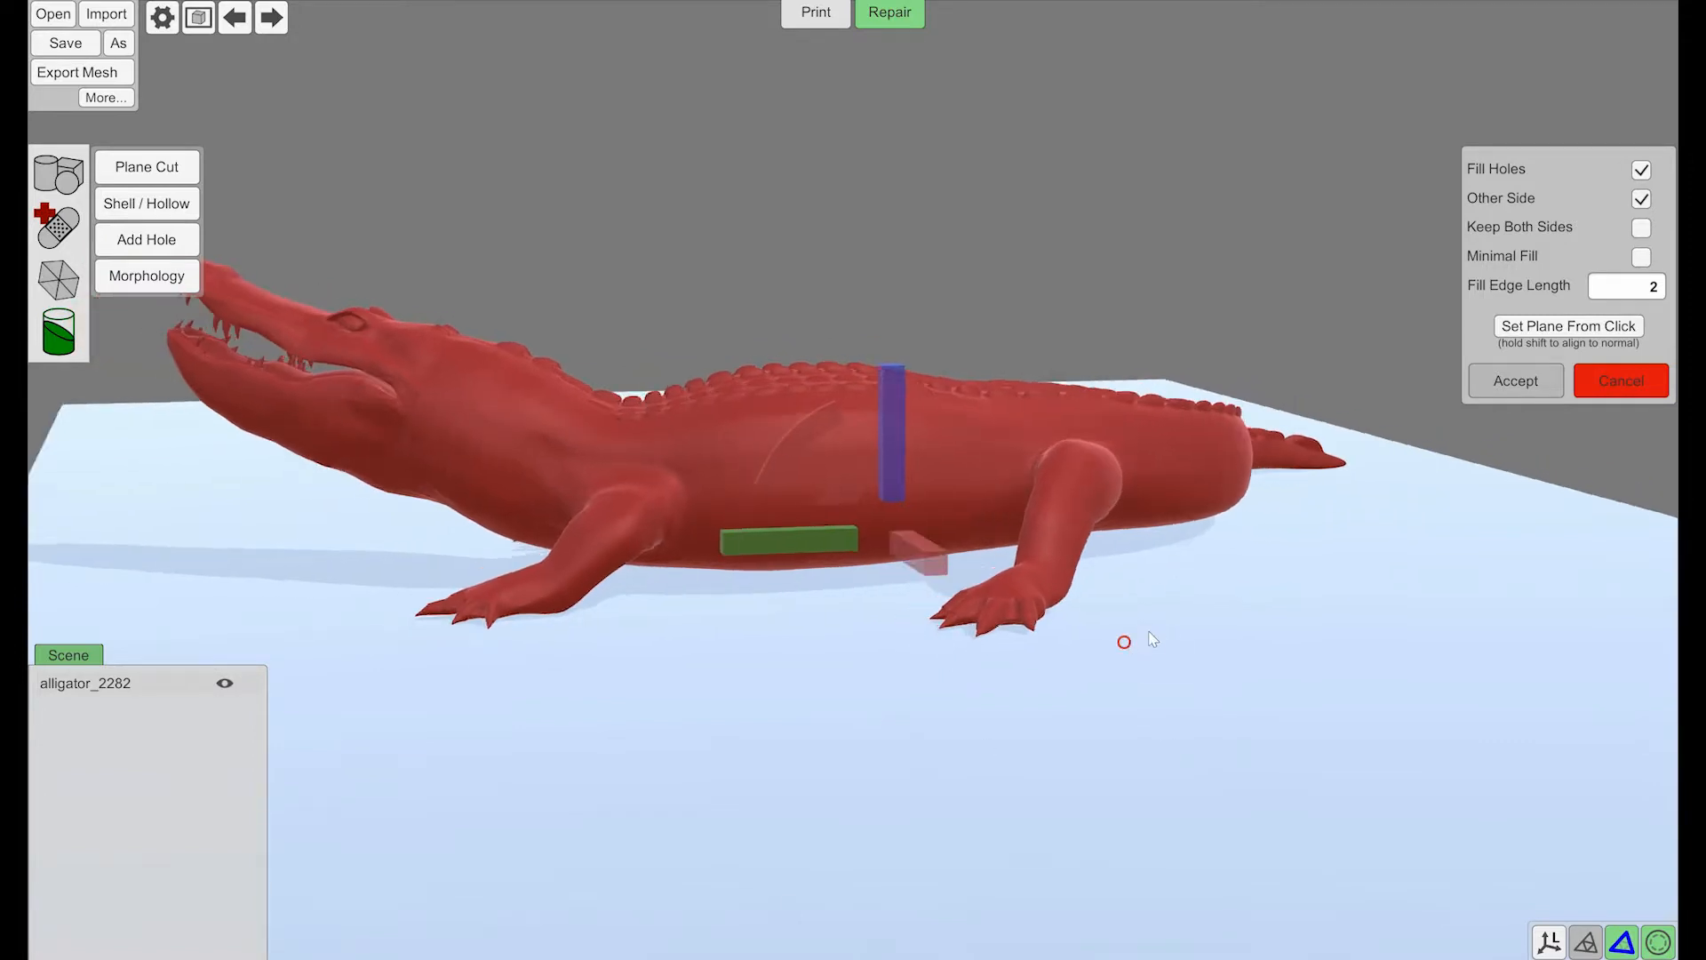
- Turn off Fill Holes for the plane cut through the alligator's feet and belly and accept it, leaving the cut open
right_click_drag(1123, 640, 1021, 585)
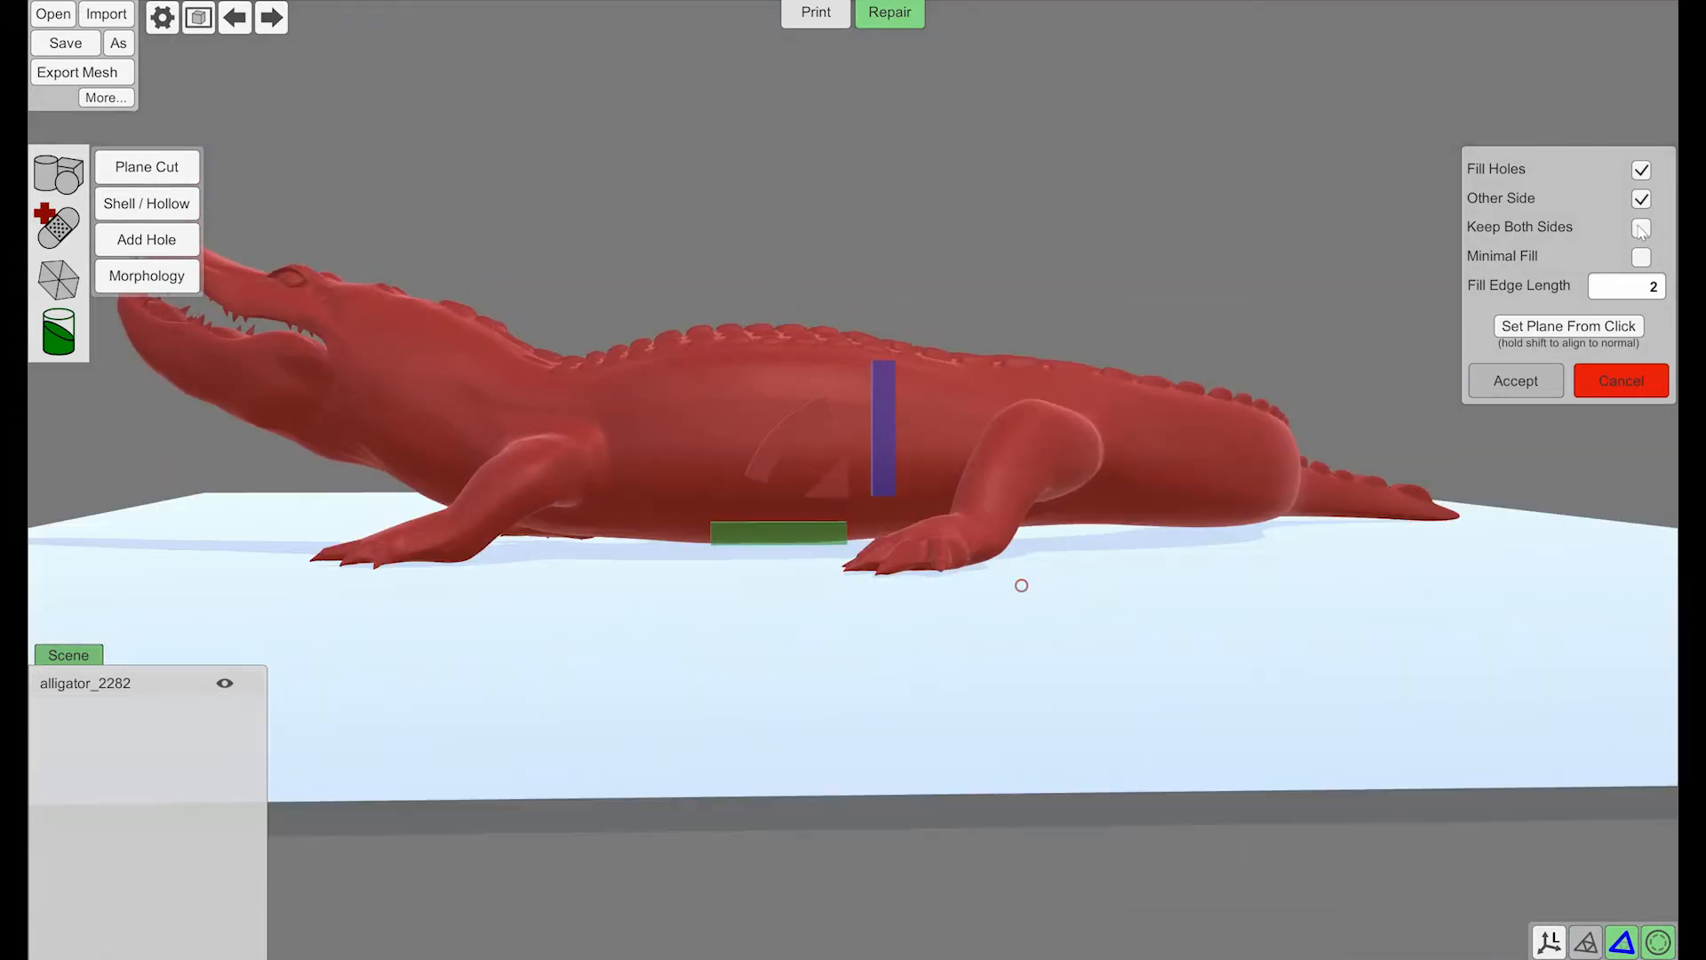
left_click(1639, 170)
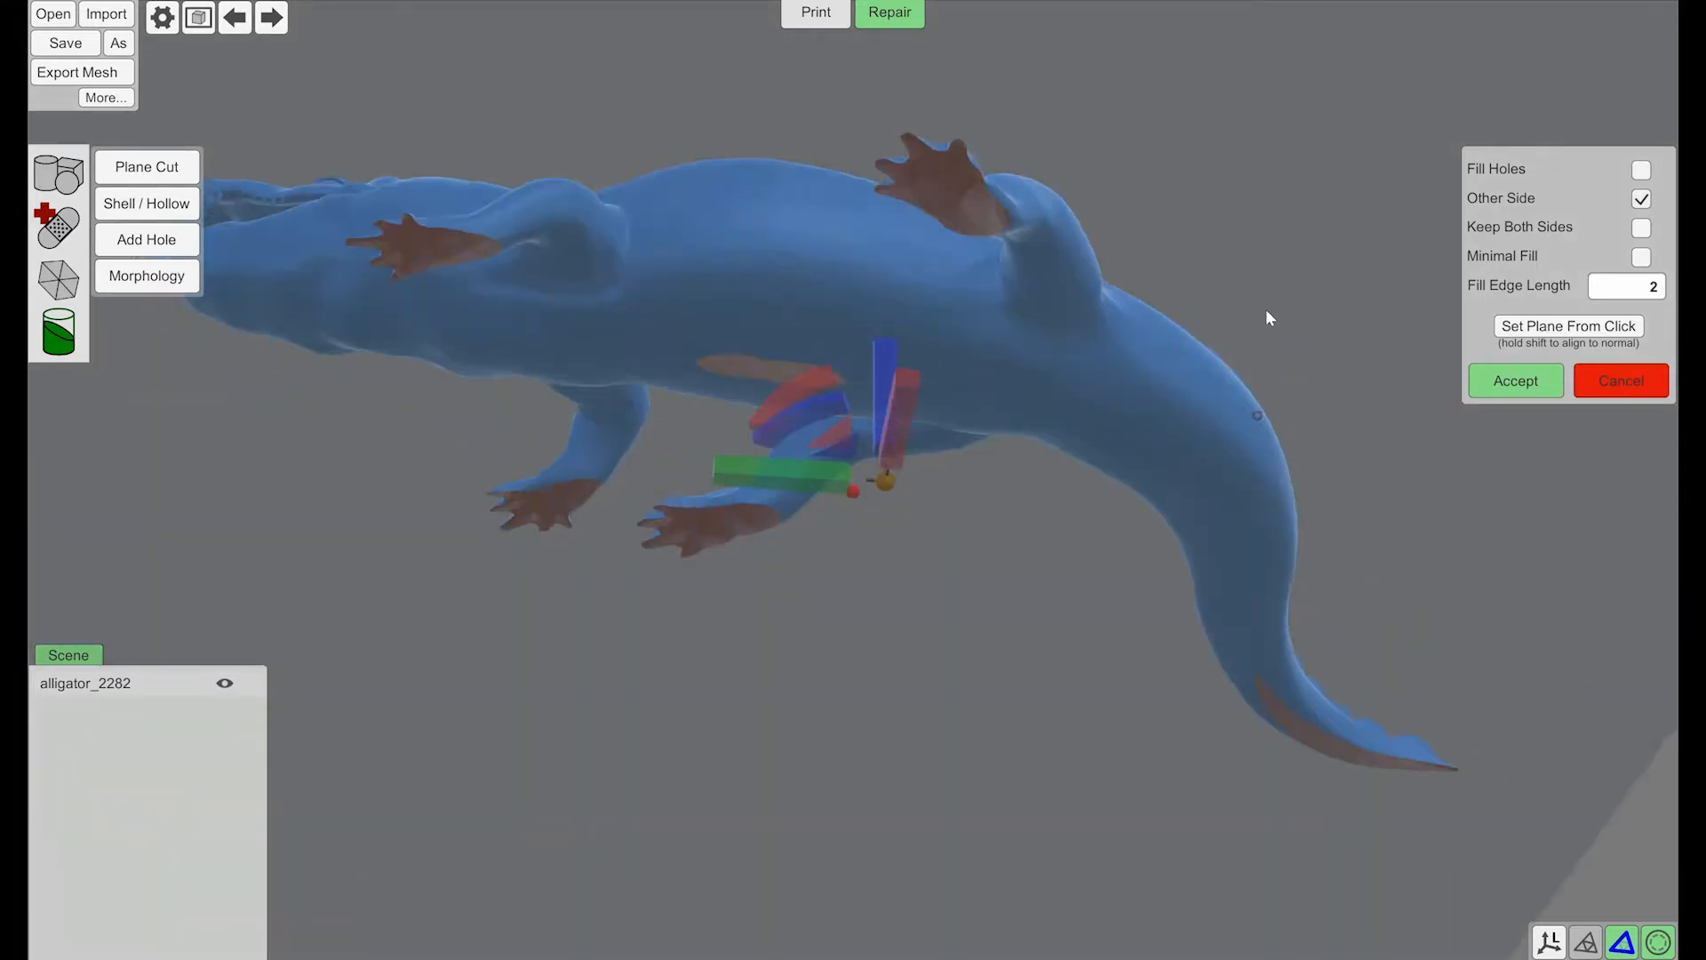
mouse_move(1265, 307)
right_mouse_down()
mouse_move(1258, 290)
mouse_move(1241, 301)
mouse_move(1262, 304)
right_mouse_up()
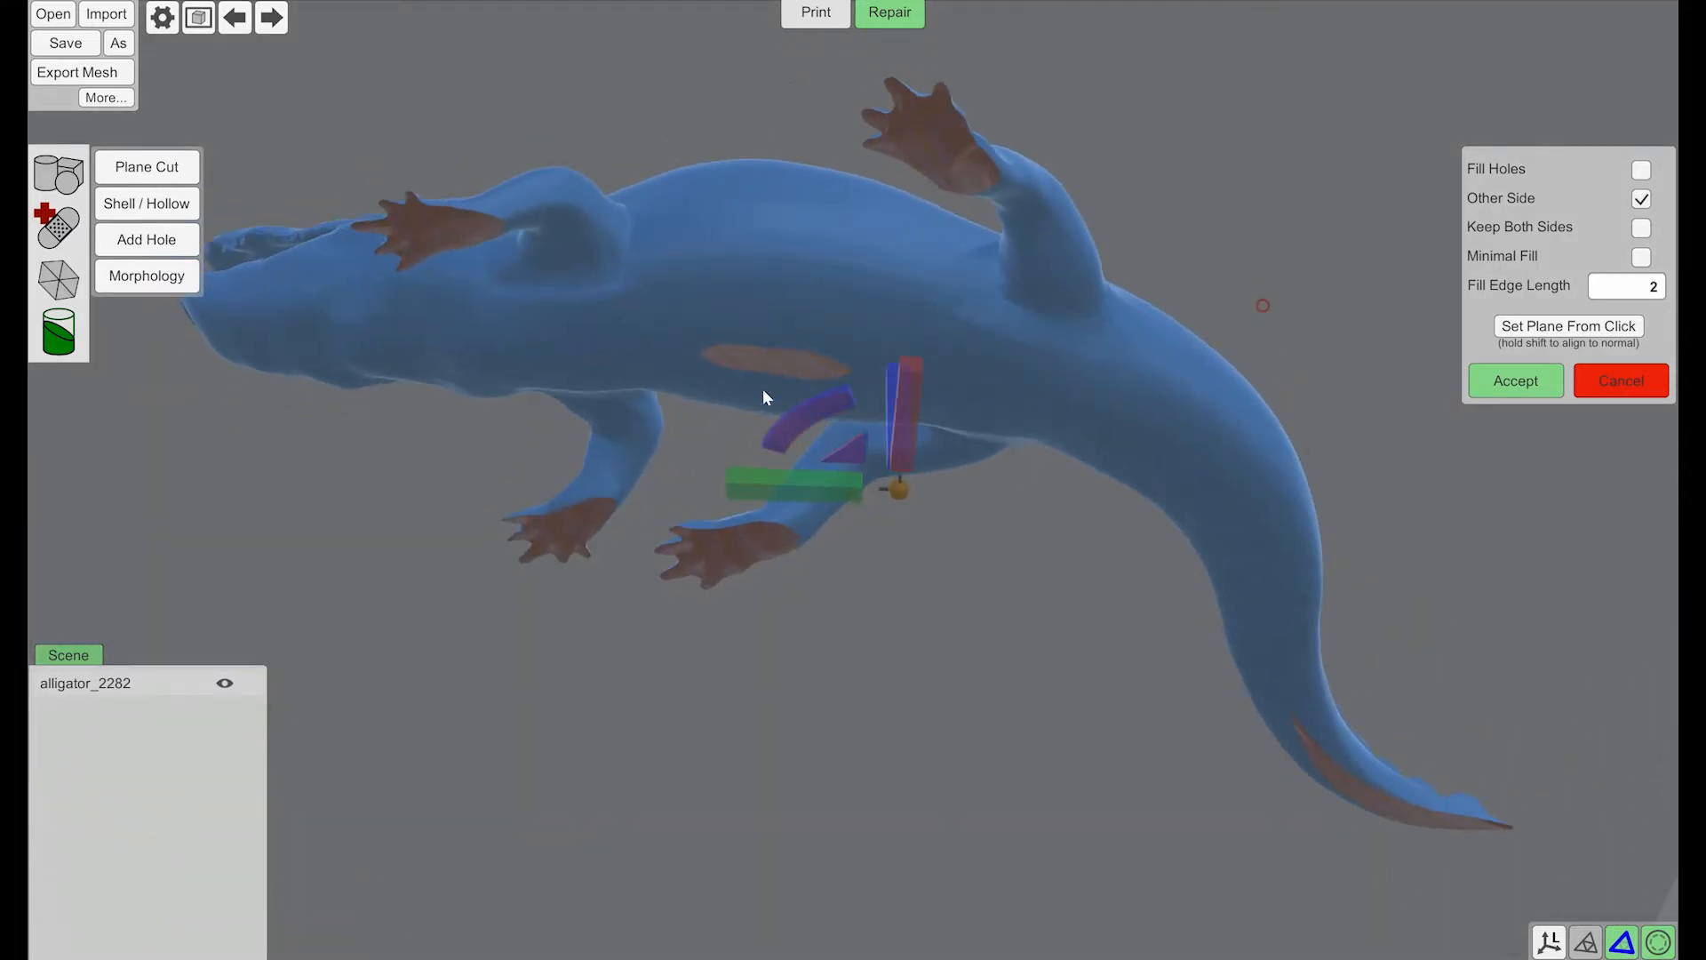
right_click_drag(872, 259, 1013, 467)
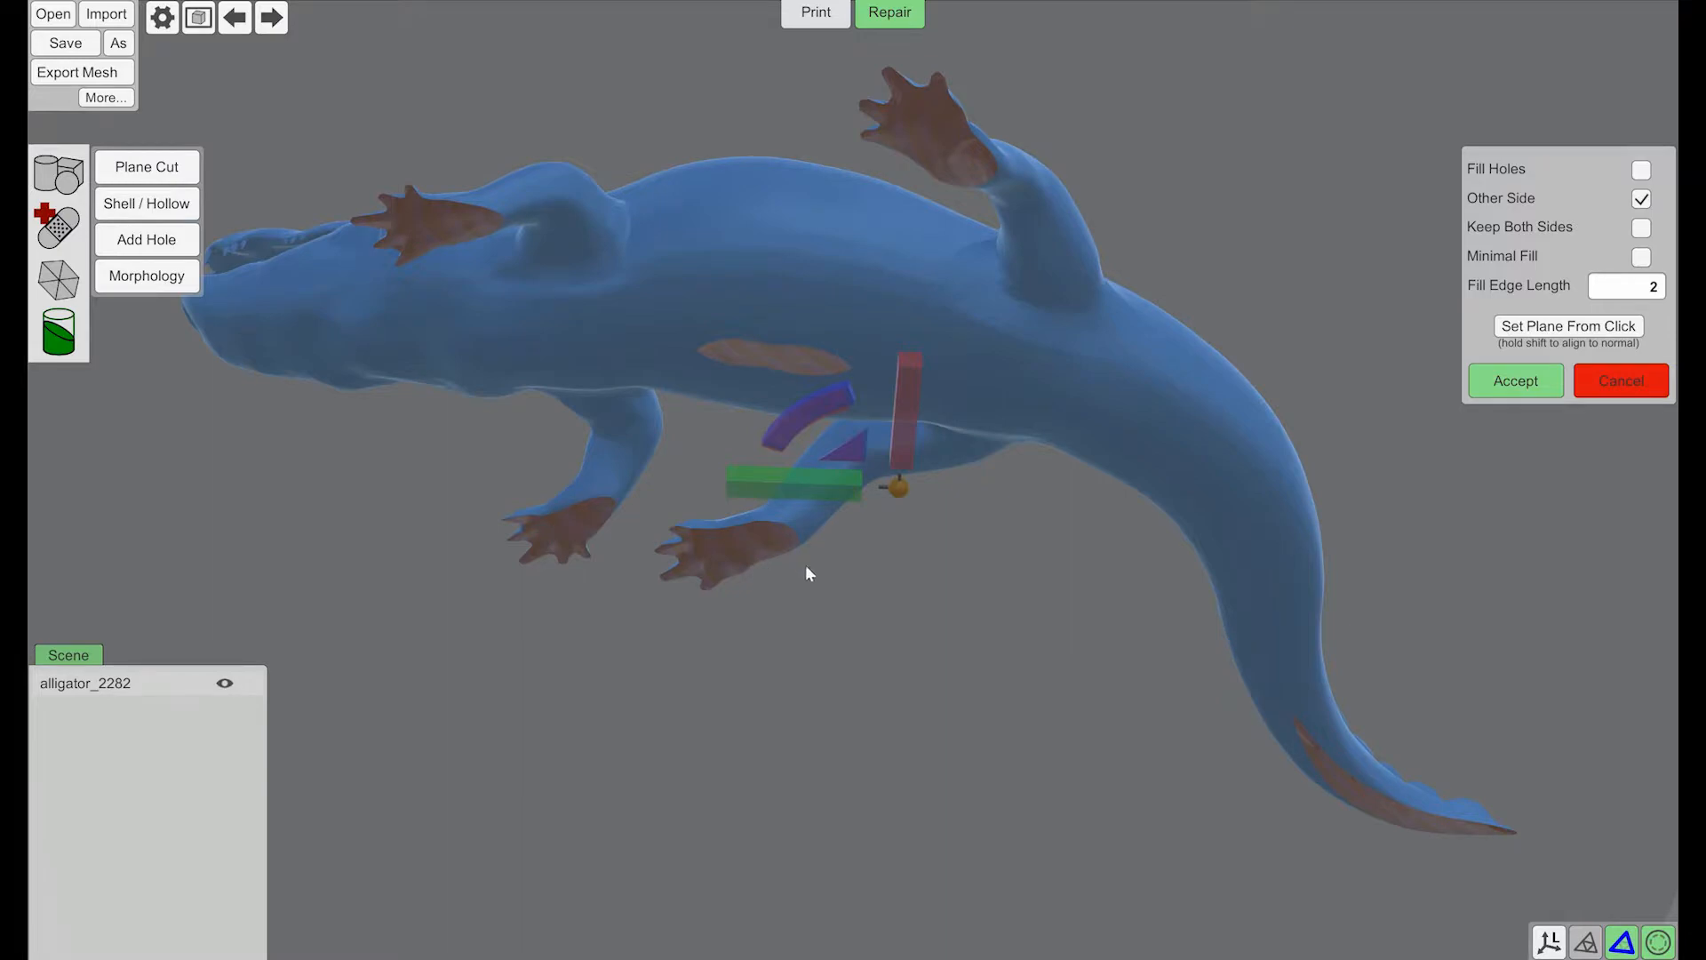
right_click_drag(806, 572, 963, 552)
right_click_drag(884, 145, 1027, 312)
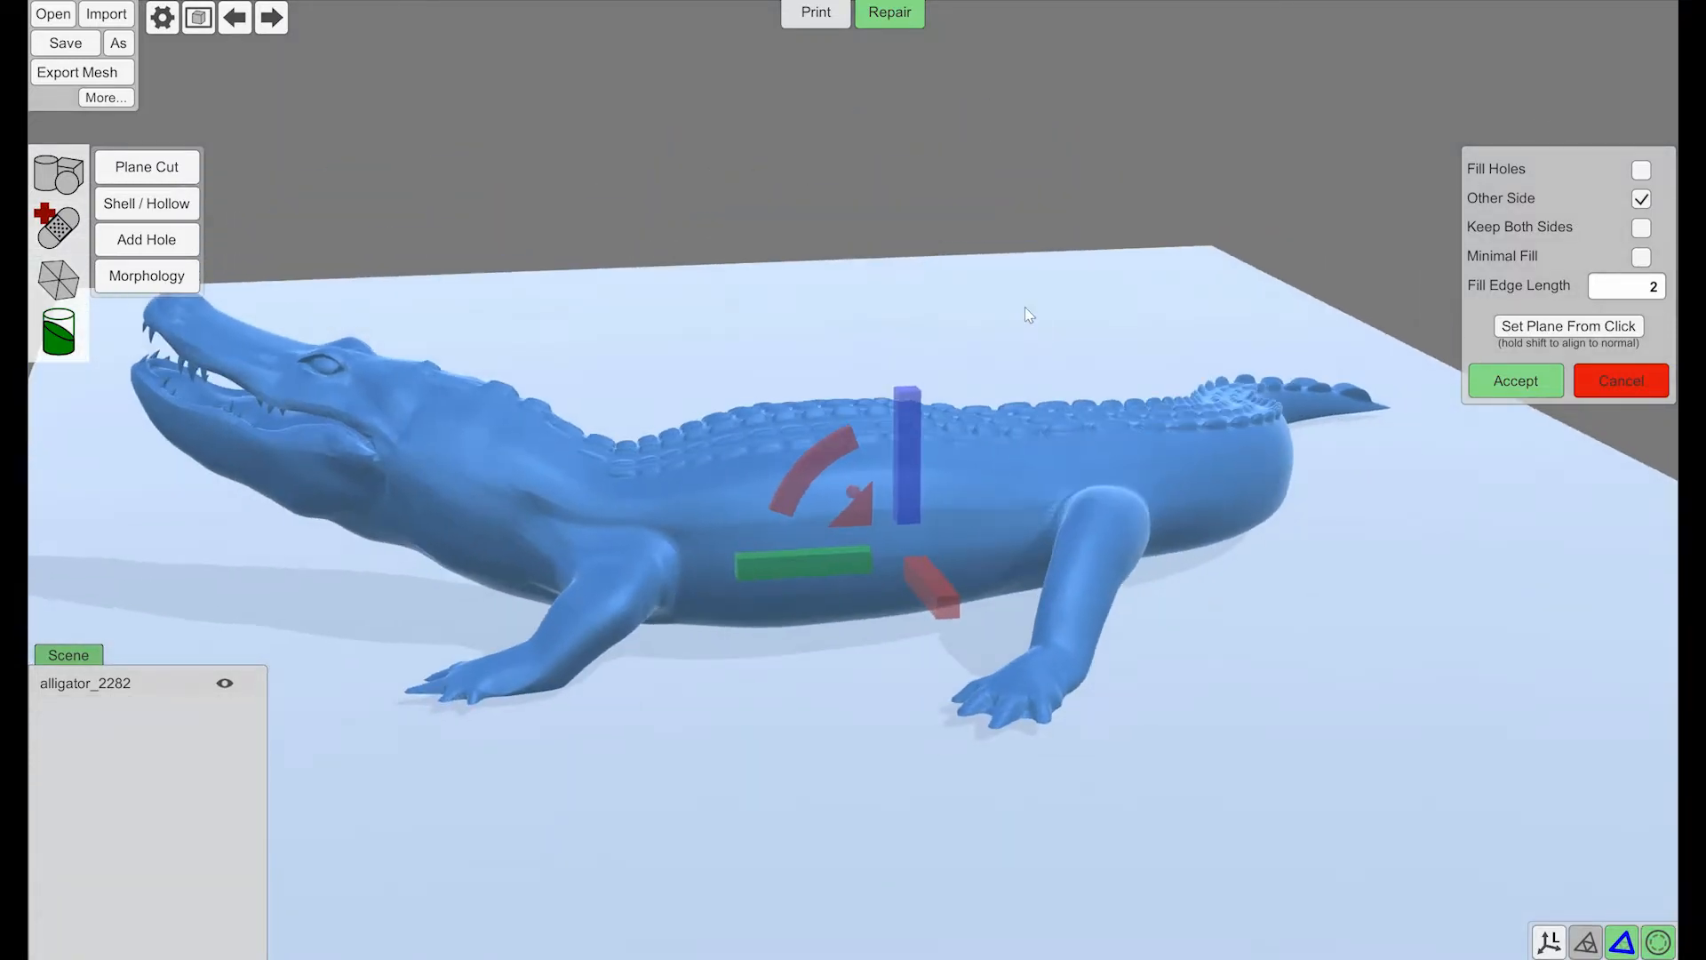
left_click(1533, 391)
right_click_drag(1533, 391, 1288, 385)
right_click_drag(830, 229, 1154, 539)
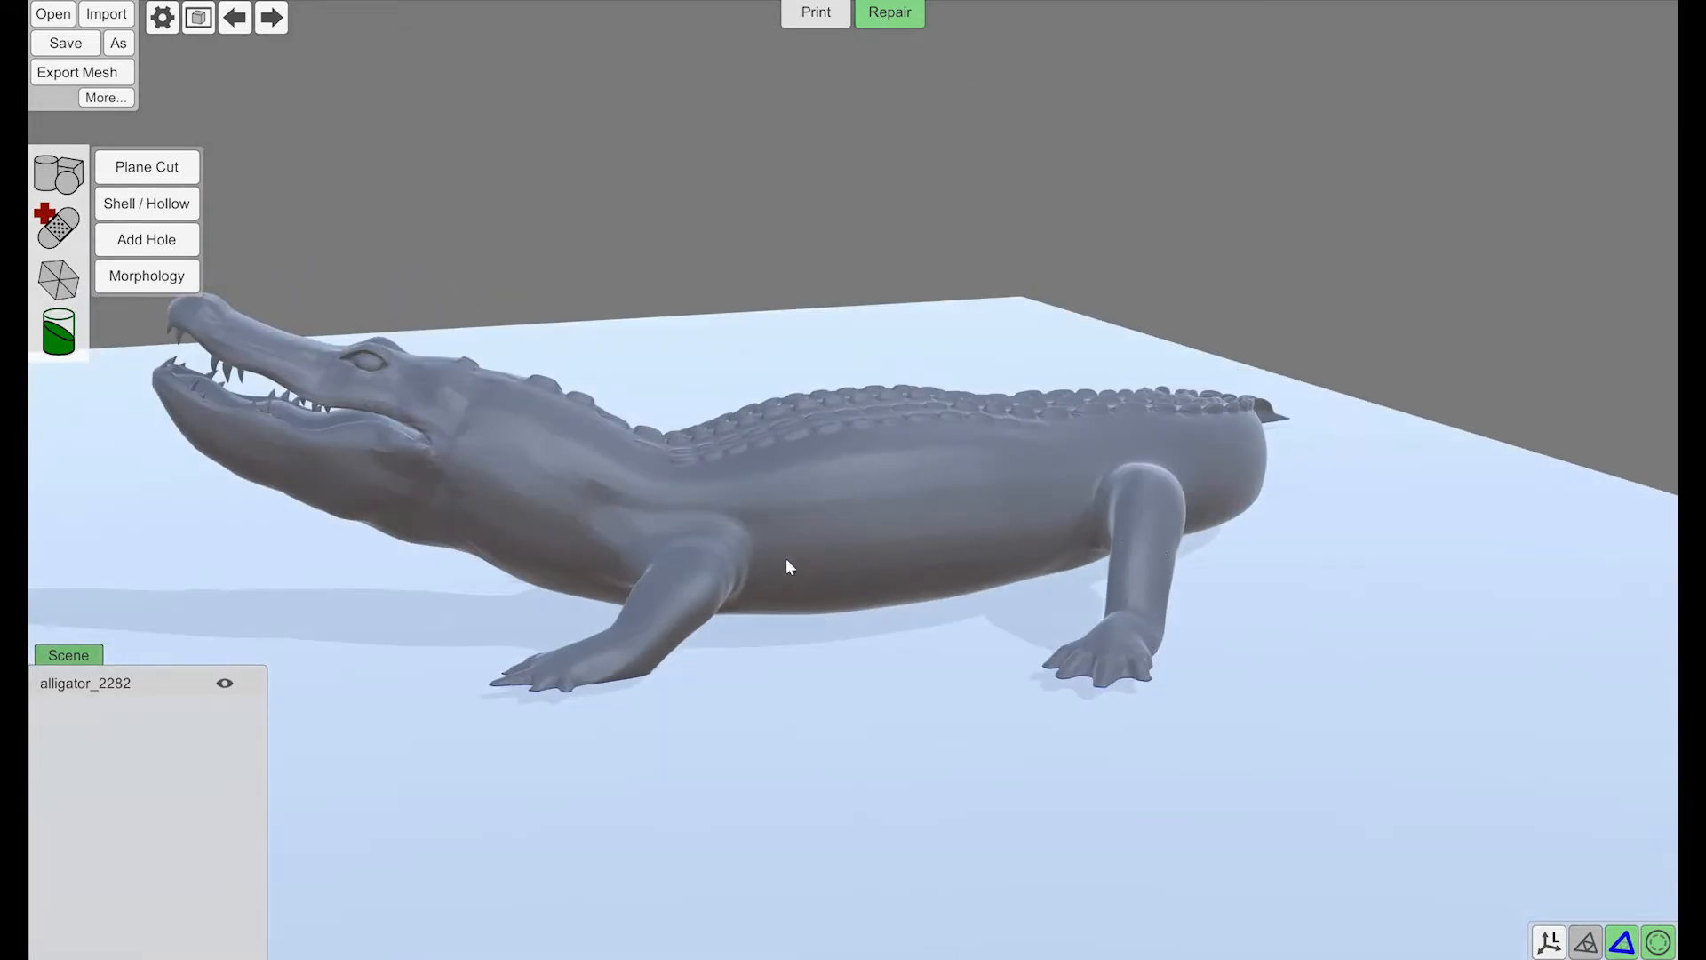
right_click_drag(786, 567, 736, 333)
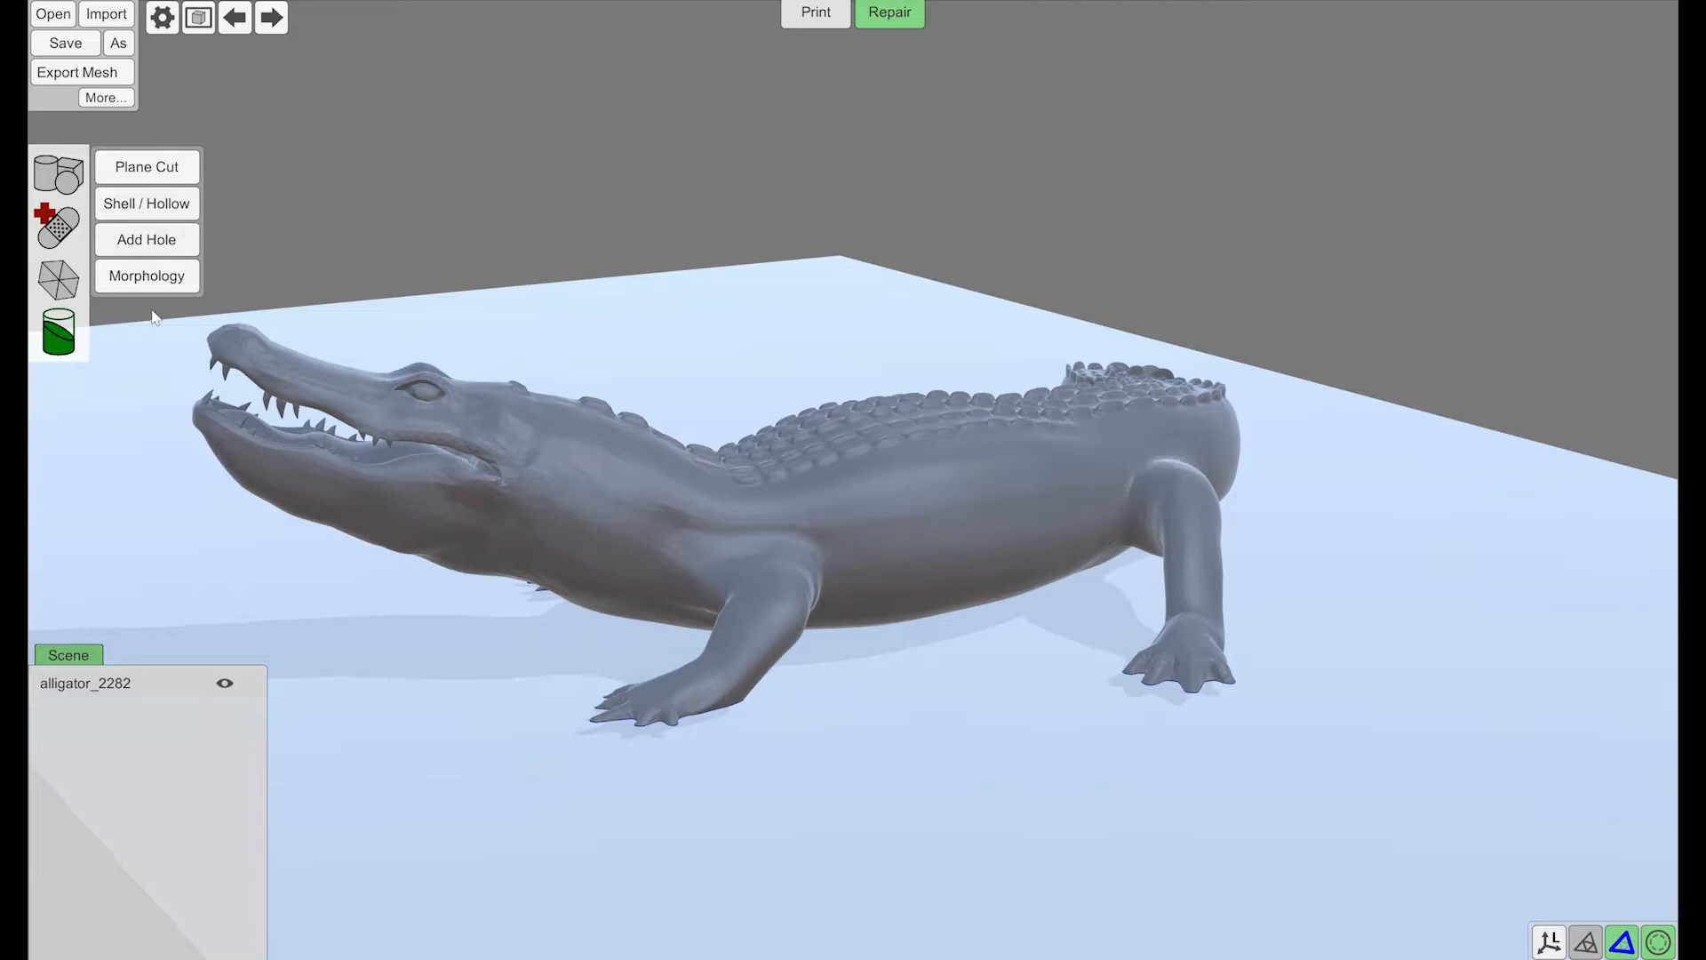
- Try filling the belly and tail openings individually with the Minimal fill type, and discard the fills
left_click(60, 229)
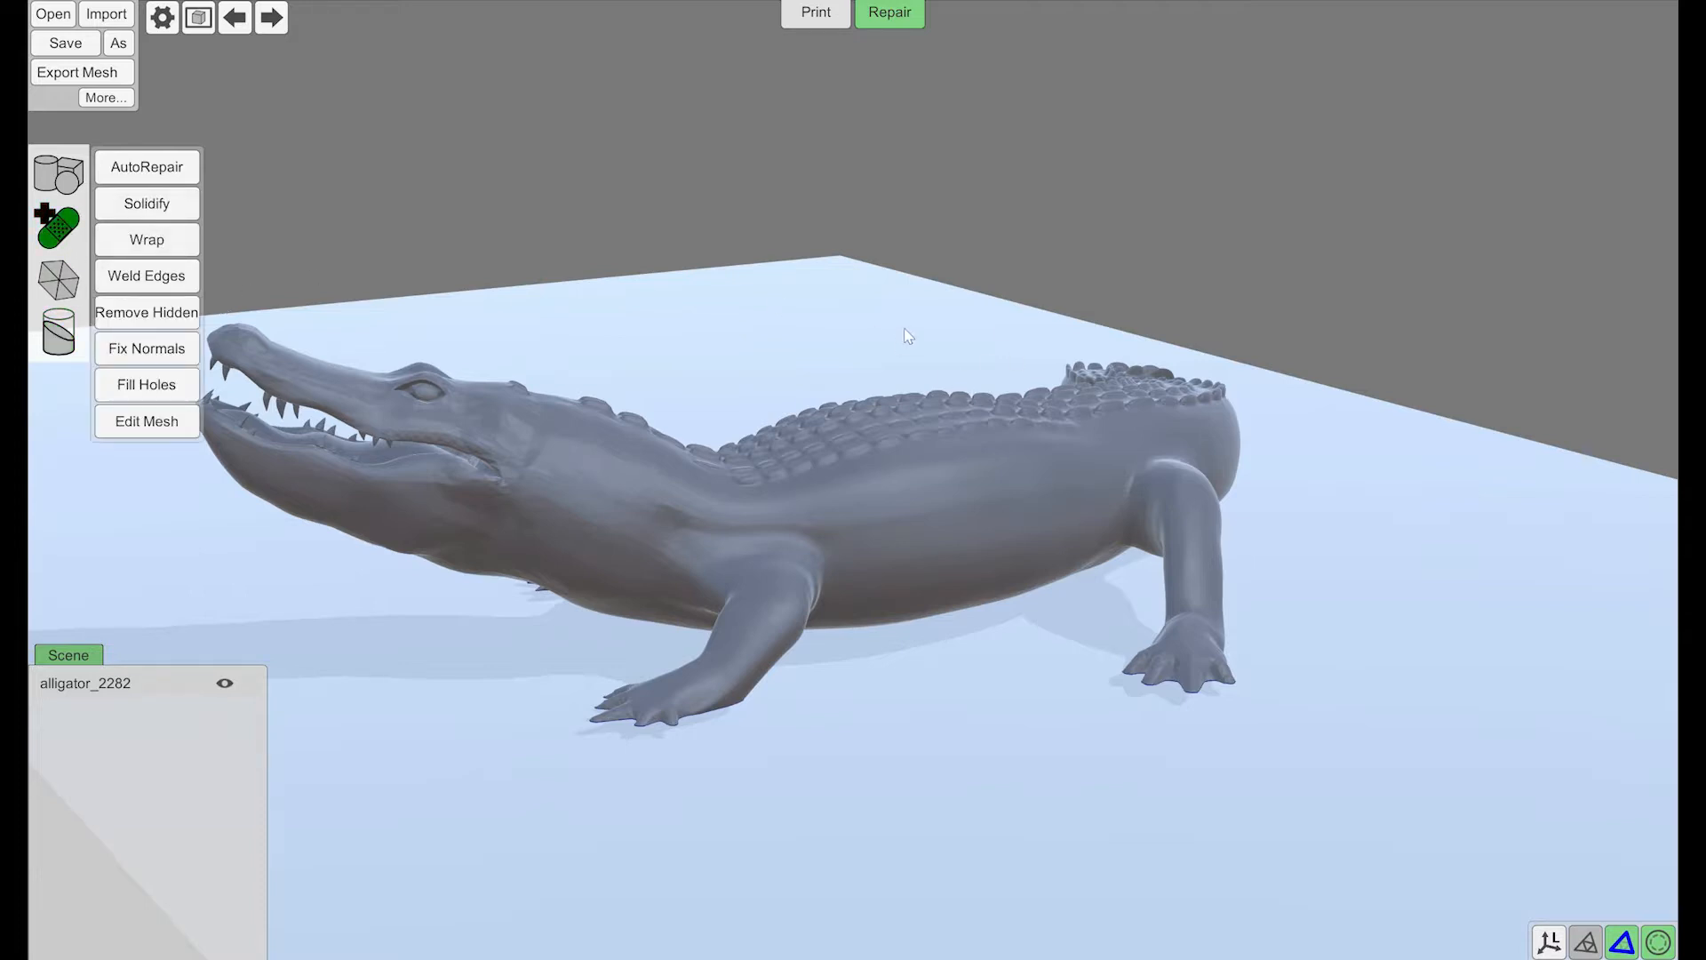
left_click(58, 280)
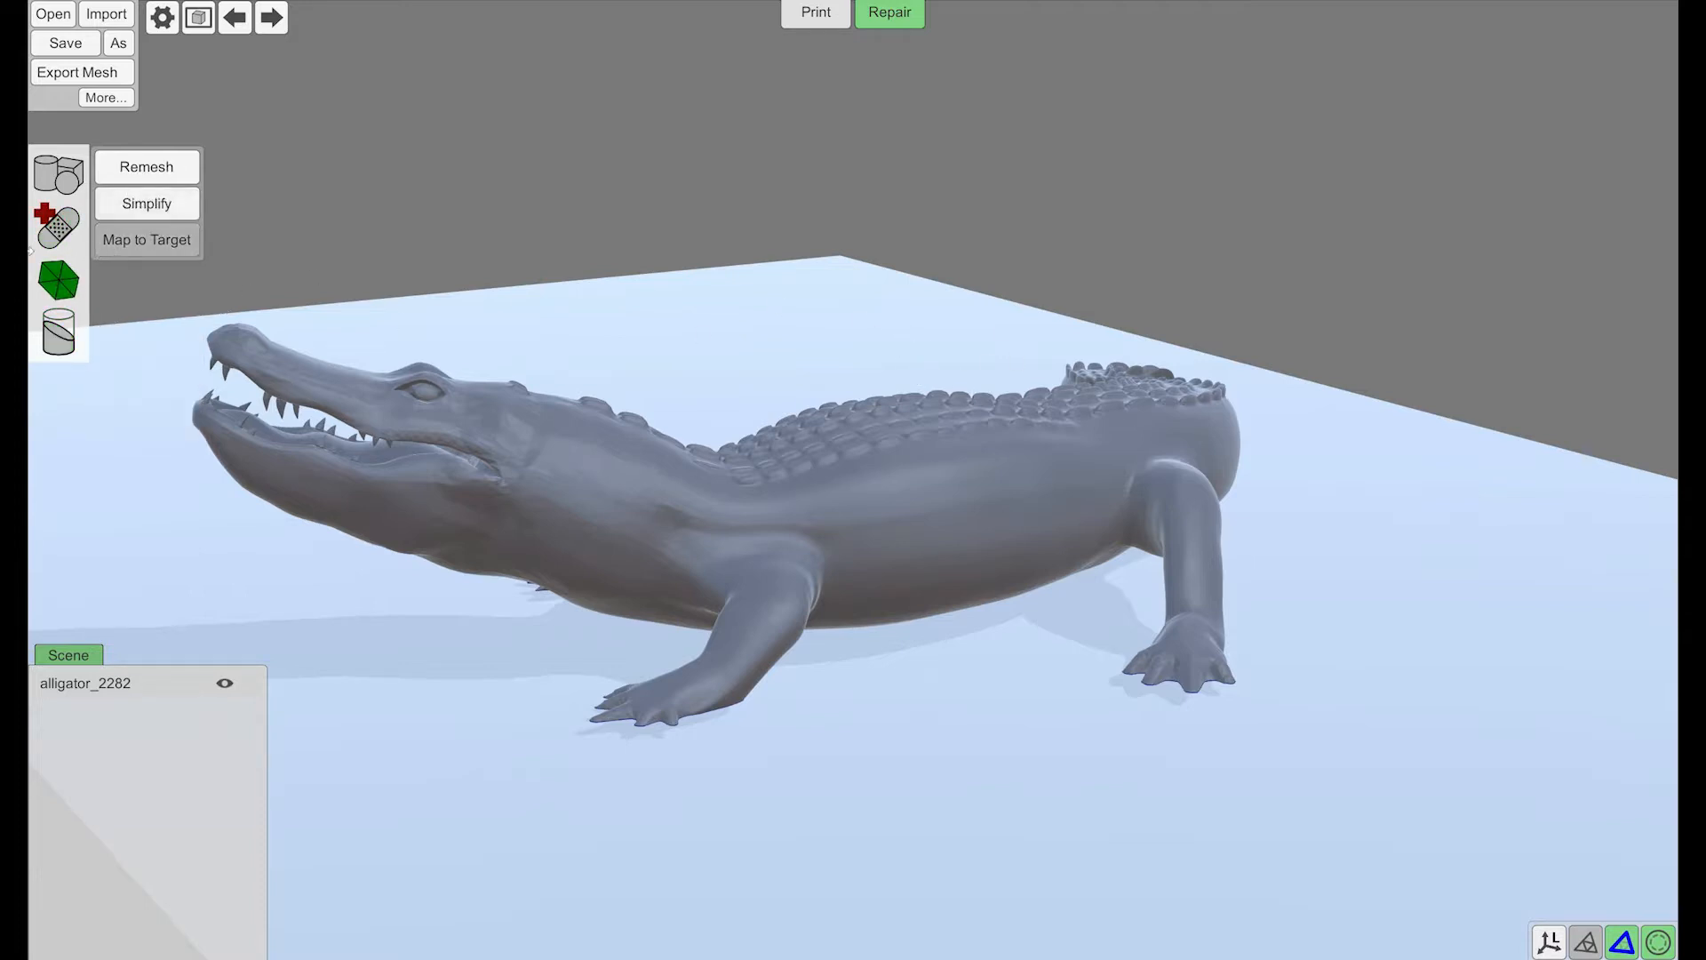
left_click(70, 228)
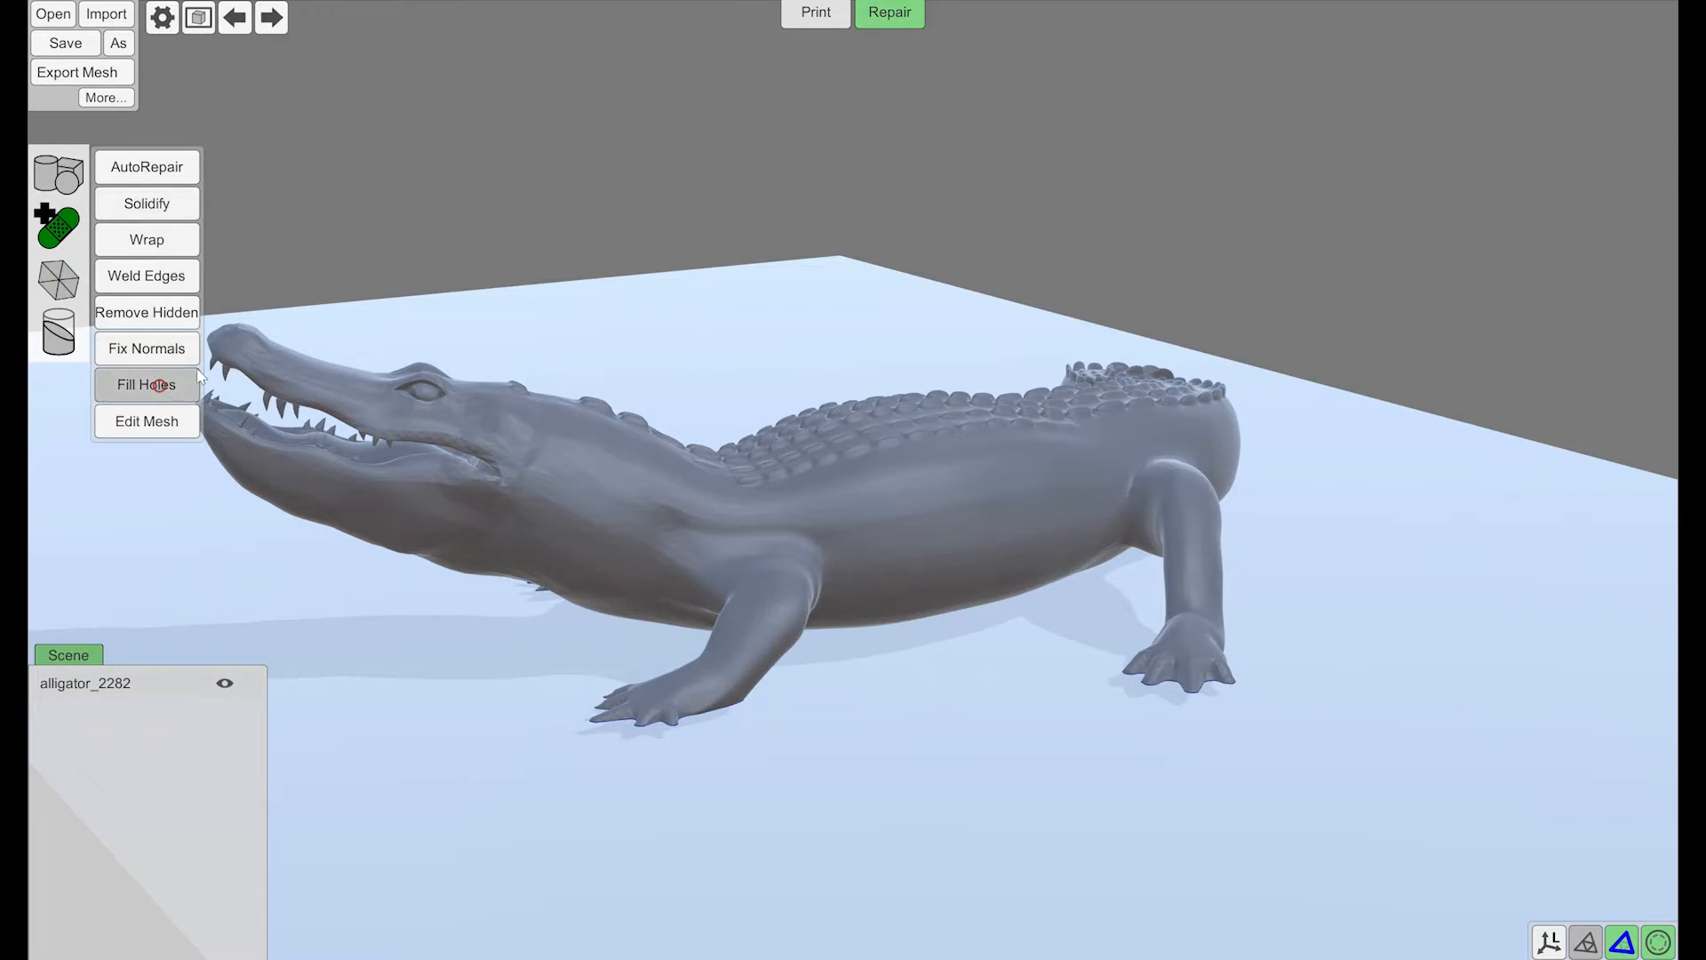
left_click(147, 384)
left_click_drag(759, 352, 968, 201)
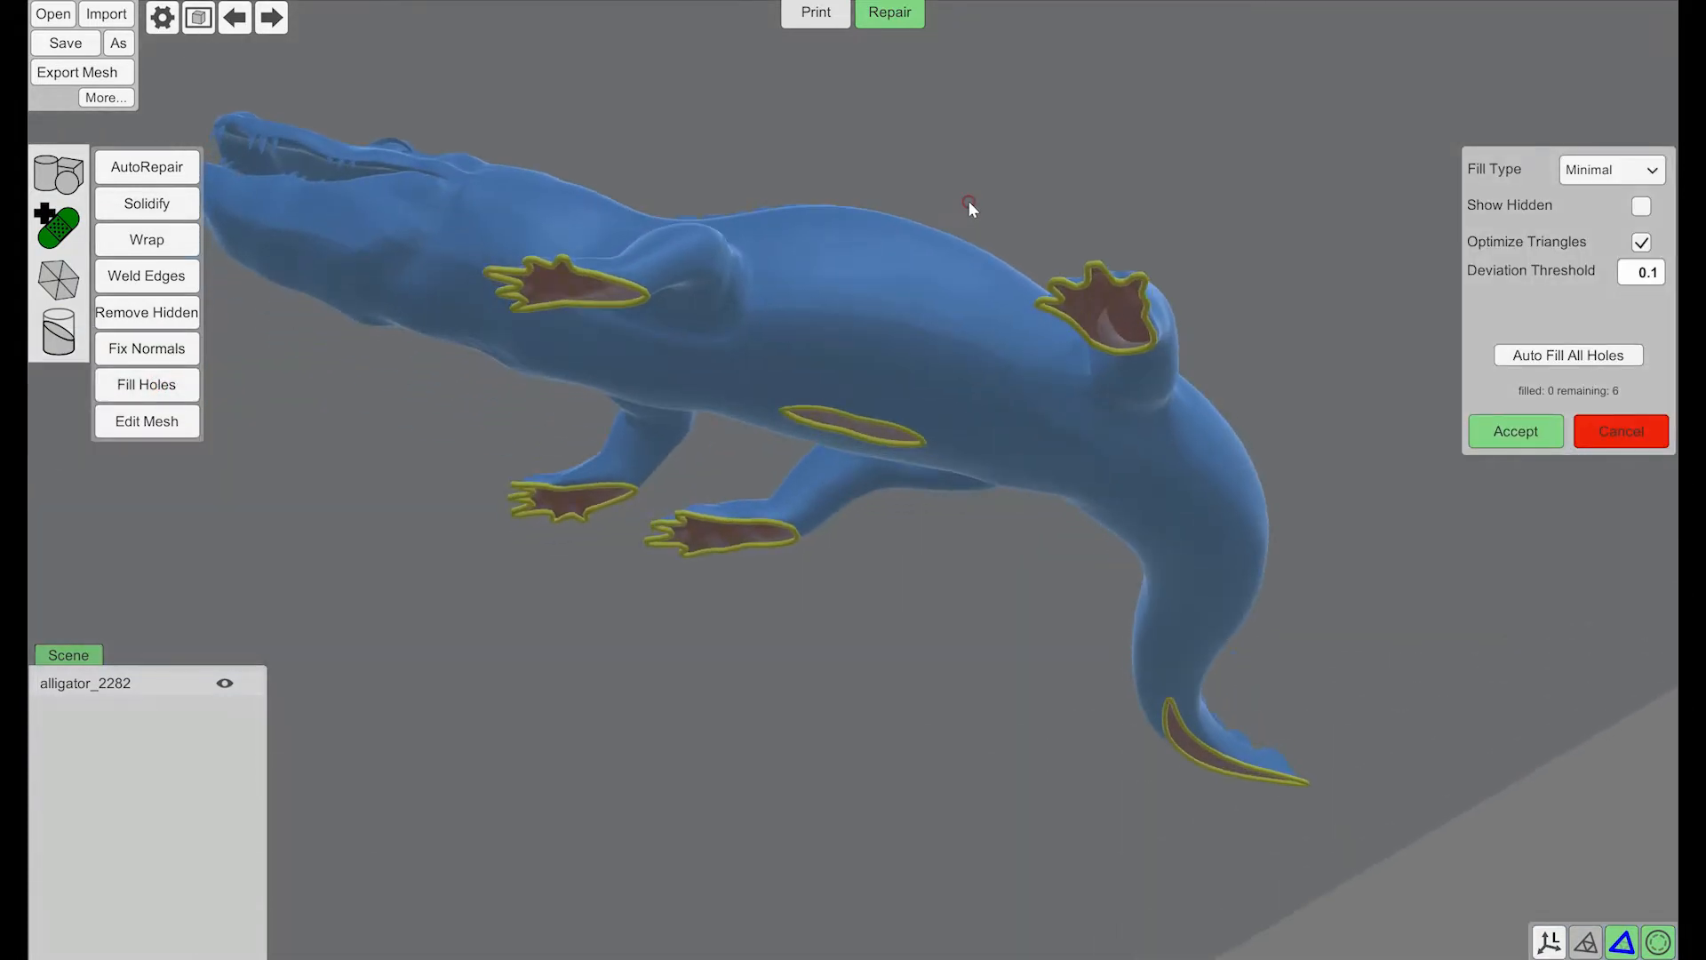
left_click(897, 428)
left_click_drag(1036, 529, 1098, 571)
left_click(1267, 759)
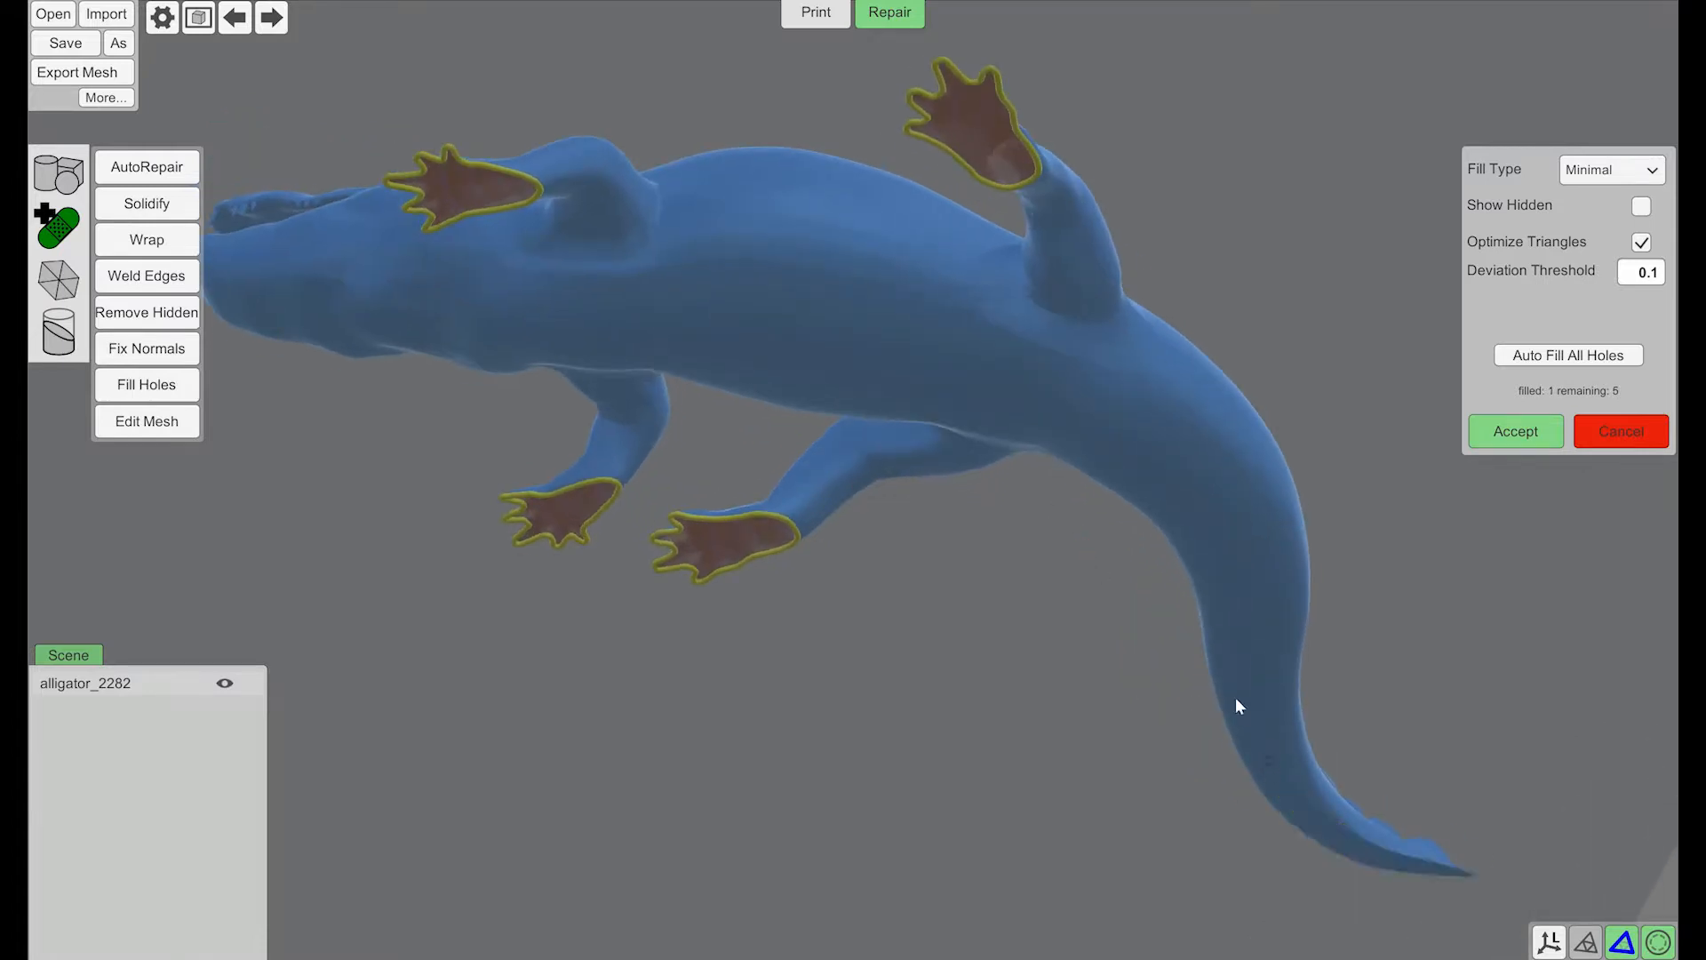
left_click_drag(1235, 699, 1202, 281)
right_click_drag(1200, 273, 1204, 355)
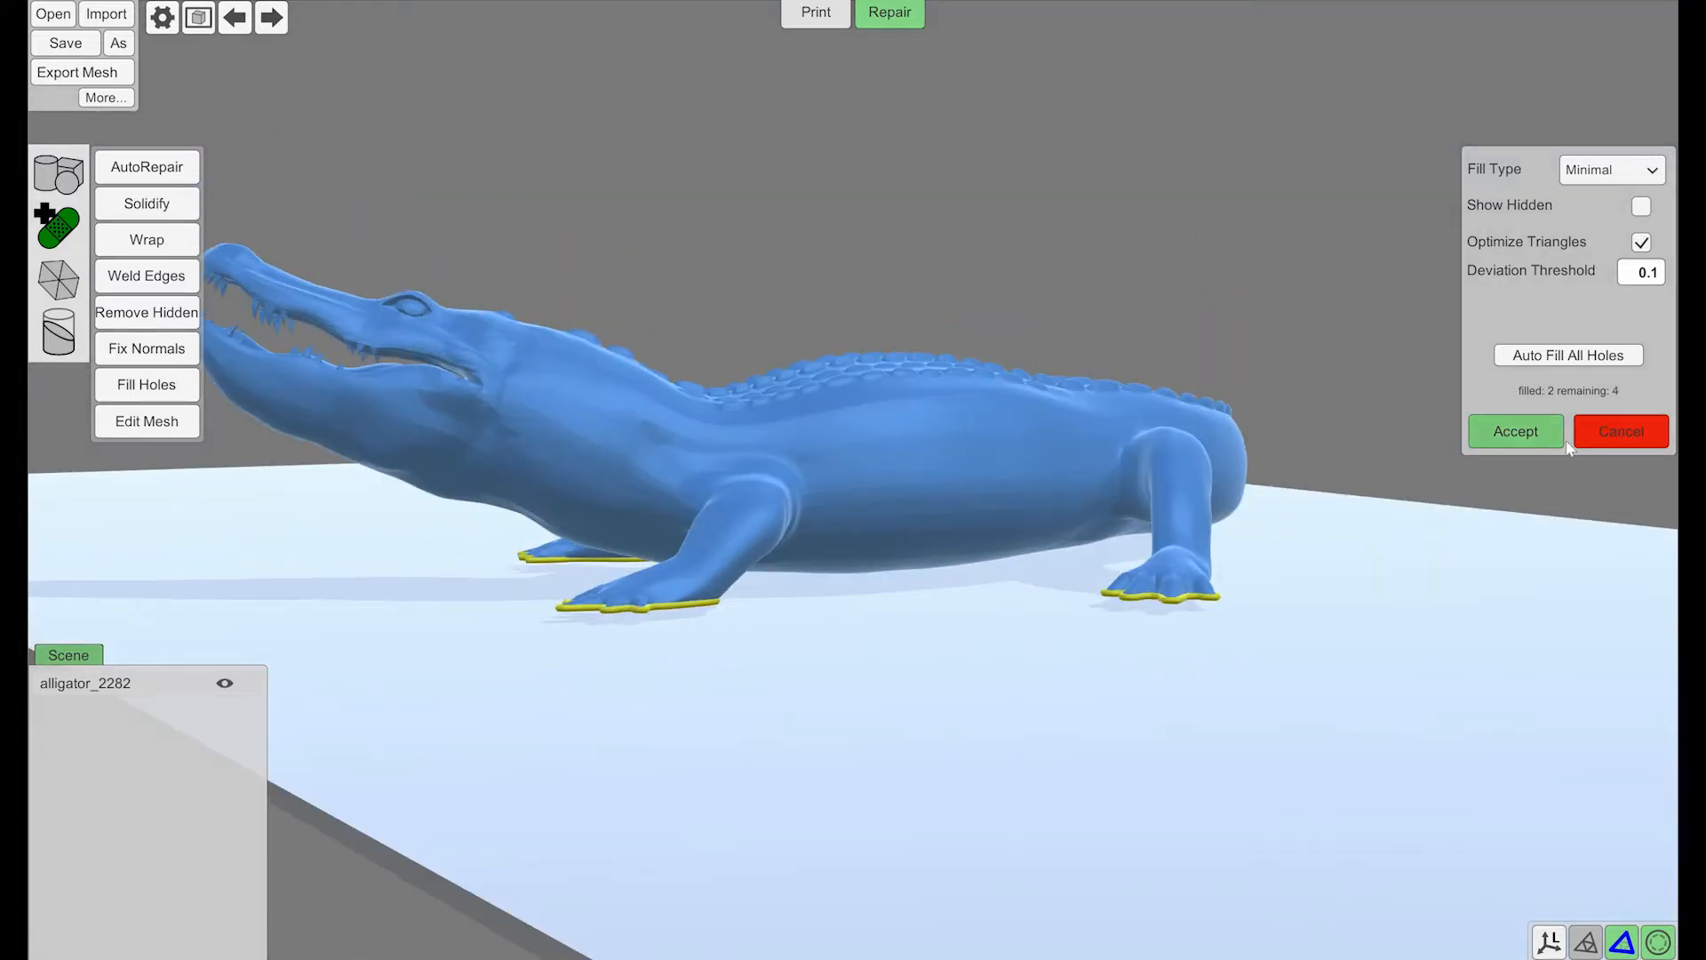
right_click_drag(949, 398, 1054, 395)
left_click(1612, 432)
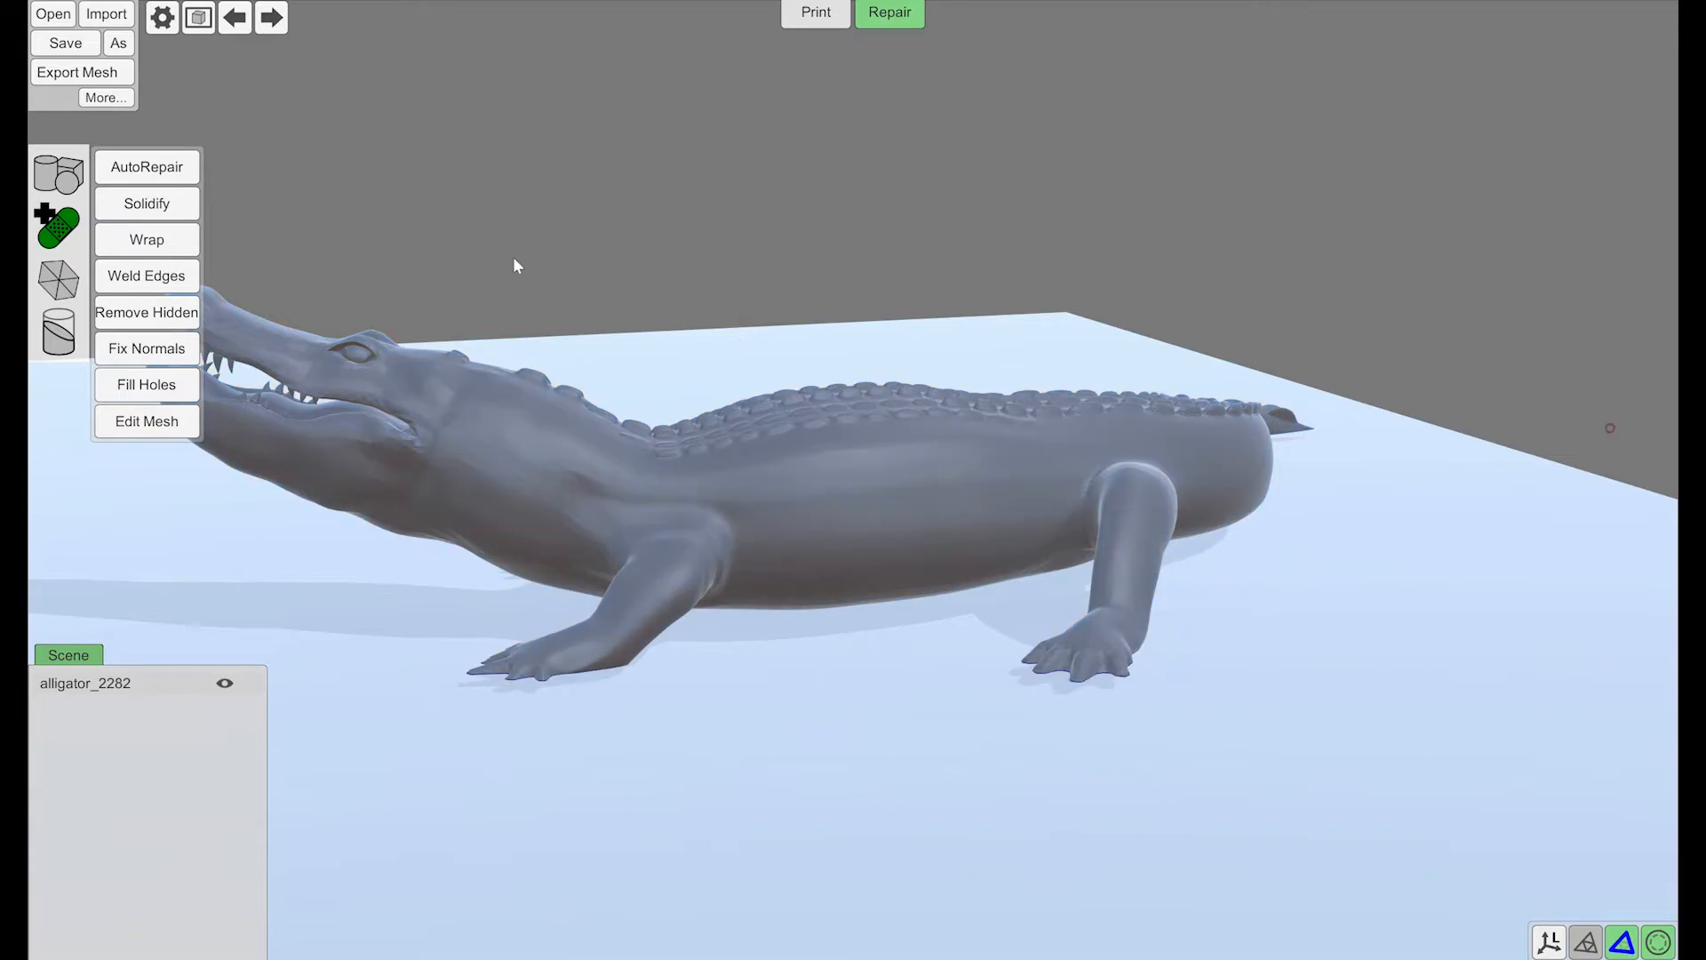
- Run AutoRepair on the cut alligator with Inside Mode None and Replace Input on, and accept the repair
right_click_drag(514, 258, 749, 259)
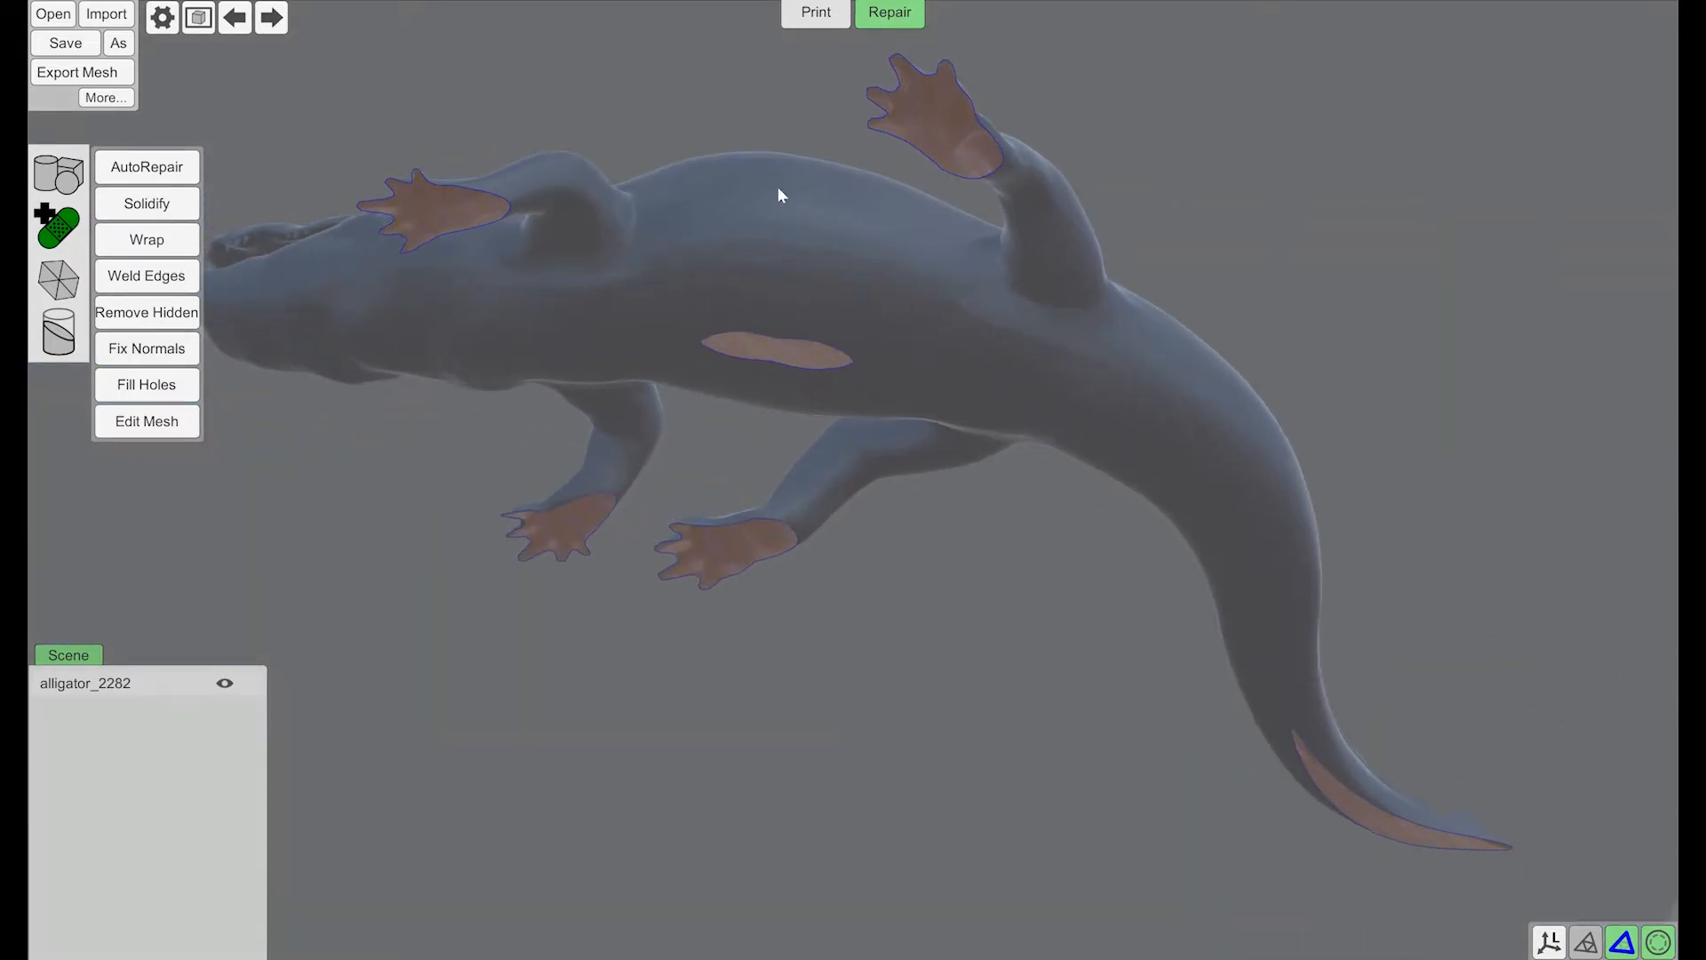
left_click(144, 169)
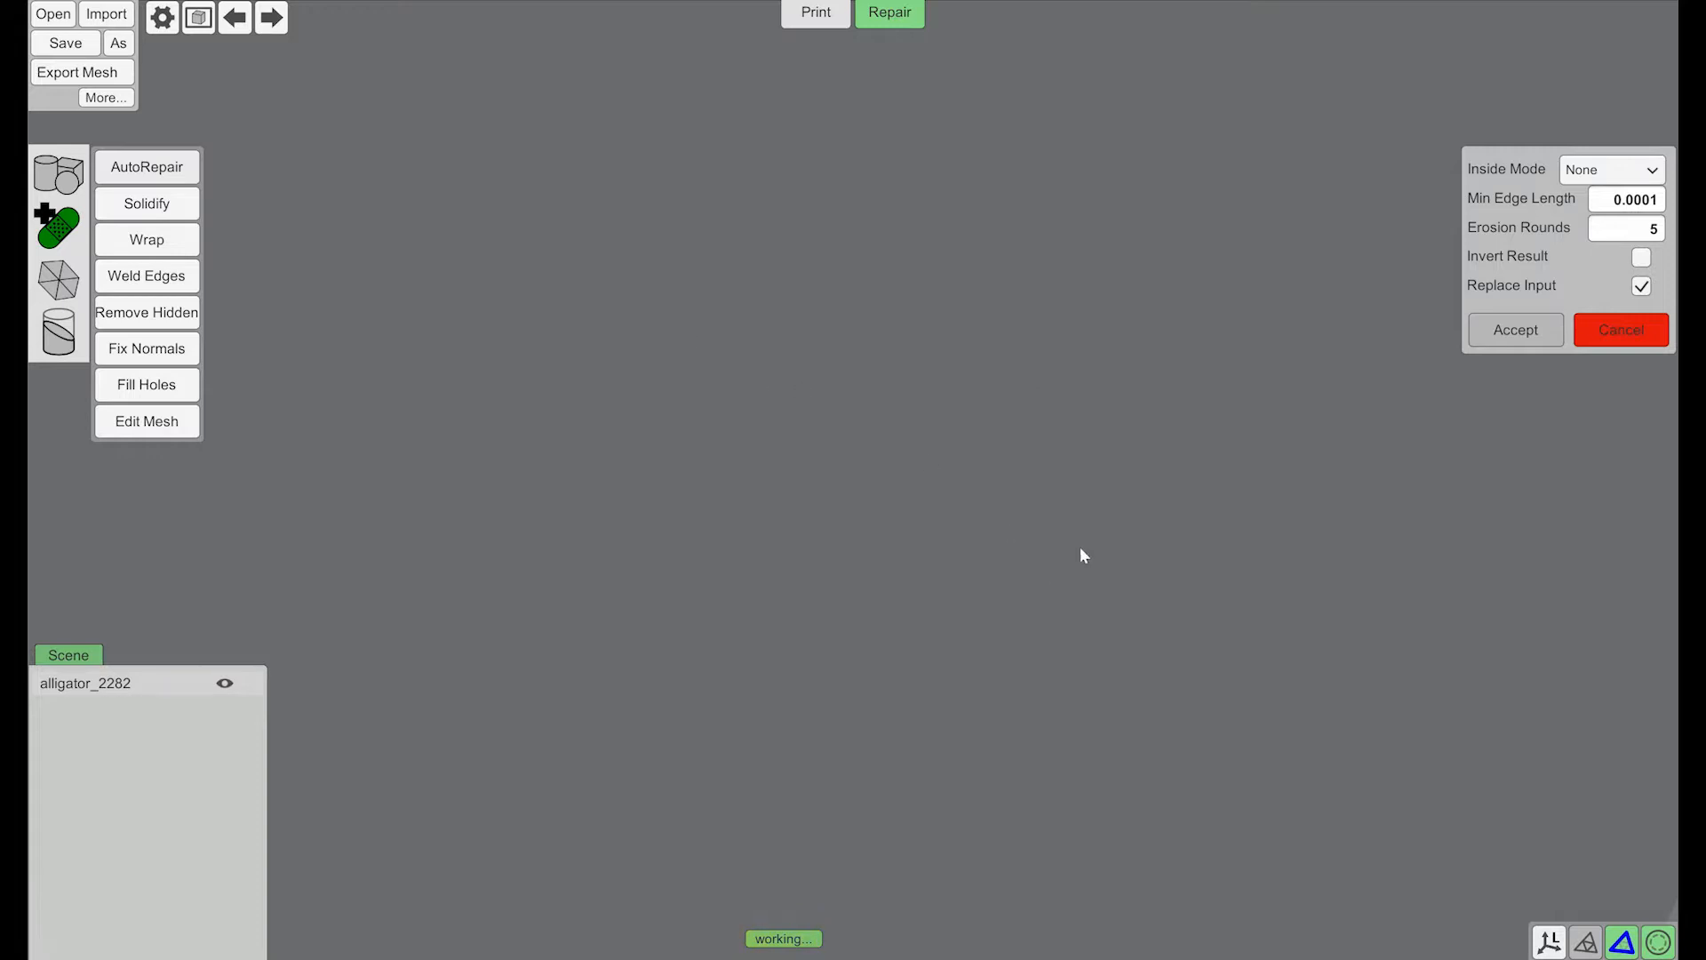
mouse_move(643, 264)
right_mouse_down()
mouse_move(704, 248)
mouse_move(668, 245)
mouse_move(676, 265)
right_mouse_up()
right_click_drag(844, 284, 928, 423)
left_click(1515, 337)
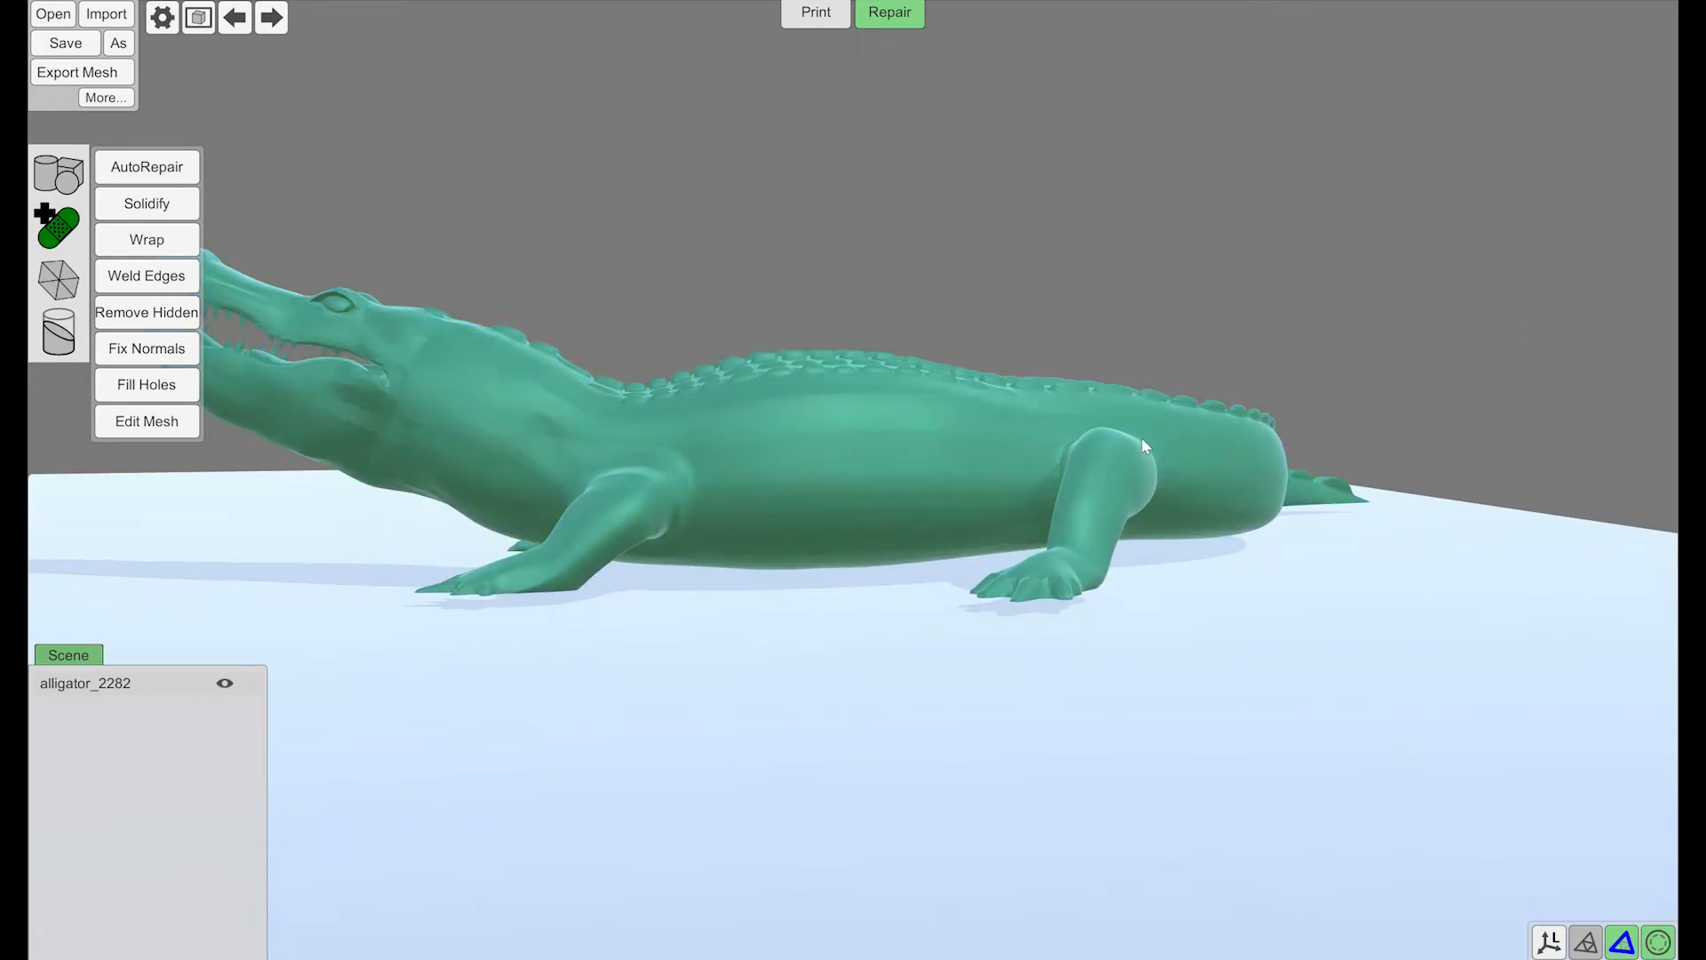
right_click_drag(1141, 437, 858, 690)
right_click_drag(770, 642, 924, 425)
- Delete the repaired alligator and import alligator_228.stl from the meshes folder, simplified to 25000 triangles
left_click(940, 445)
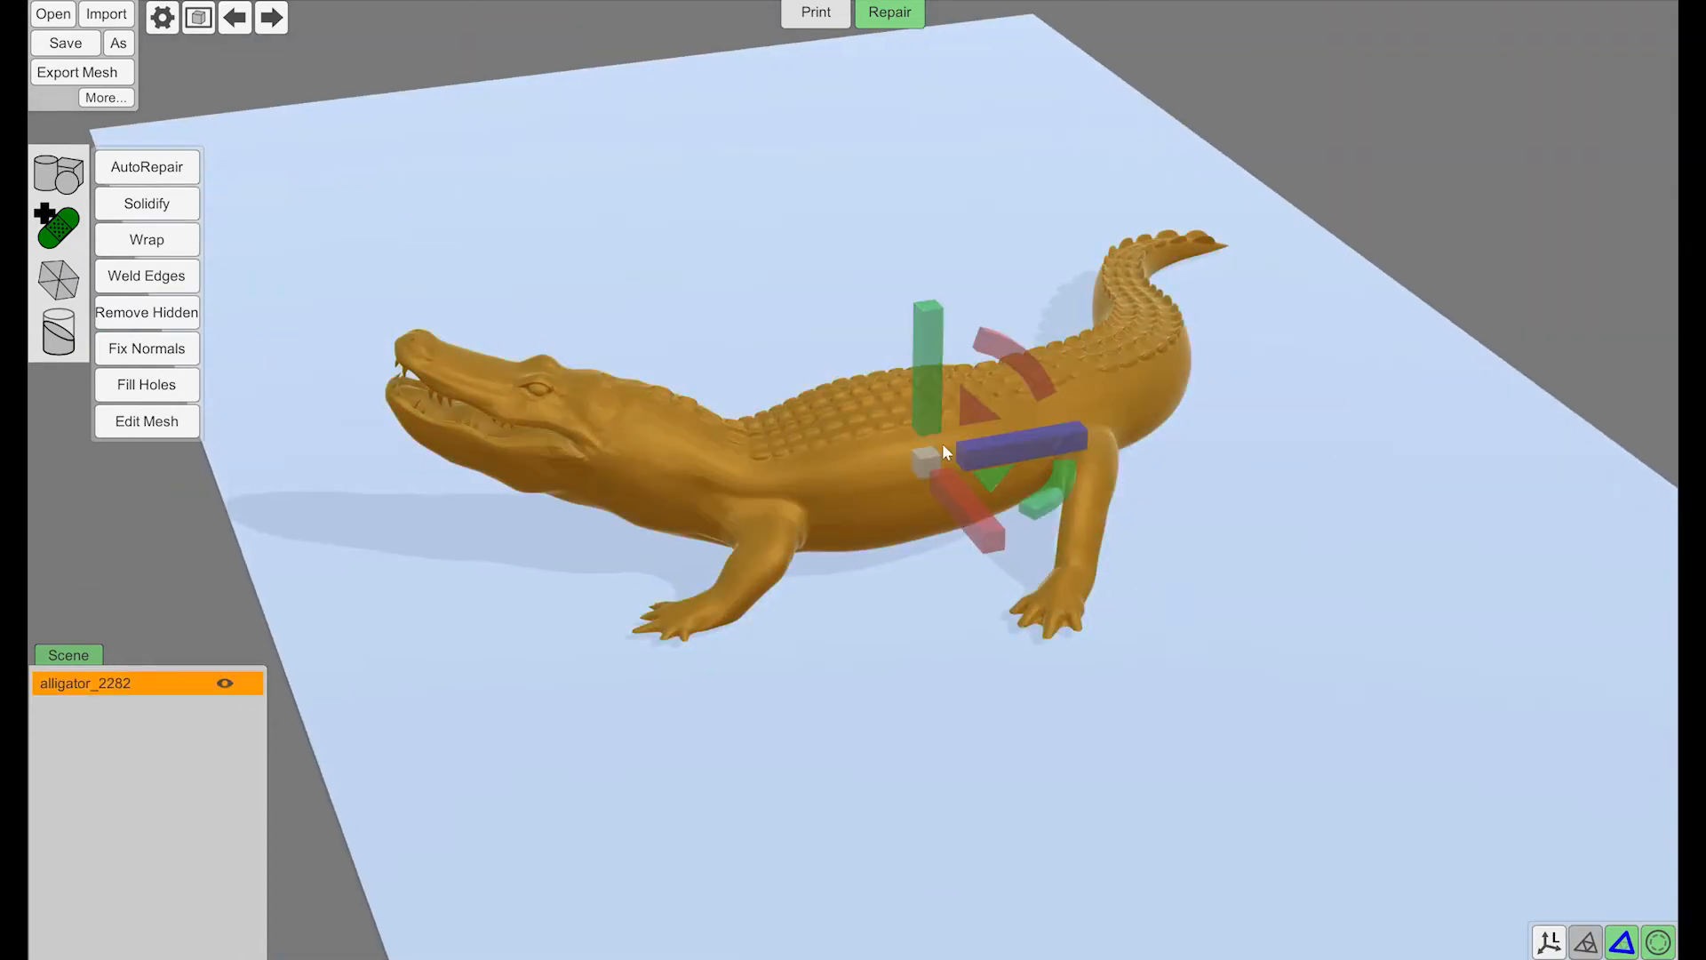
key("Delete")
left_click(949, 2)
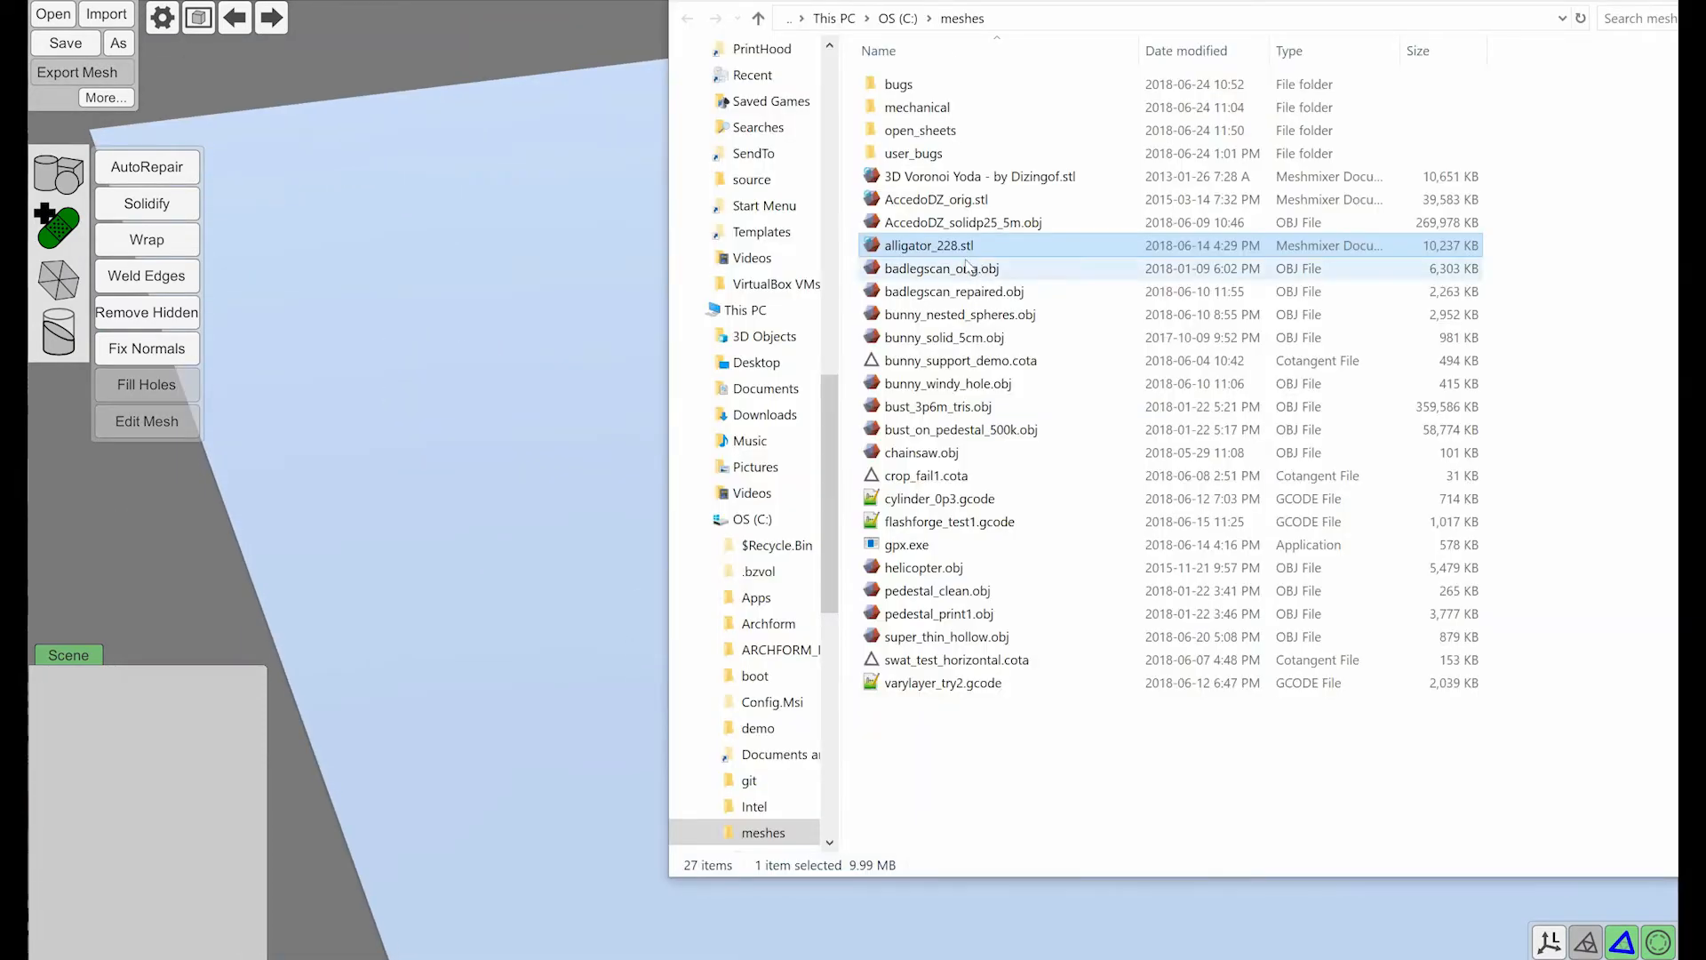
left_click_drag(949, 245, 446, 321)
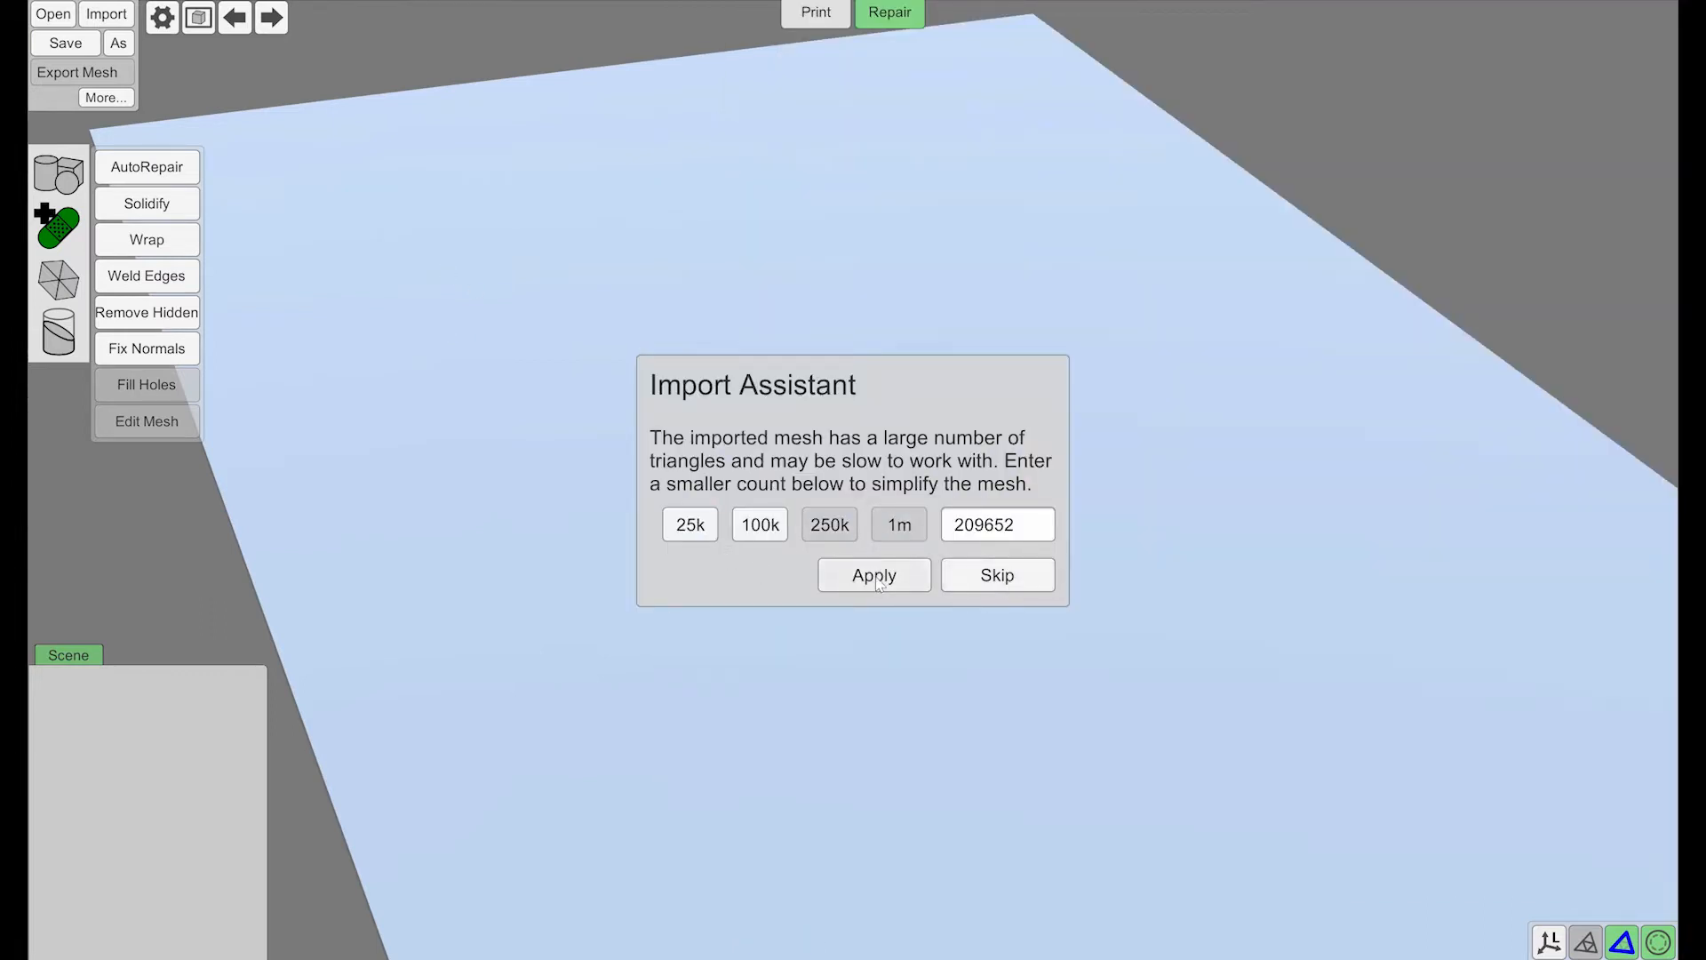
left_click(690, 523)
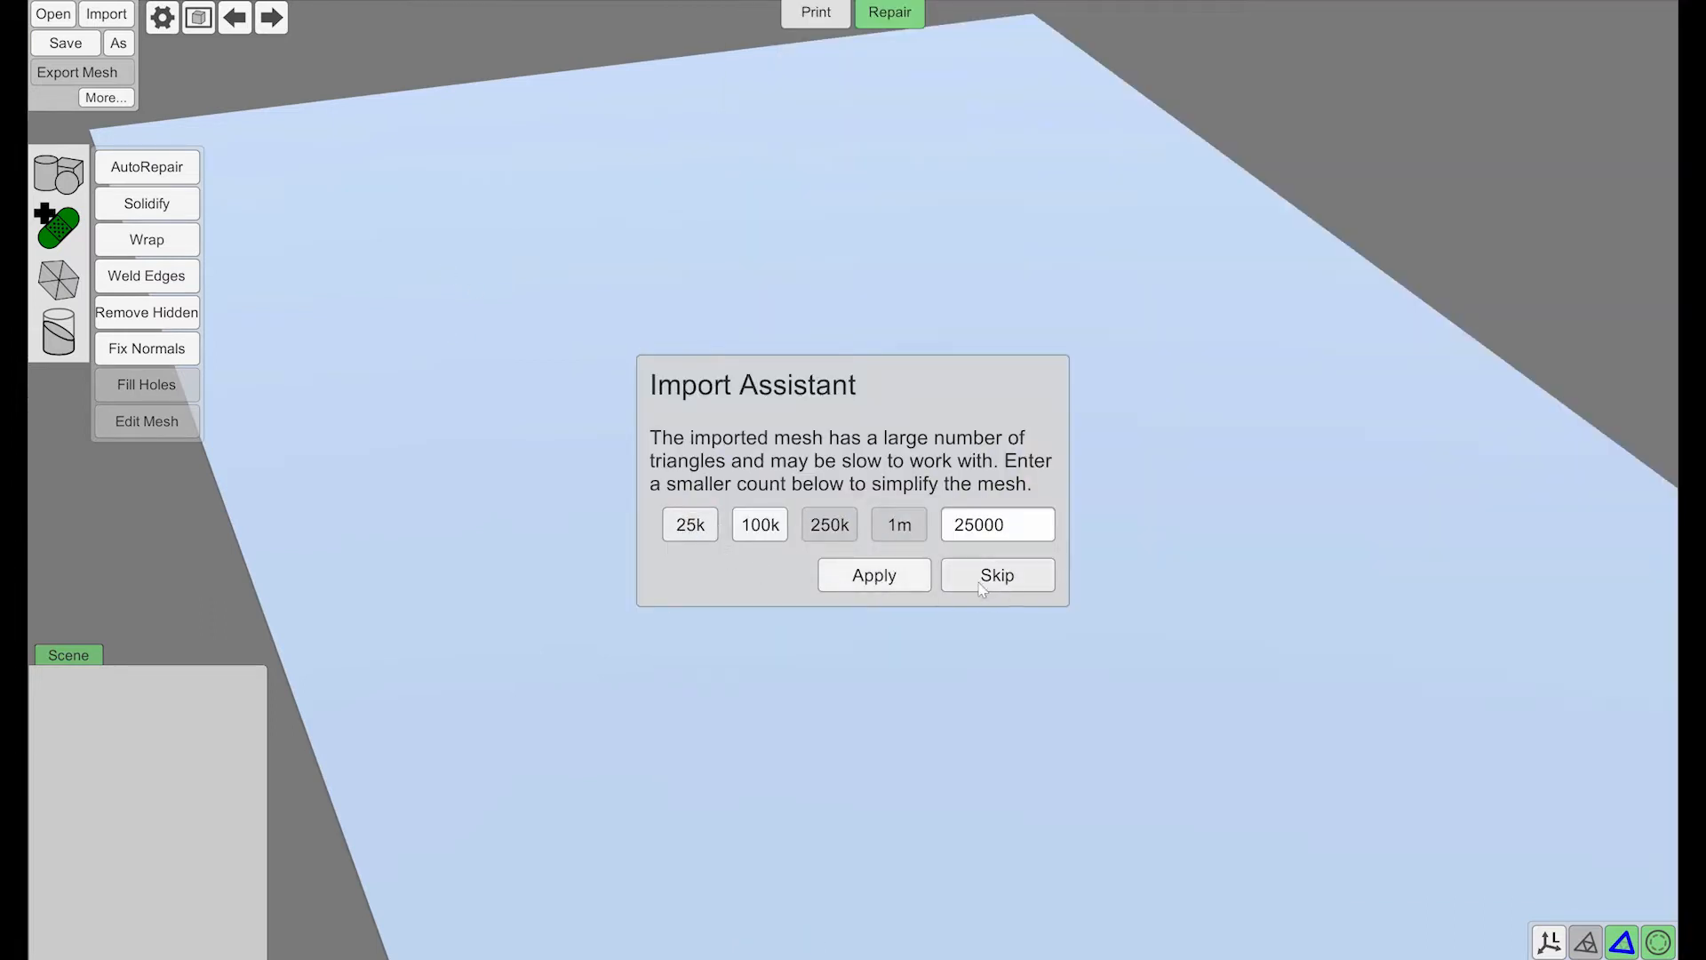
left_click(875, 578)
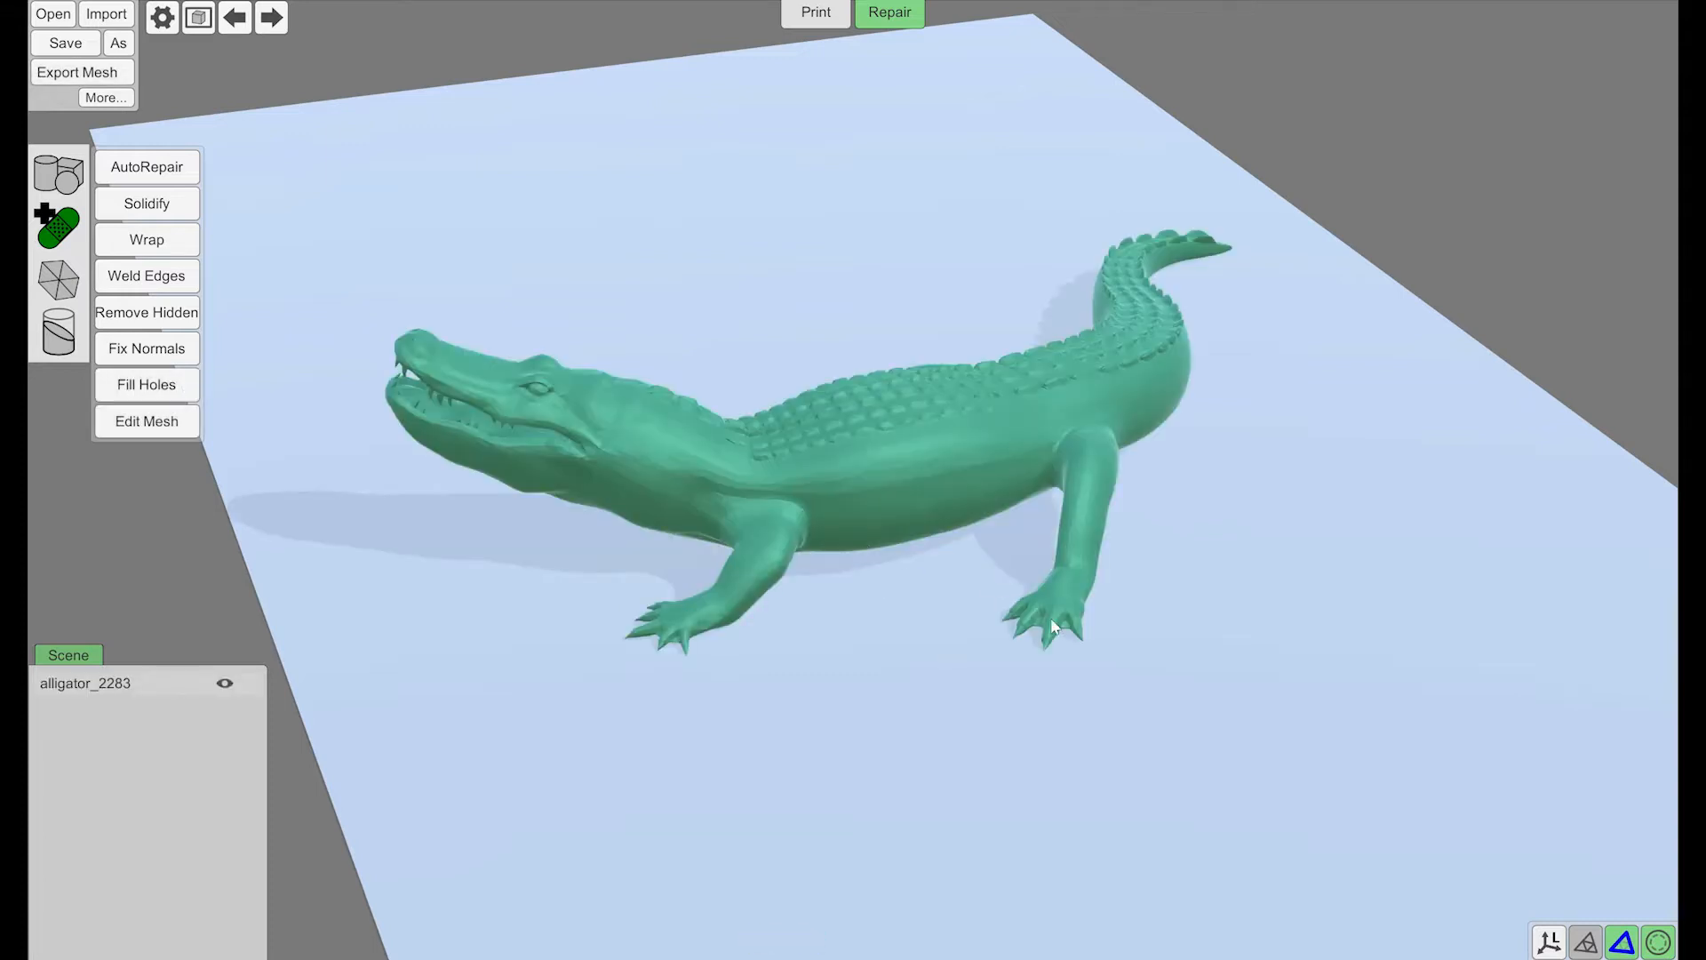
- Inspect the simplified alligator's triangles with the wireframe shown, and hide the wireframe again
right_click_drag(1052, 622, 1036, 608)
scroll(898, 490, "up", 3)
scroll(899, 495, "up", 3)
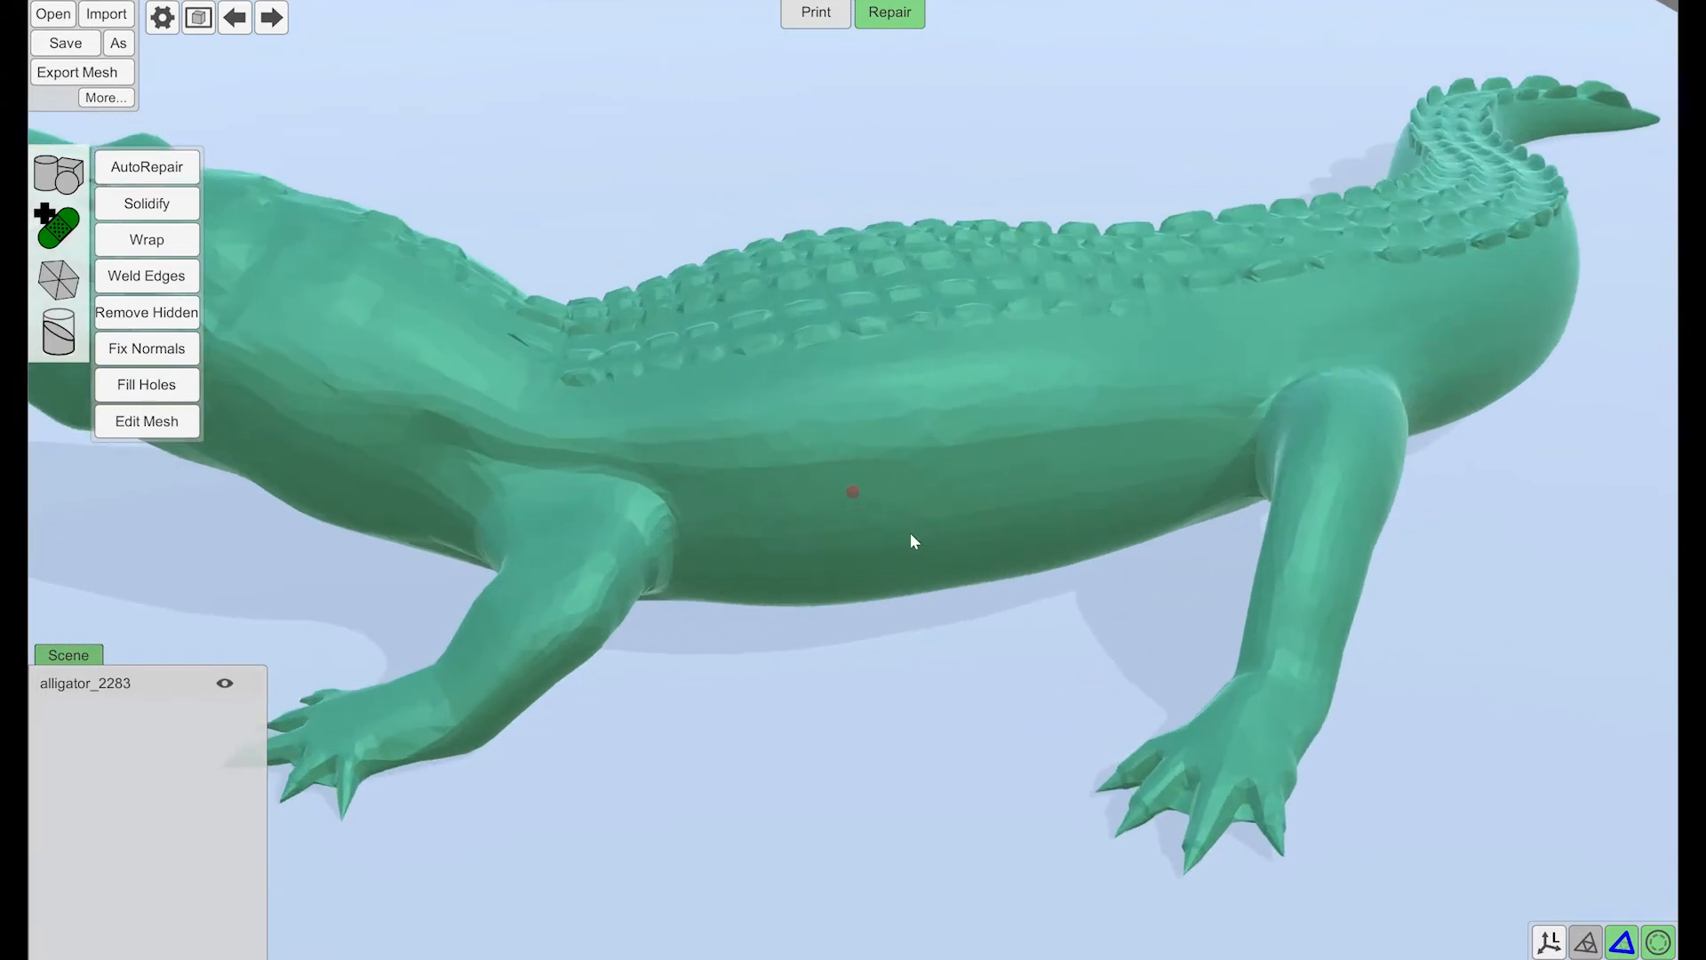
key("w")
right_click_drag(904, 467, 961, 494)
scroll(959, 487, "down", 8)
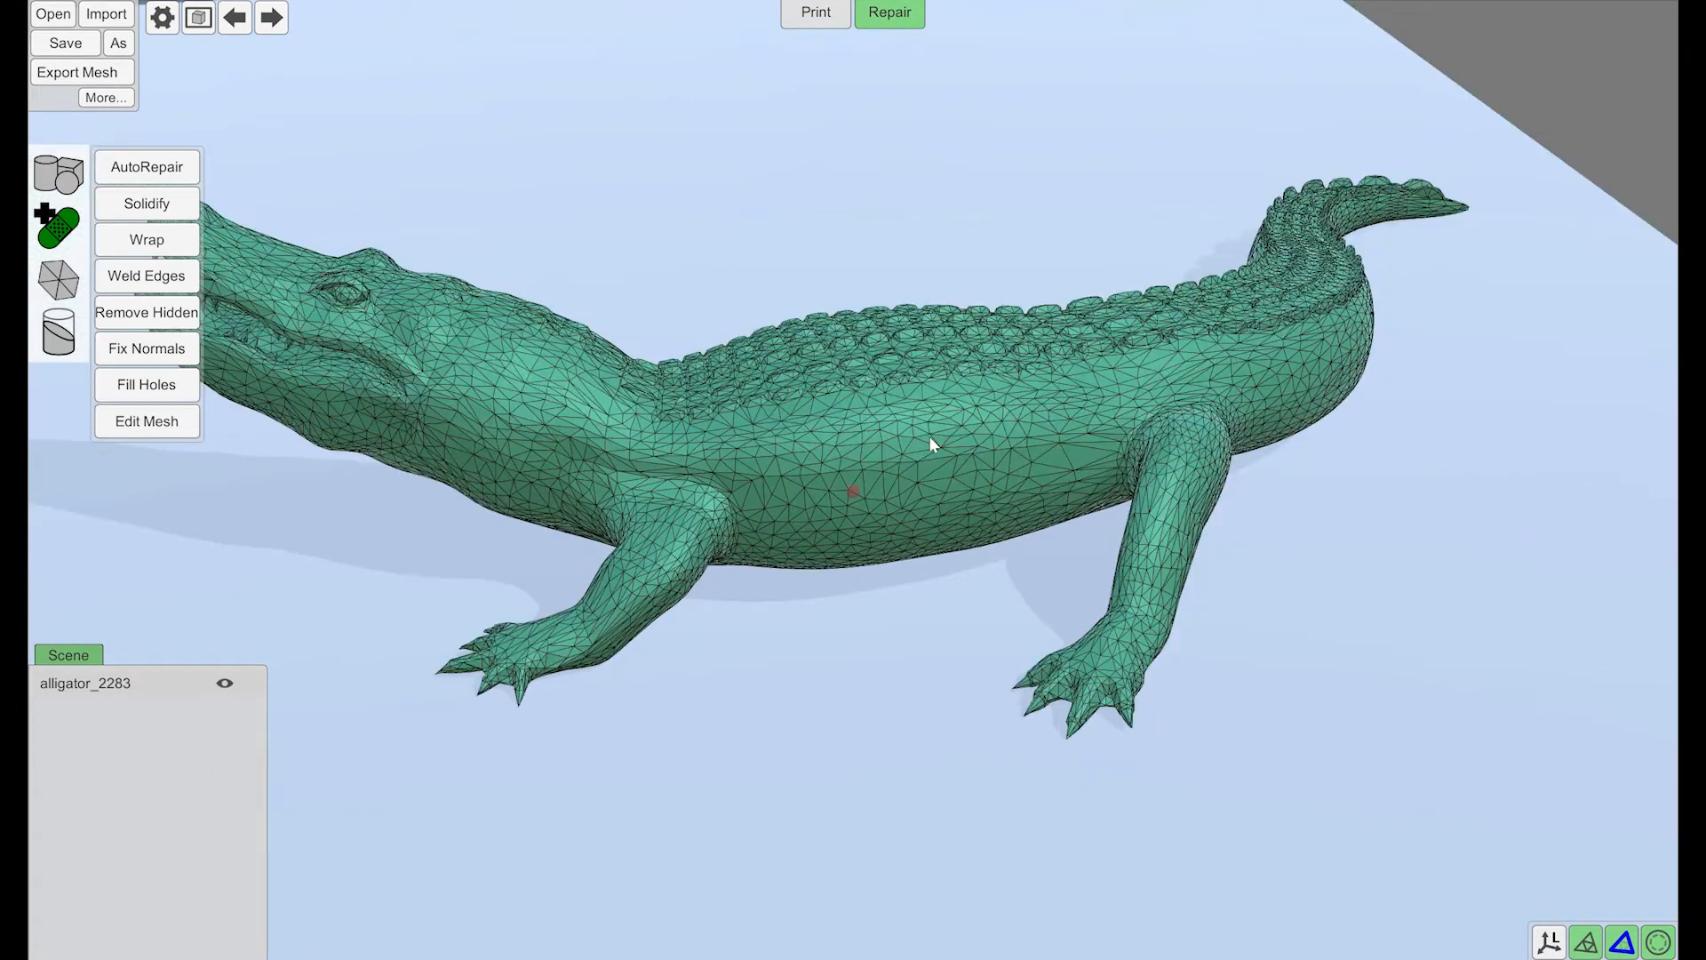
key("w")
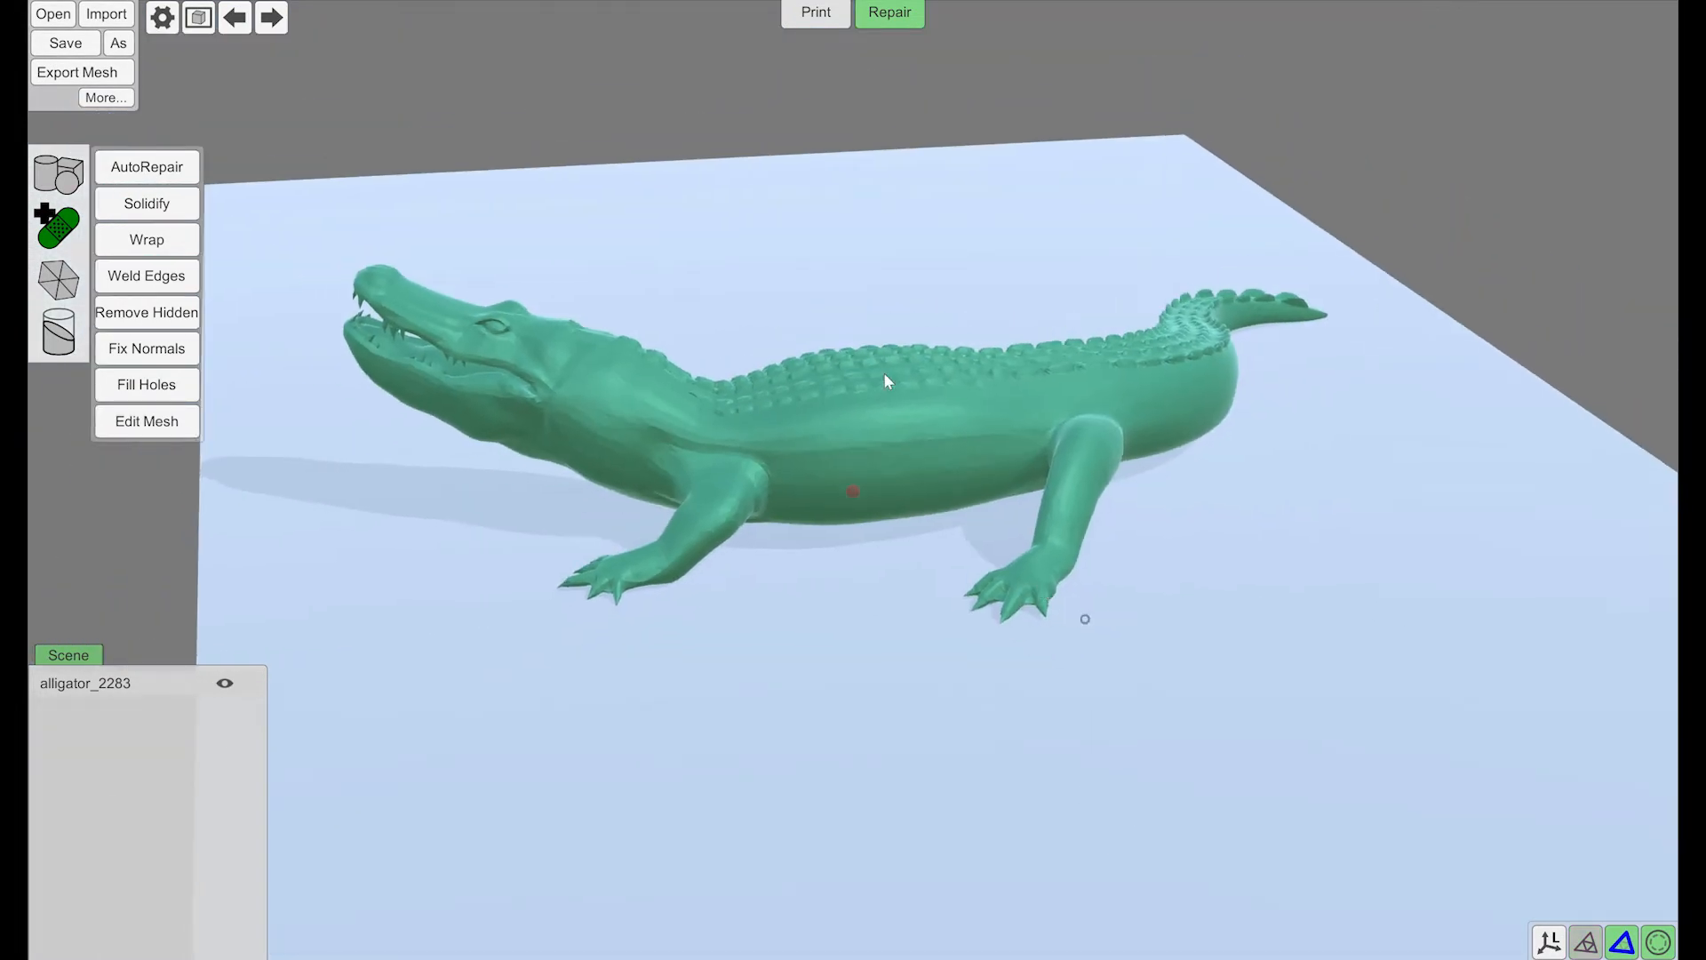
- In the Print workspace, lower the alligator slightly so its feet and belly sink into the print bed
left_click(815, 11)
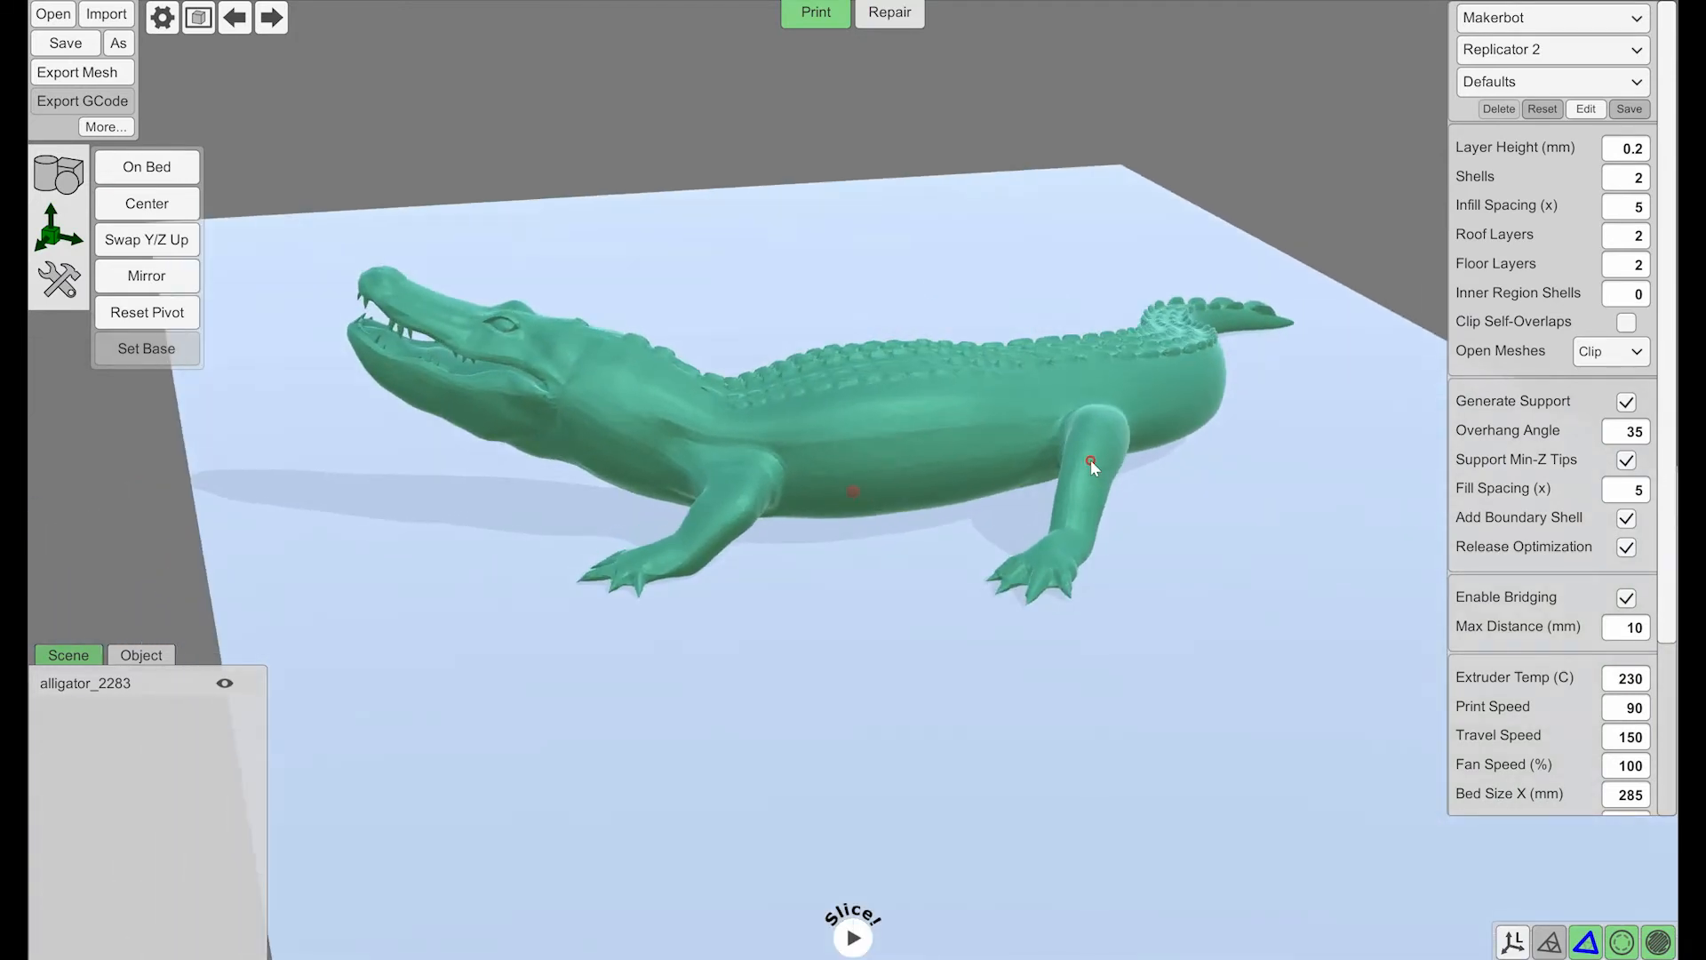
left_click(1090, 460)
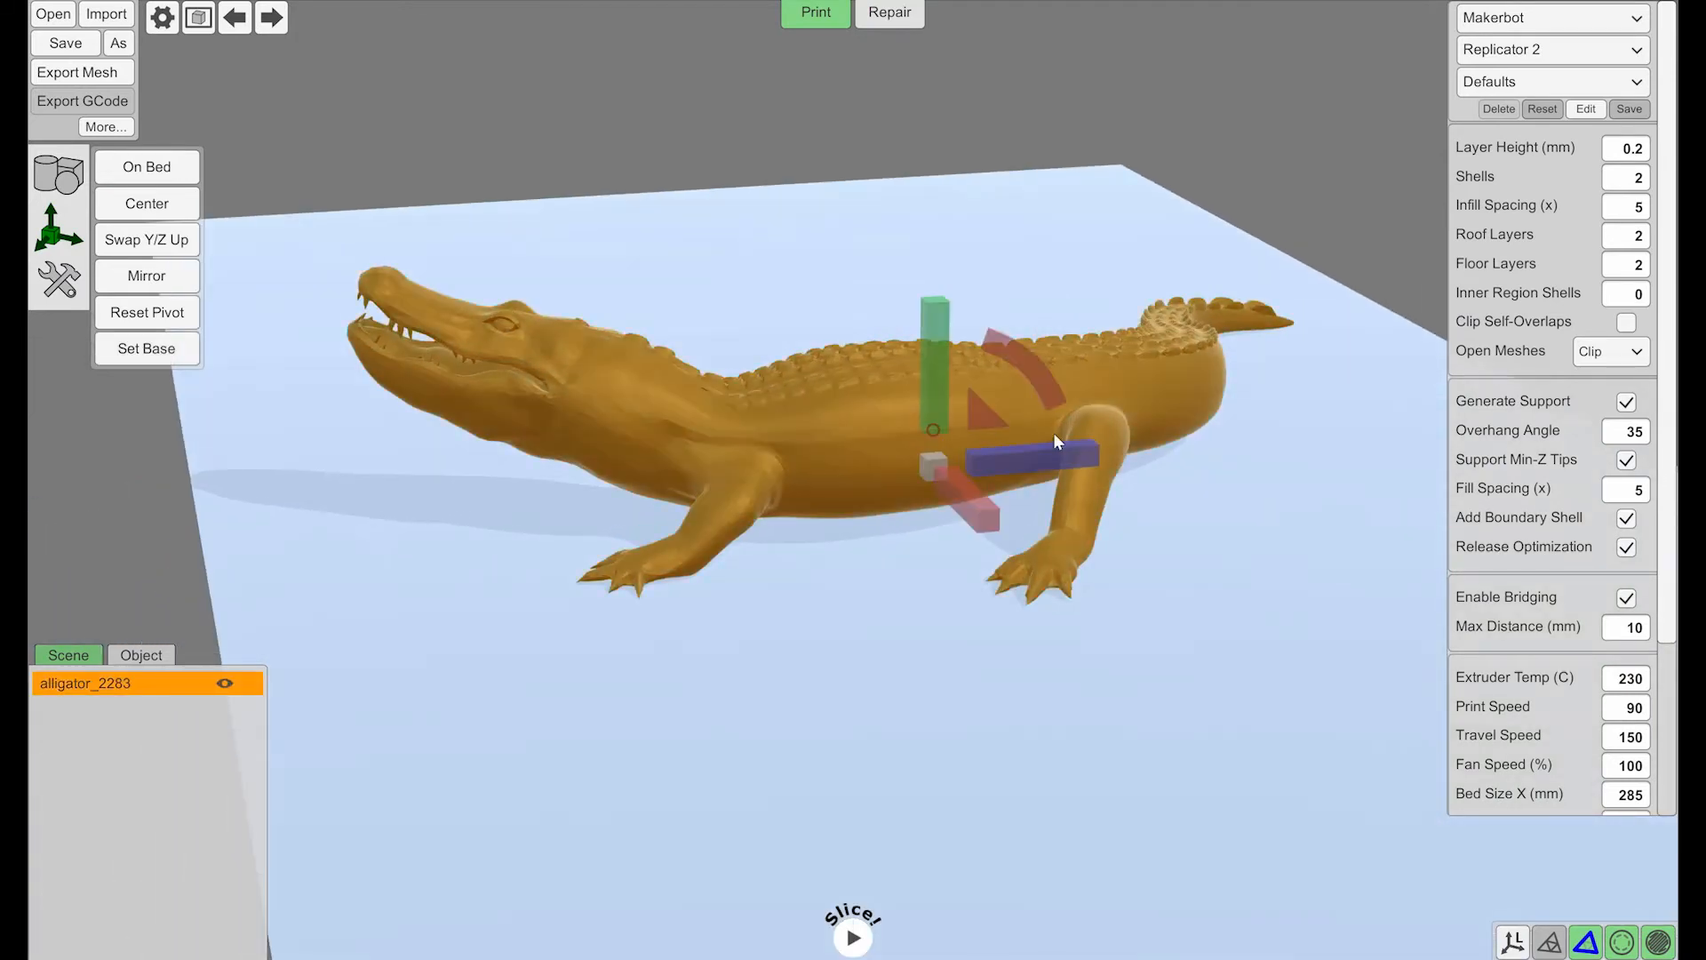
right_click_drag(1052, 432, 1256, 541)
left_click_drag(928, 360, 915, 371)
left_click(1286, 577)
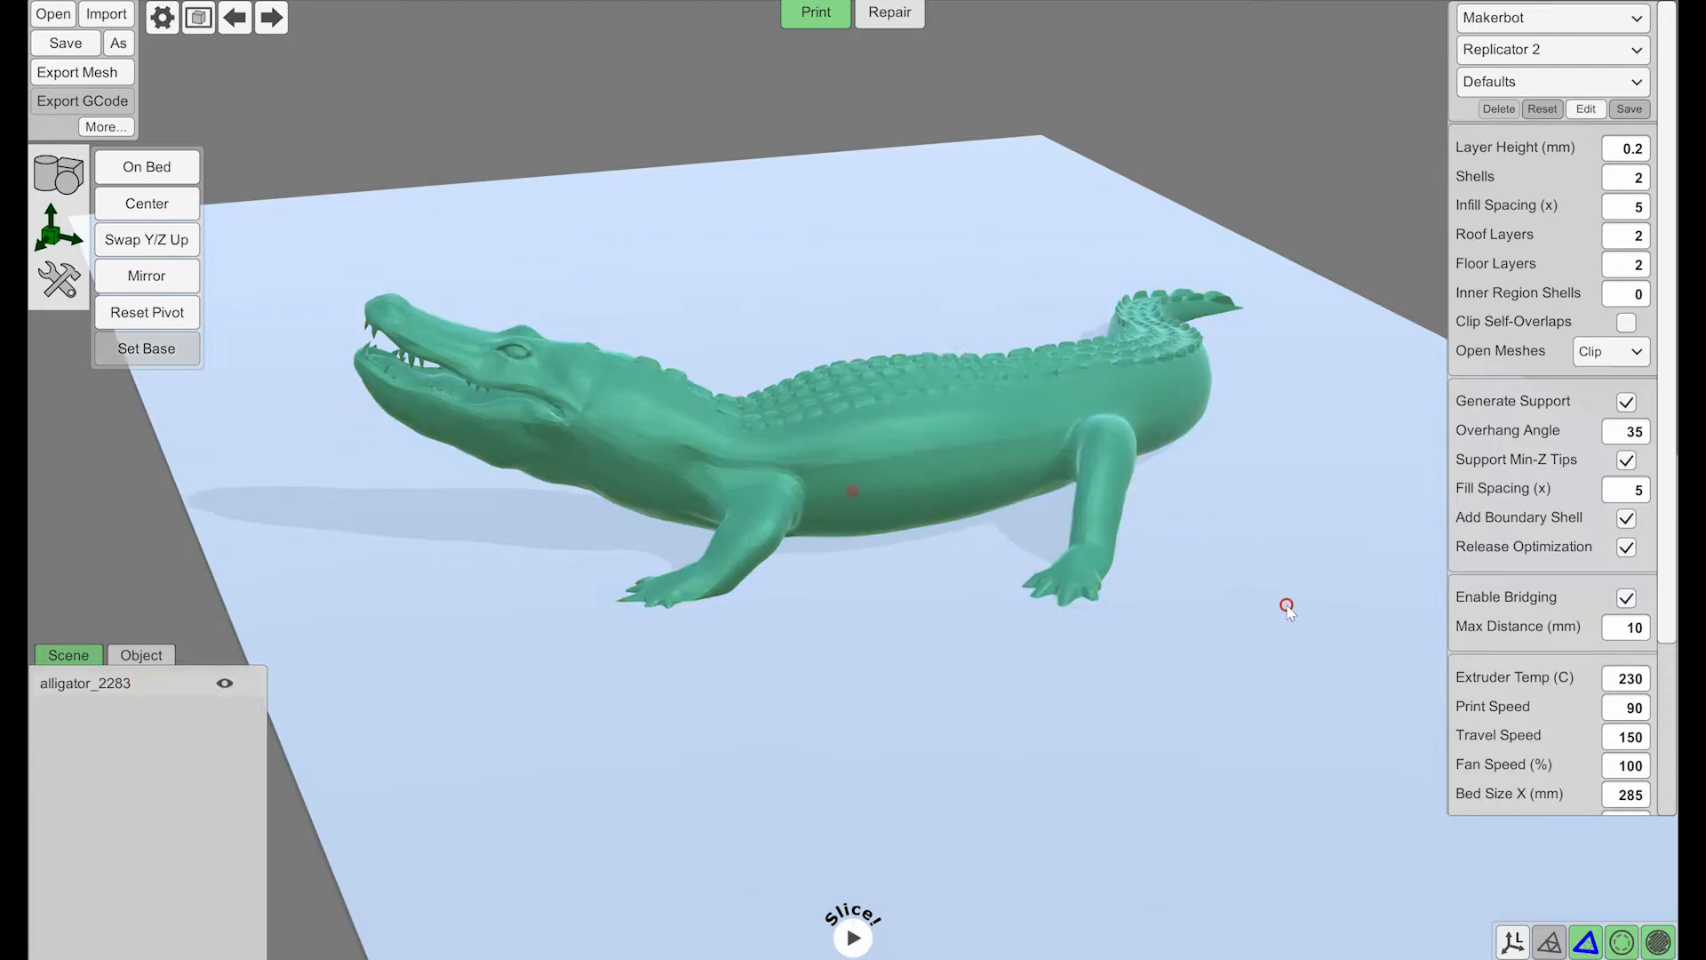
- Slice the lowered alligator for the Makerbot Replicator 2 with the Defaults settings
left_click_drag(1286, 598, 915, 941)
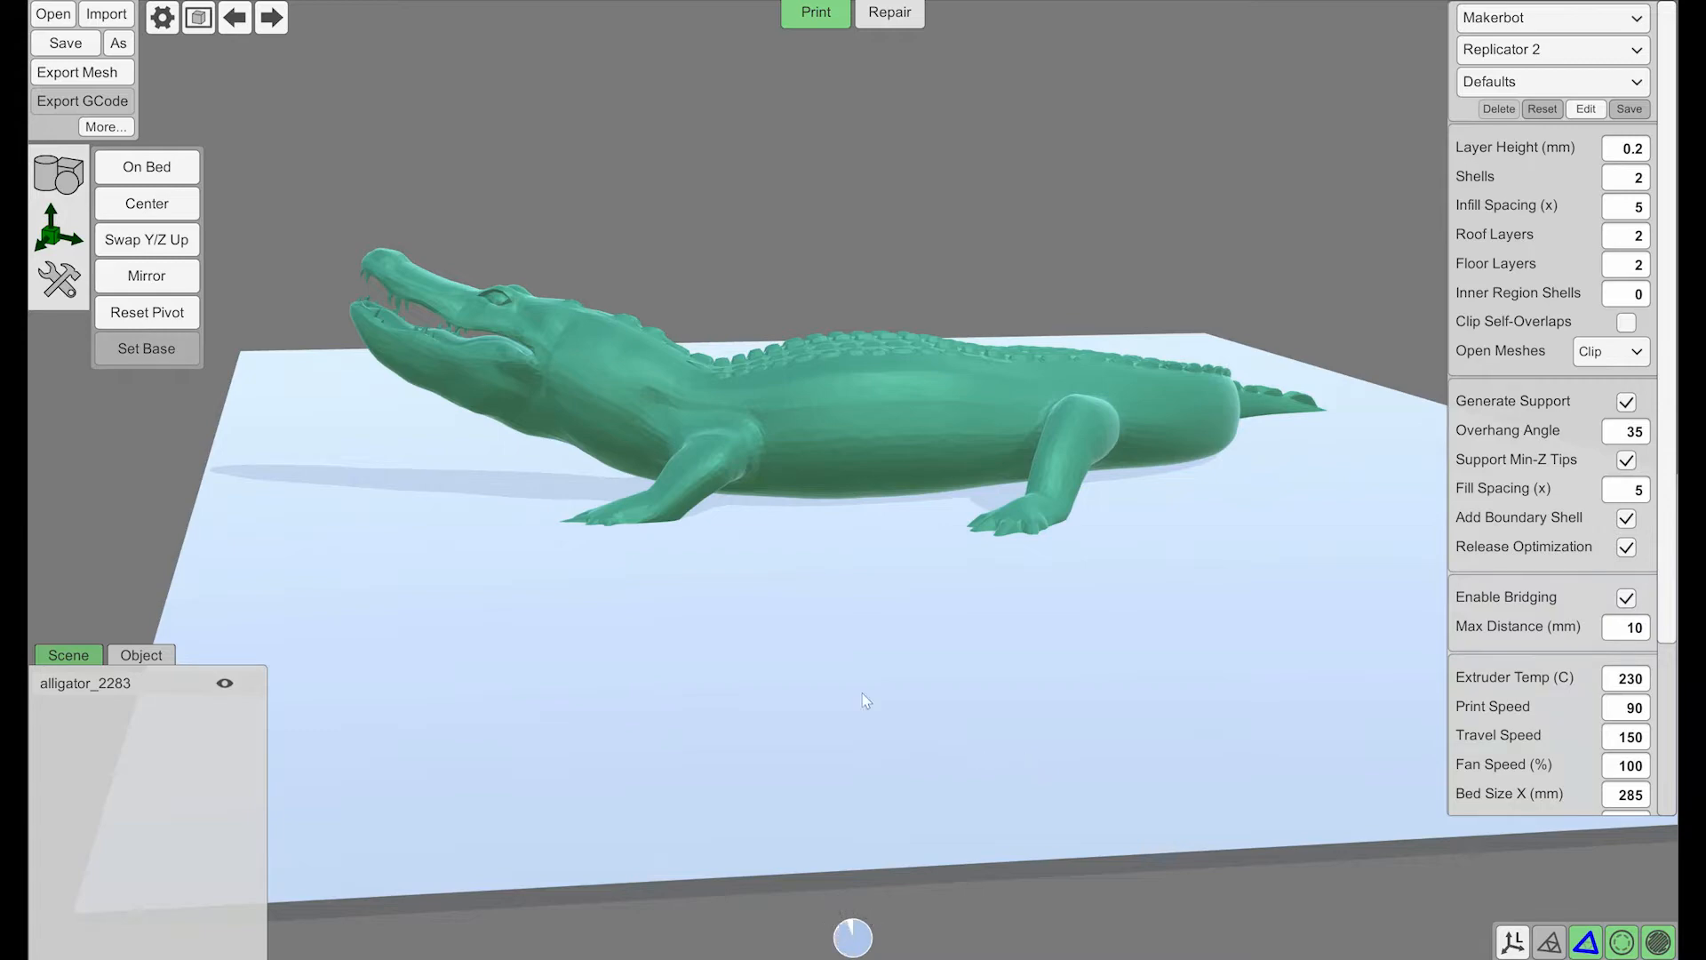
scroll(858, 540, "up", 4)
right_click_drag(858, 540, 962, 608)
scroll(889, 632, "down", 3)
right_click_drag(1069, 673, 1013, 674)
scroll(755, 547, "up", 3)
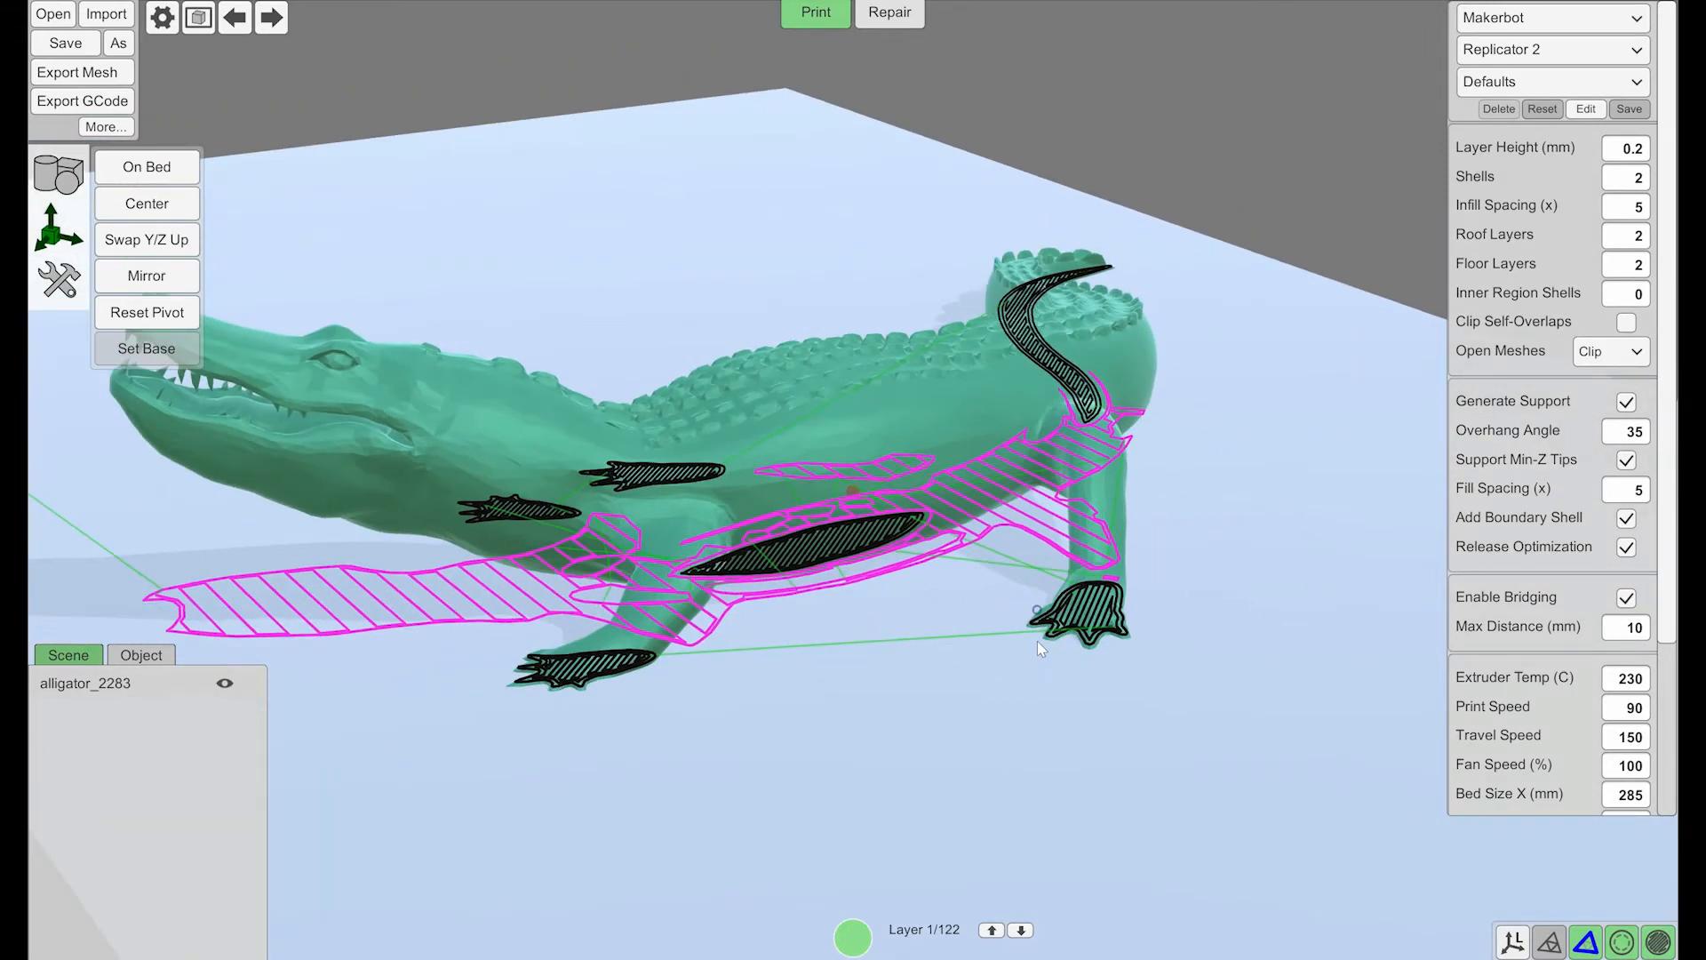
- Examine the first layer's toolpaths and supports around the feet, belly and tail, and check the list of printer manufacturers
right_click_drag(747, 544, 704, 553)
right_click_drag(930, 721, 908, 710)
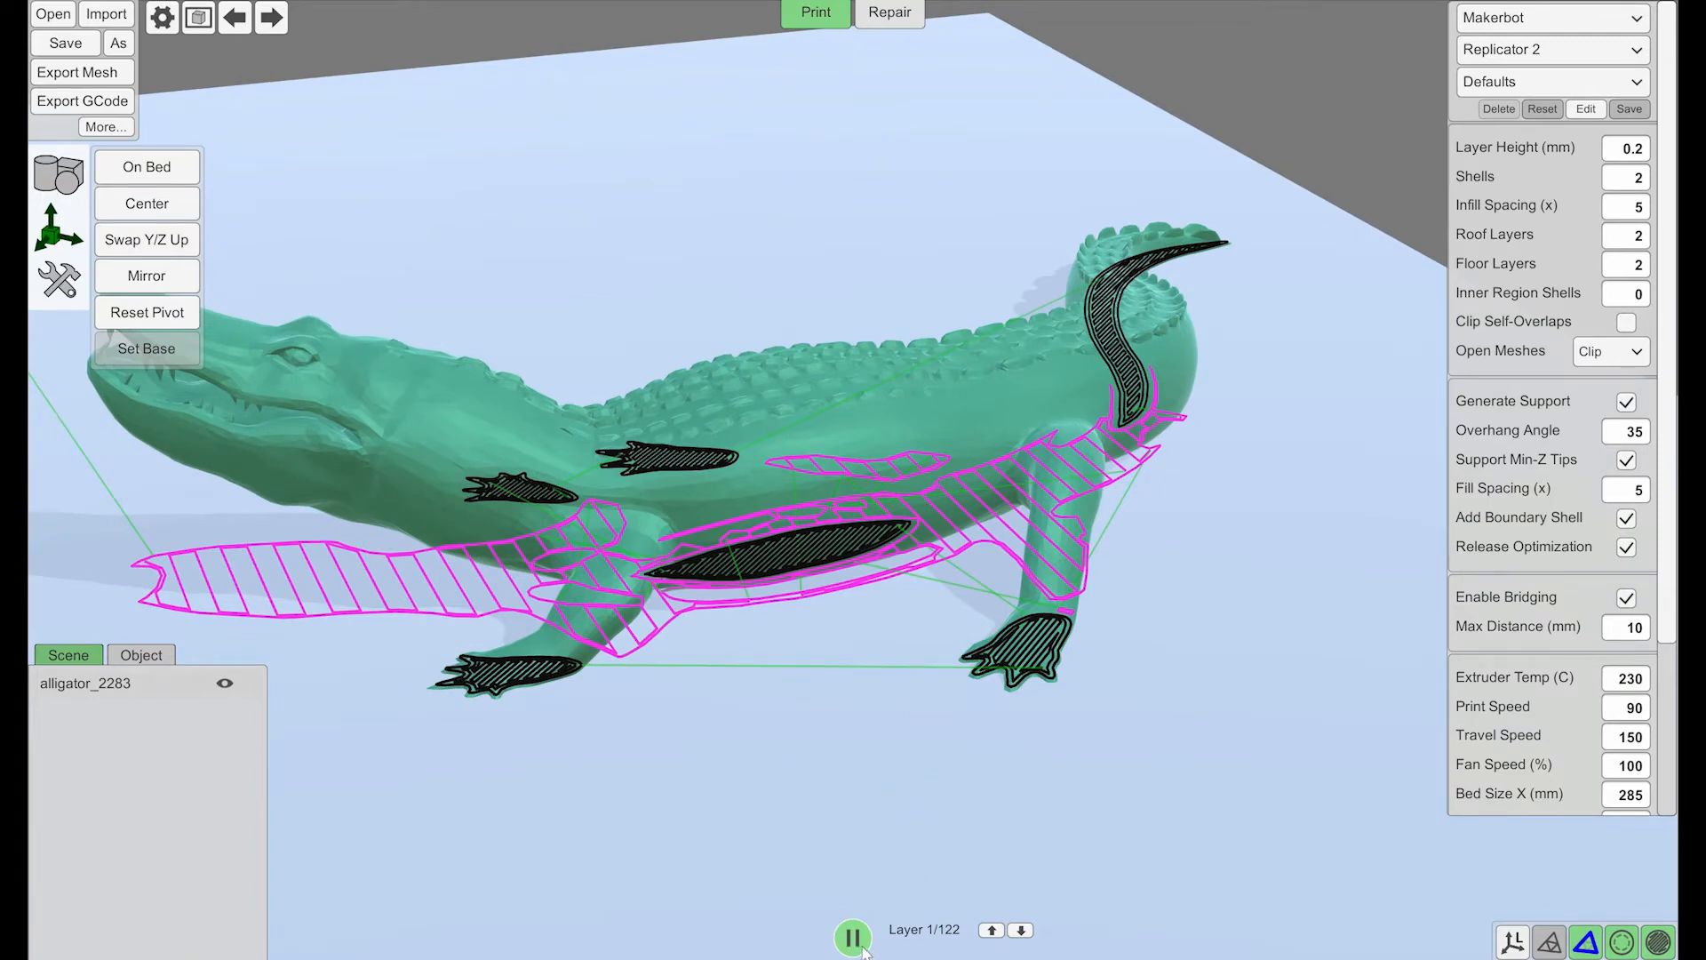
right_click_drag(871, 791, 899, 788)
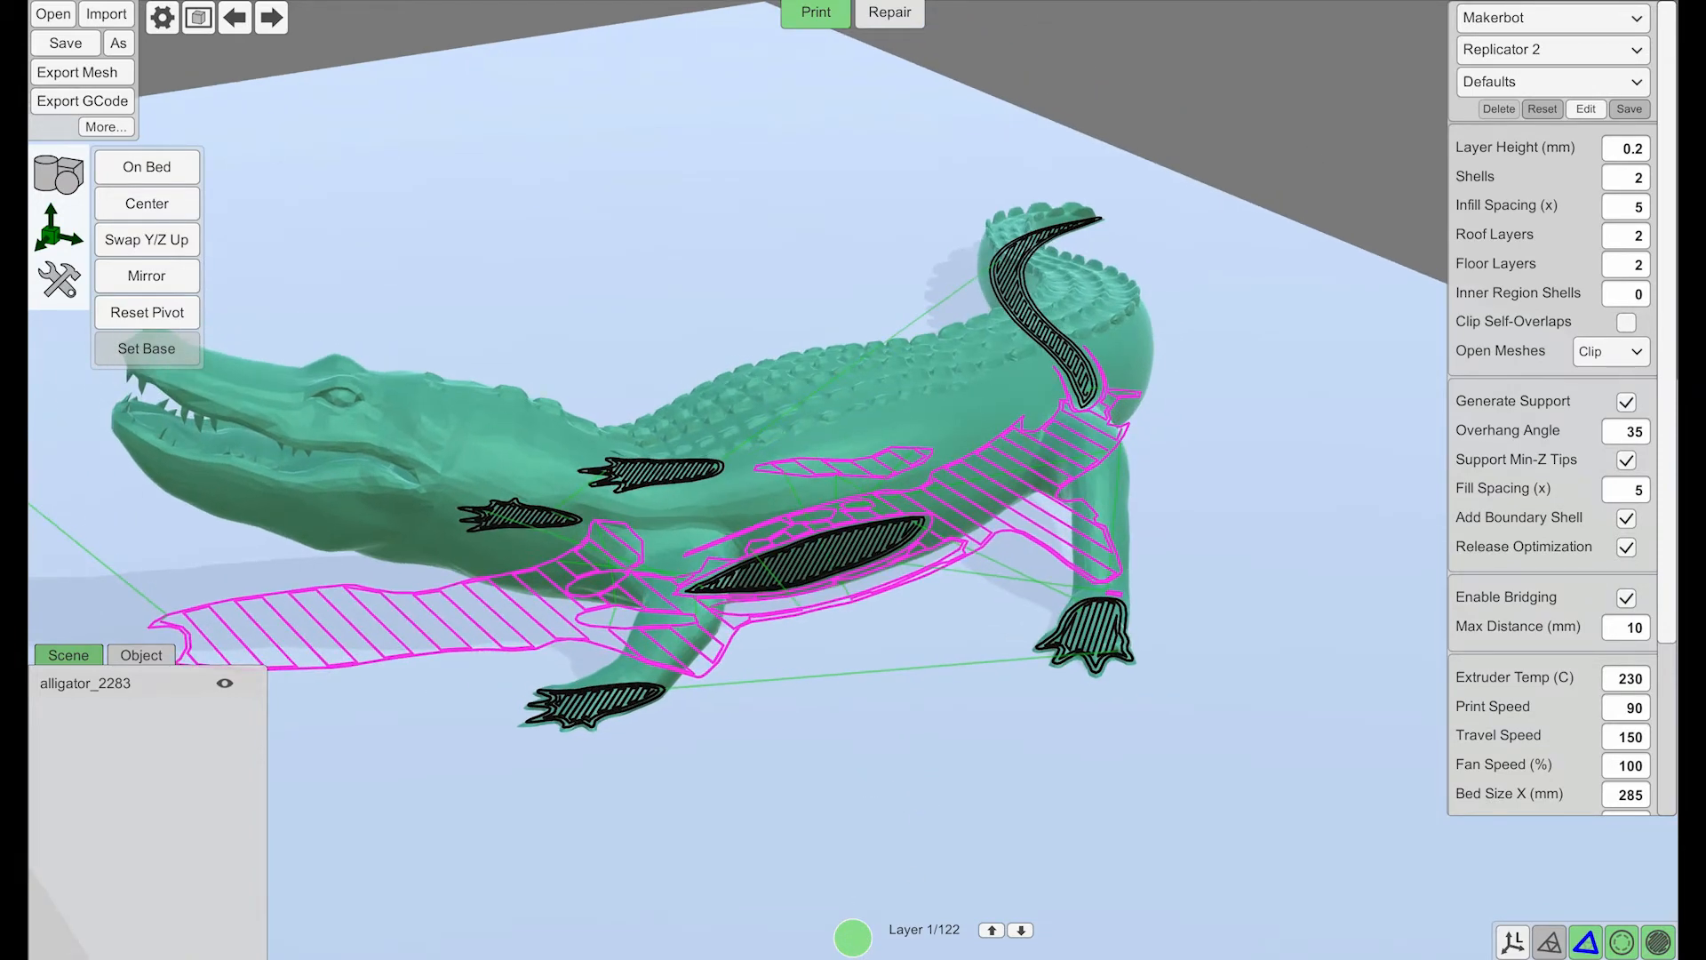
left_click(1637, 20)
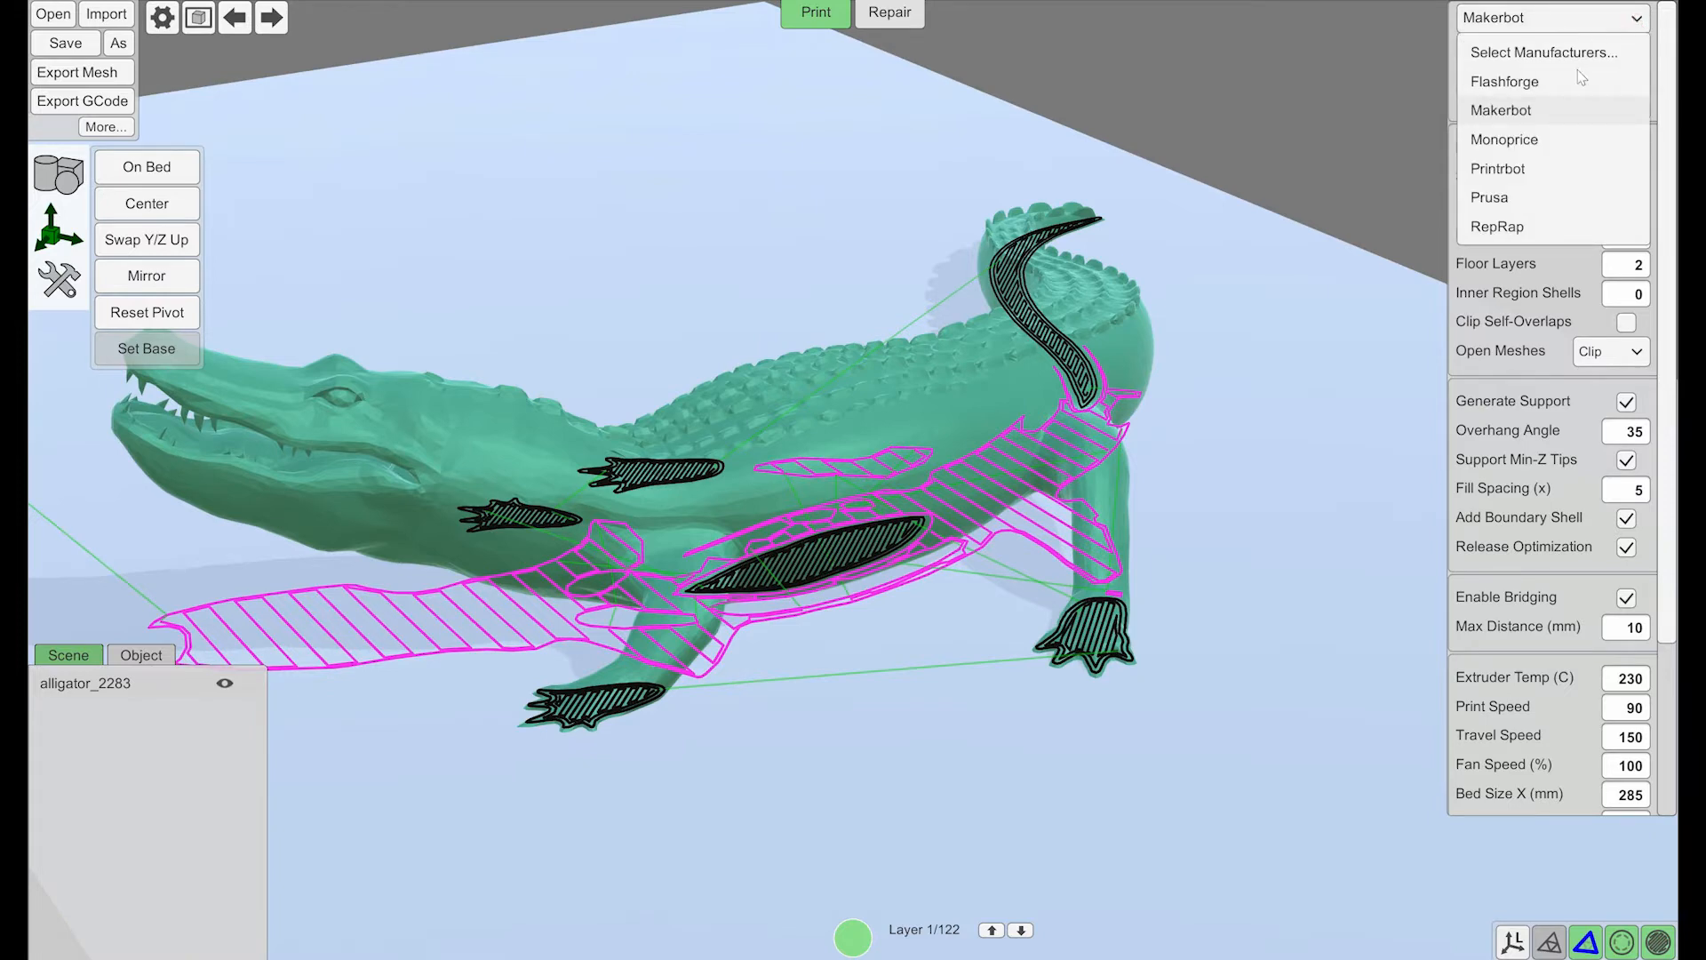
left_click(1636, 17)
scroll(1254, 309, "down", 4)
right_click_drag(1254, 309, 1162, 302)
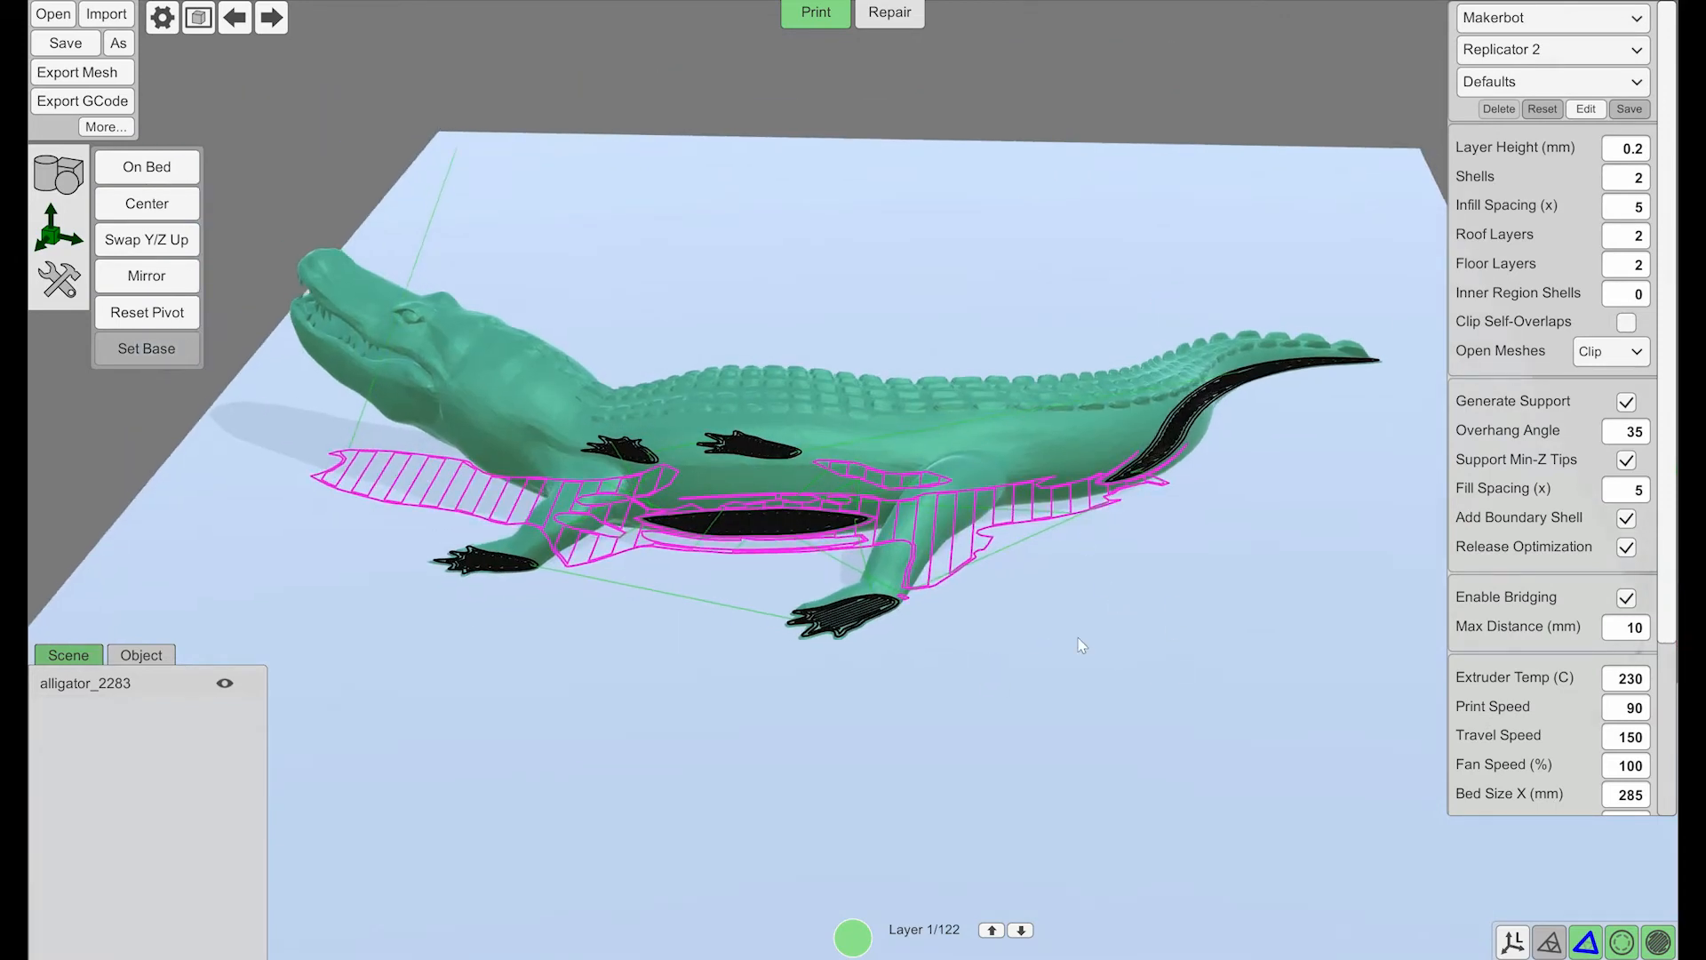
right_click_drag(1081, 645, 1081, 628)
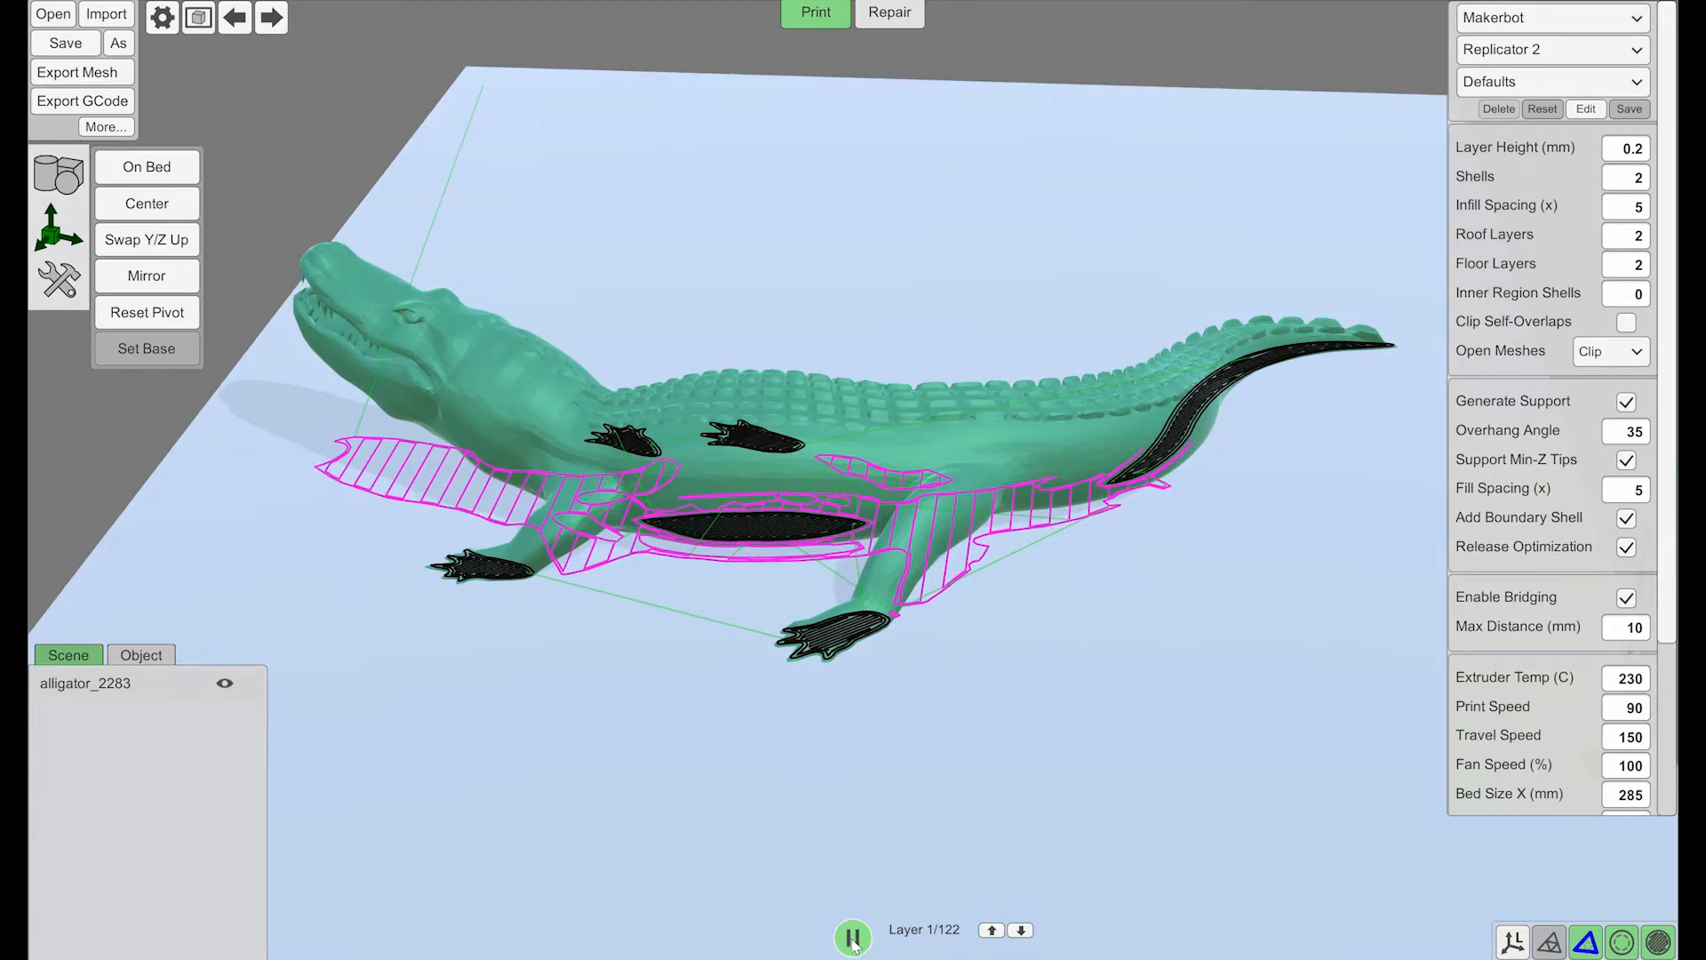
- Stand the alligator upright, head up and leaning slightly sideways, with its tail sunk below the print bed
left_click(850, 396)
right_click_drag(1098, 680, 1106, 654)
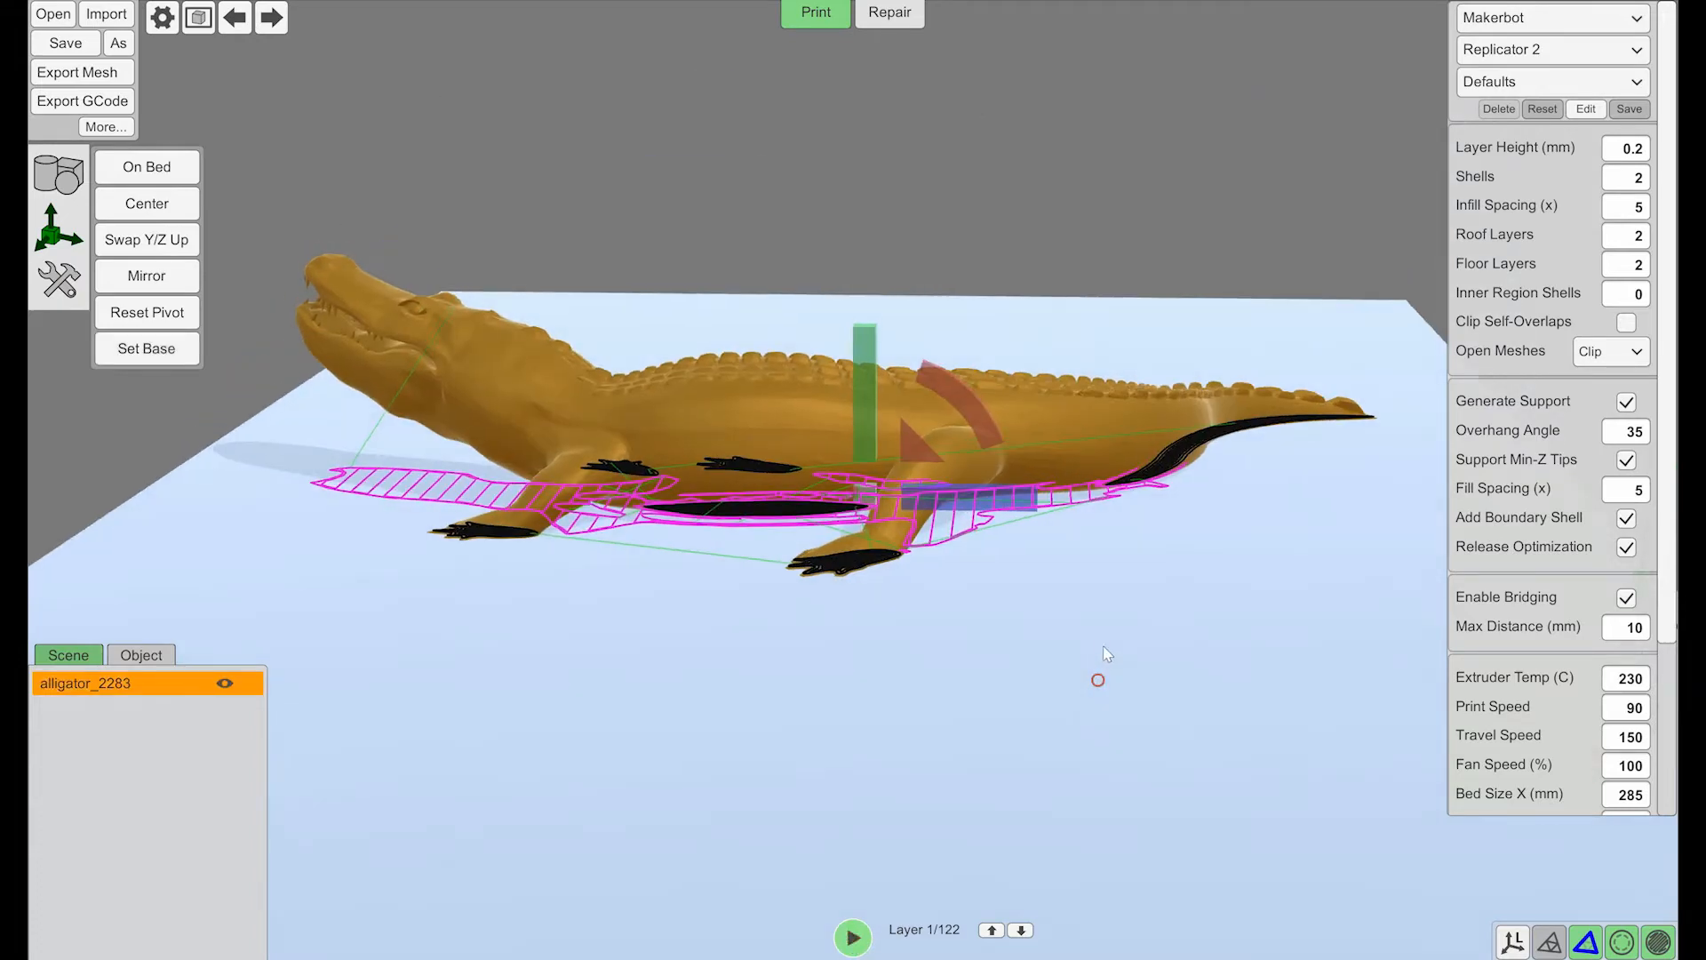
left_click_drag(962, 407, 1005, 630)
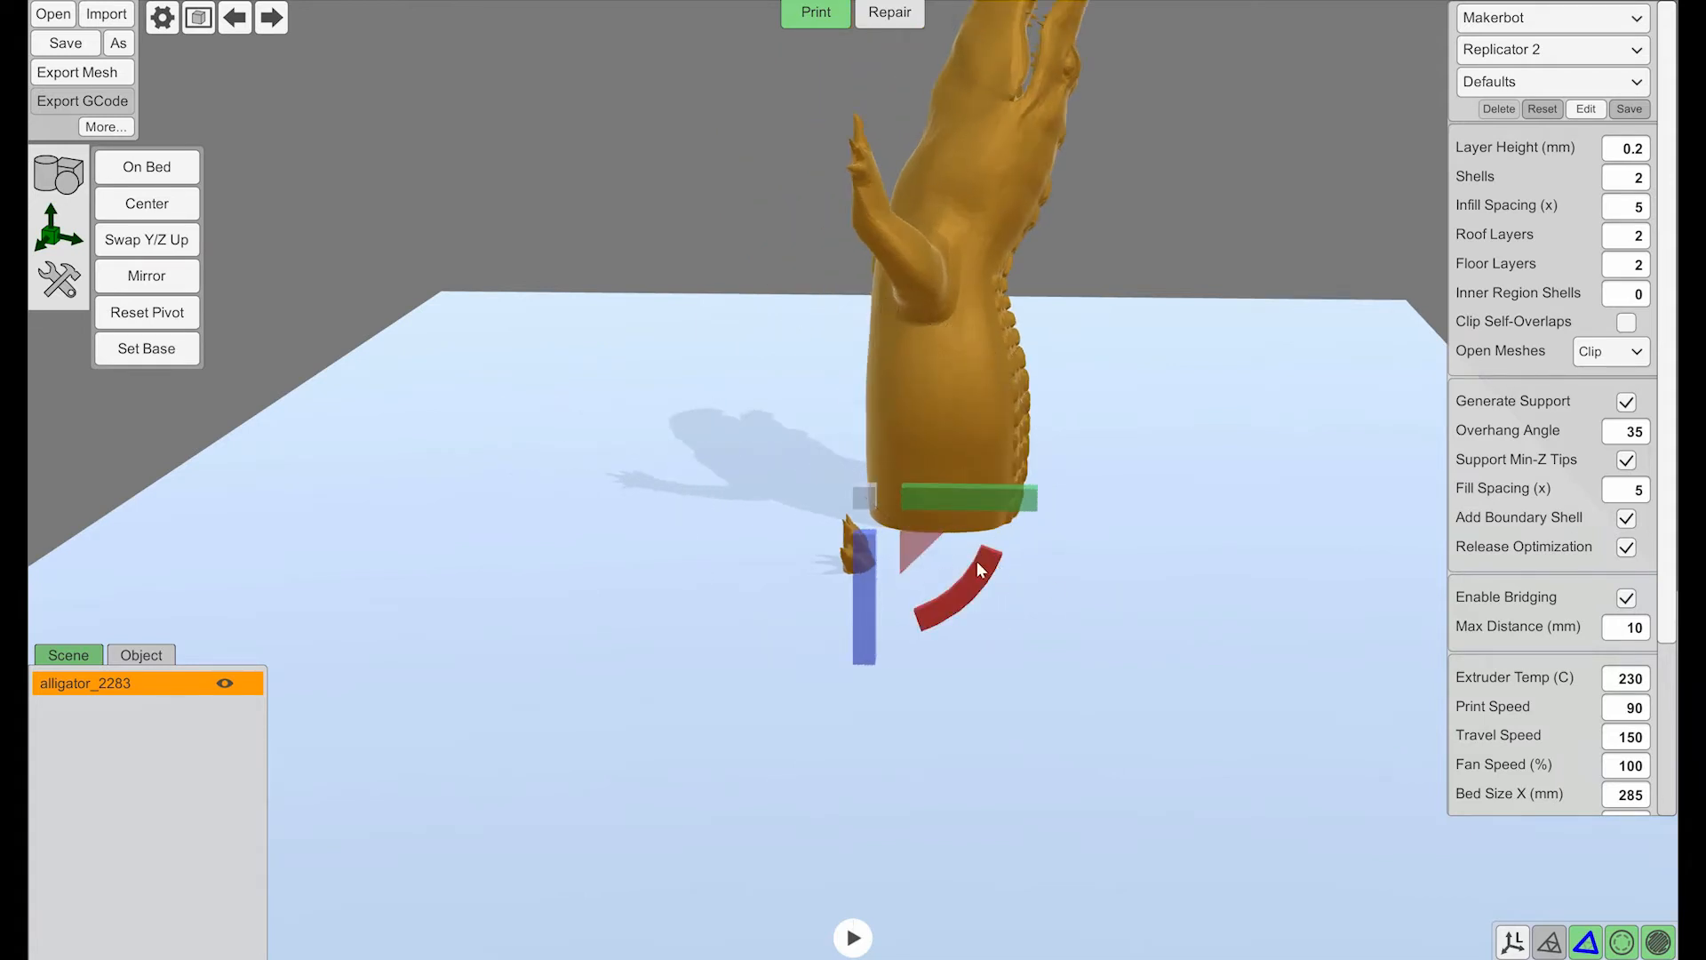
left_click_drag(918, 547, 913, 373)
left_click_drag(1127, 471, 1032, 511)
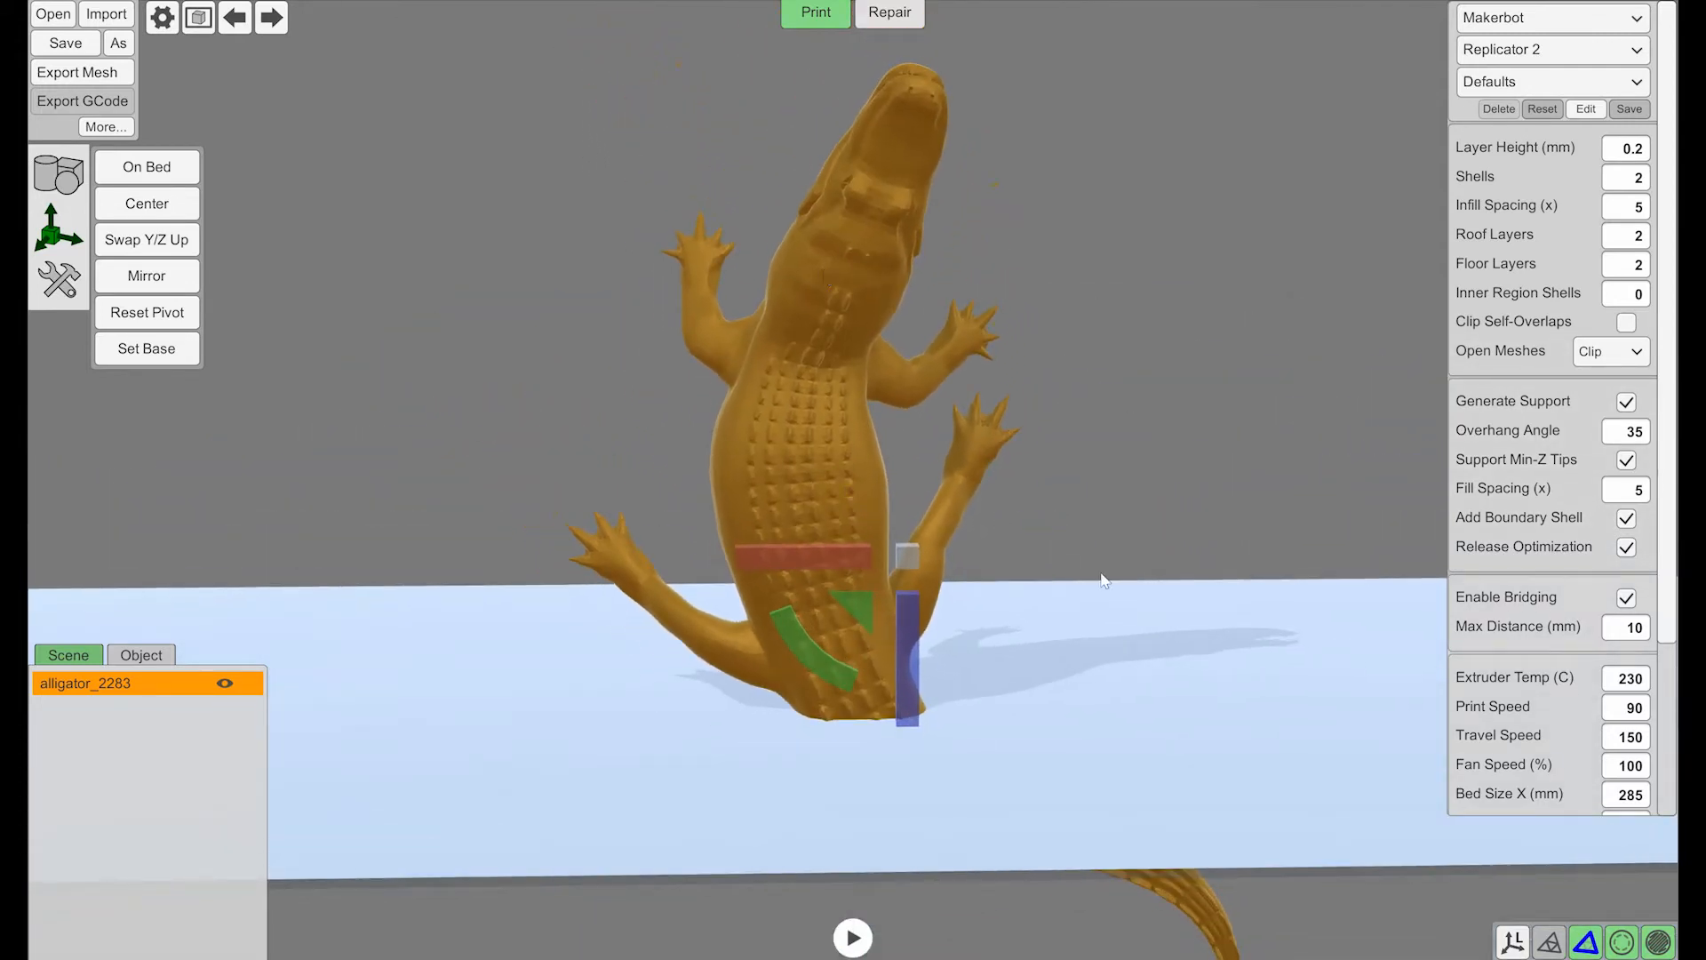
right_click_drag(1135, 572, 1115, 572)
left_click_drag(902, 633, 860, 648)
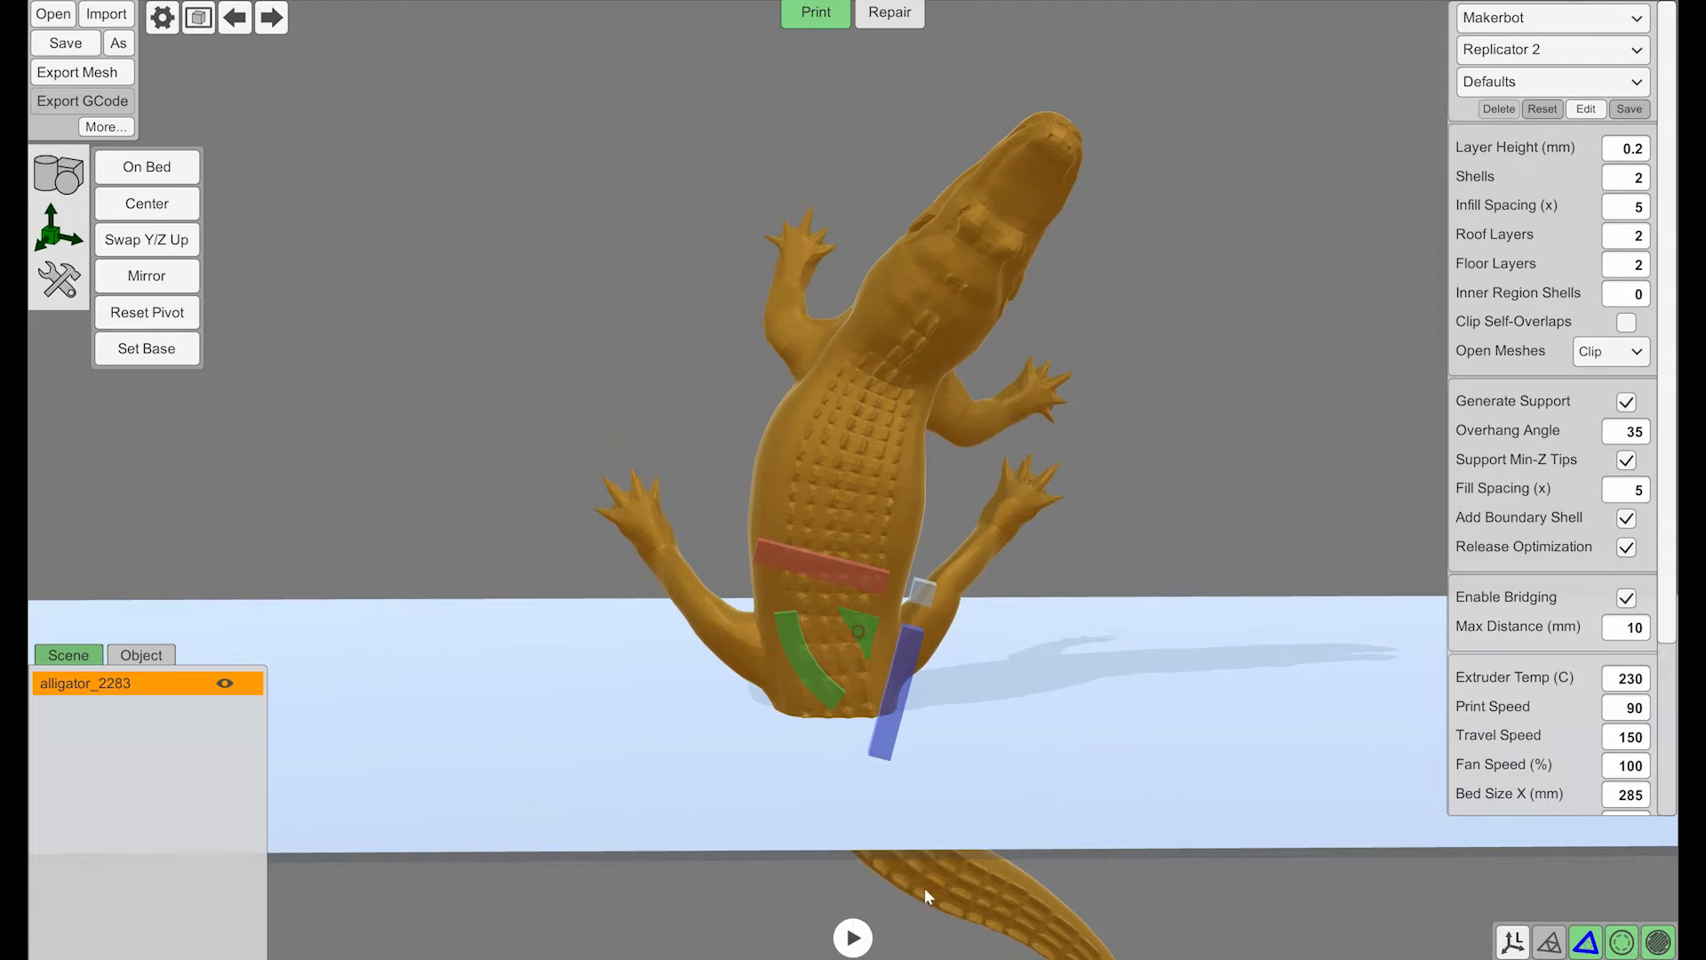
- Slice the upright alligator and examine the first layer's toolpath and supports around the tail's cross-section
left_click(843, 896)
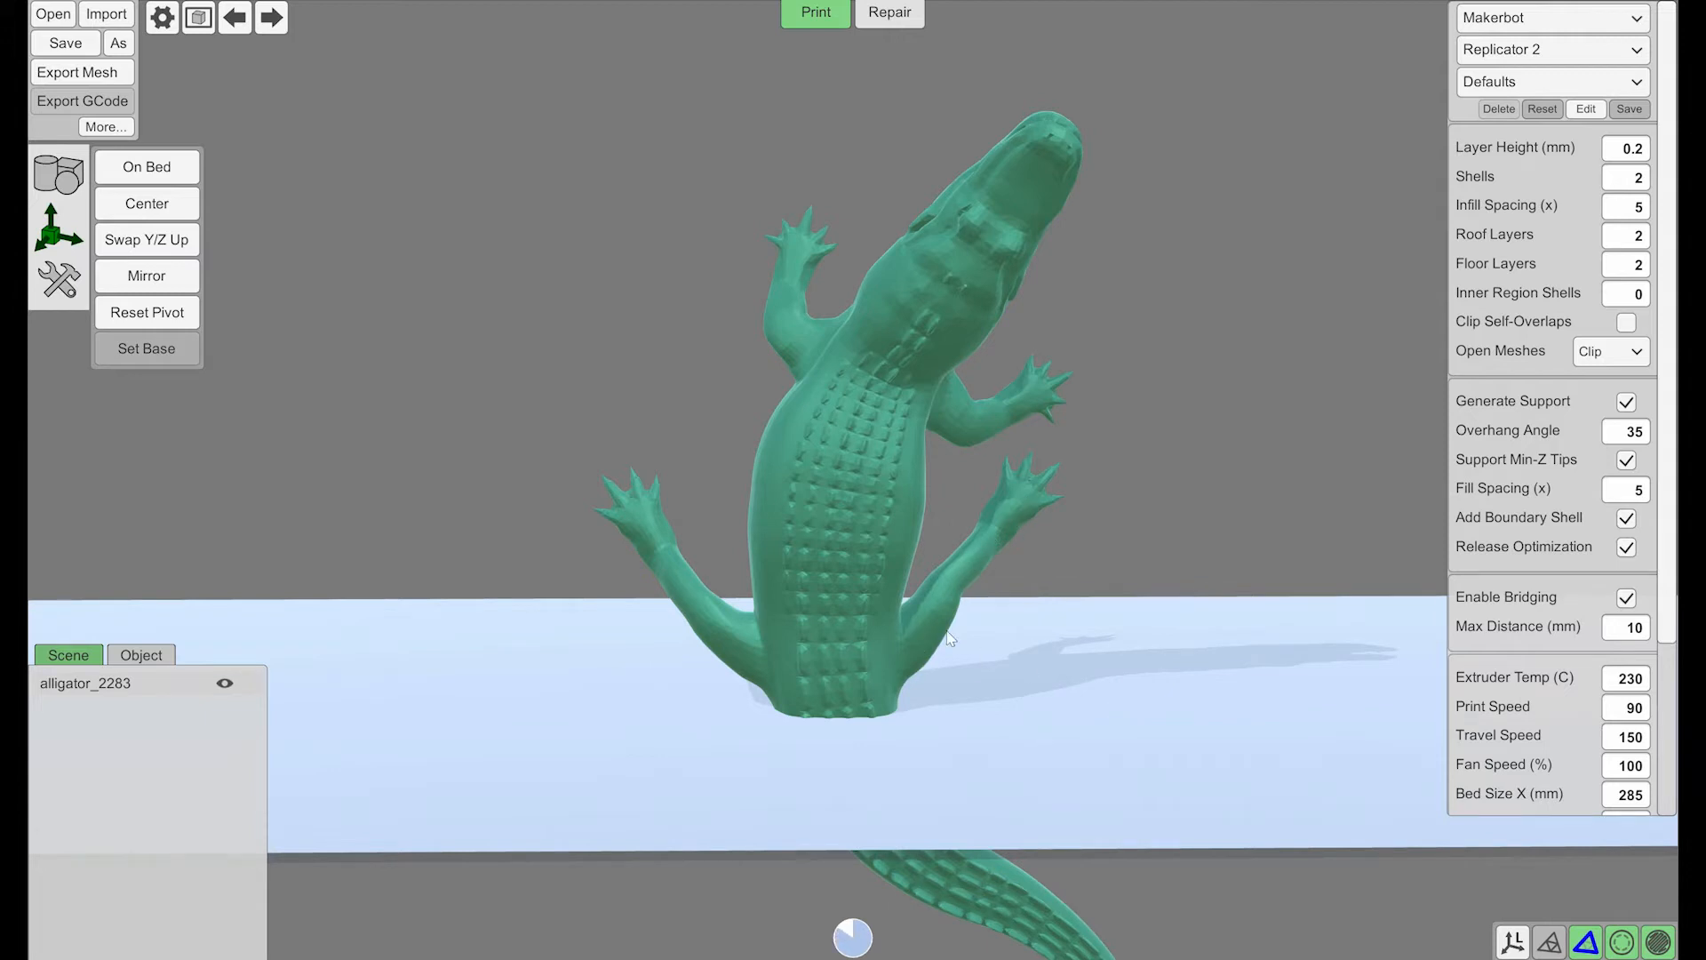
right_click_drag(1270, 573, 949, 736)
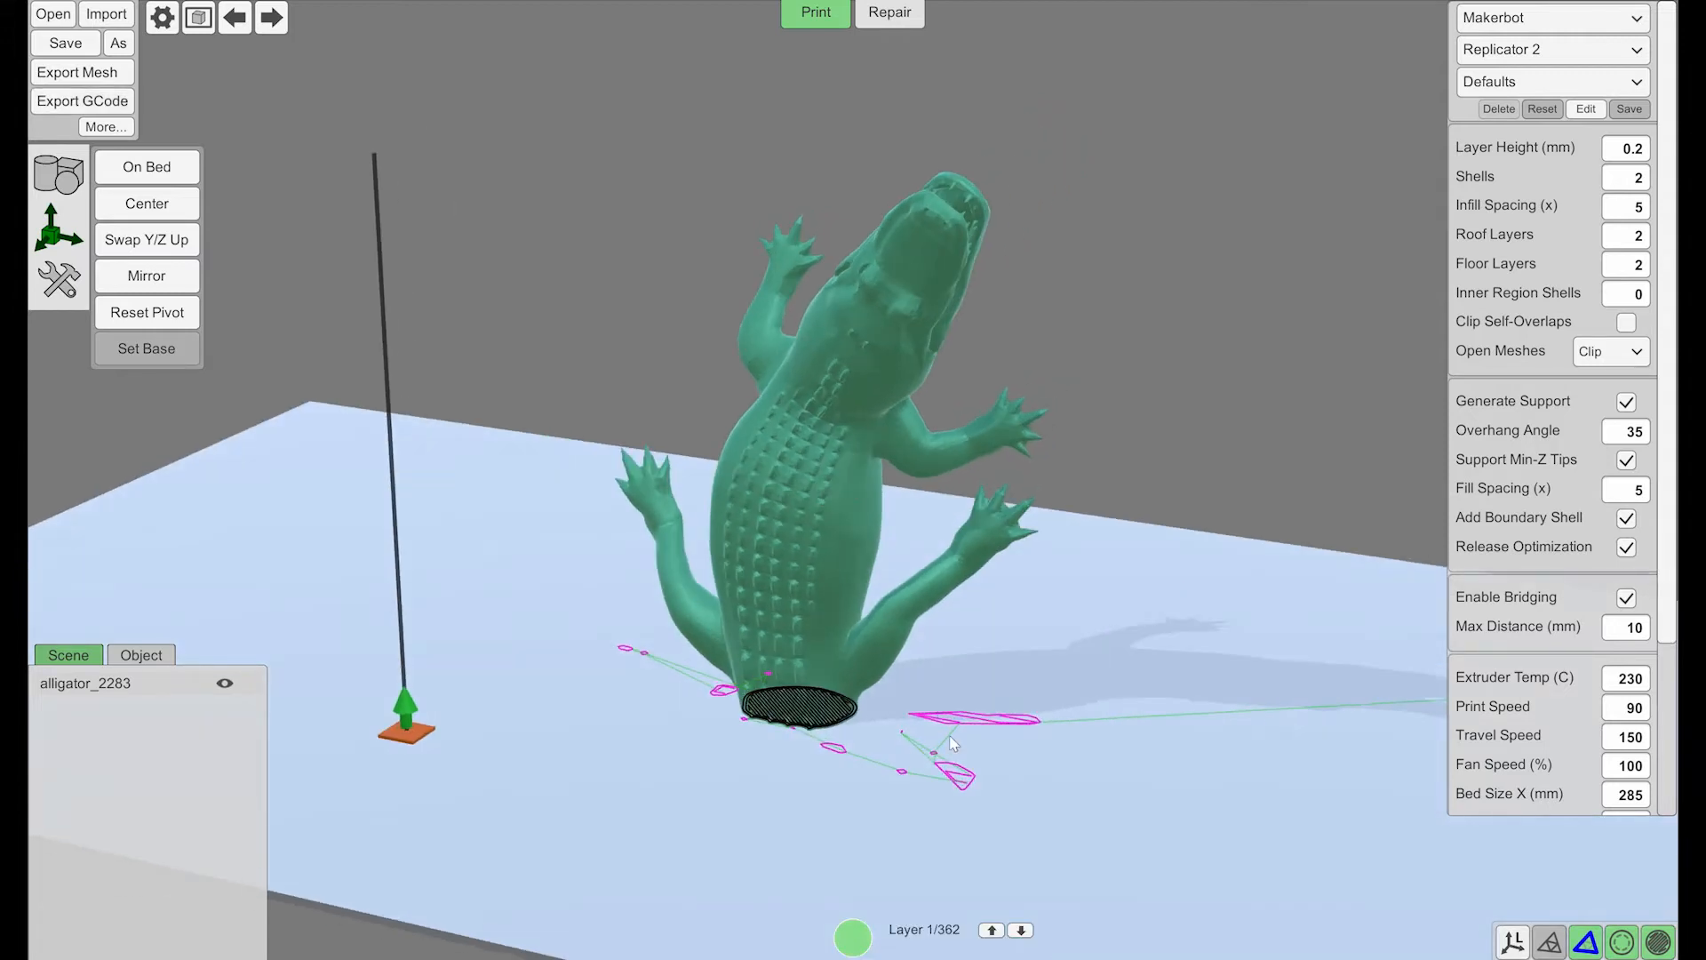
mouse_move(402, 706)
left_mouse_down()
mouse_move(398, 598)
mouse_move(418, 662)
mouse_move(402, 705)
left_mouse_up()
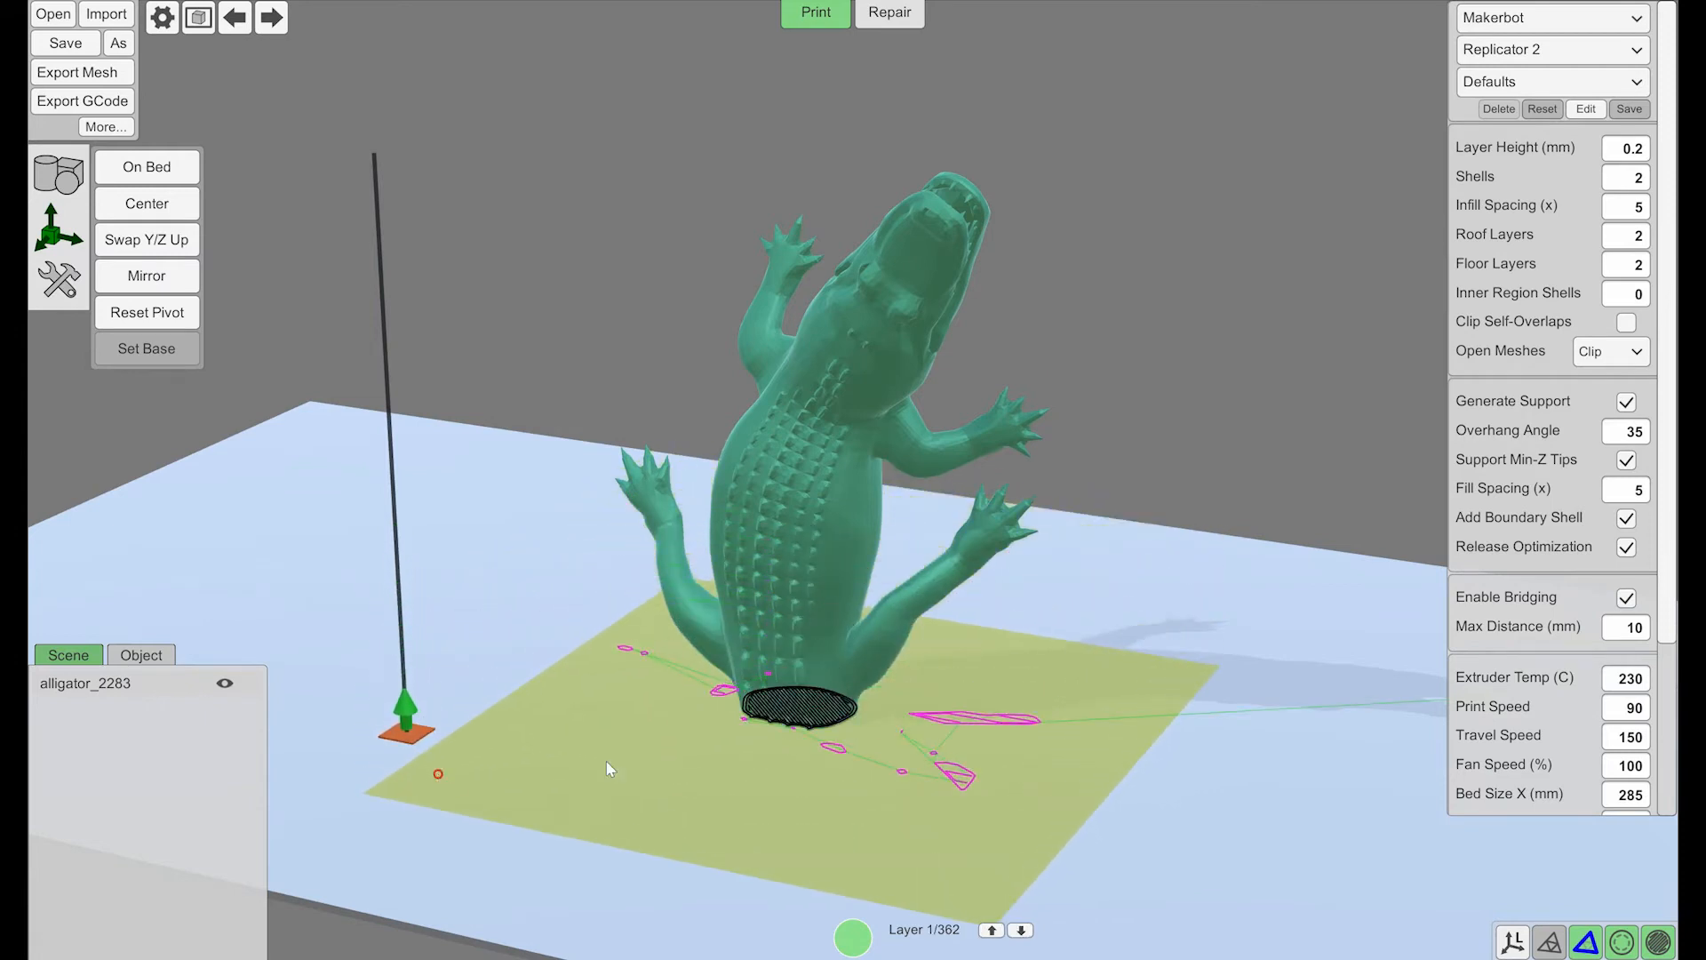
scroll(1017, 729, "up", 5)
scroll(1023, 724, "down", 2)
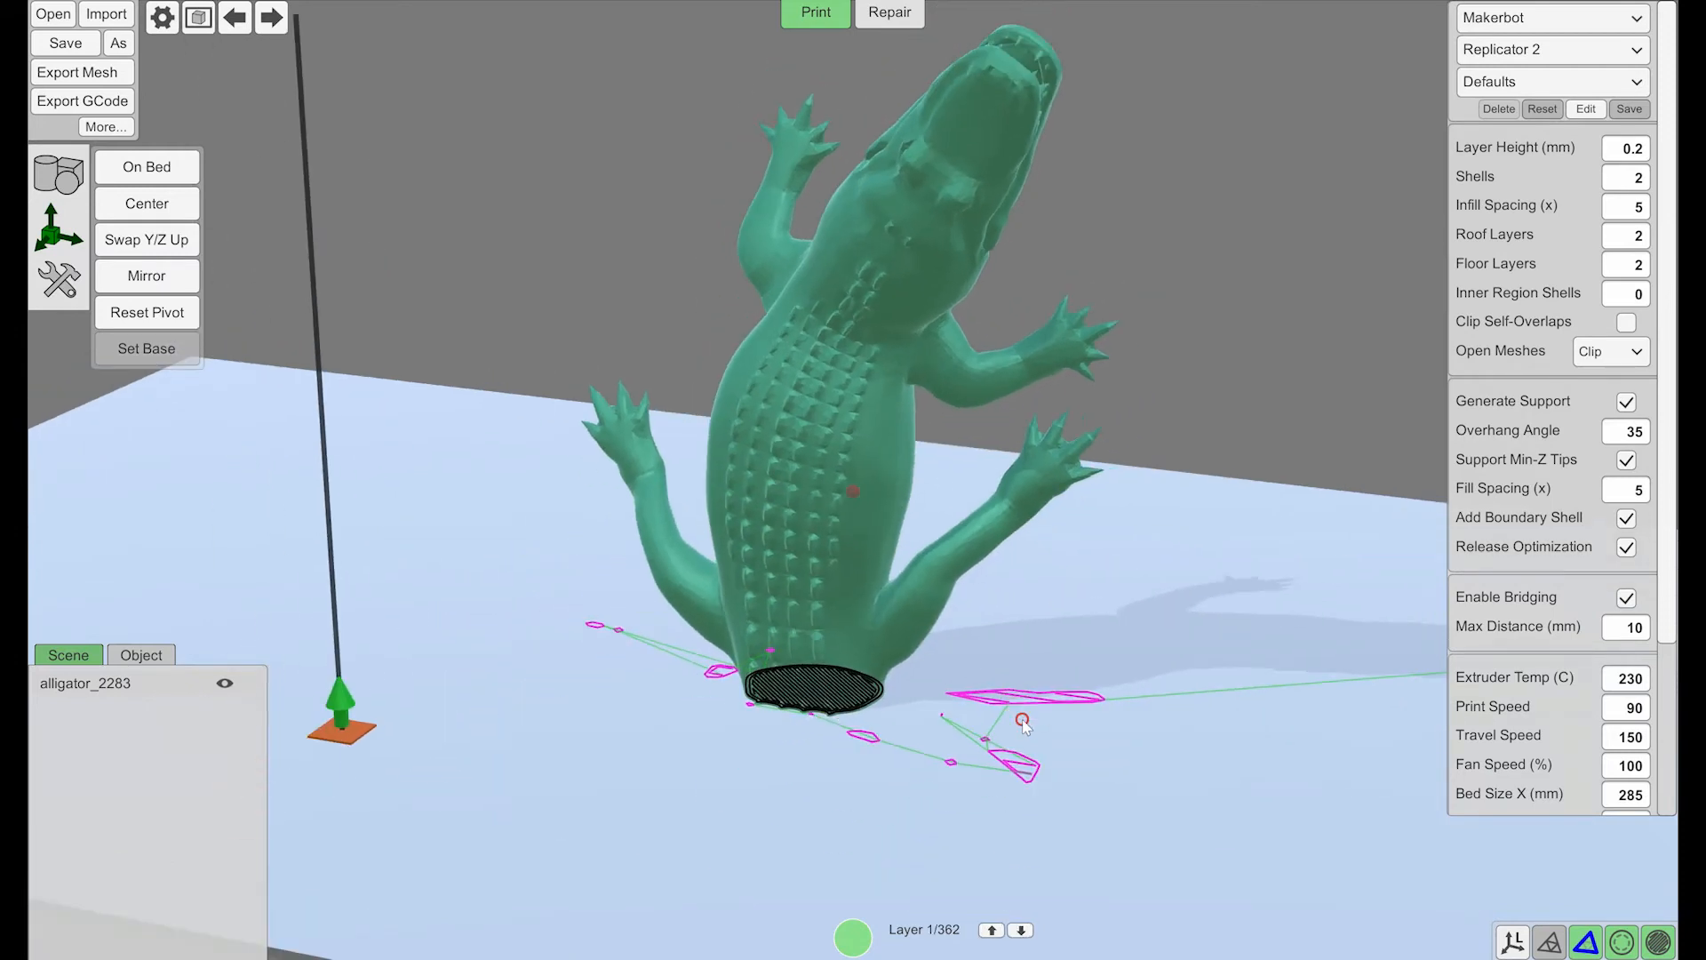
left_click(1619, 439)
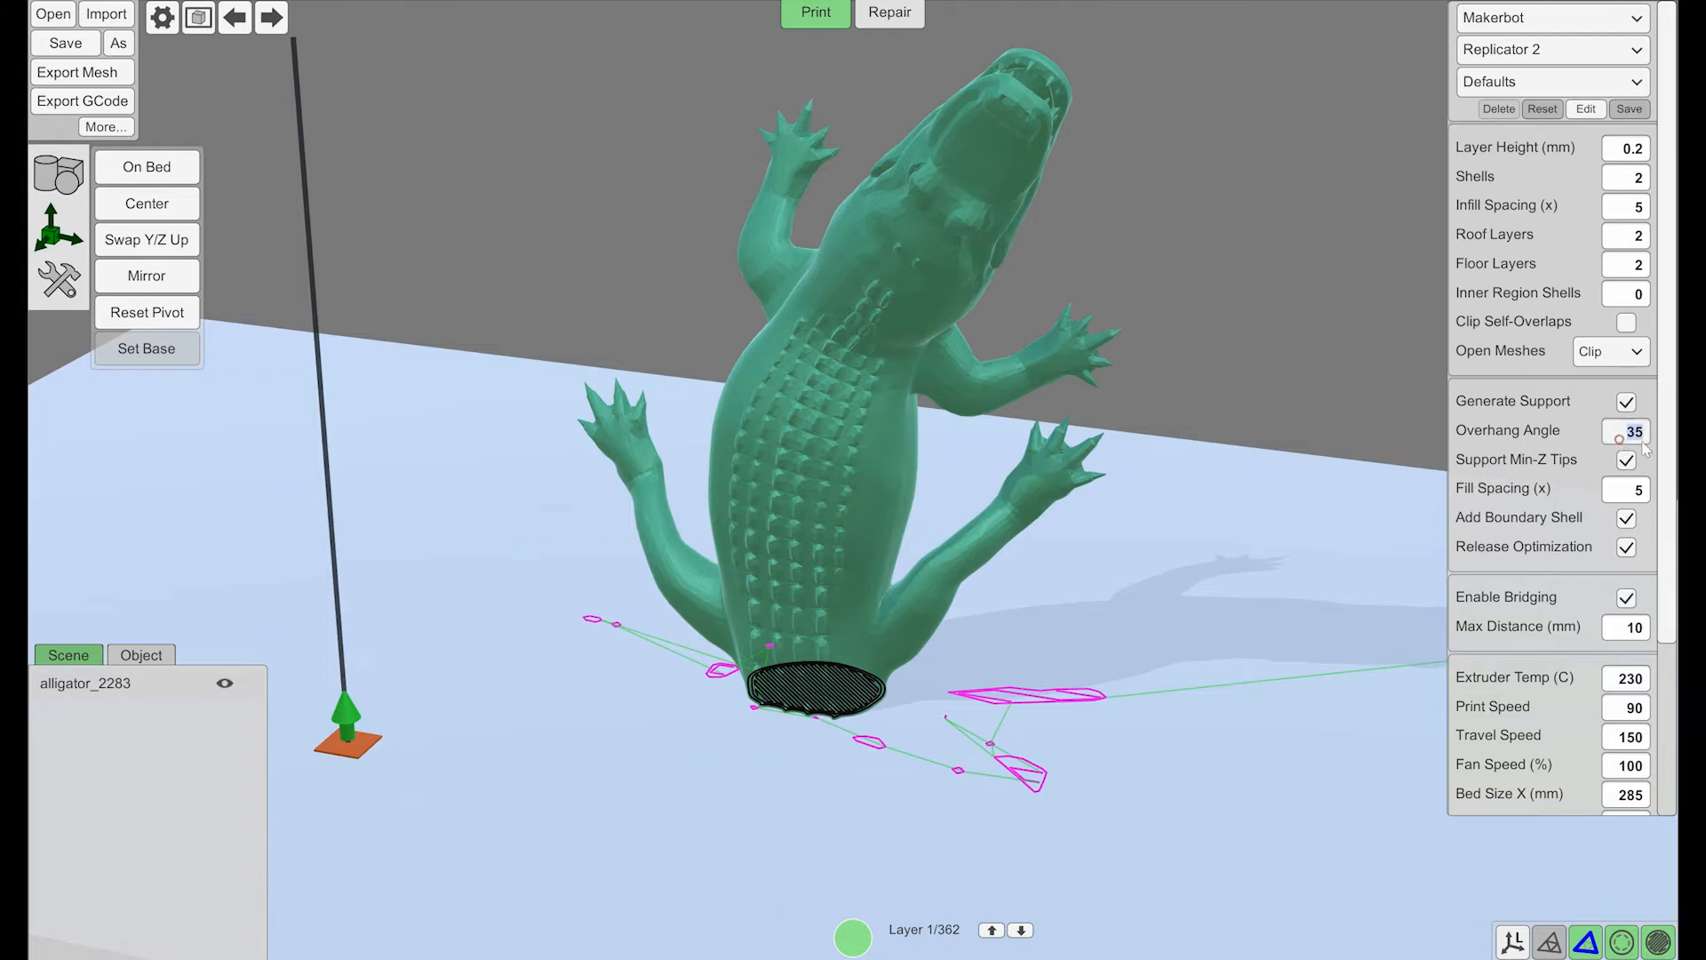
- Rotate the alligator slightly to reduce its sideways lean over the print bed
left_click(808, 498)
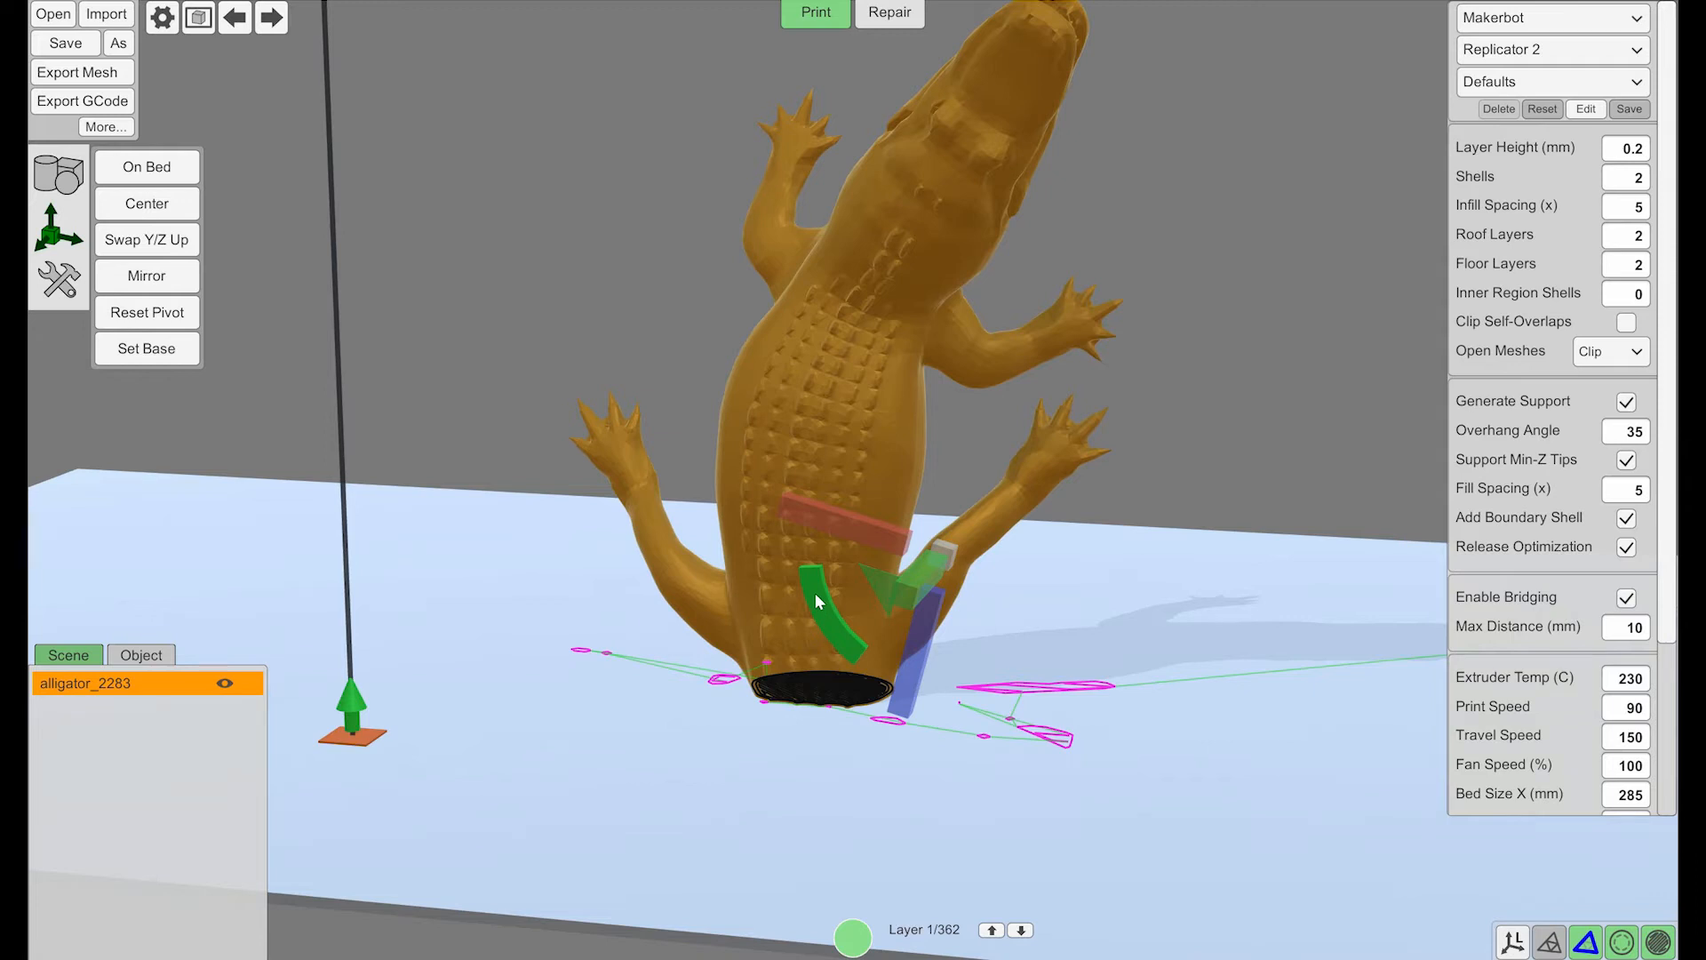
left_click_drag(813, 593, 832, 607)
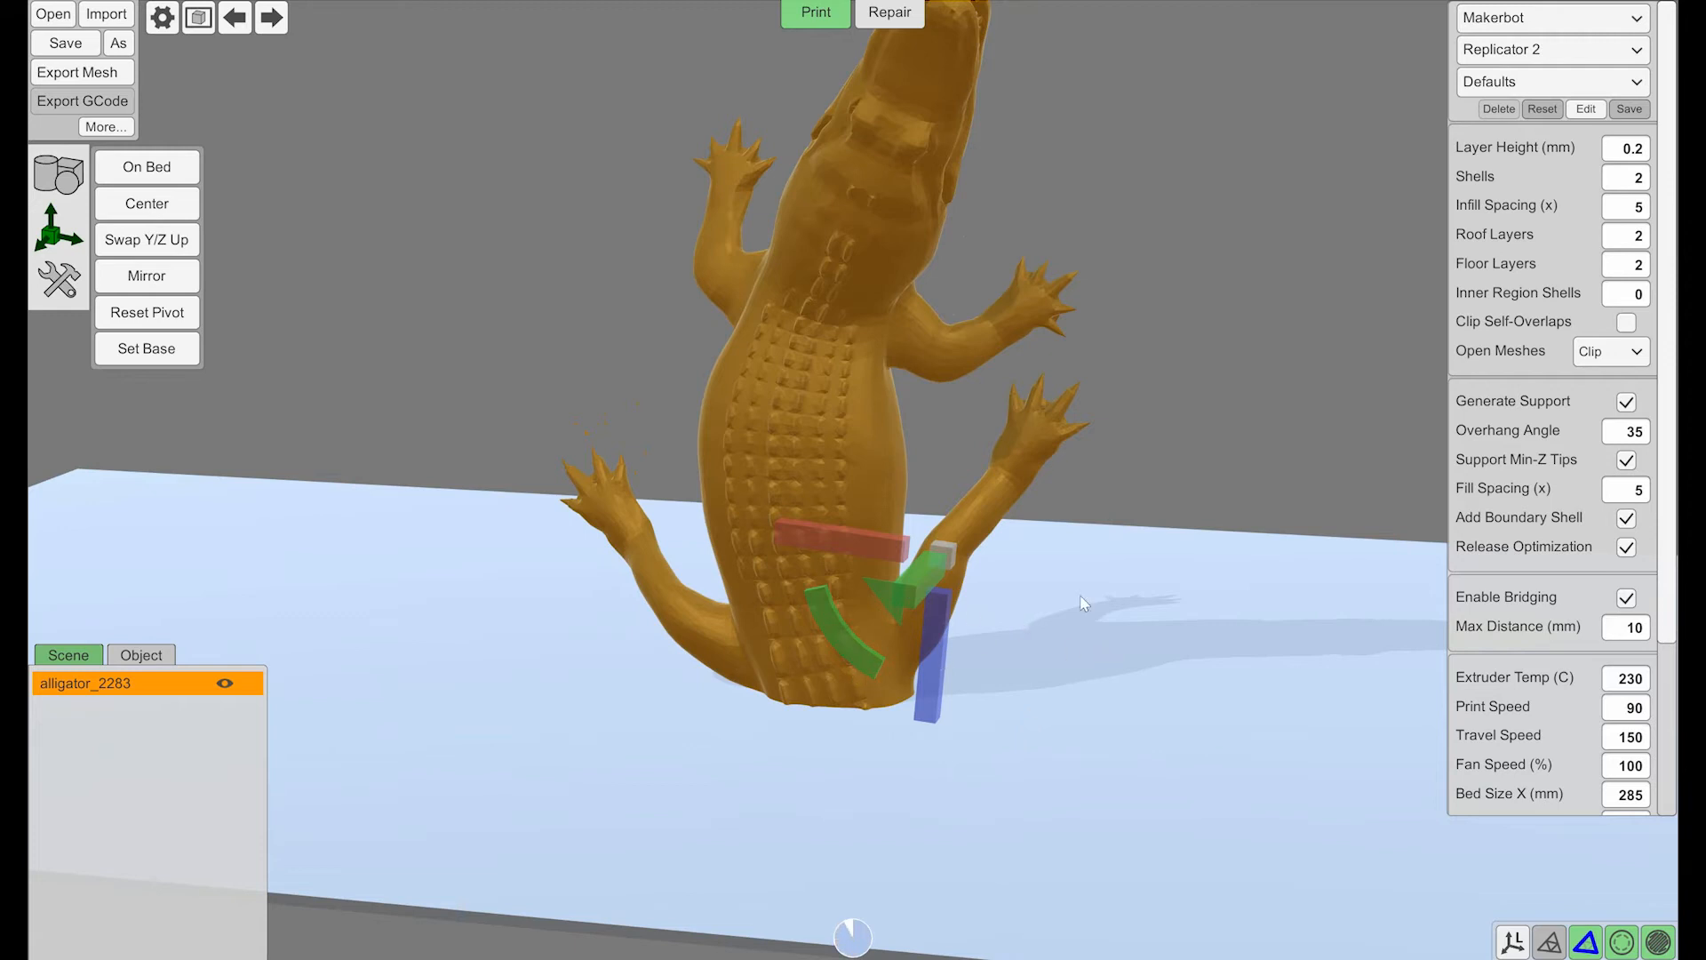
middle_click_drag(1098, 519, 939, 687)
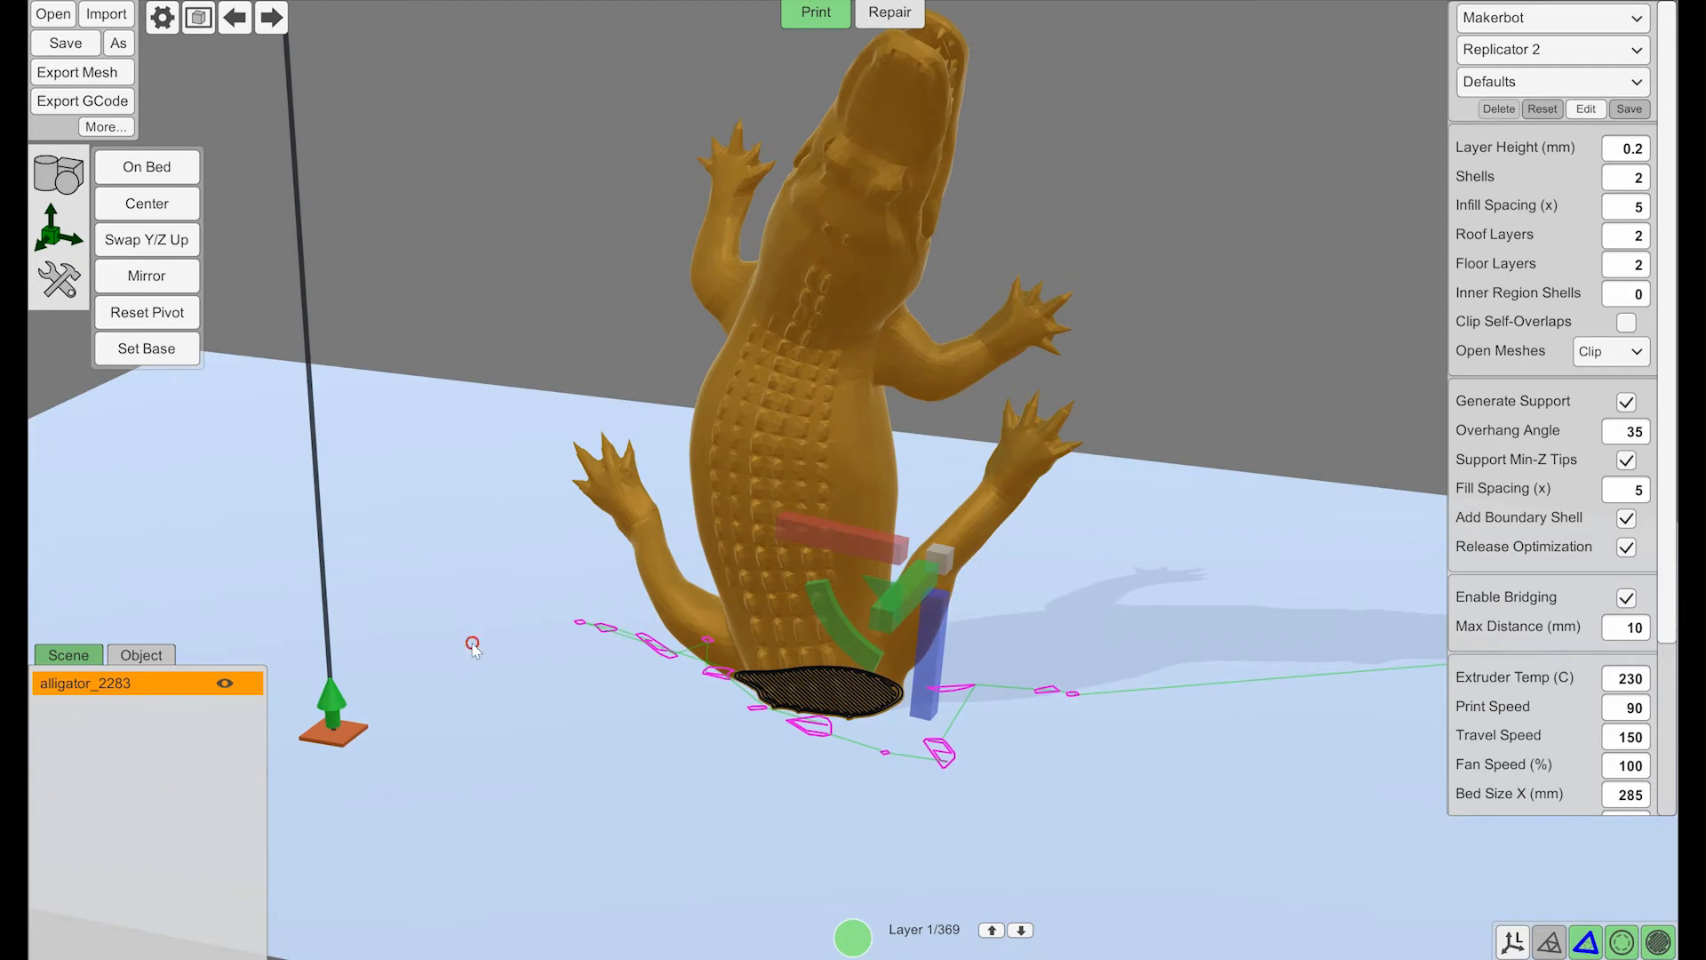
left_click(473, 644)
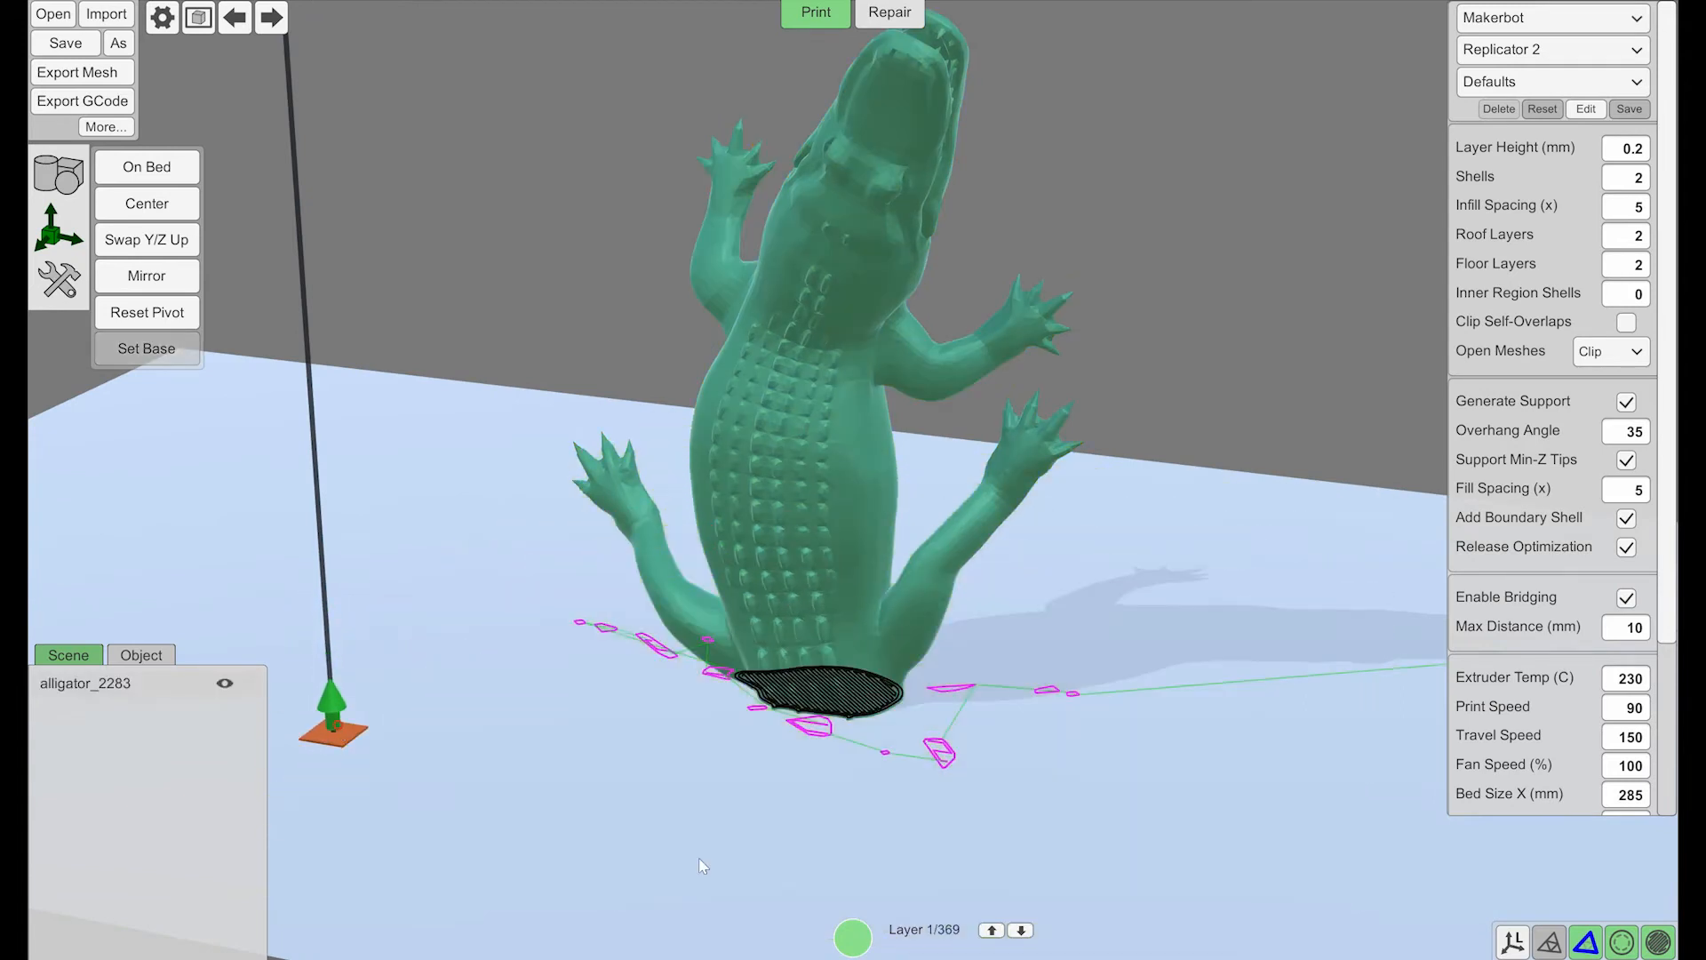
- Inspect the re-sliced first layer from several sides, and raise the alligator slightly out of the print bed
left_click_drag(333, 707, 376, 778)
middle_click_drag(1100, 696, 742, 401)
middle_click_drag(851, 453, 856, 427)
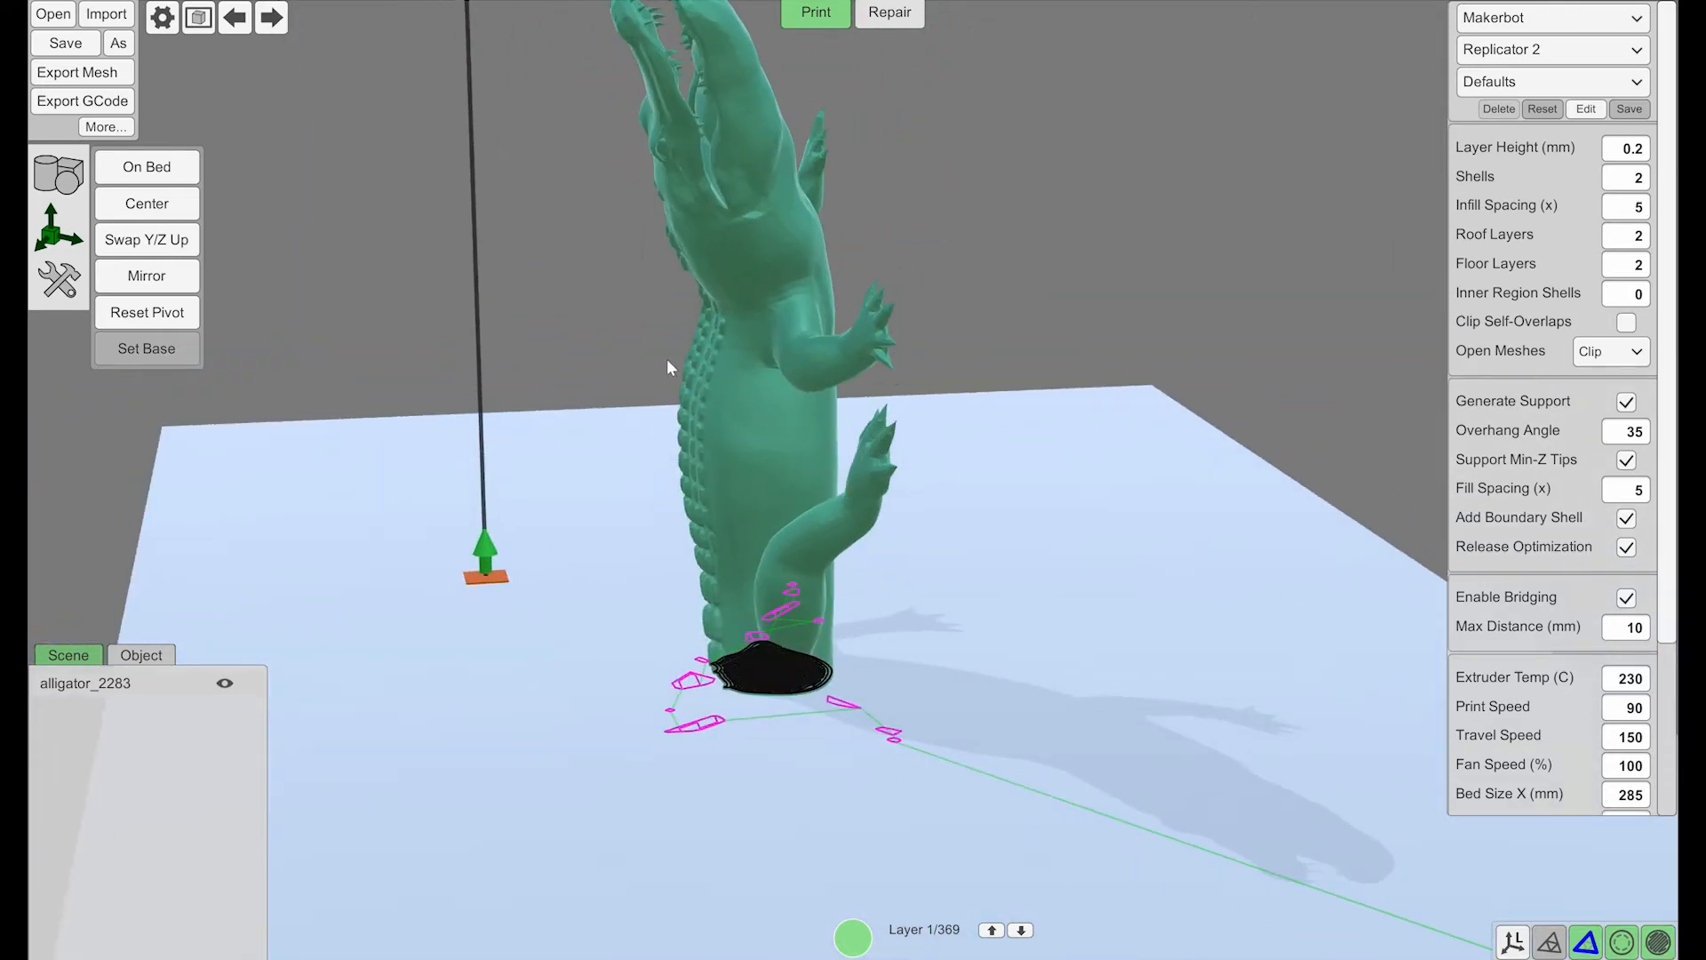
middle_click_drag(670, 364, 899, 359)
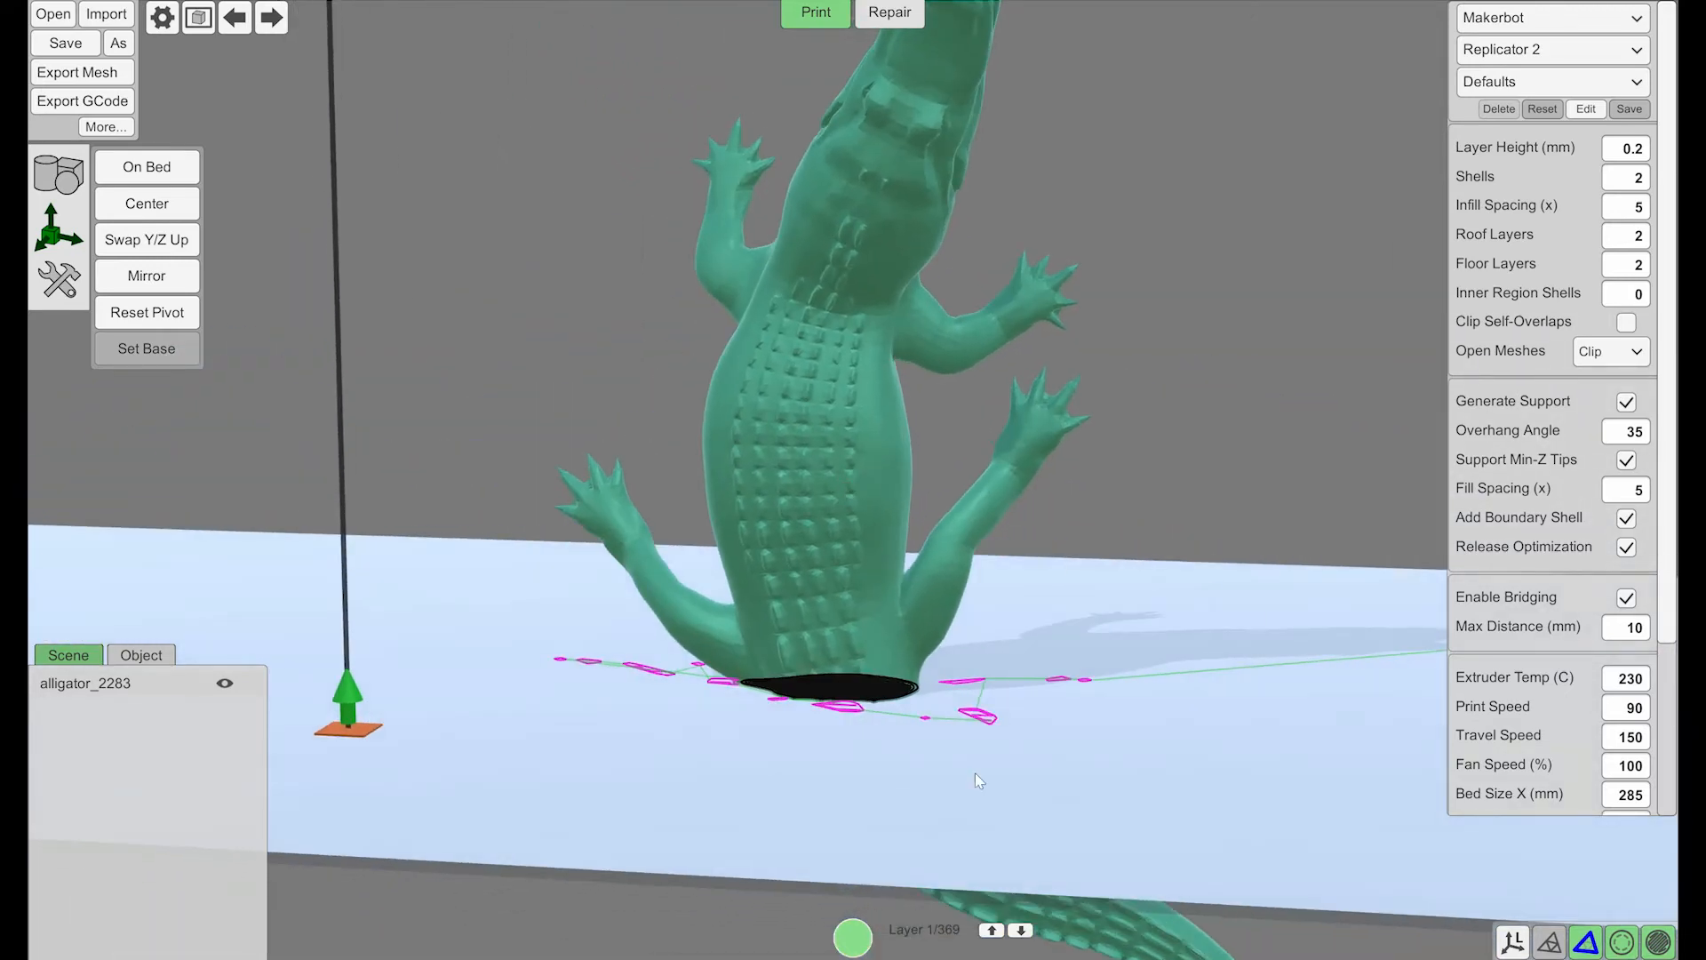
left_click(821, 634)
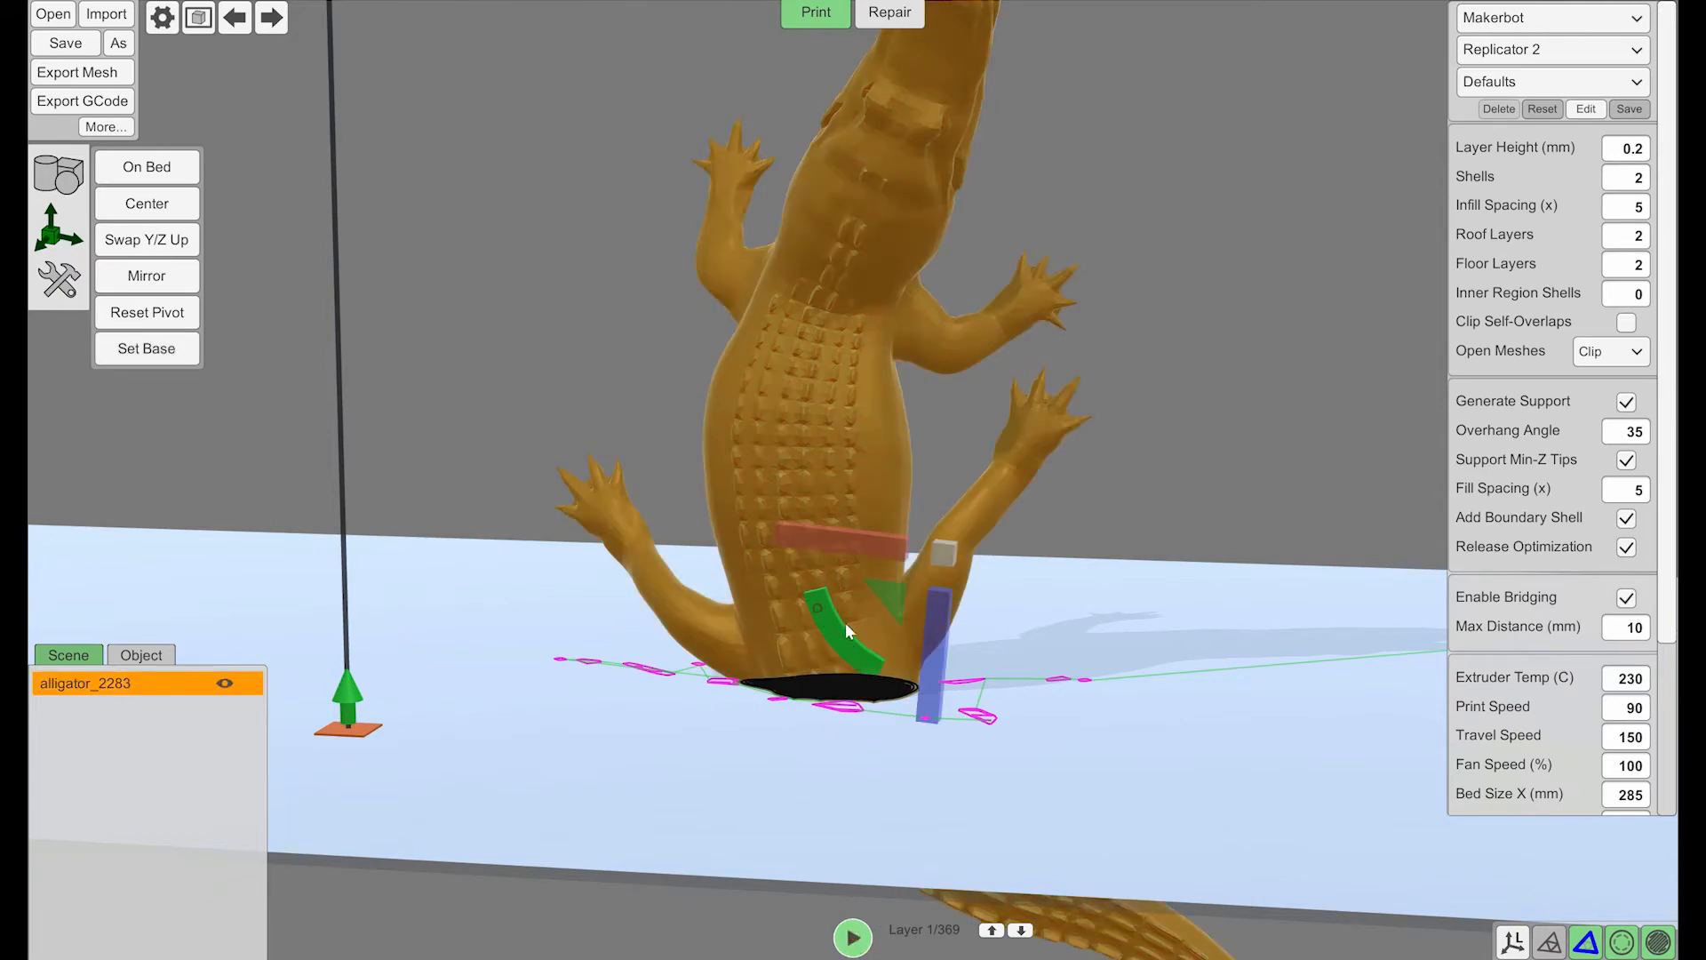
left_click_drag(888, 596, 890, 583)
left_click(1168, 619)
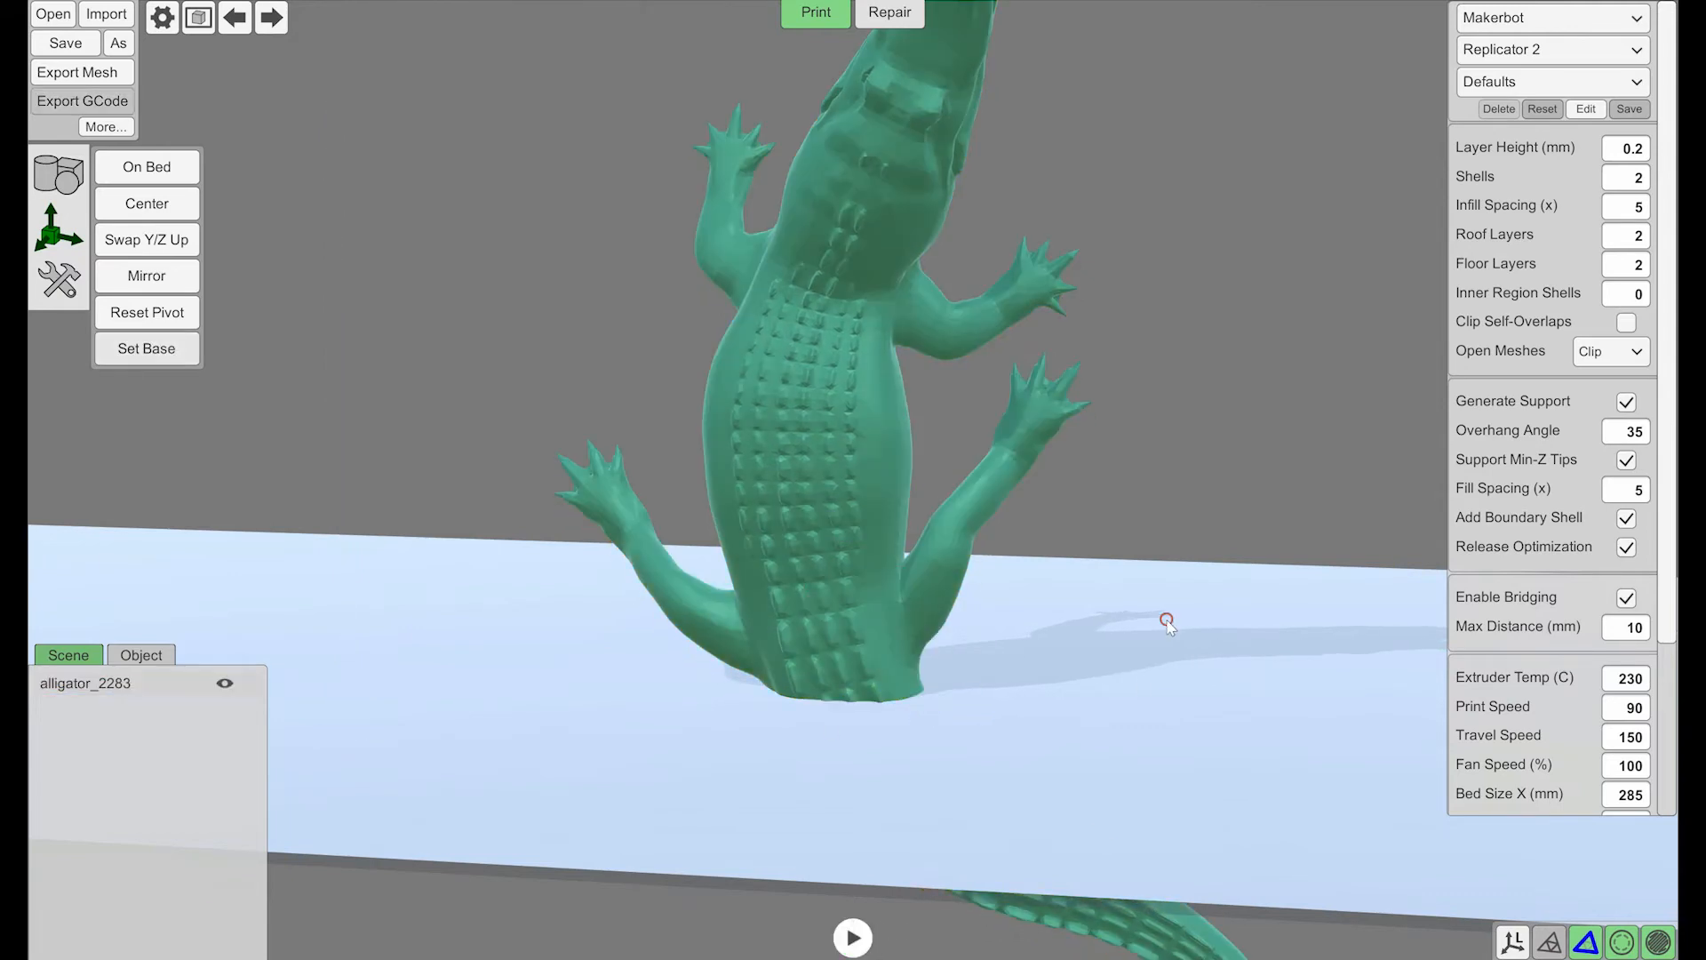
middle_click_drag(1167, 620, 1102, 662)
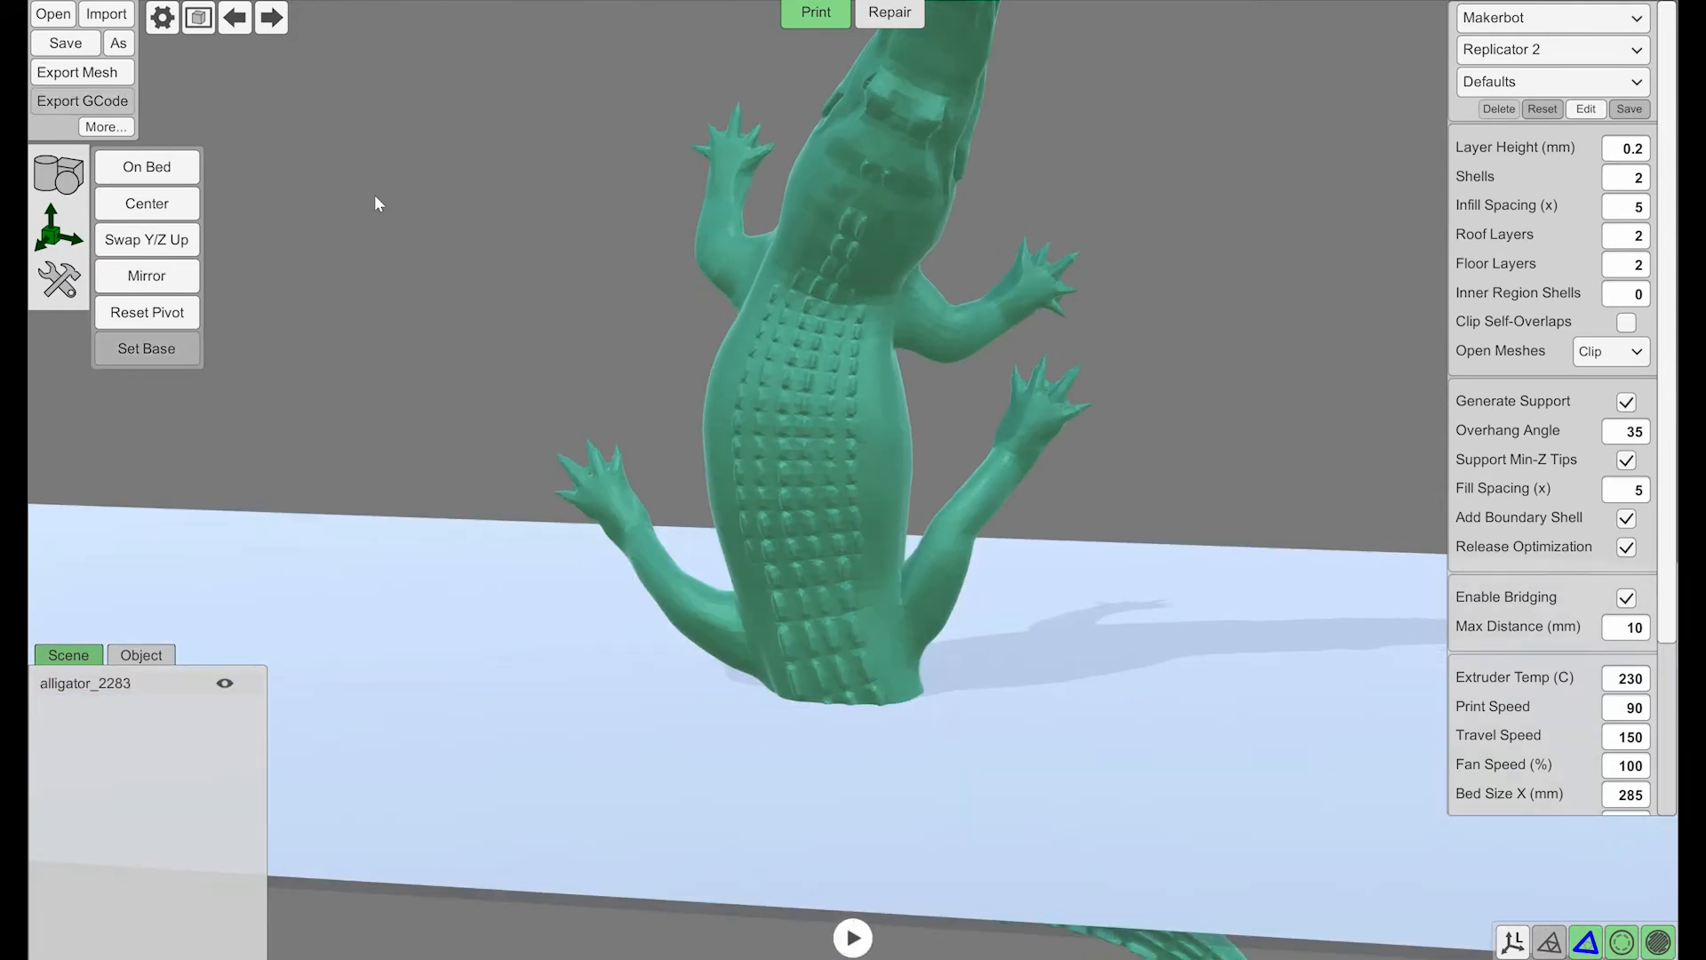
- In the Repair workspace, plane-cut the alligator through the tail base at print bed level, keeping both sides with holes filled
left_click(889, 13)
left_click(58, 331)
left_click(138, 167)
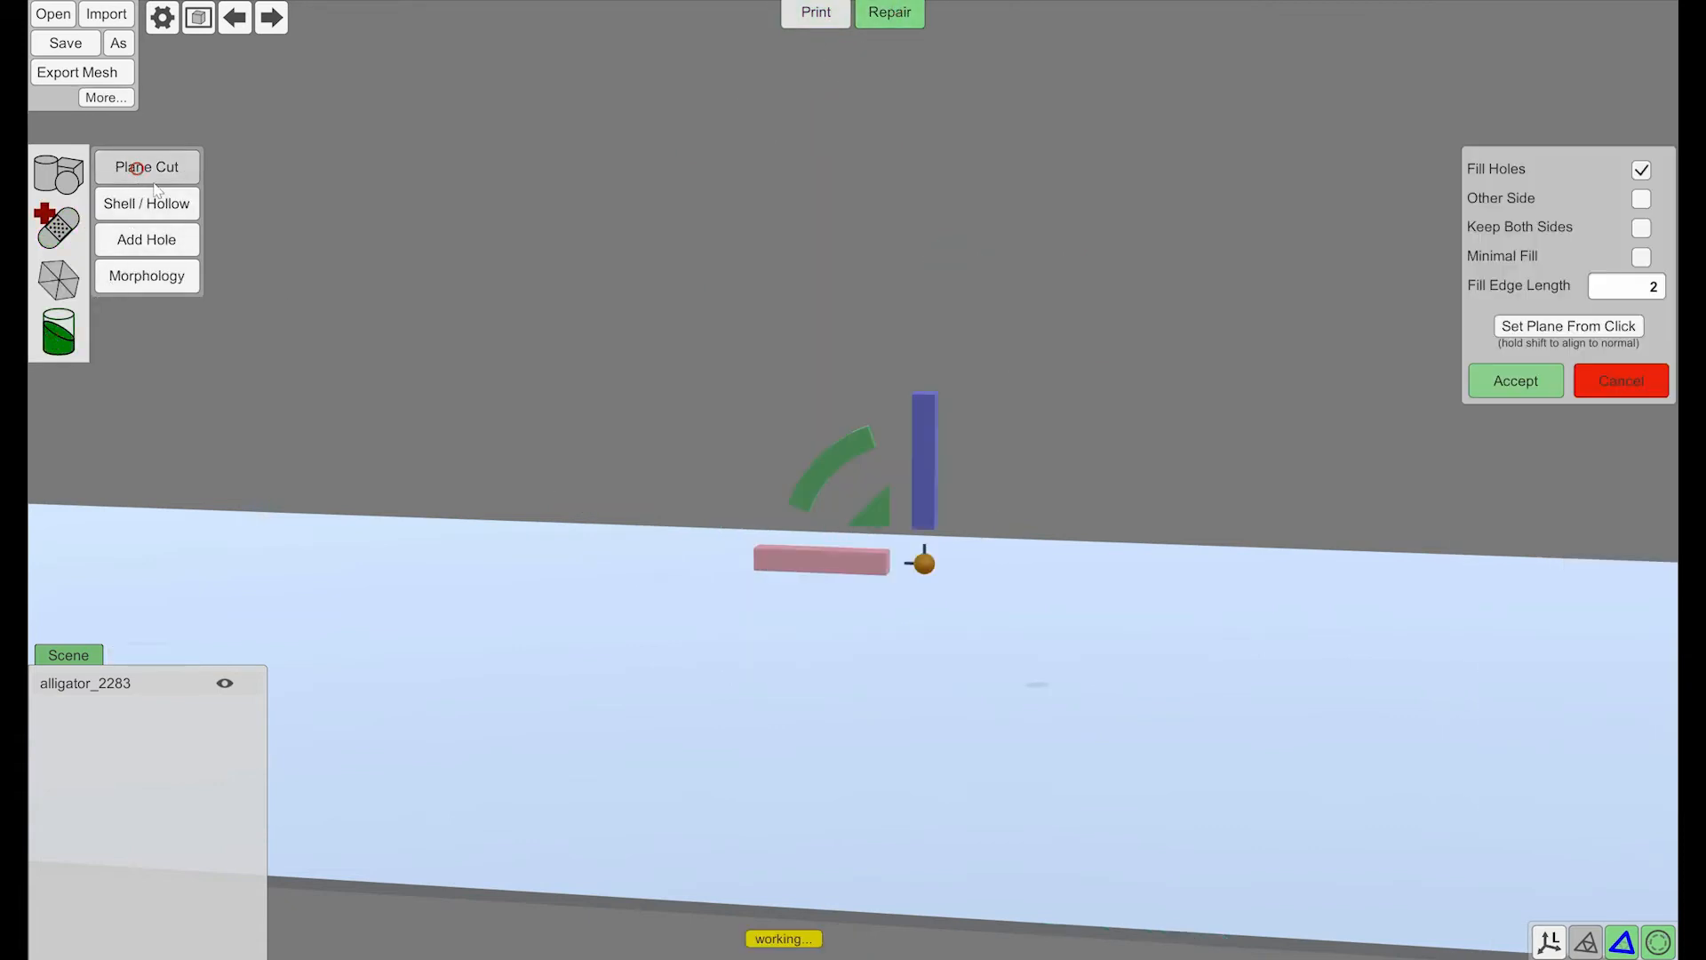
left_click(1641, 229)
left_click_drag(926, 419, 942, 569)
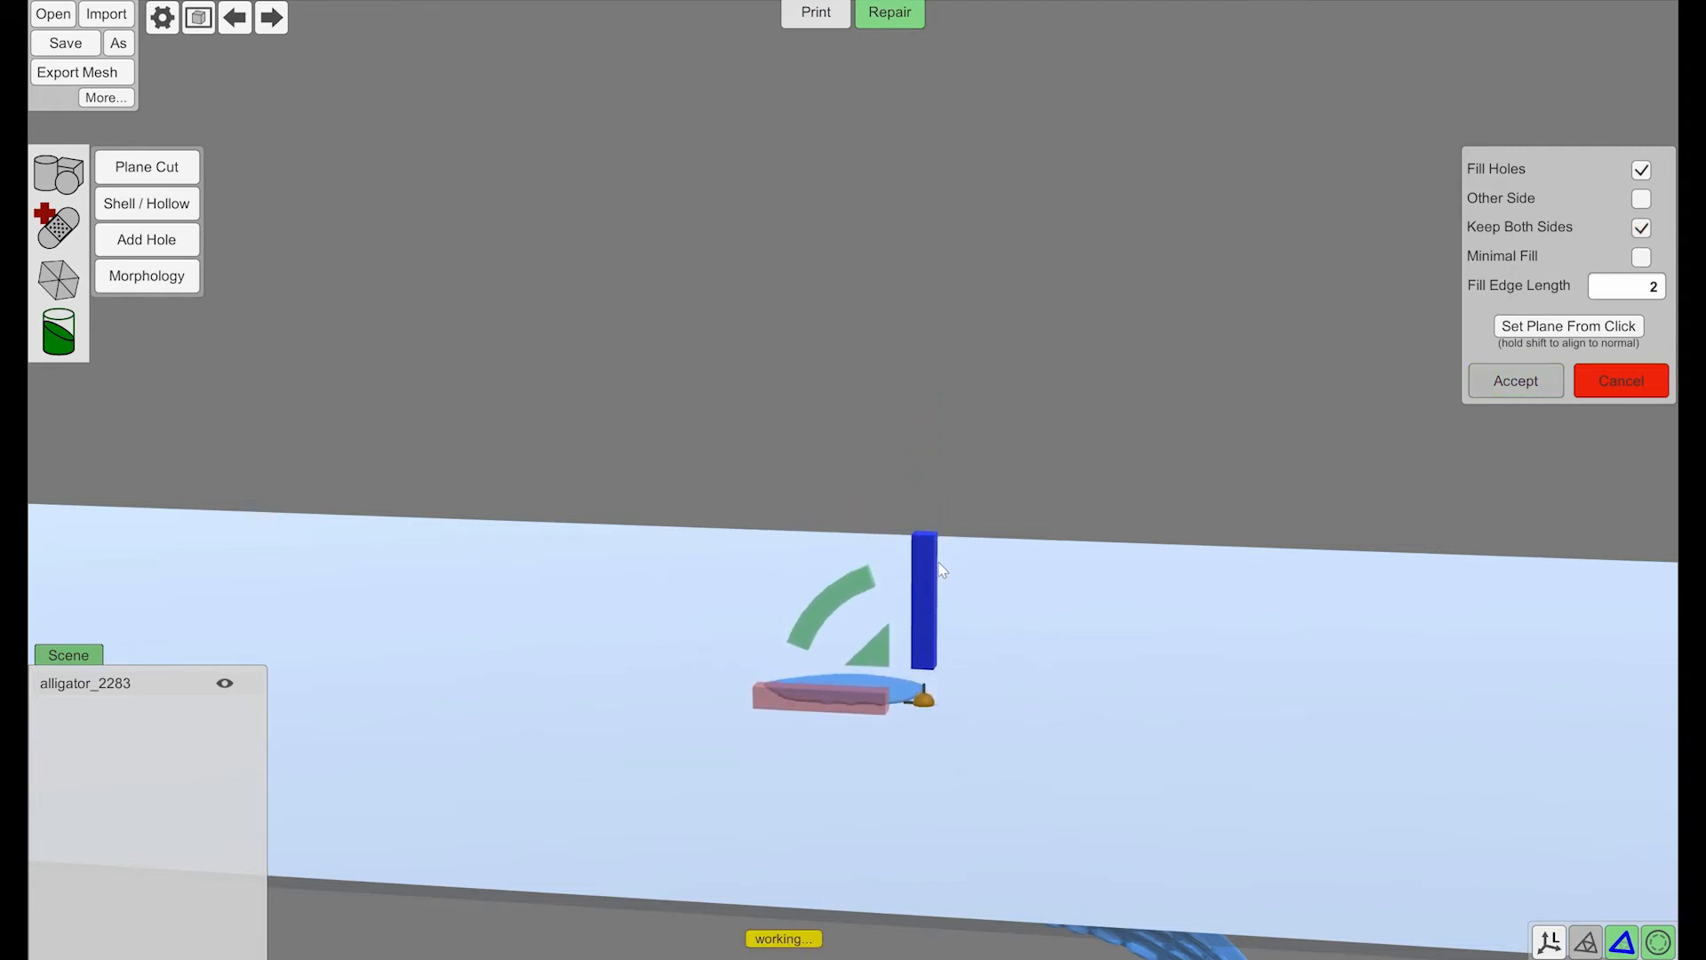
left_click(1515, 382)
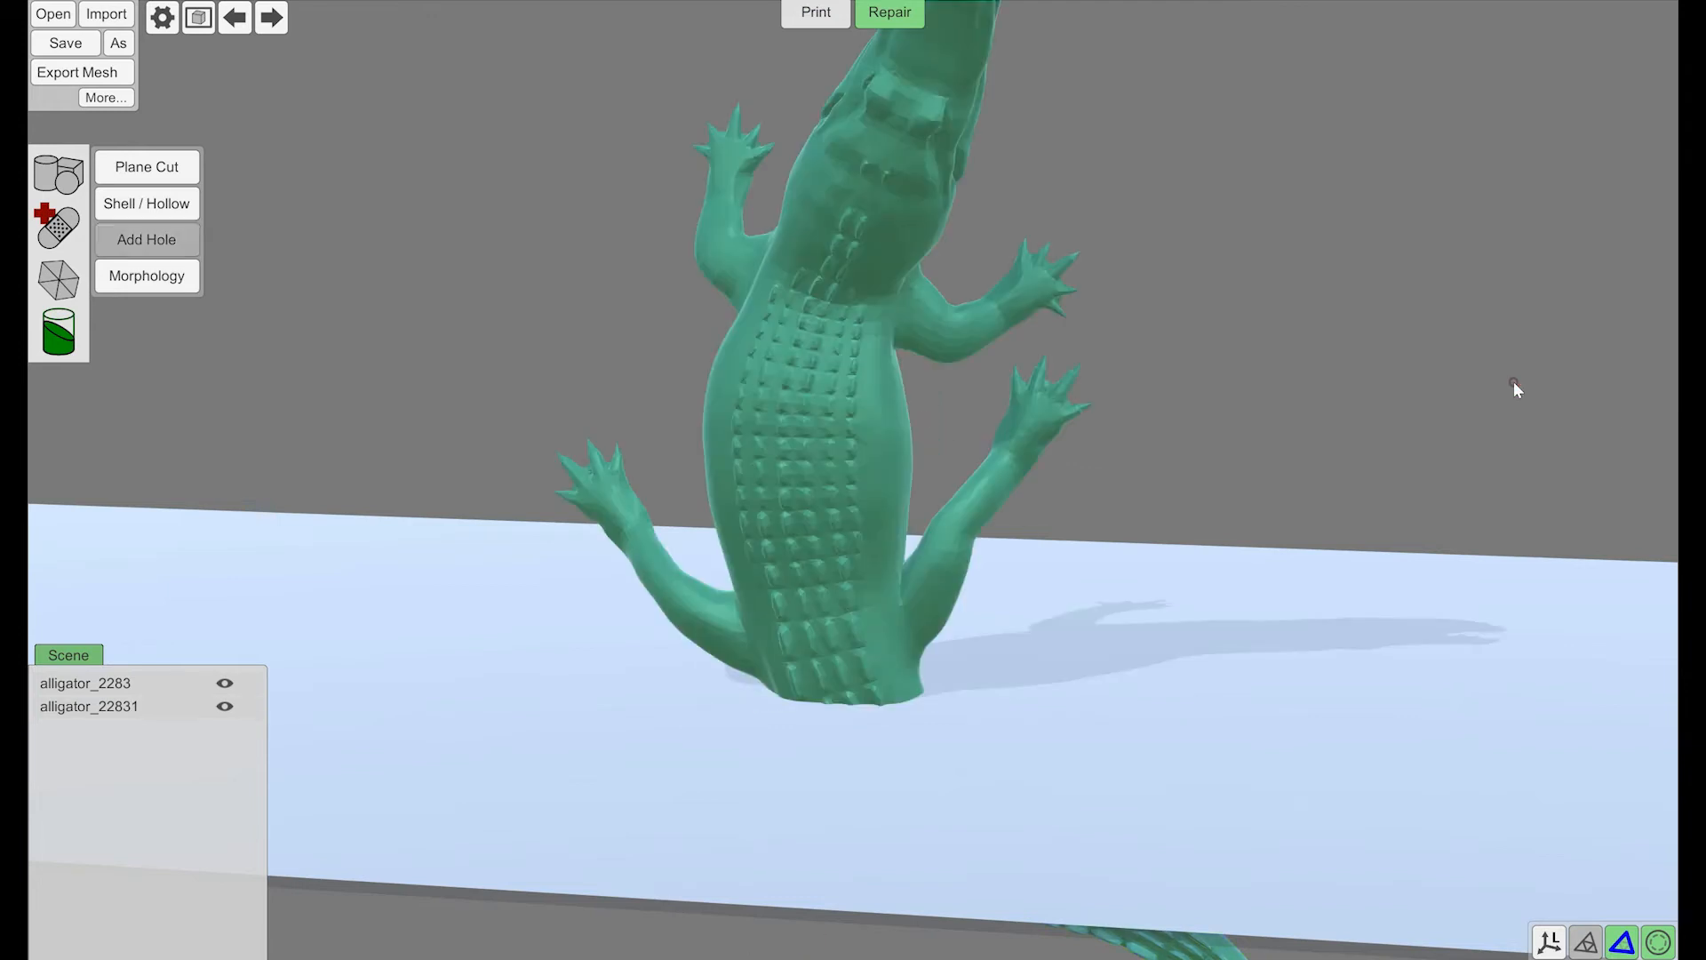
- Move the alligator's body and the cut-off tail apart so the two pieces are separated
left_click(811, 494)
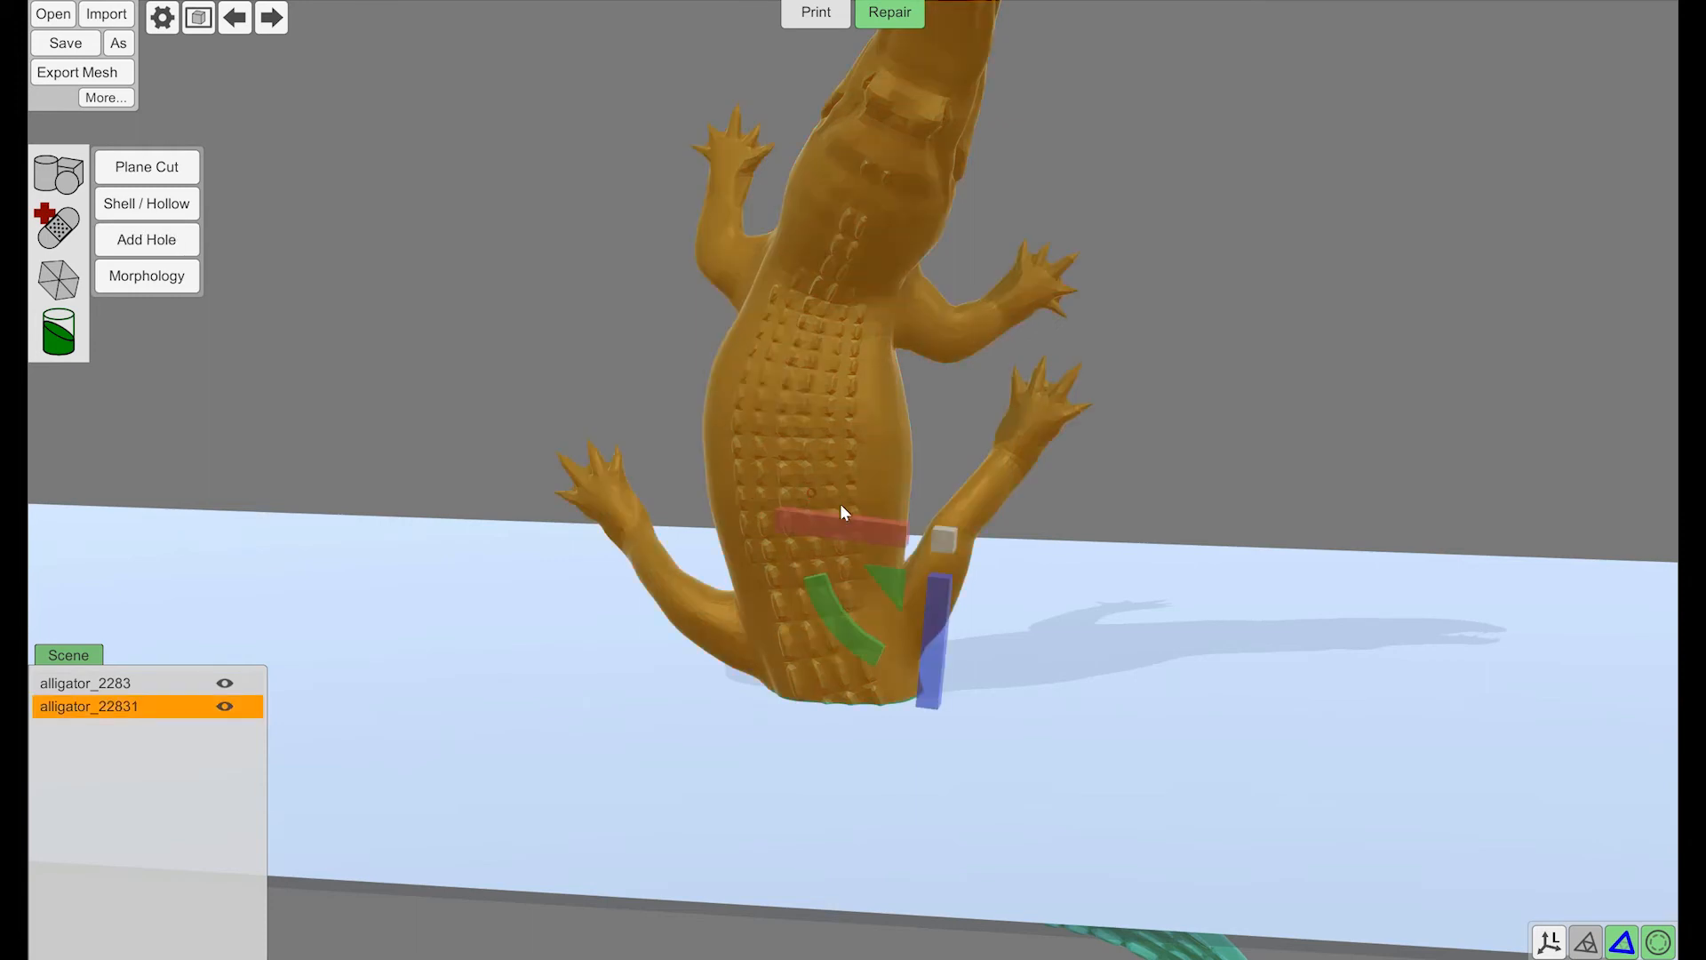
left_click_drag(887, 588, 729, 525)
left_click(862, 693)
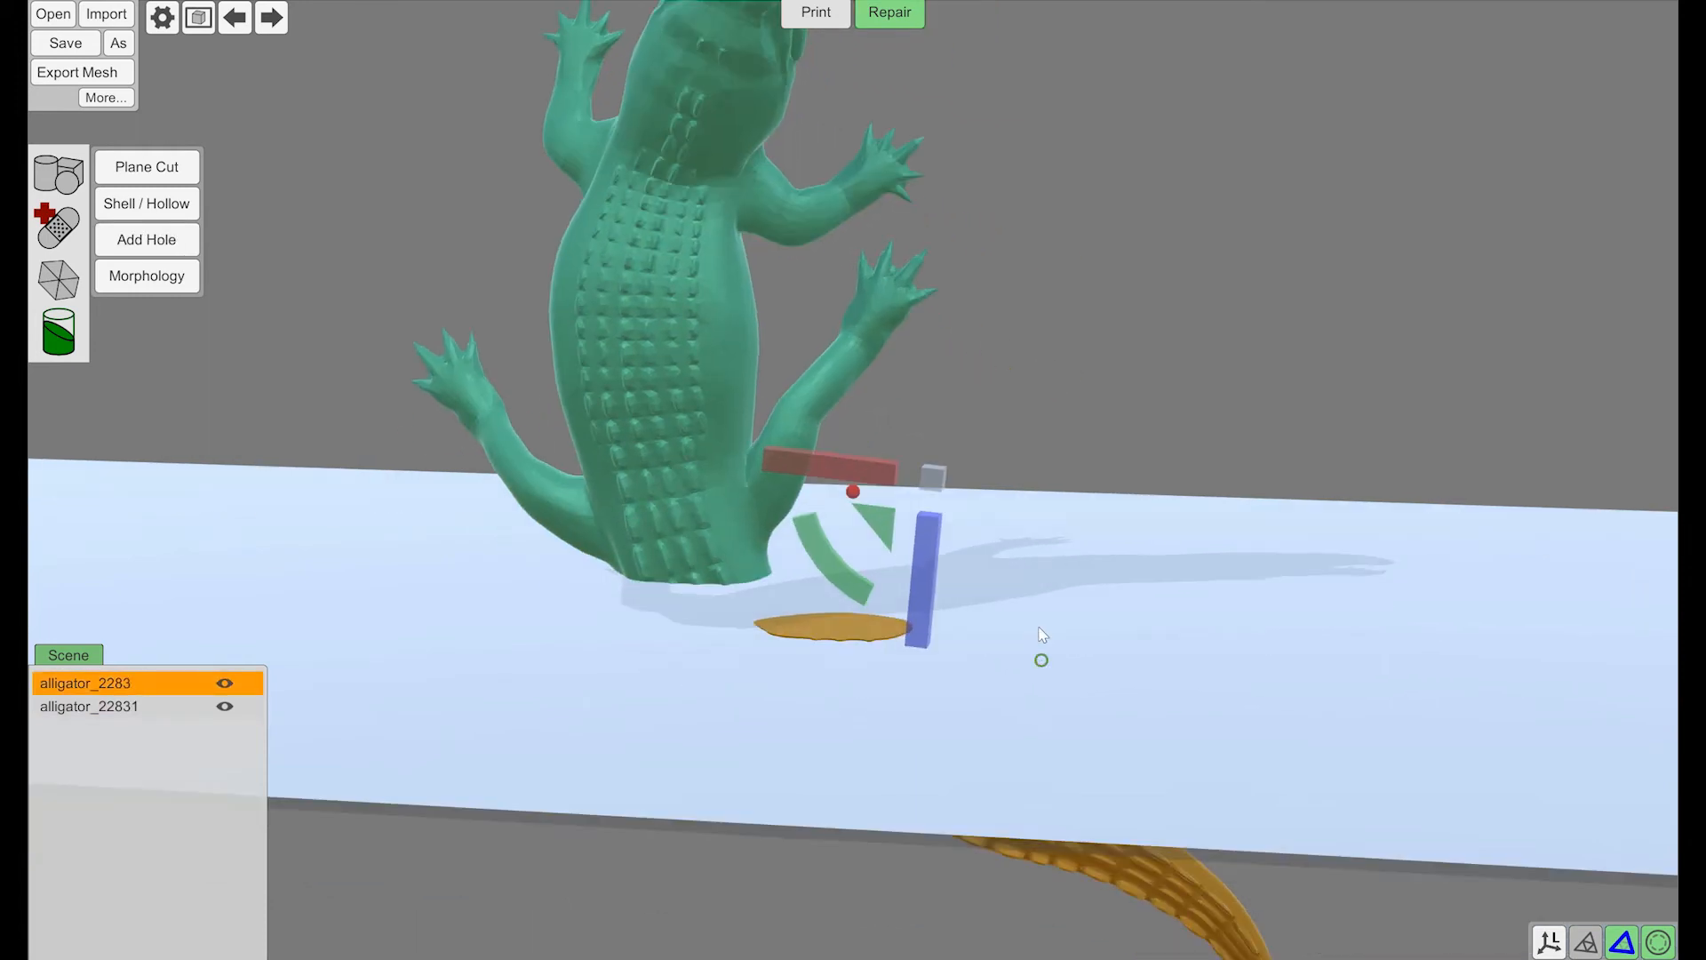
left_click_drag(882, 517, 1029, 439)
left_click_drag(1007, 503, 1304, 528)
right_click_drag(1231, 523, 837, 382)
- In the Print workspace, set the body piece's flat cut face as its base on the print bed
left_click(1057, 471)
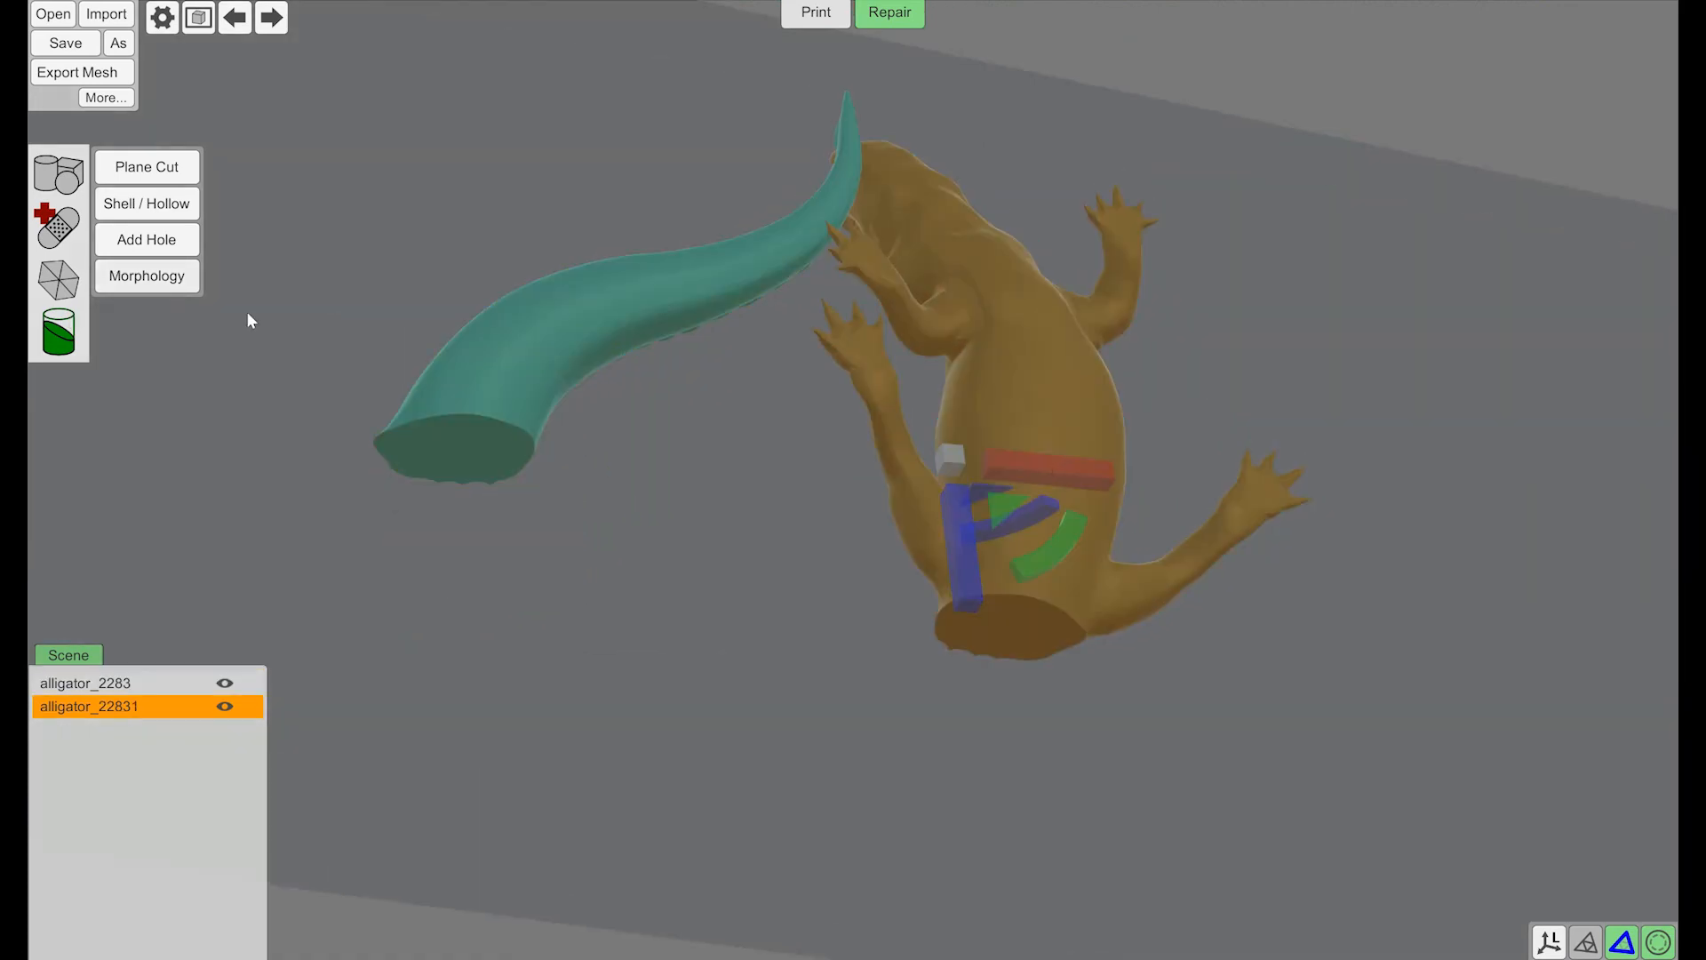
left_click(815, 13)
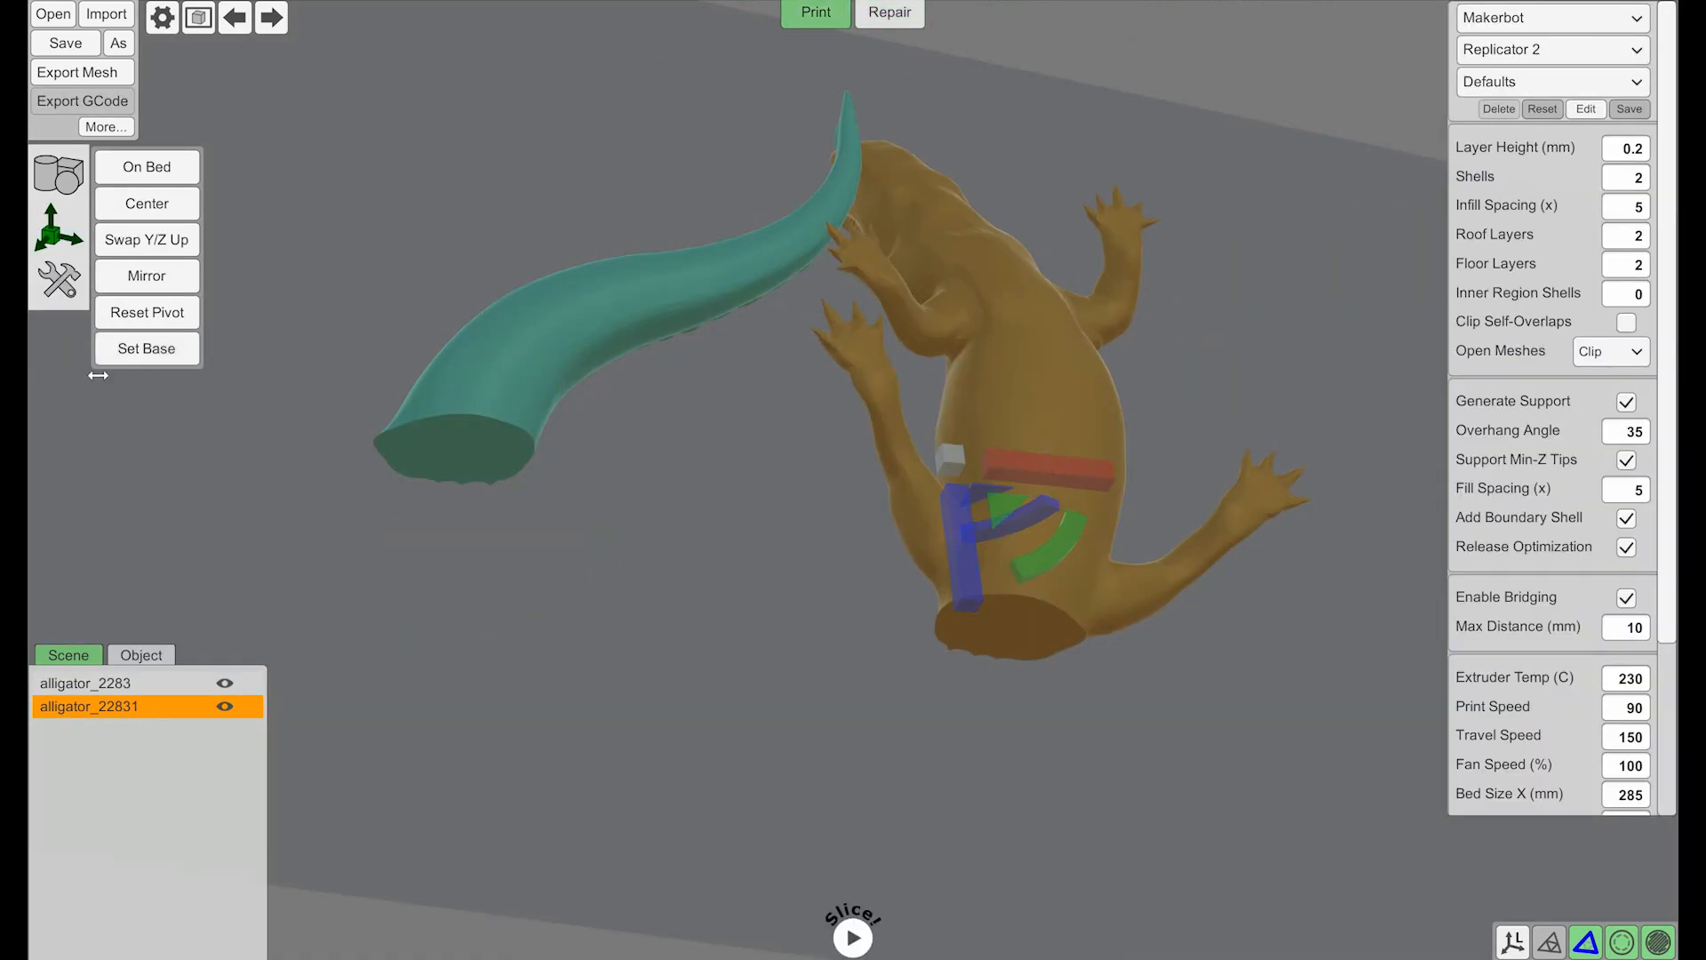
left_click(172, 345)
left_click(999, 625)
left_click(1516, 169)
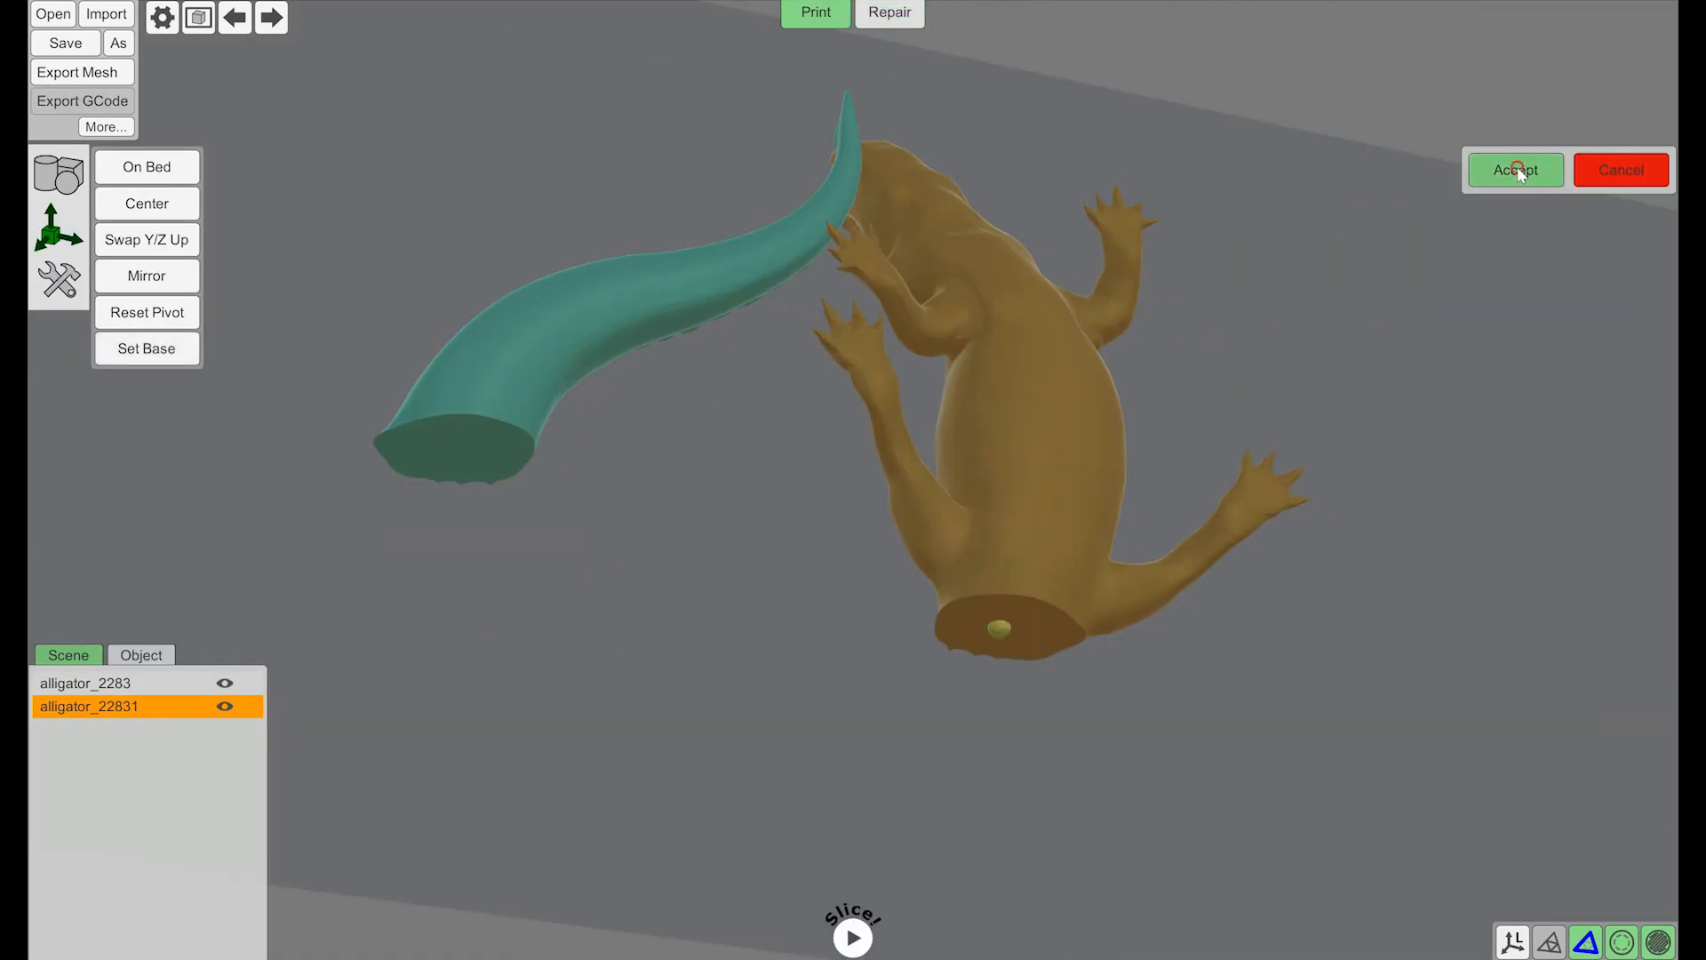
left_click(1086, 641)
- Set the tail piece's flat cut face as its base so it stands on the print bed
left_click(460, 402)
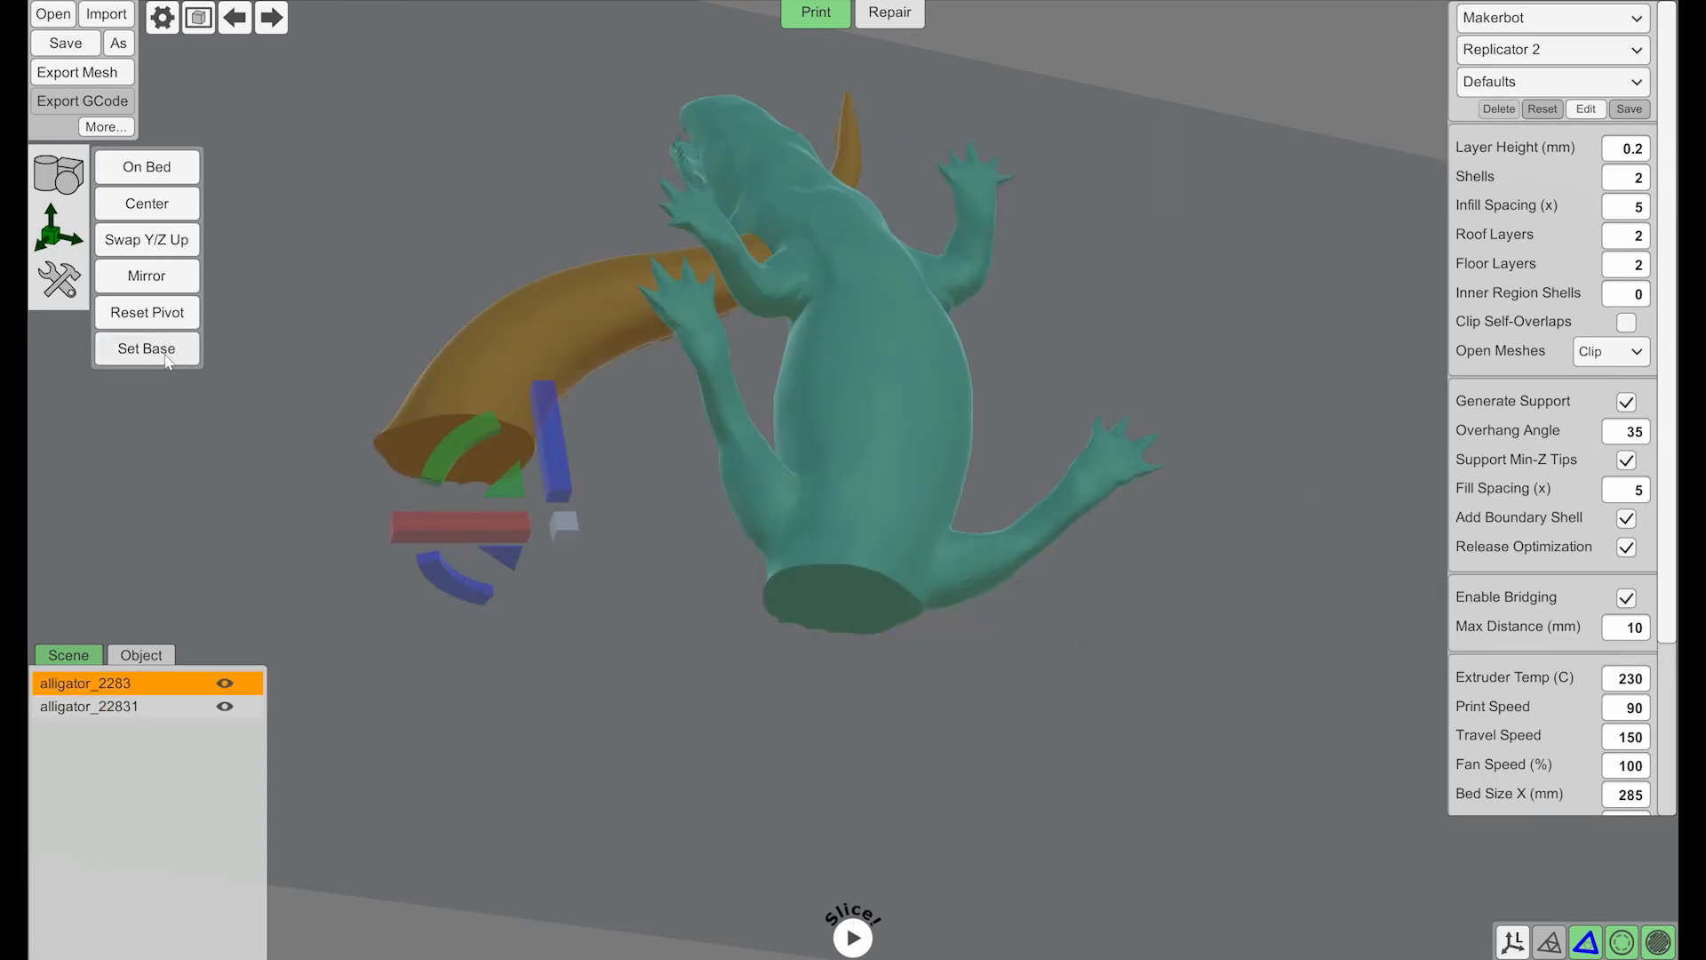
left_click(163, 351)
left_click(444, 450)
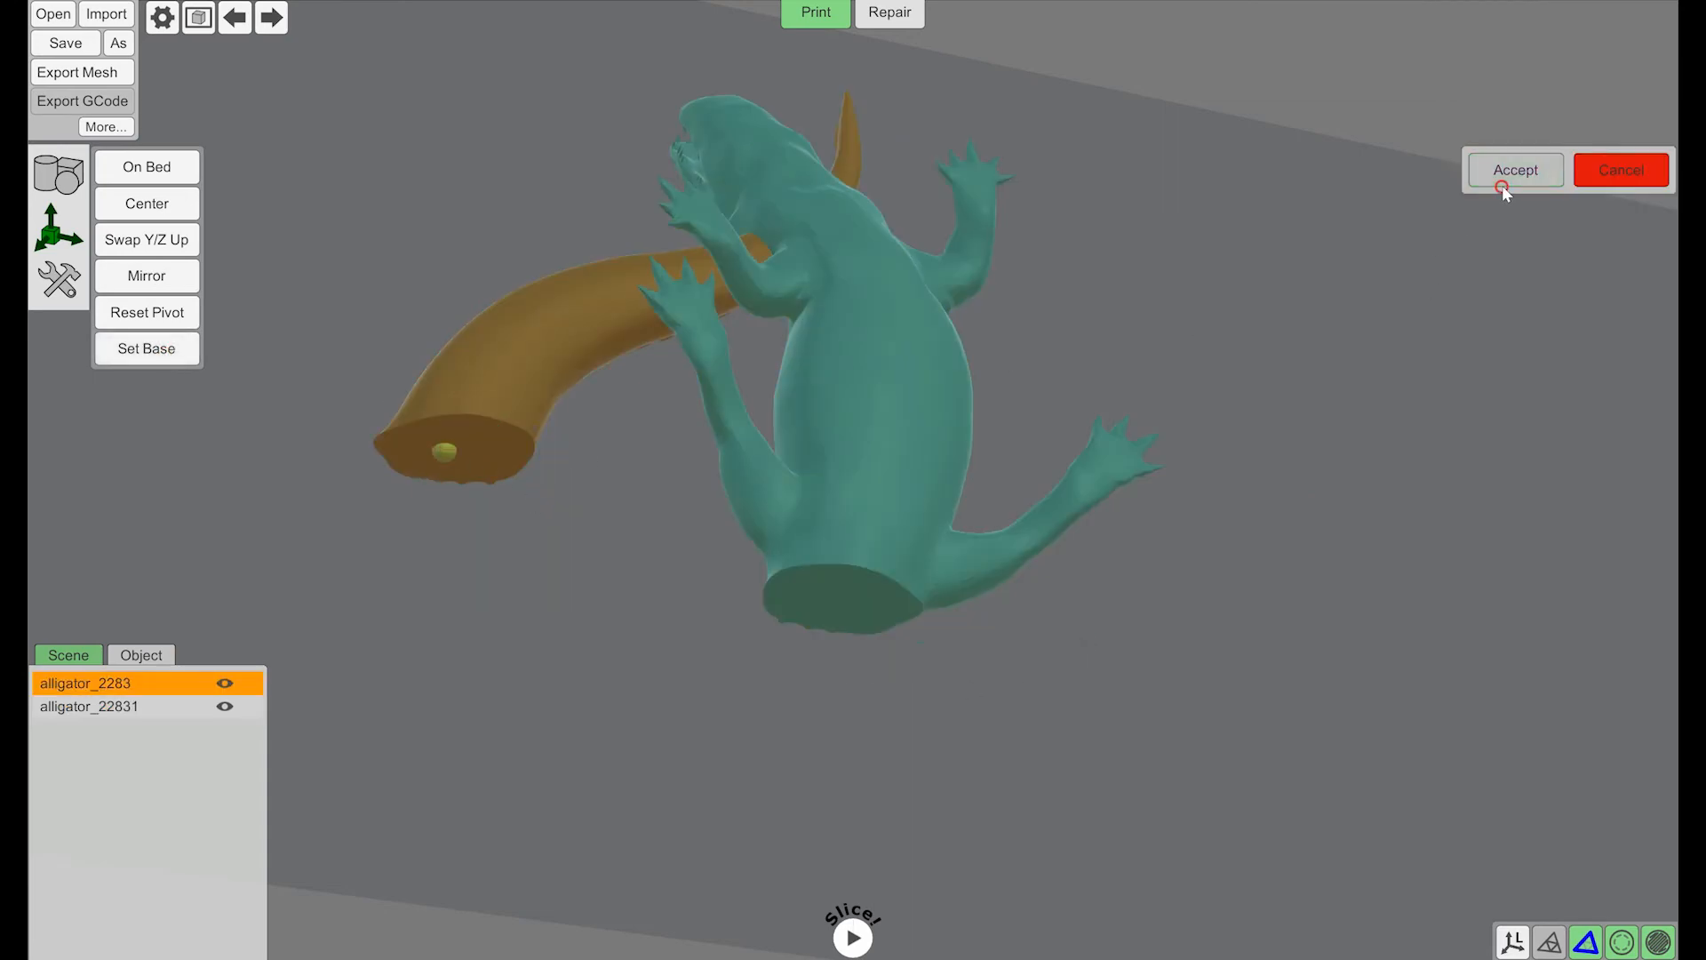
left_click(1514, 170)
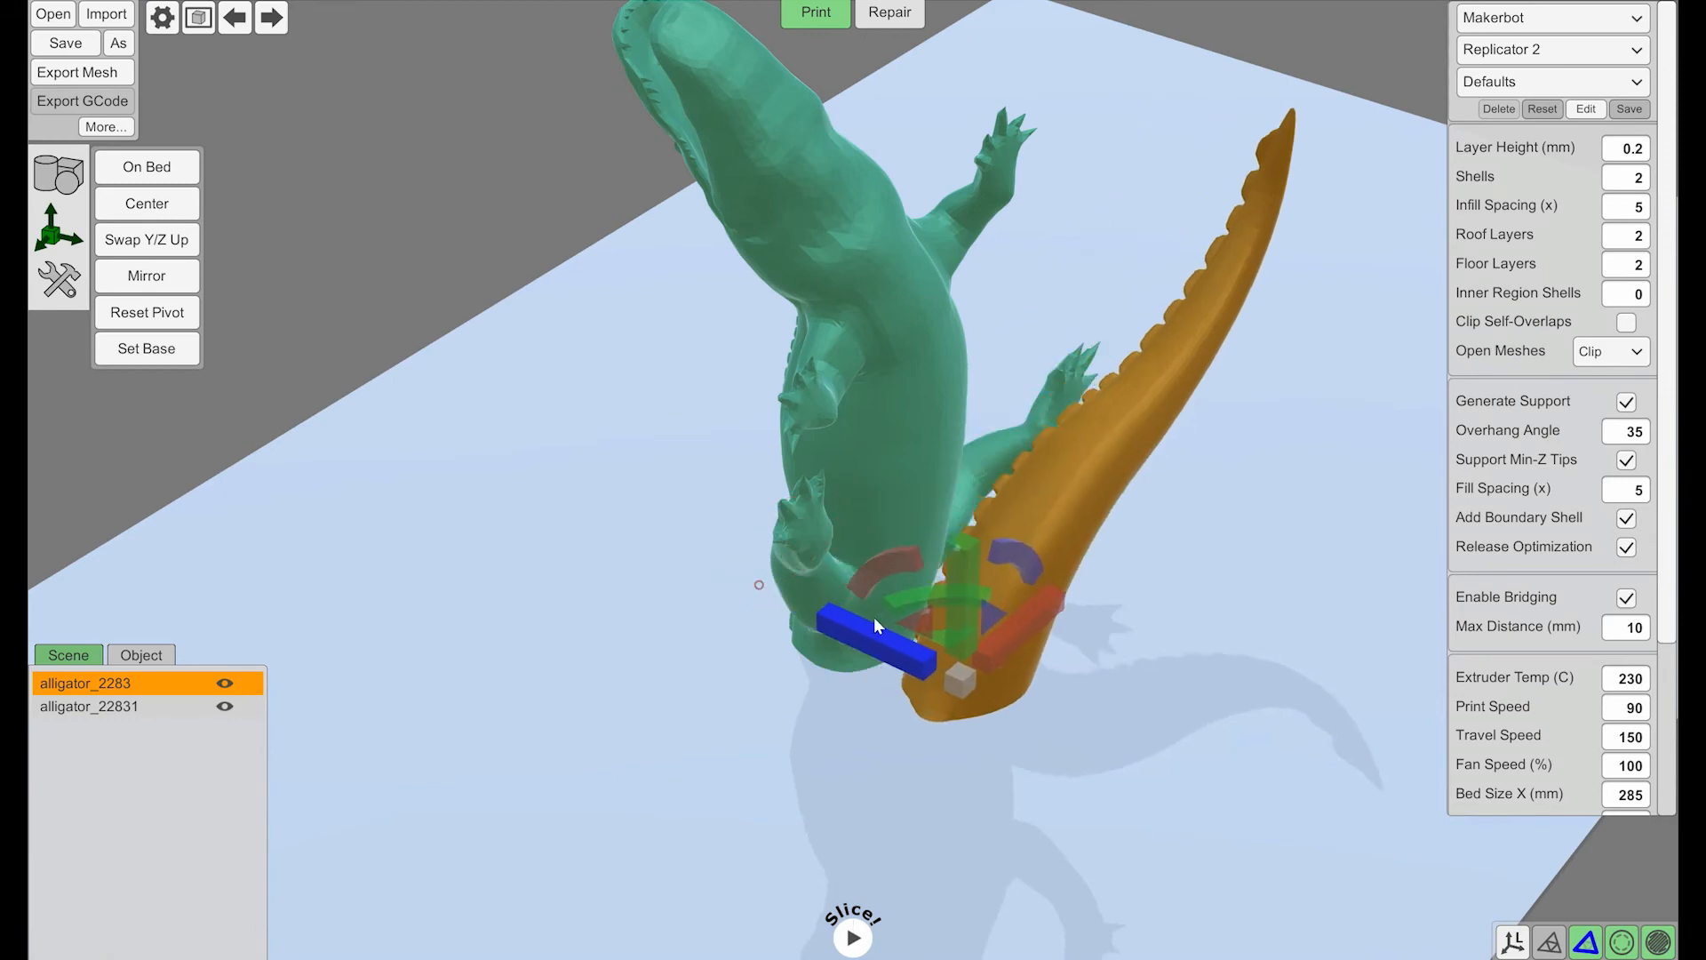
- Shift the tail piece slightly beside the body and inspect both upright pieces on the print bed
left_click_drag(874, 619, 884, 624)
left_click(737, 682)
right_click_drag(740, 685, 838, 586)
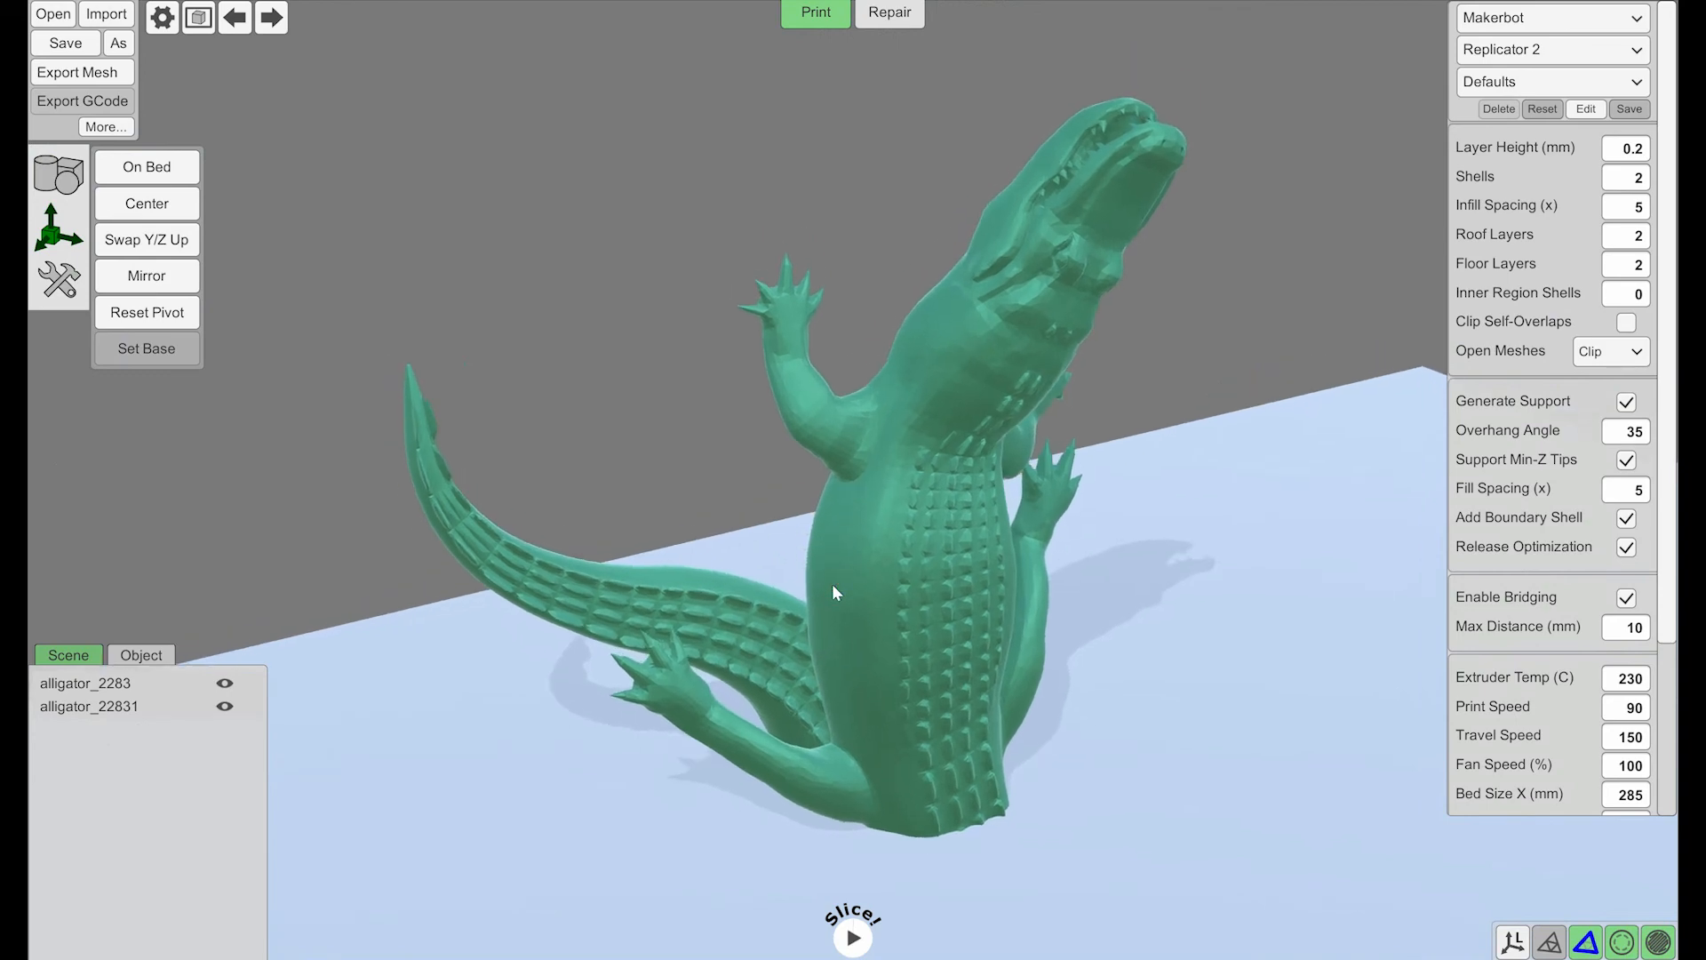
right_click_drag(797, 519, 796, 519)
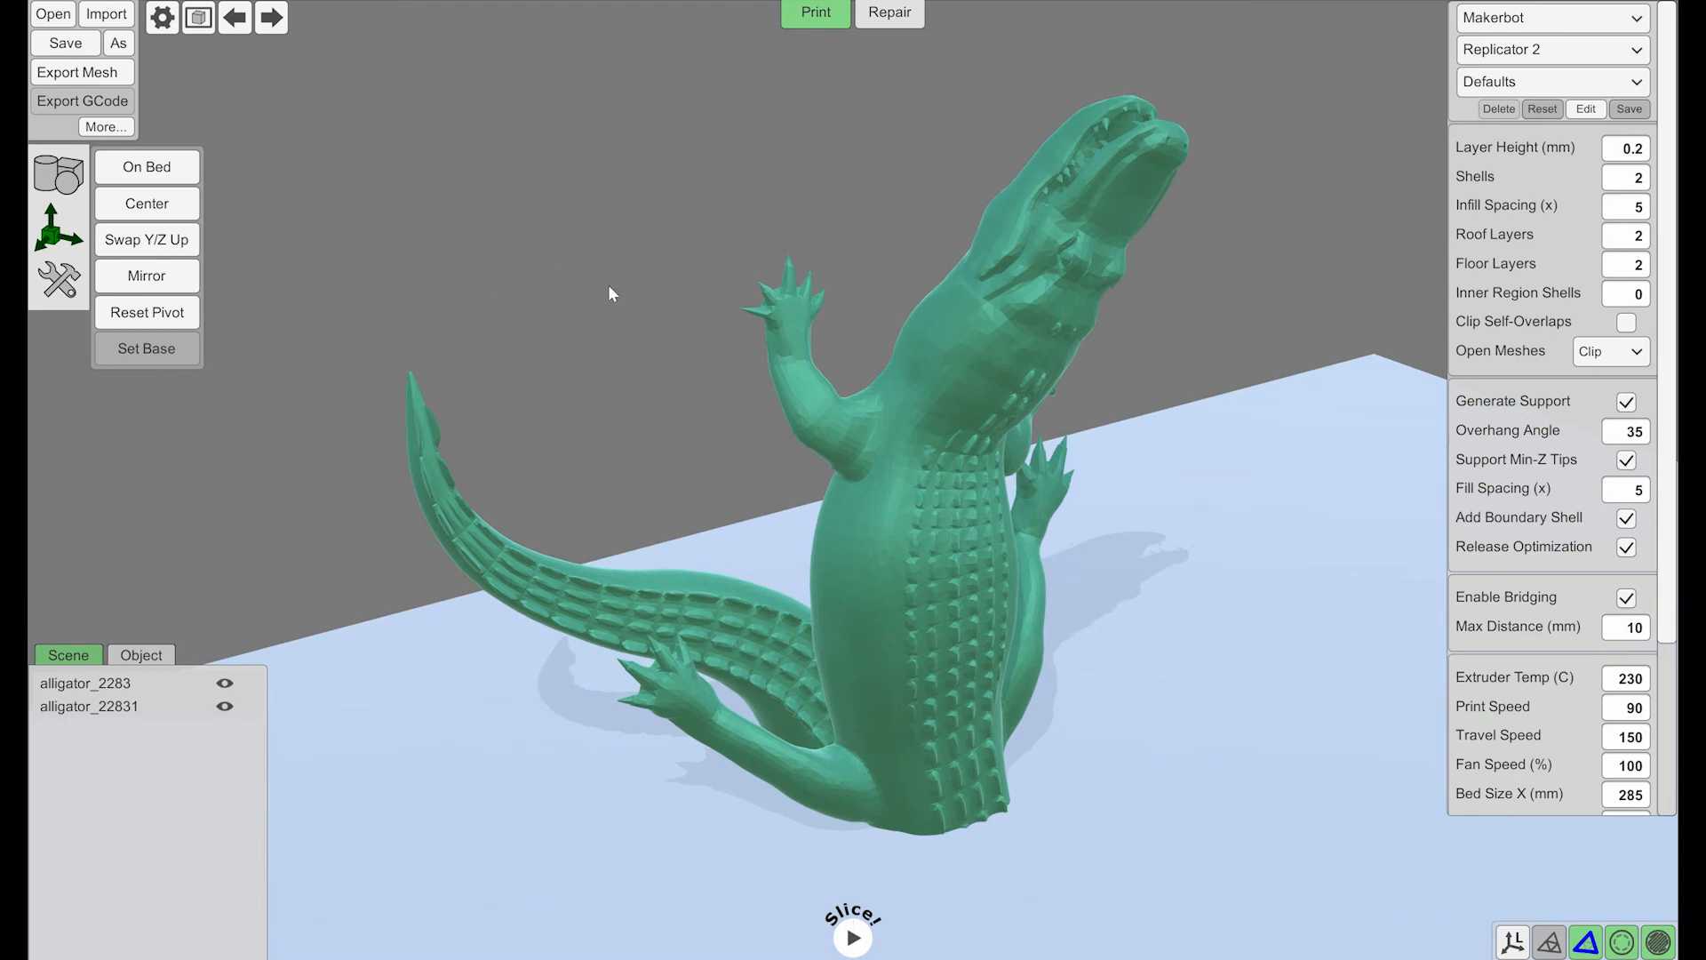
right_click_drag(643, 293, 637, 300)
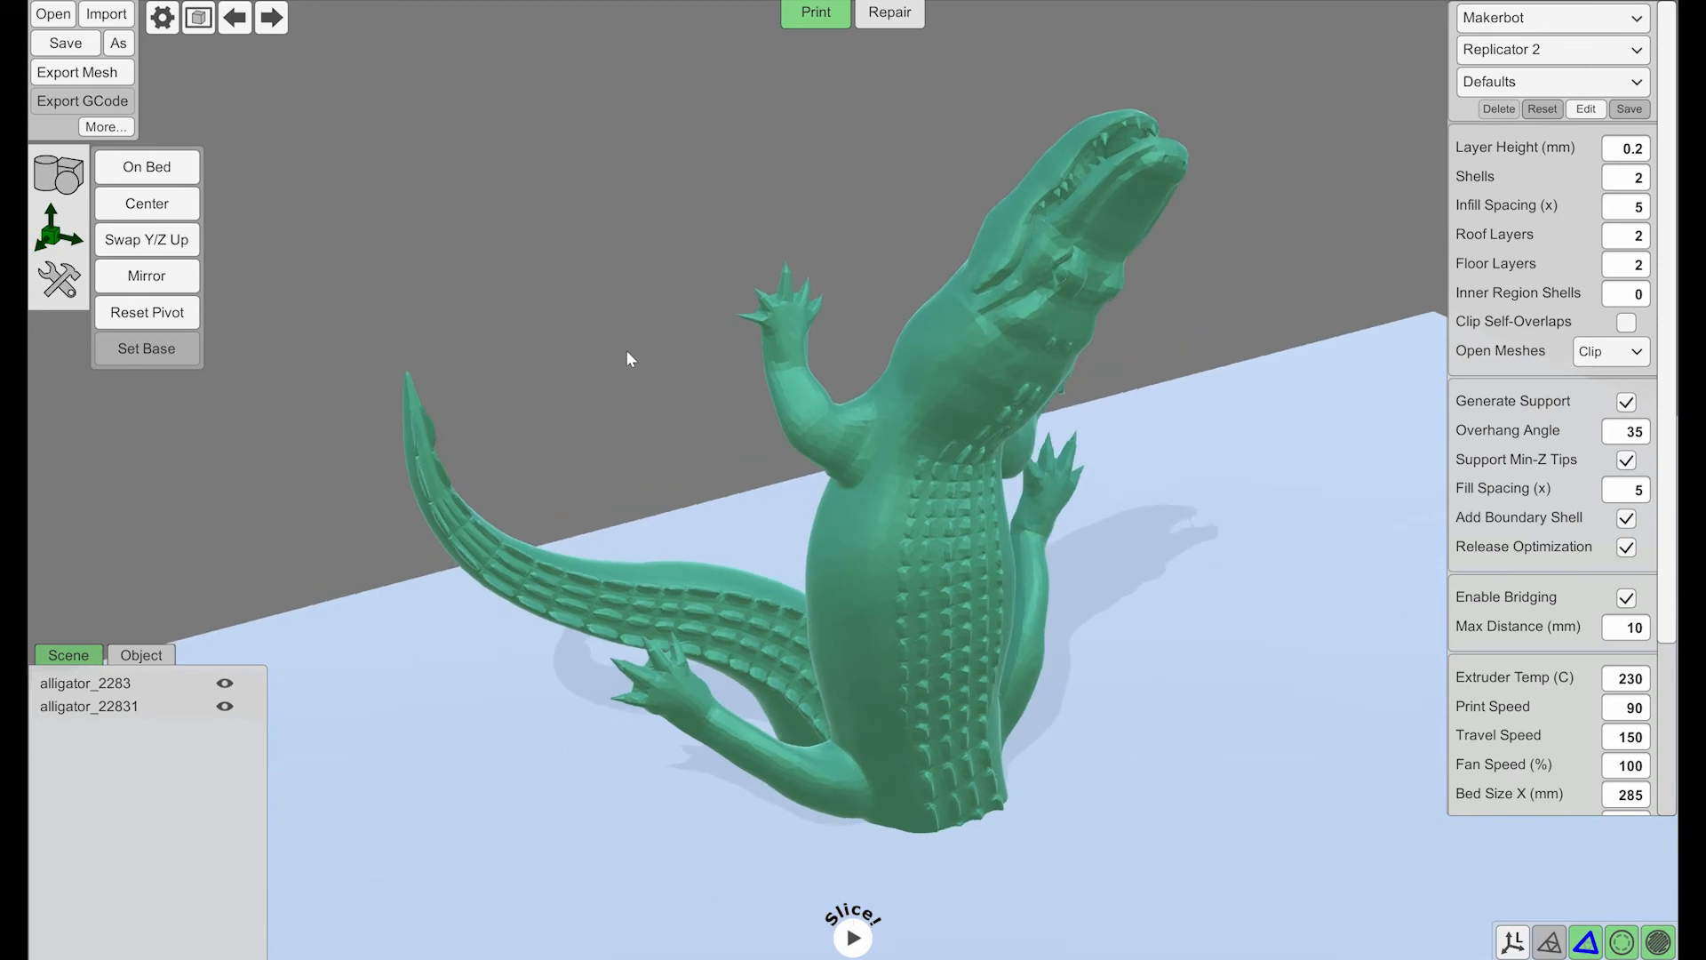
right_click_drag(624, 357, 614, 366)
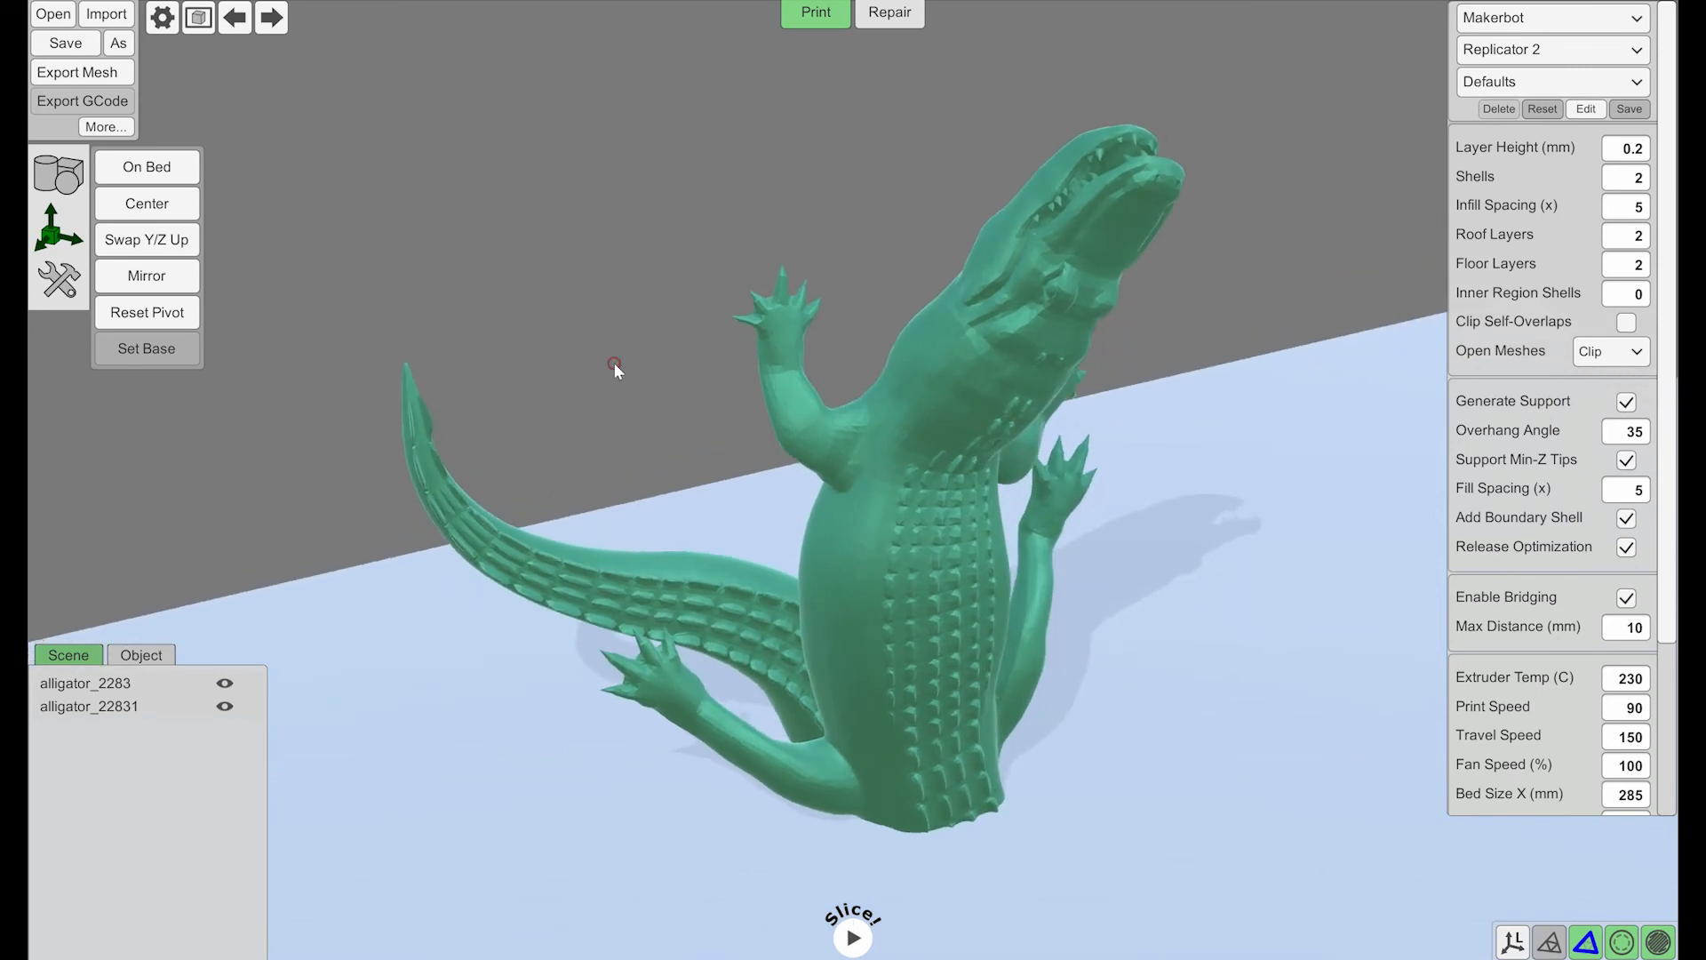
right_click_drag(616, 303, 634, 296)
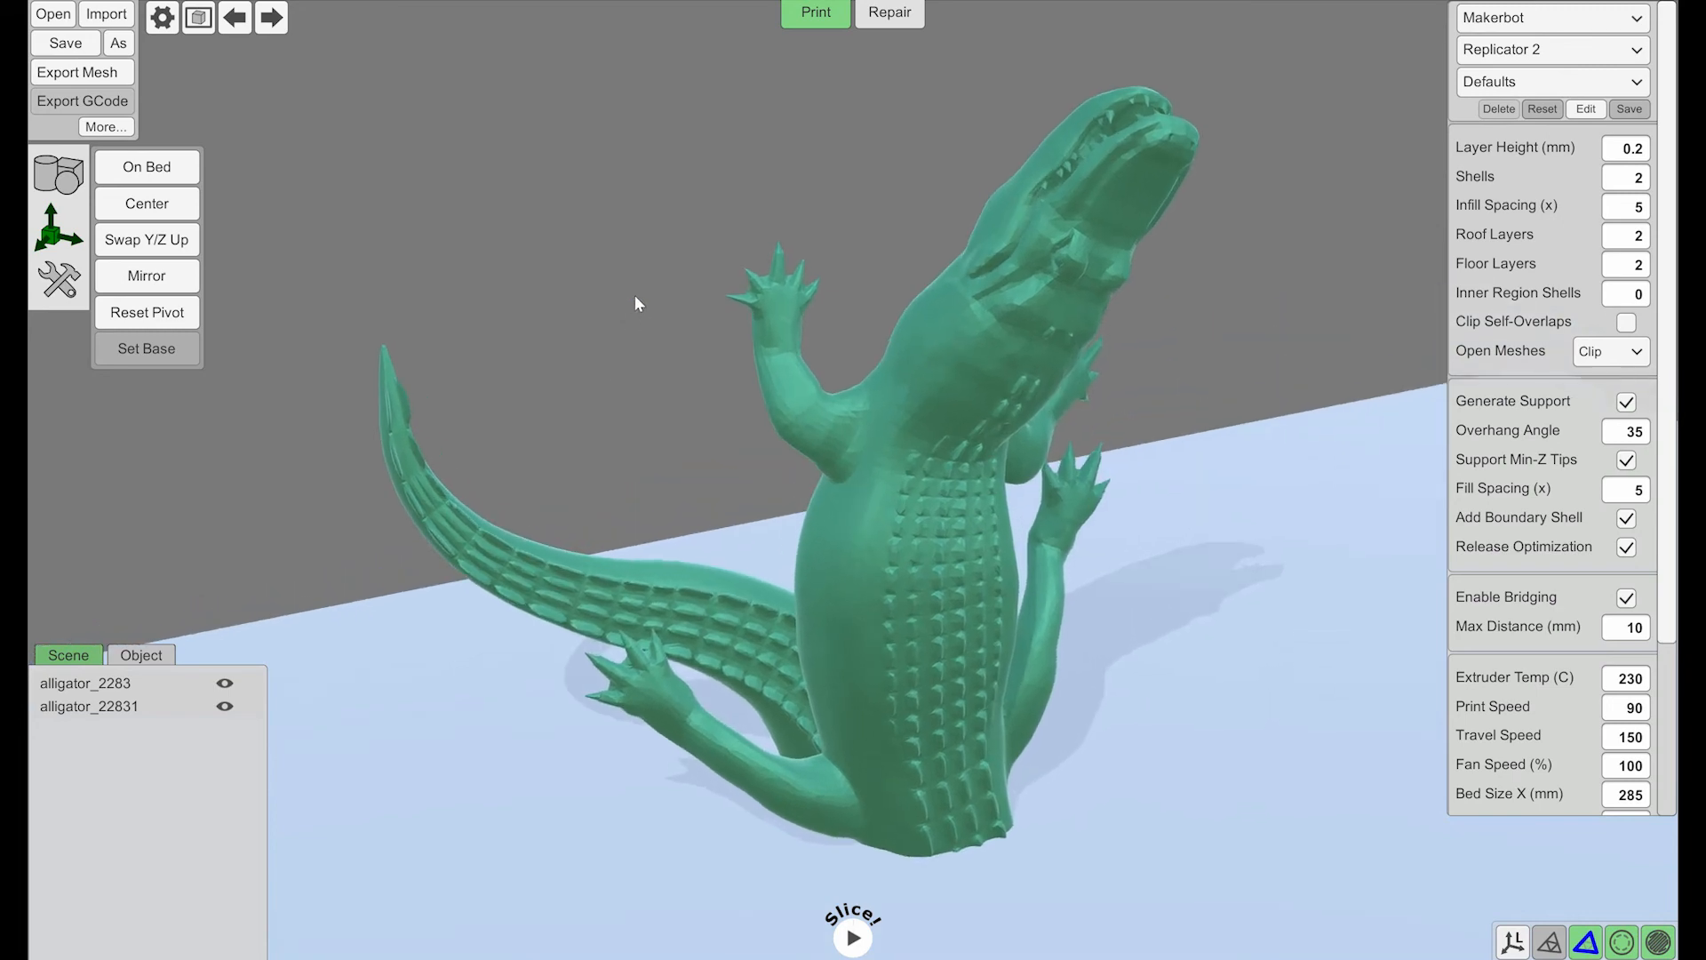